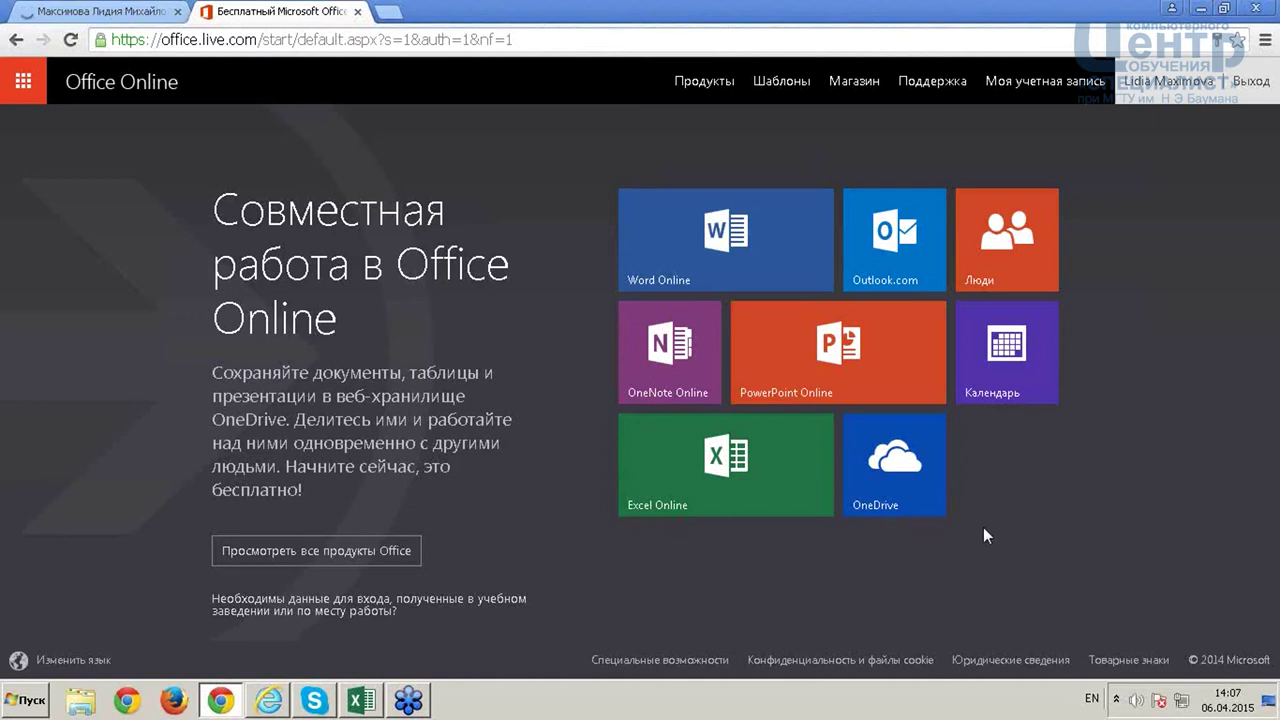
# Switch to Excel and bring up the local save dialog for the blank workbook, cancelling without saving
pyautogui.click(361, 700)
pyautogui.doubleClick(578, 168)
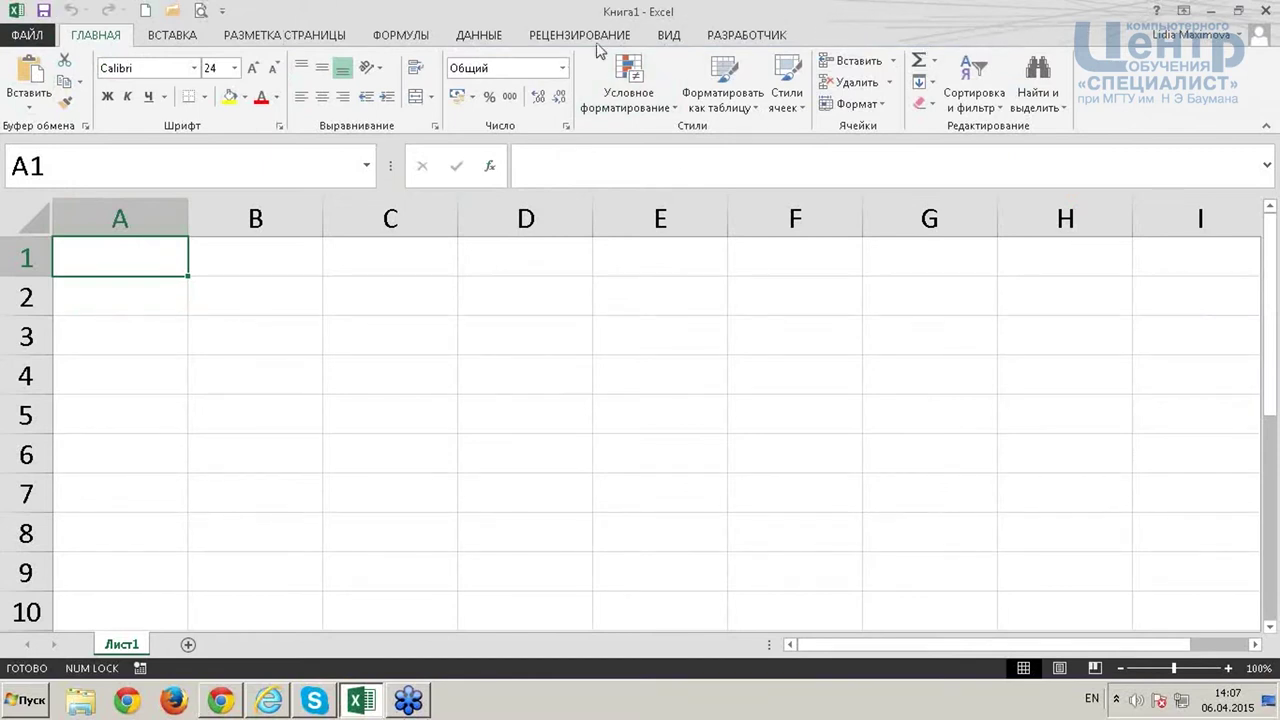
pyautogui.click(27, 38)
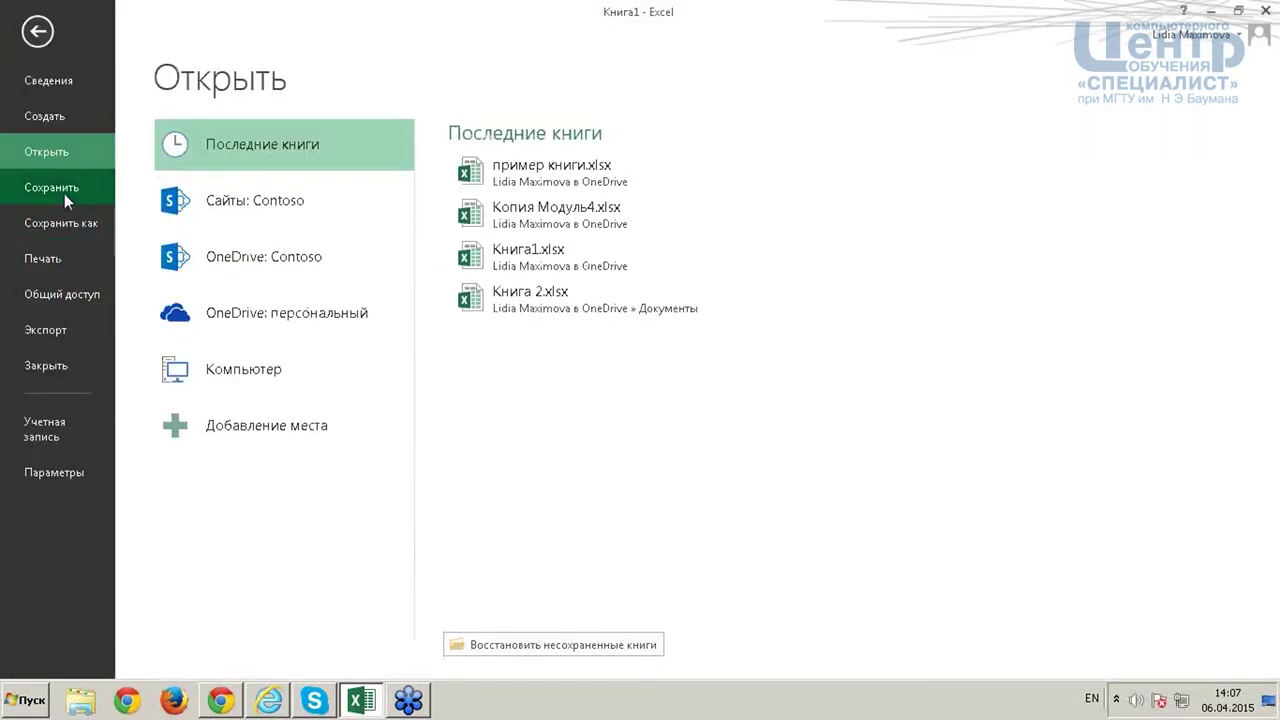
pyautogui.click(34, 38)
pyautogui.press('F12')
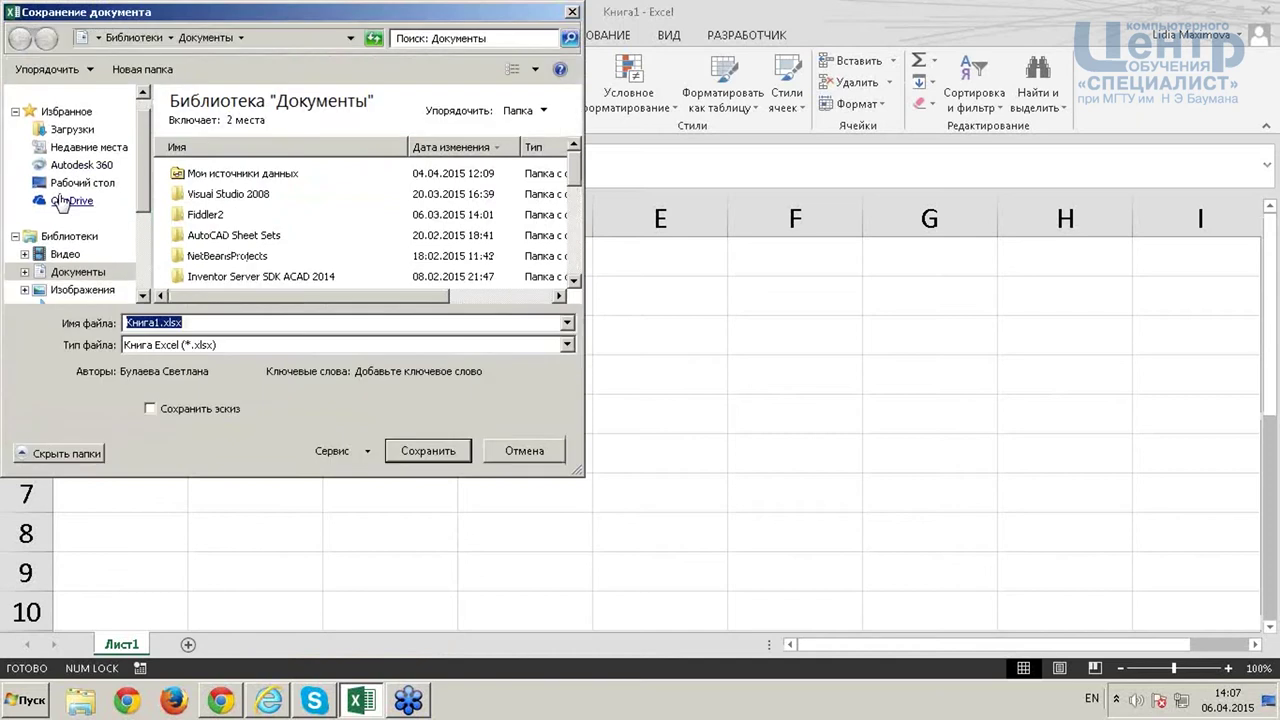
pyautogui.press('Escape')
# View the save dialog for the personal OneDrive root folder, close it without saving, and return to Office Online in the browser
pyautogui.click(27, 35)
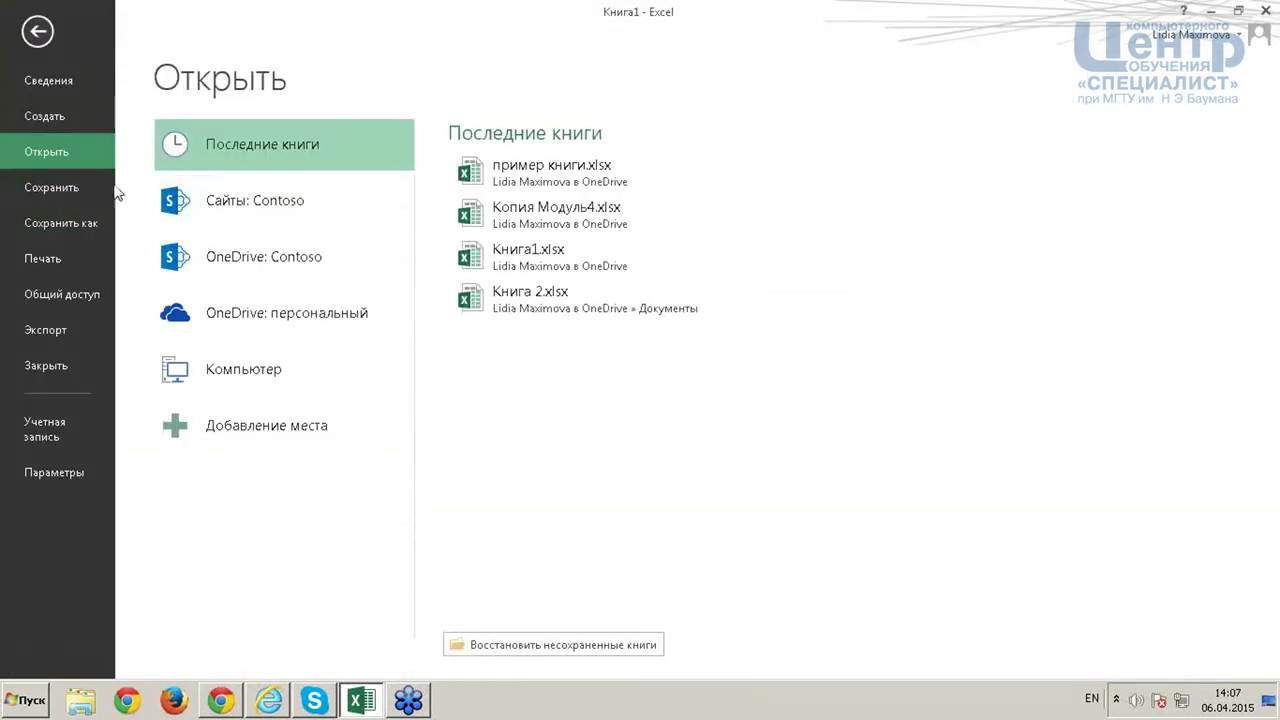
pyautogui.click(72, 220)
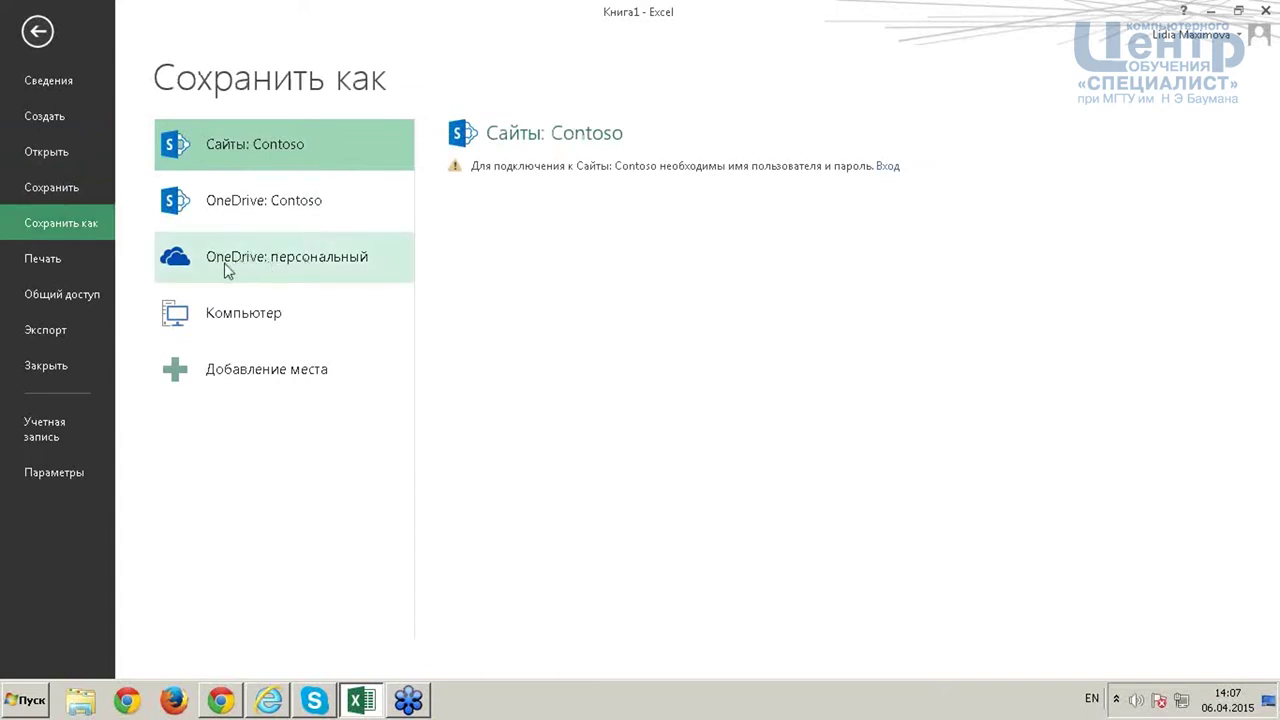
pyautogui.click(294, 278)
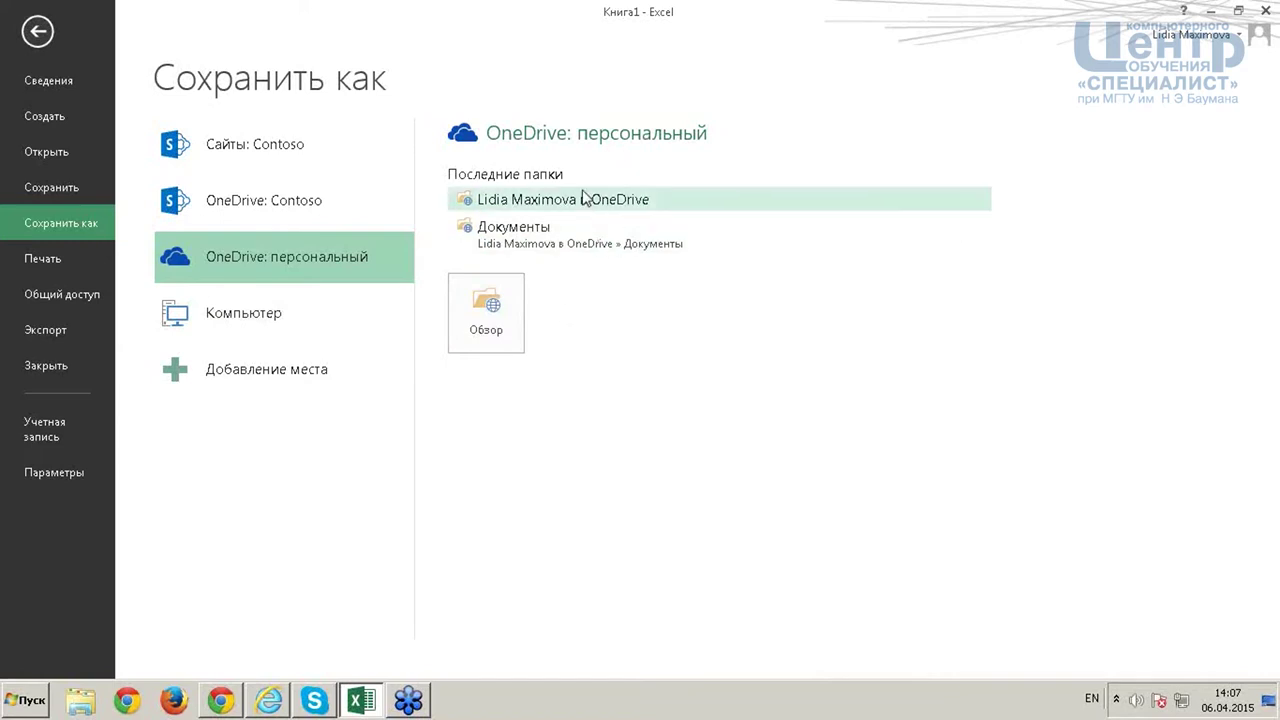
pyautogui.click(538, 205)
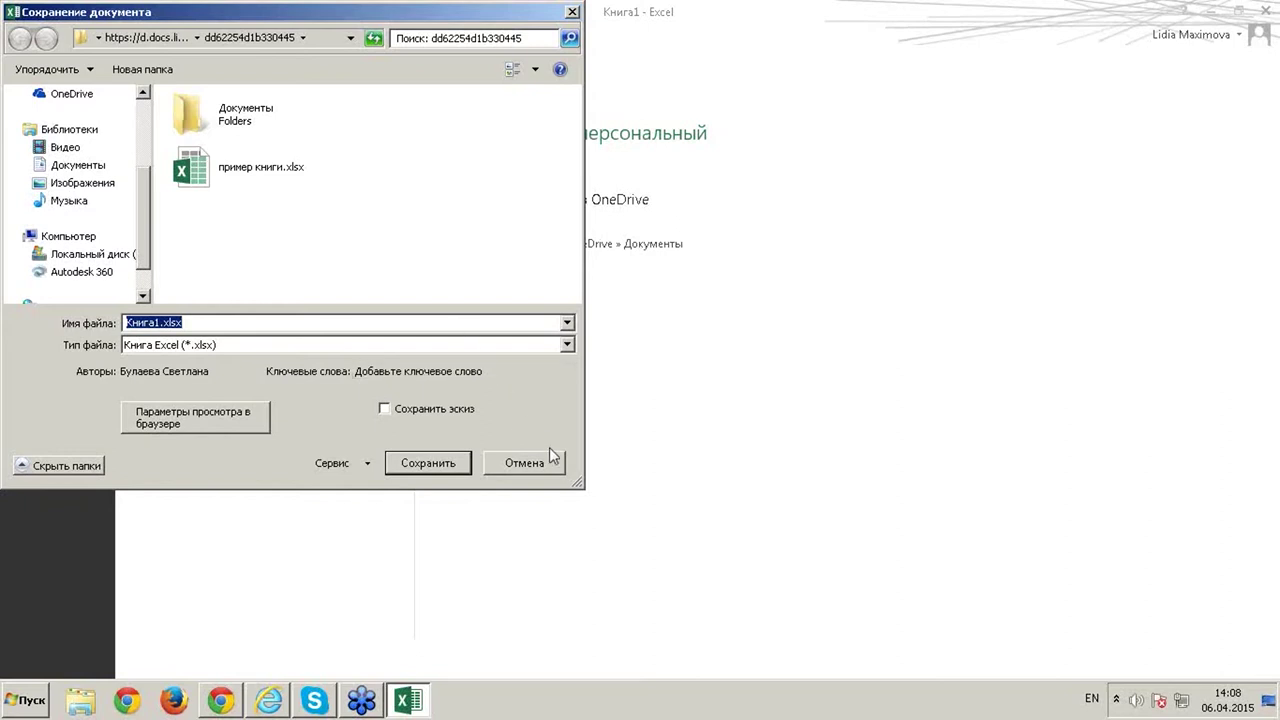
pyautogui.click(572, 12)
pyautogui.doubleClick(728, 23)
pyautogui.click(828, 168)
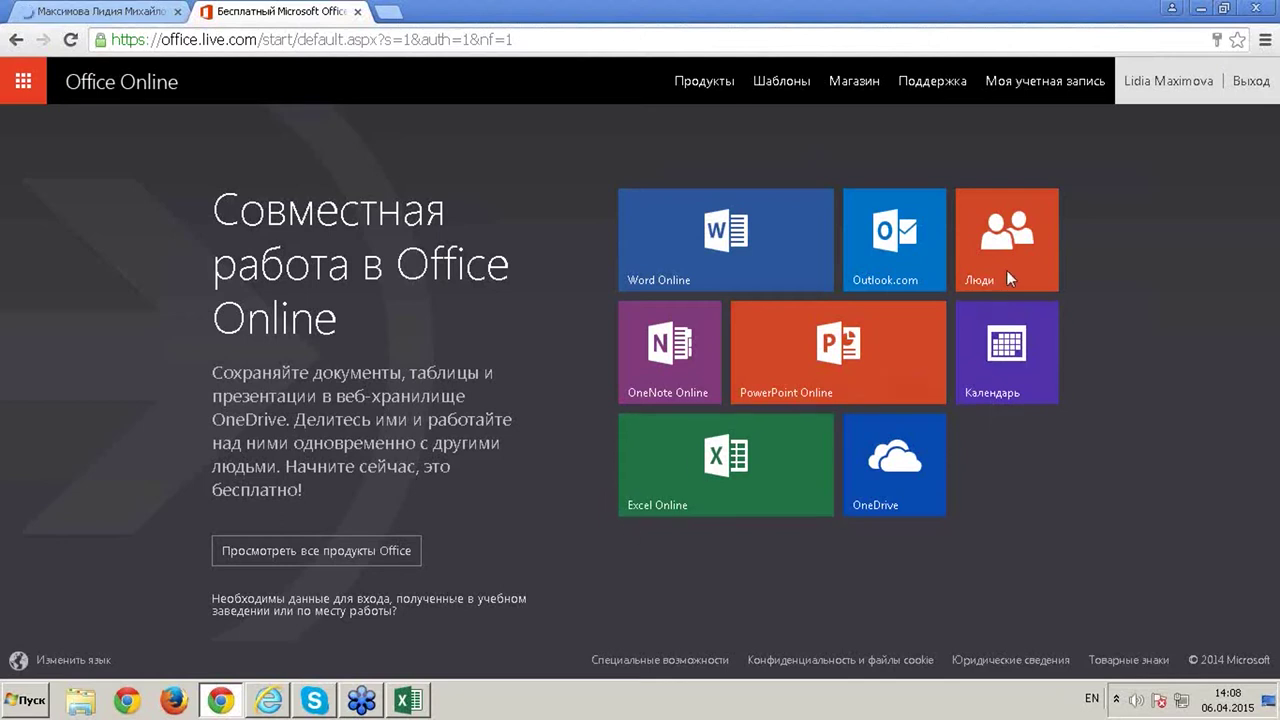
# Open Word Online and create a new blank document
pyautogui.hotkey('alt', 'shift')
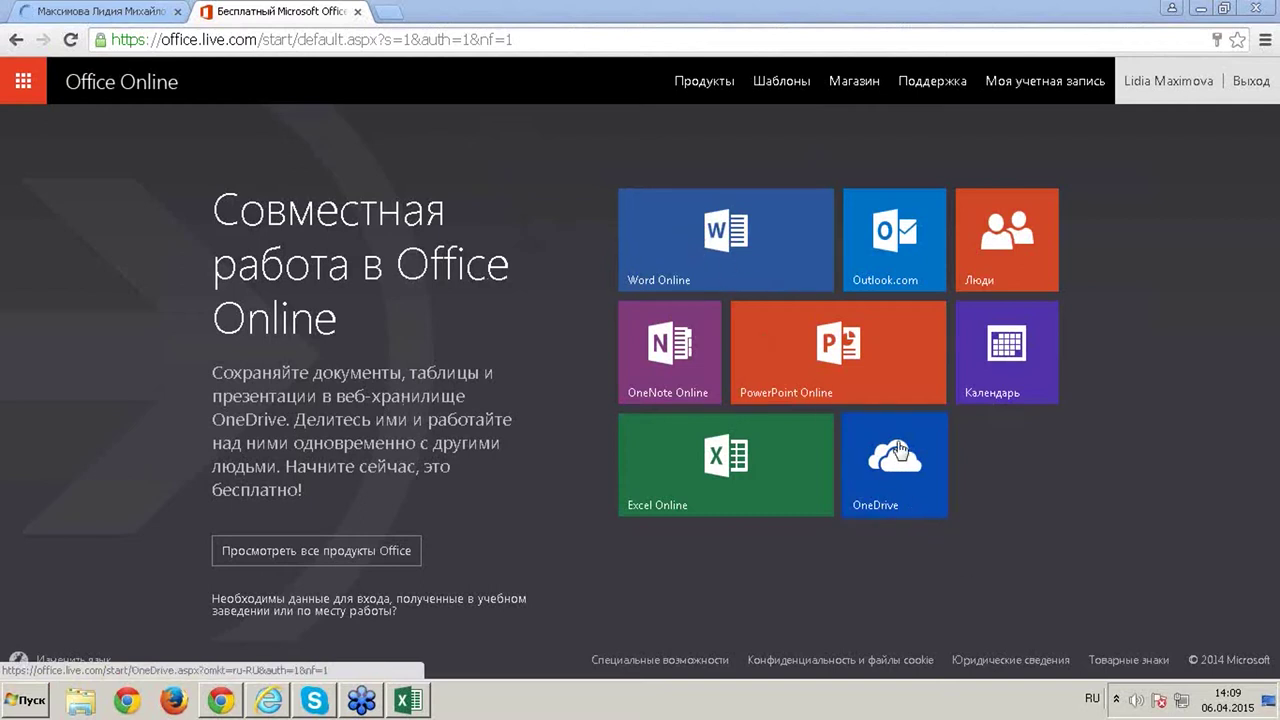
pyautogui.click(718, 236)
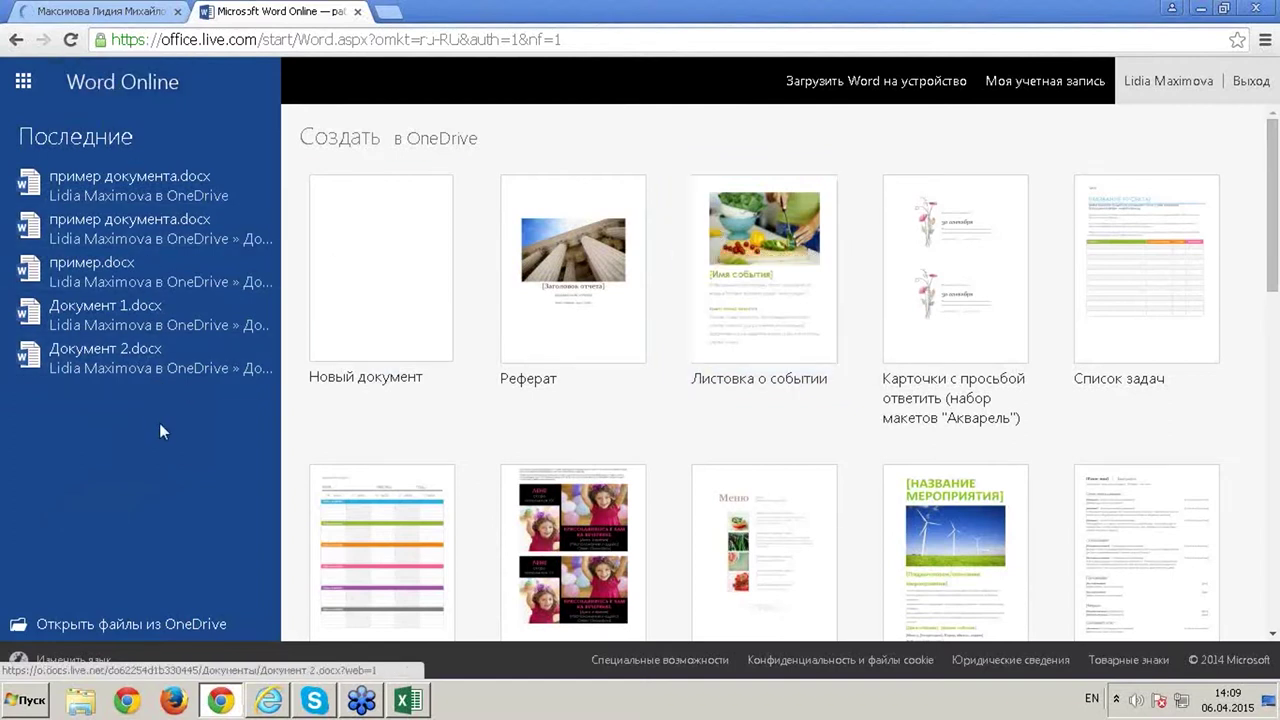
pyautogui.click(405, 251)
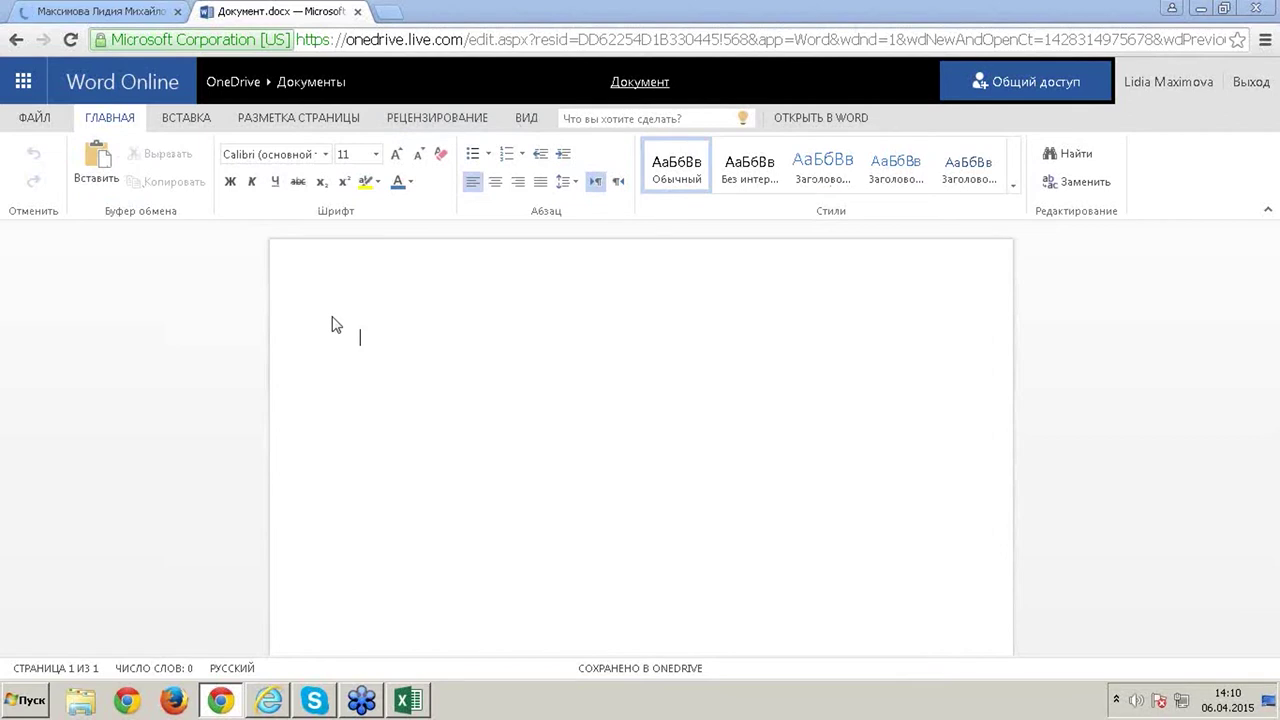
# Enter the sample text "vncxlcvjgbkldghxh" on the first line of the document
pyautogui.click(197, 130)
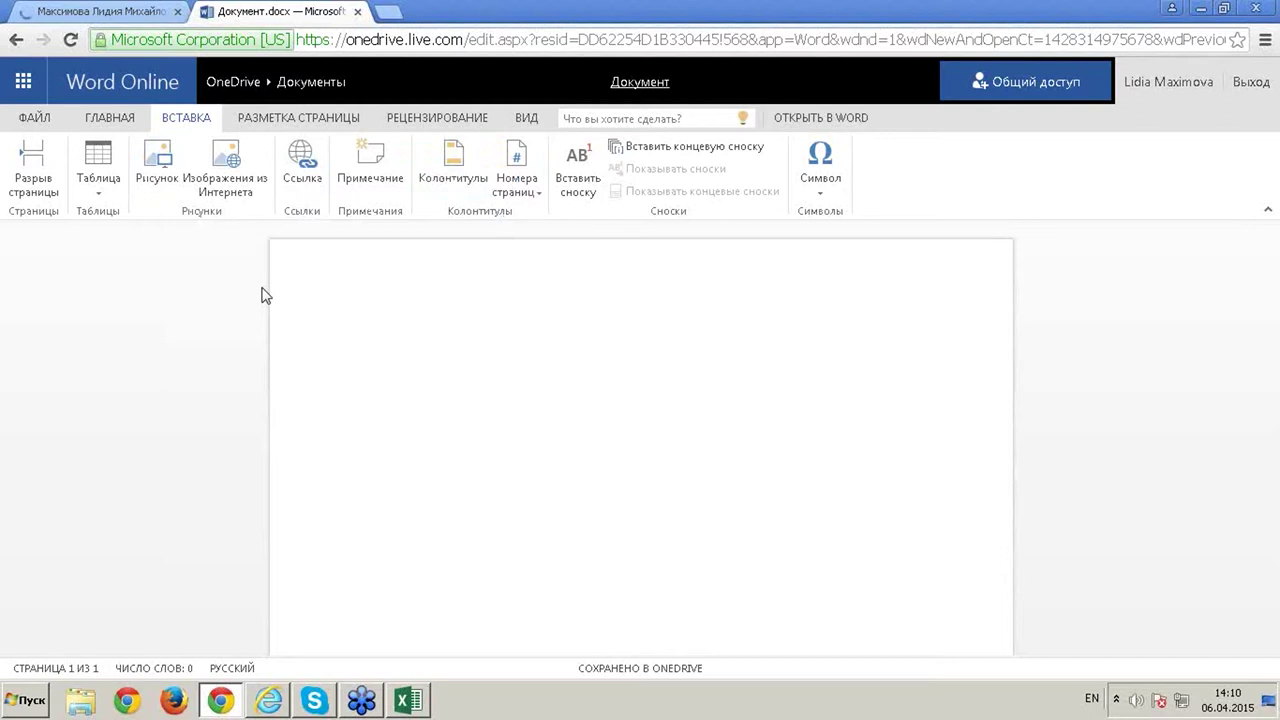
pyautogui.click(109, 122)
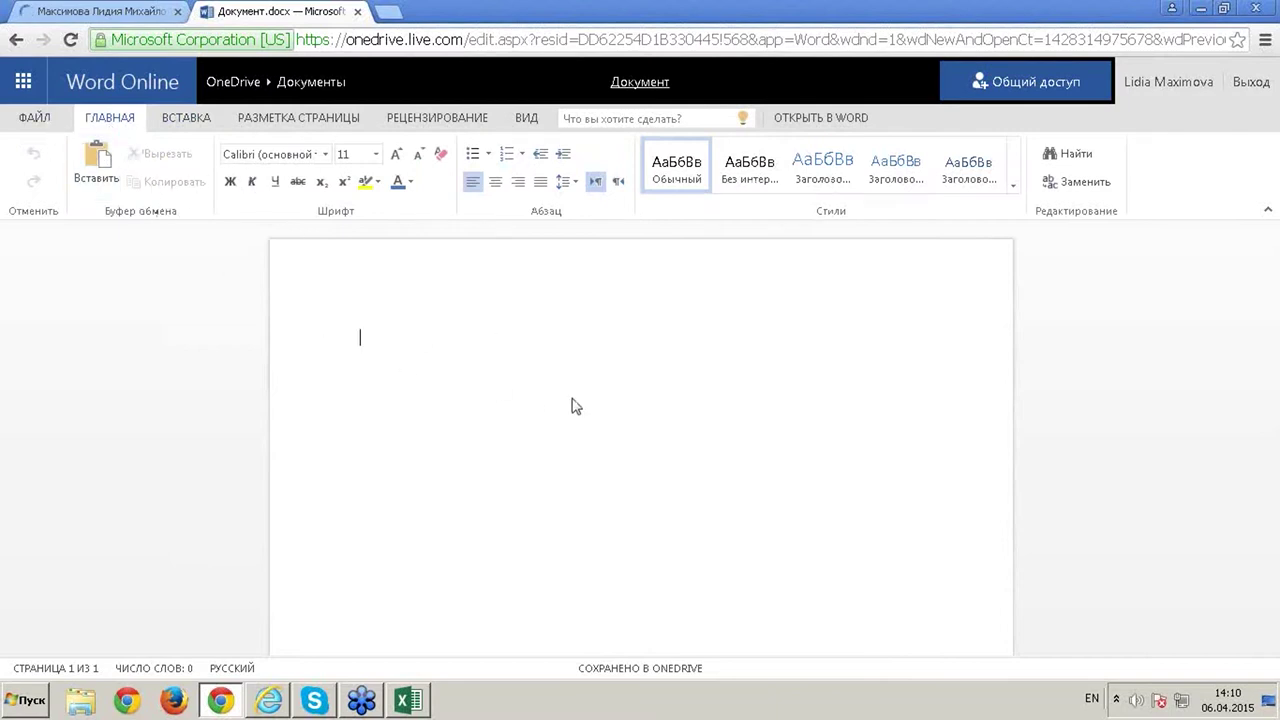
pyautogui.write('cxlcvigbkld')
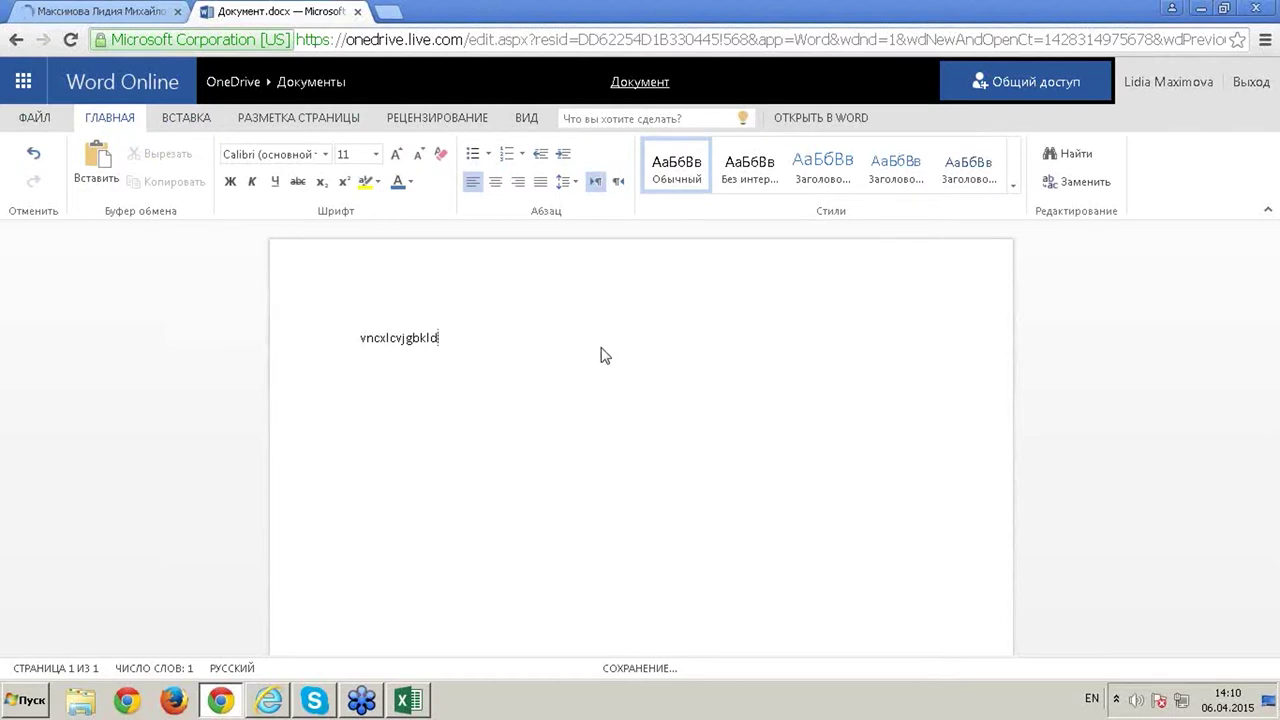
pyautogui.click(38, 118)
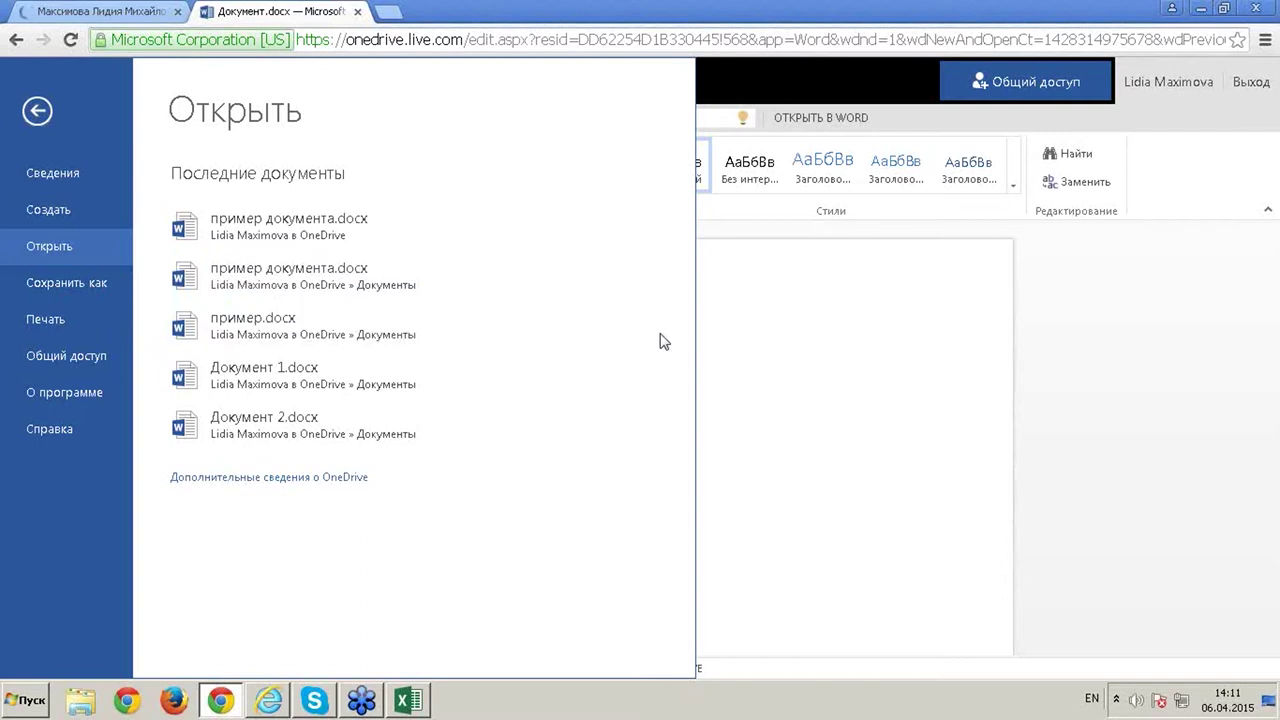
pyautogui.click(37, 110)
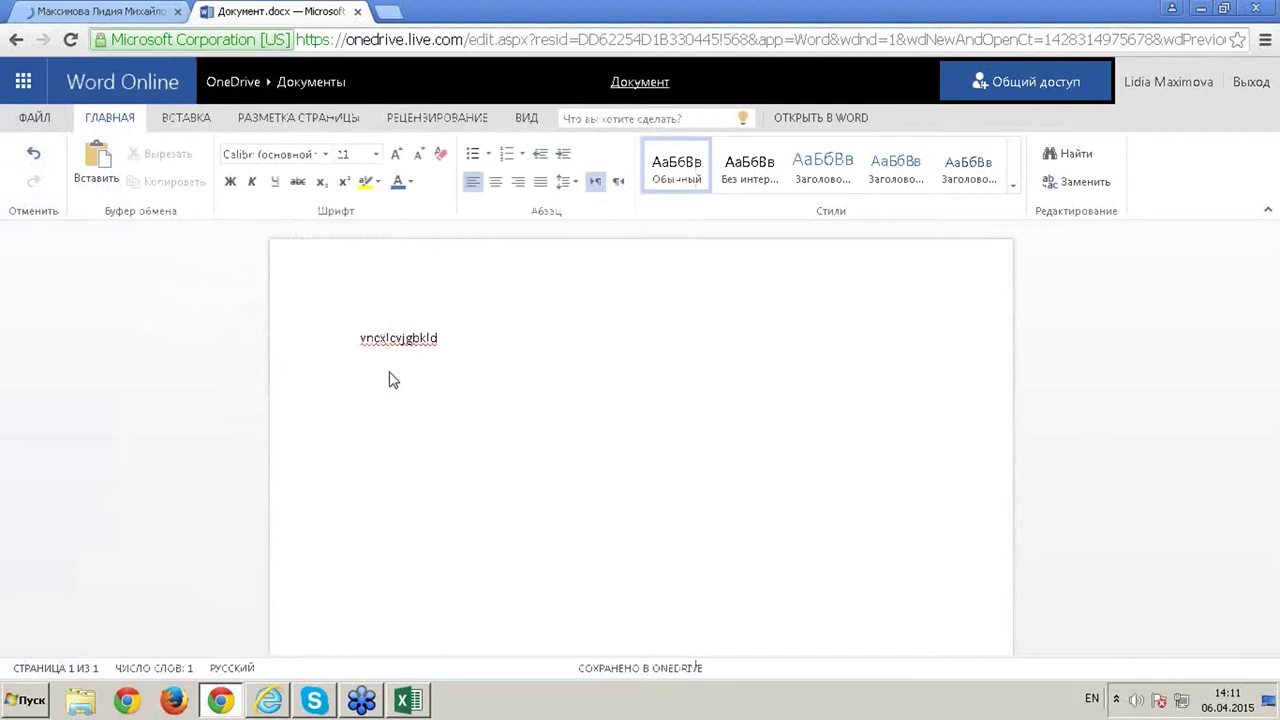
pyautogui.write('ghxh')
# Format the entered line of text in Arial Black and enlarge it to size 16
pyautogui.moveTo(362, 344); pyautogui.dragTo(467, 340)
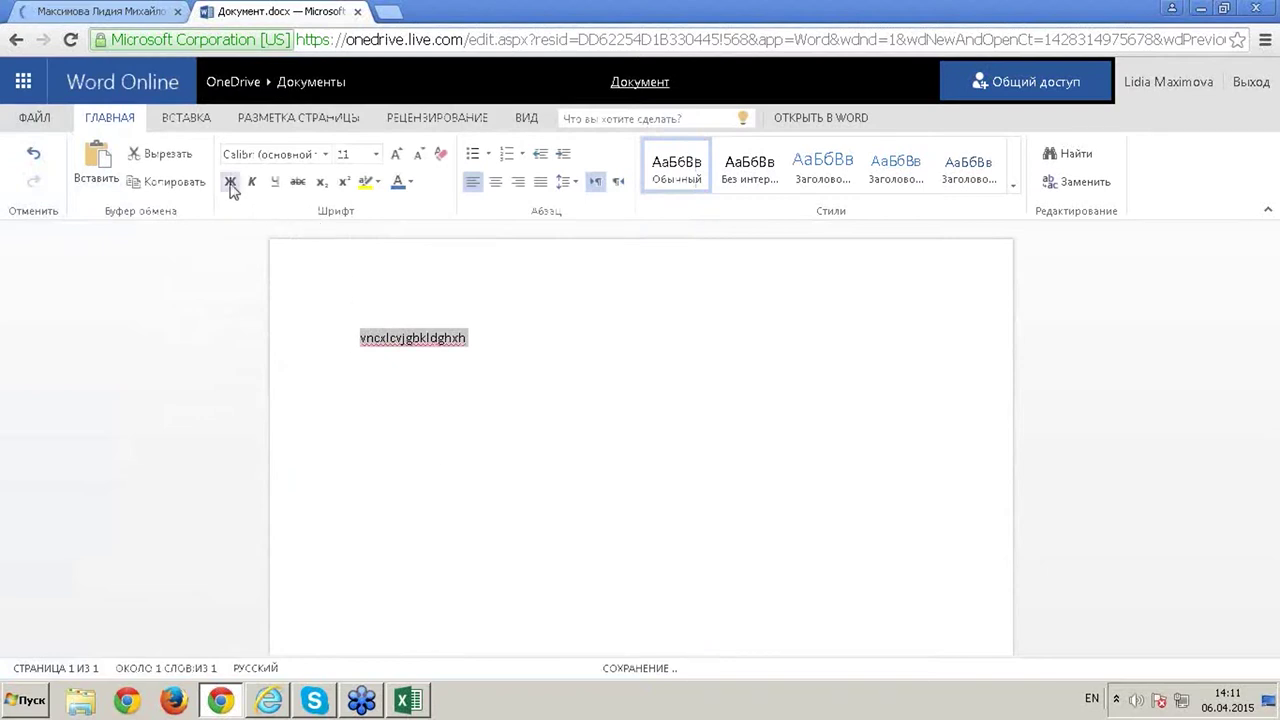
pyautogui.click(326, 155)
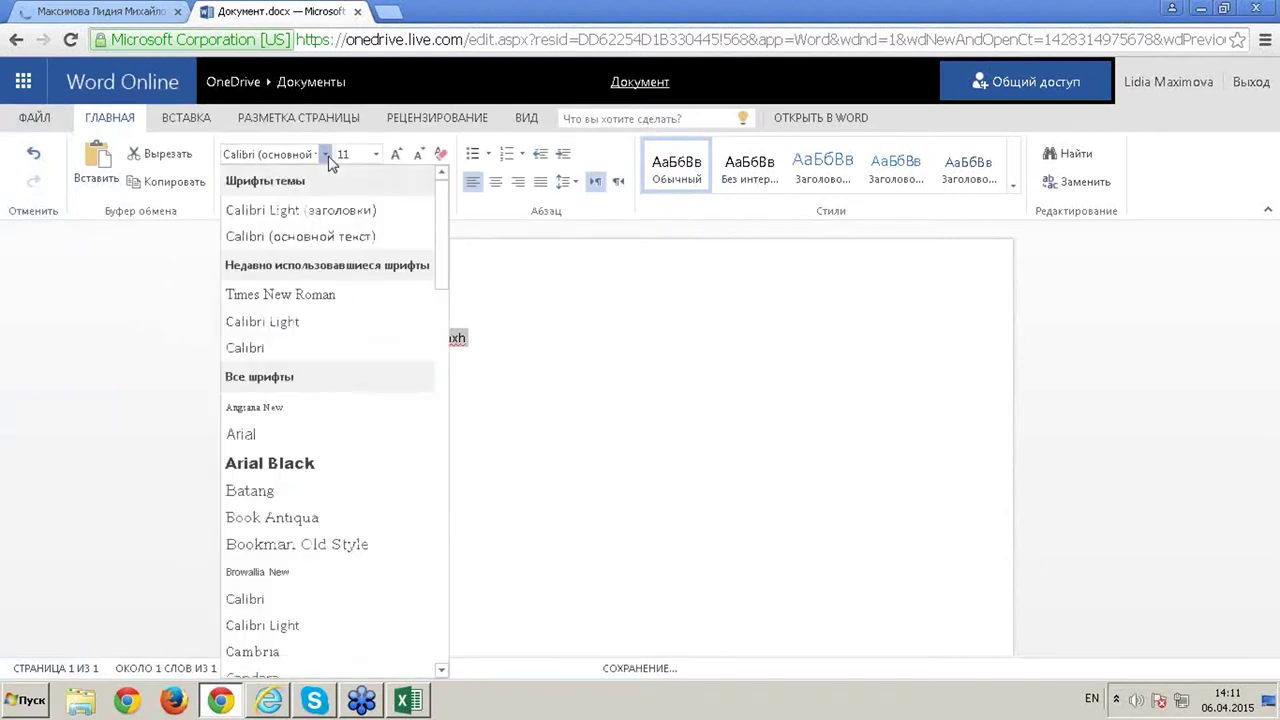
pyautogui.click(318, 463)
pyautogui.click(400, 158)
pyautogui.click(400, 158)
pyautogui.click(400, 157)
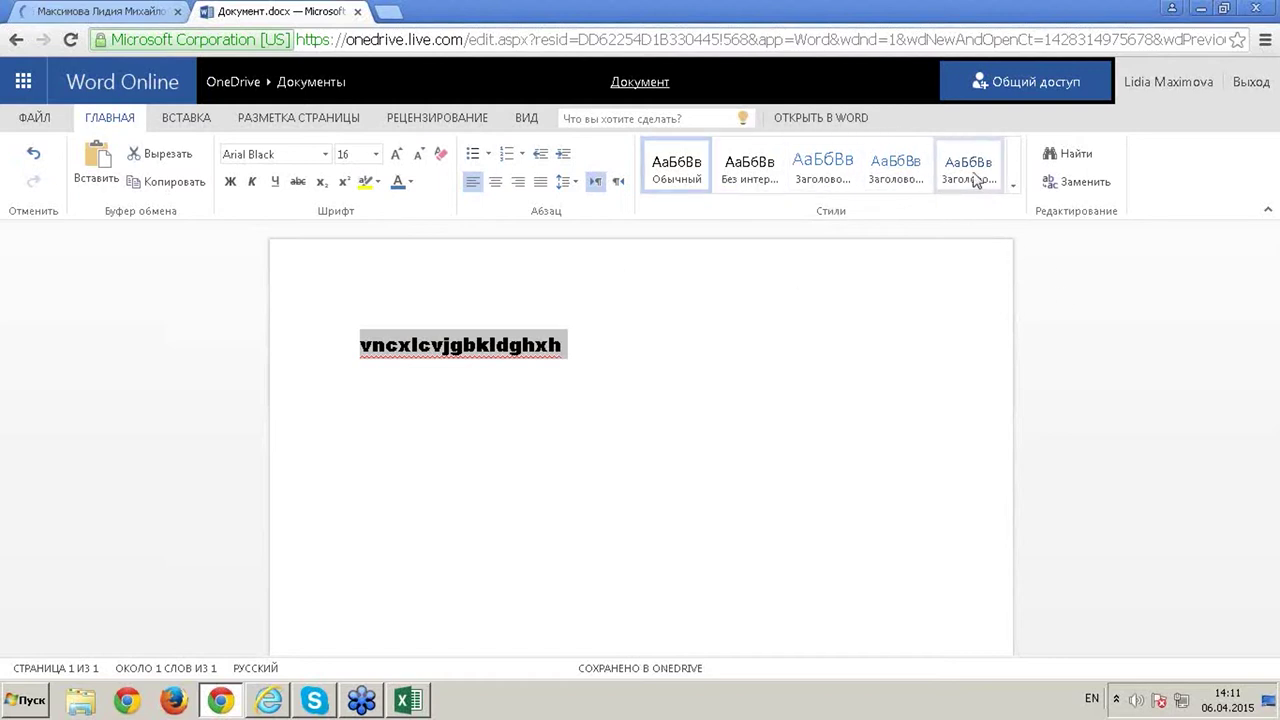
pyautogui.click(1013, 187)
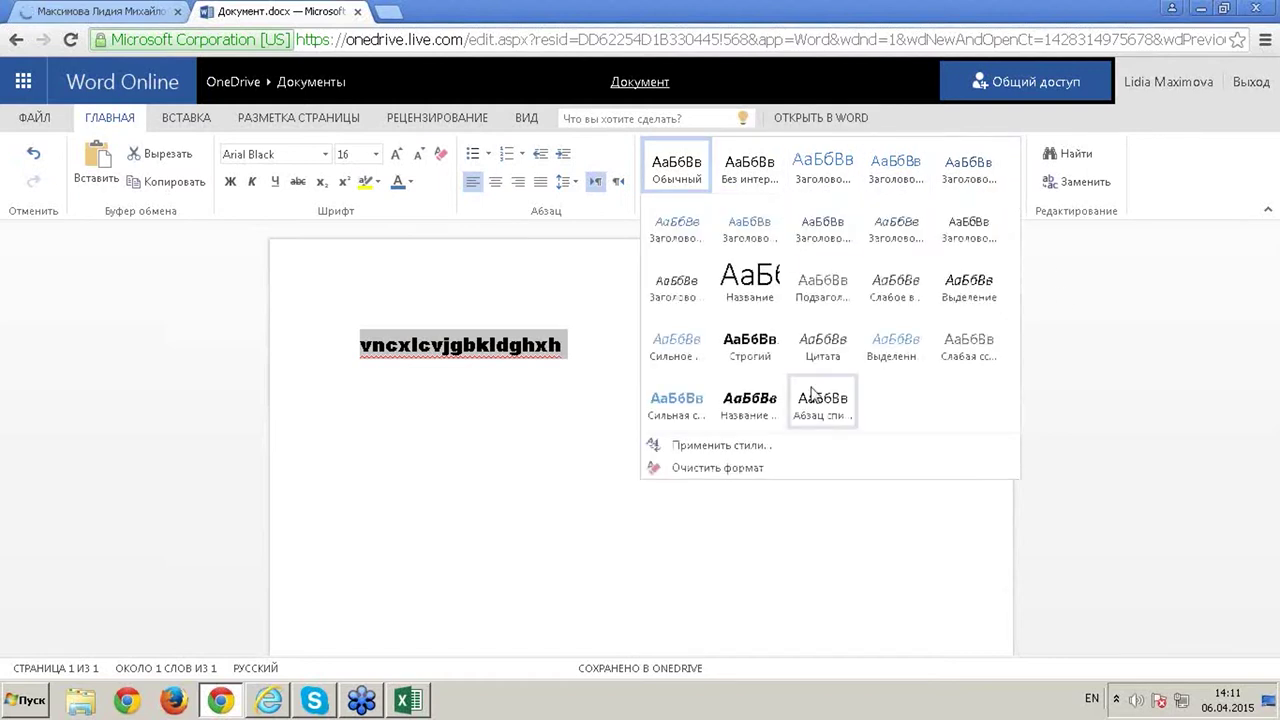
pyautogui.click(525, 410)
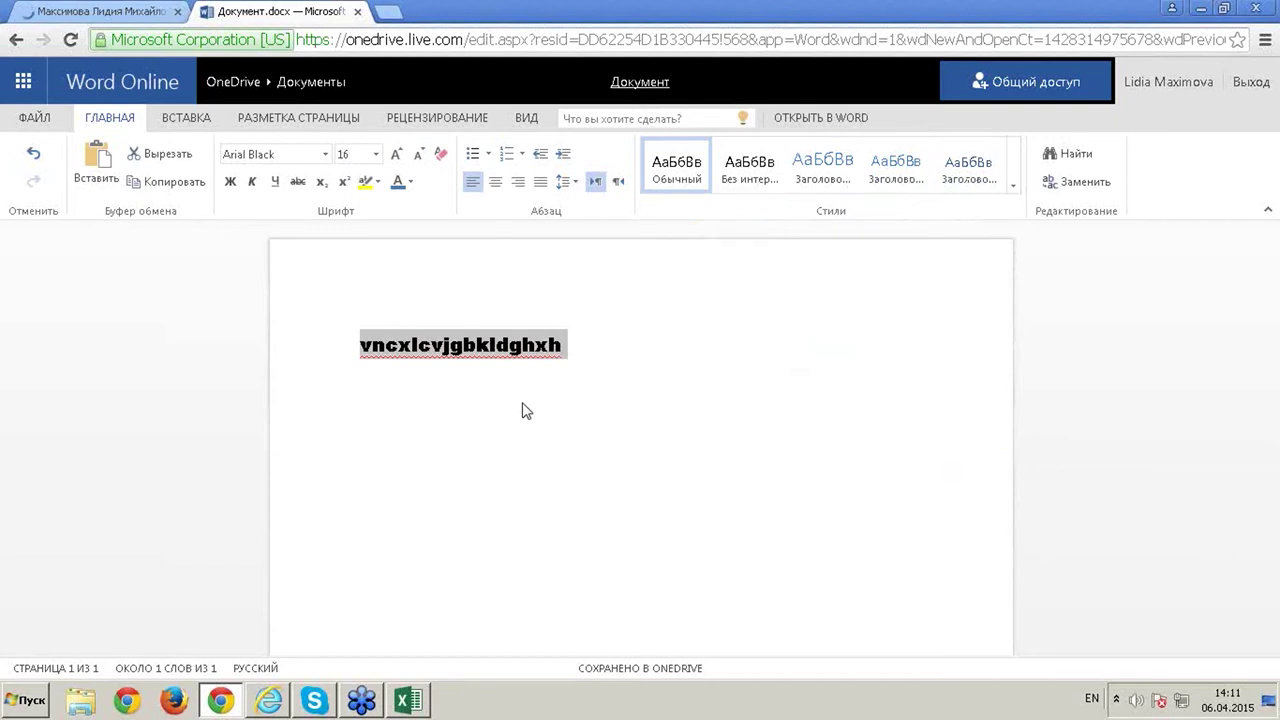
# Find "vn" in the document and replace it with "йцукенг"
pyautogui.click(1092, 162)
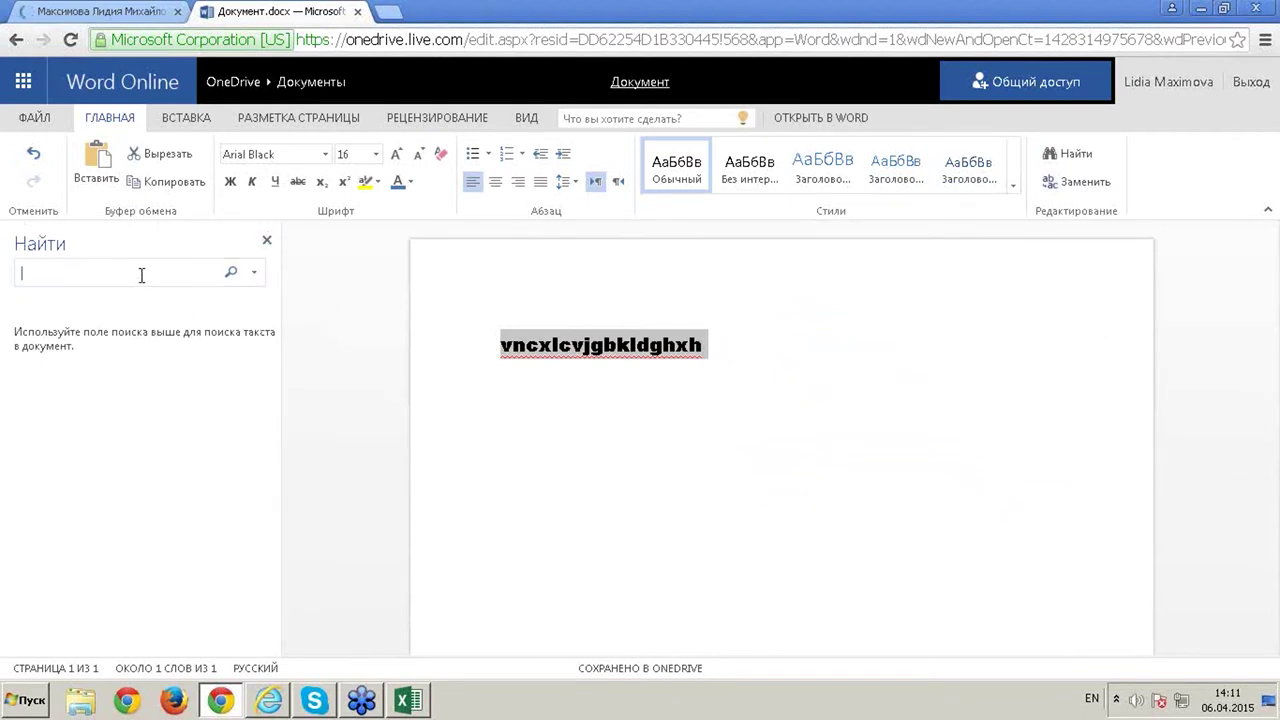
pyautogui.write('vn')
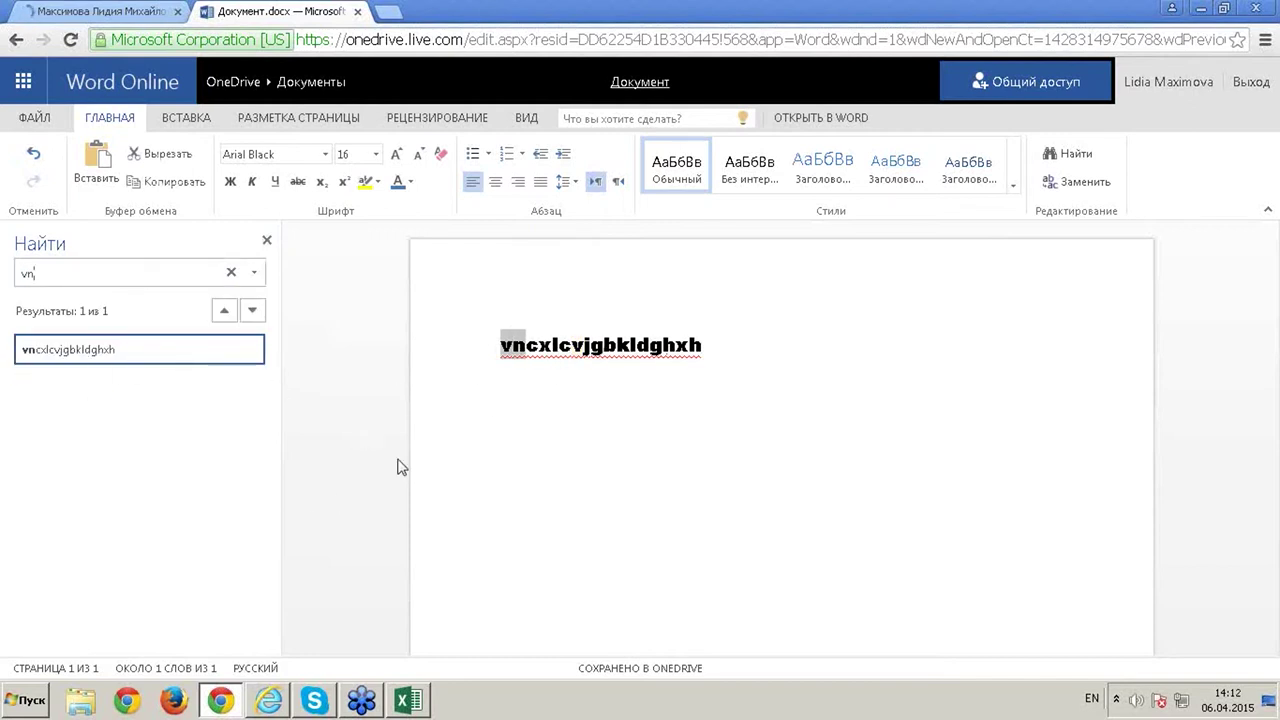
pyautogui.click(1084, 182)
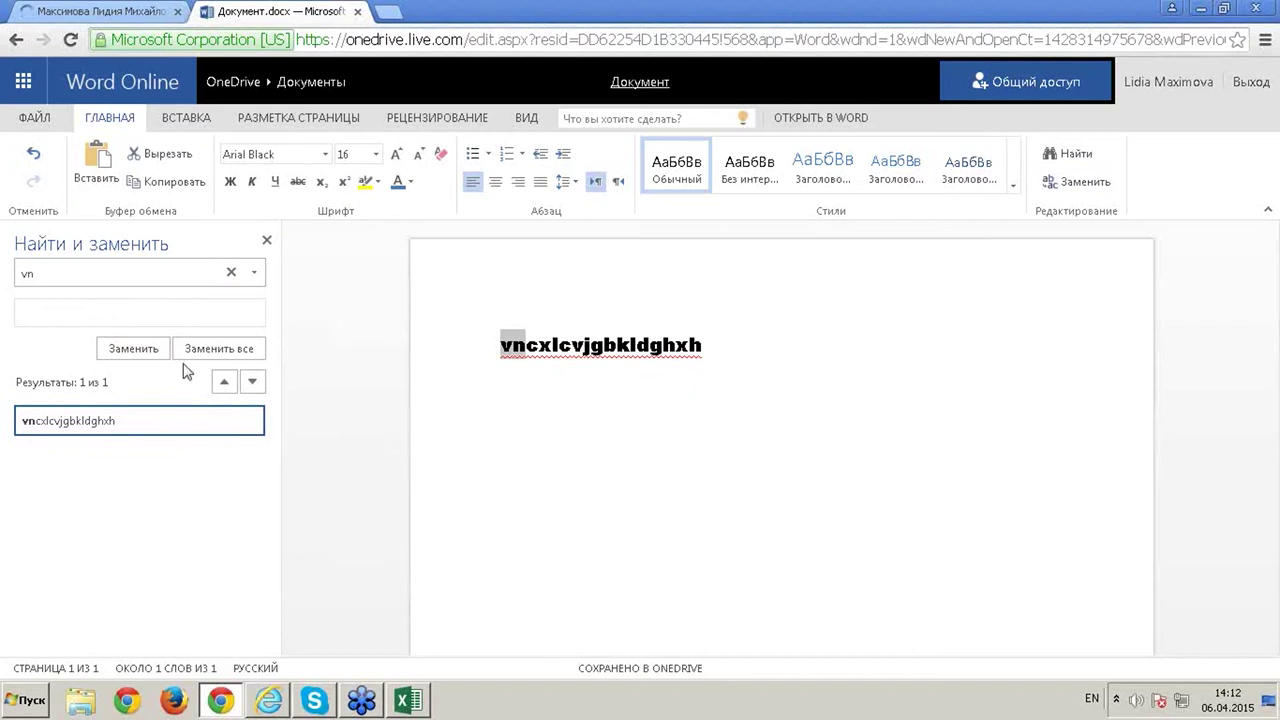
pyautogui.click(41, 316)
pyautogui.hotkey('alt', 'shift')
pyautogui.click(134, 350)
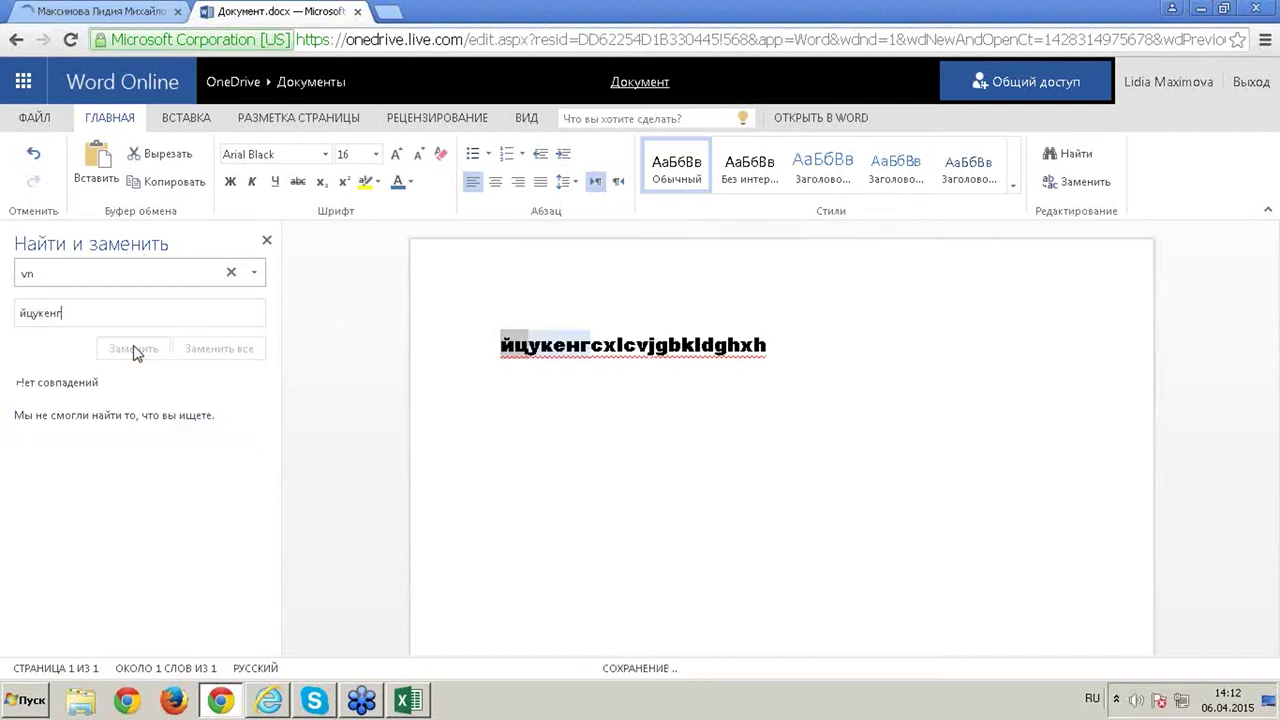
pyautogui.click(266, 240)
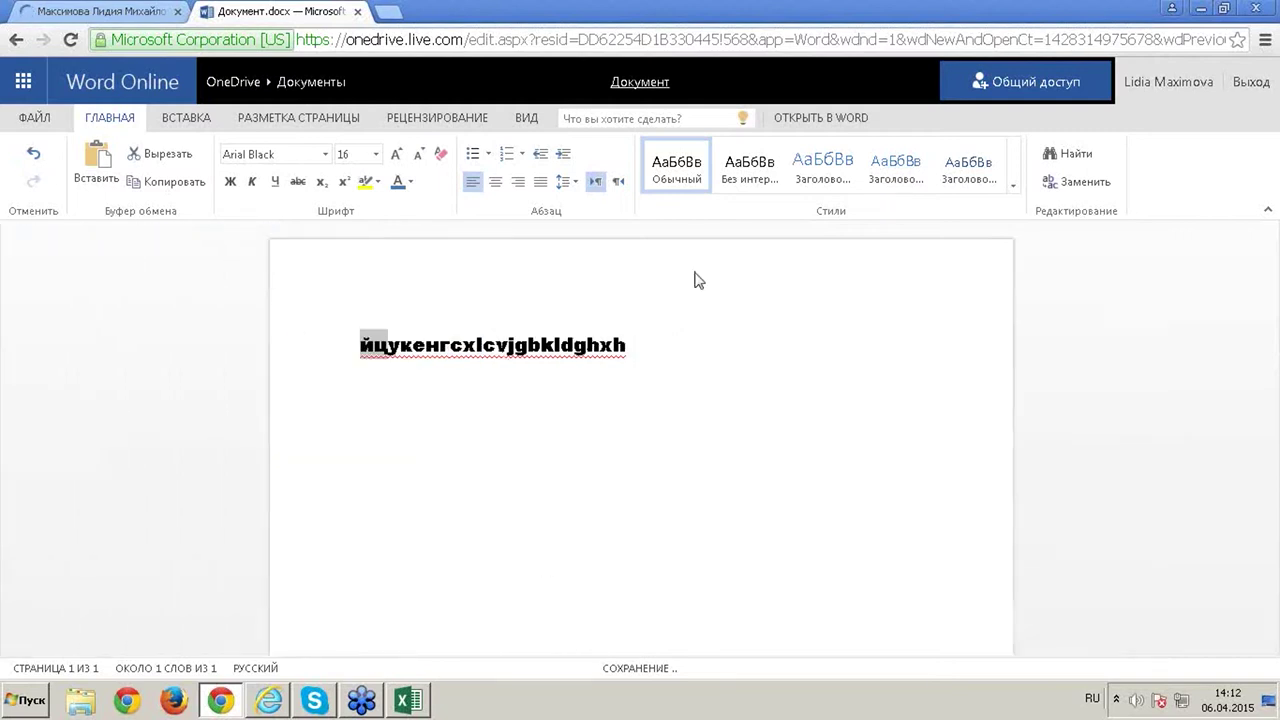
# Insert a table with four columns and seven rows on a new line below the text
pyautogui.click(194, 120)
pyautogui.click(475, 374)
pyautogui.press('Return')
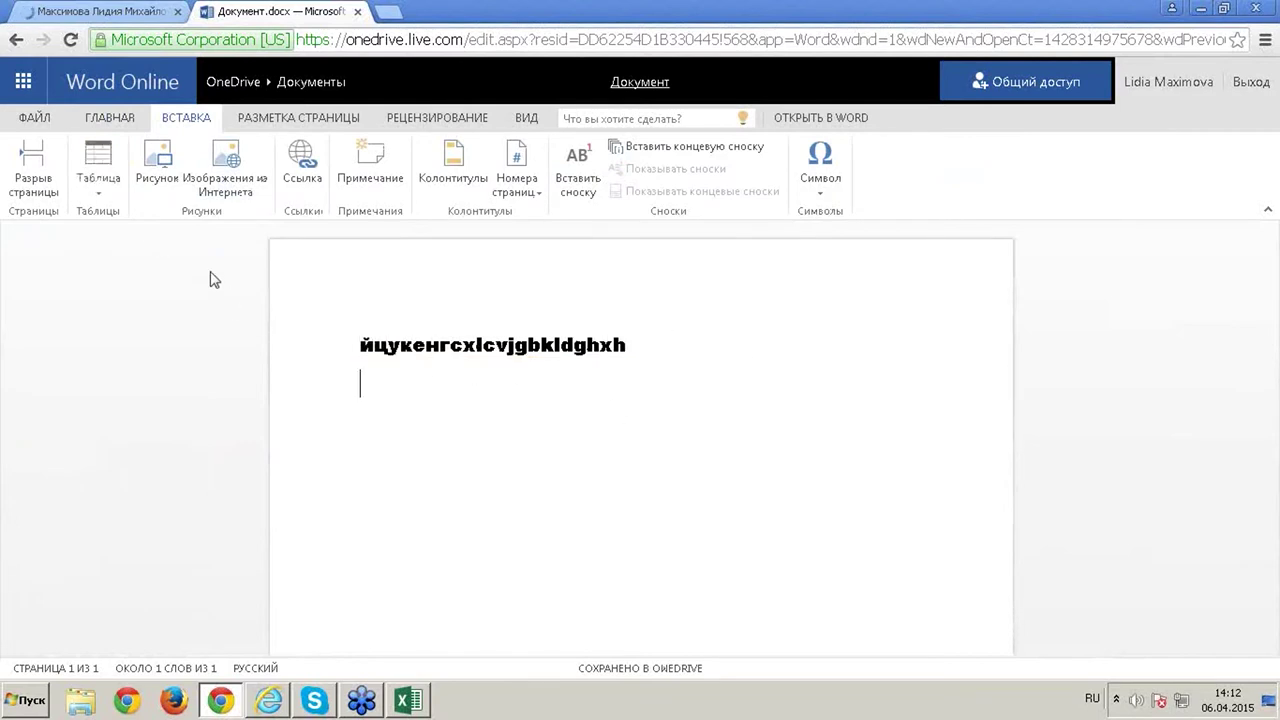
pyautogui.click(98, 170)
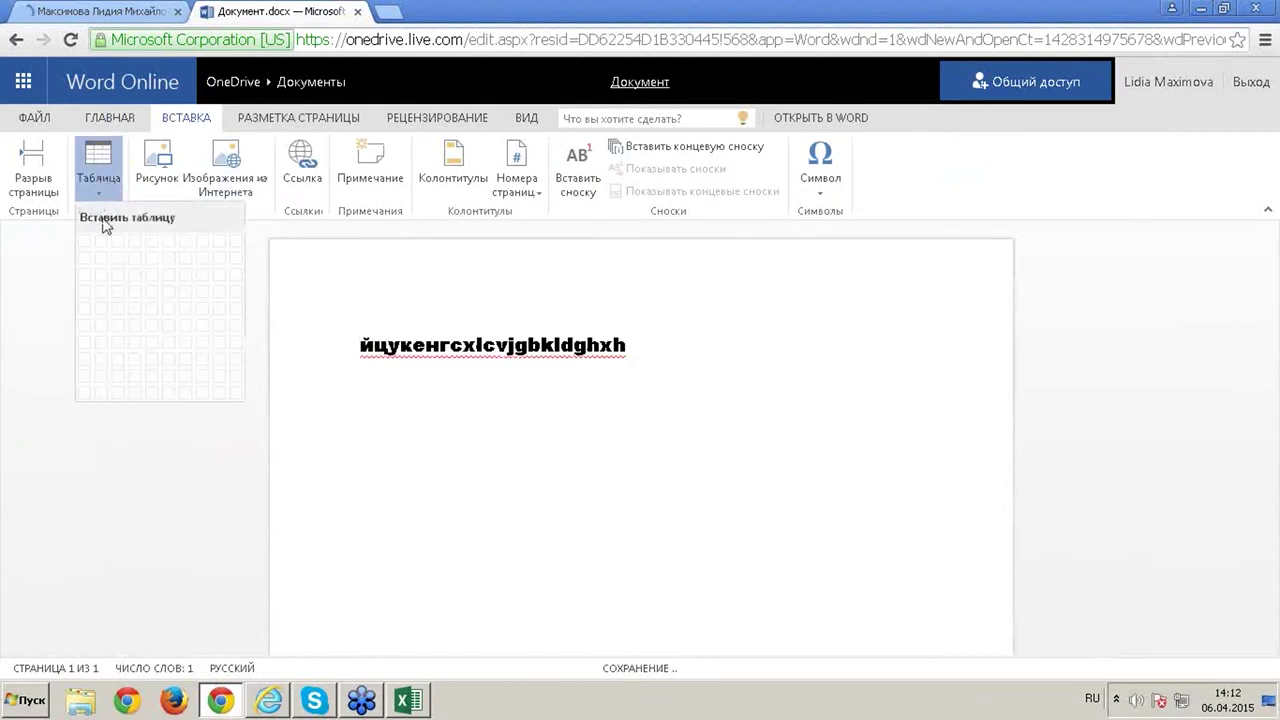
pyautogui.click(133, 343)
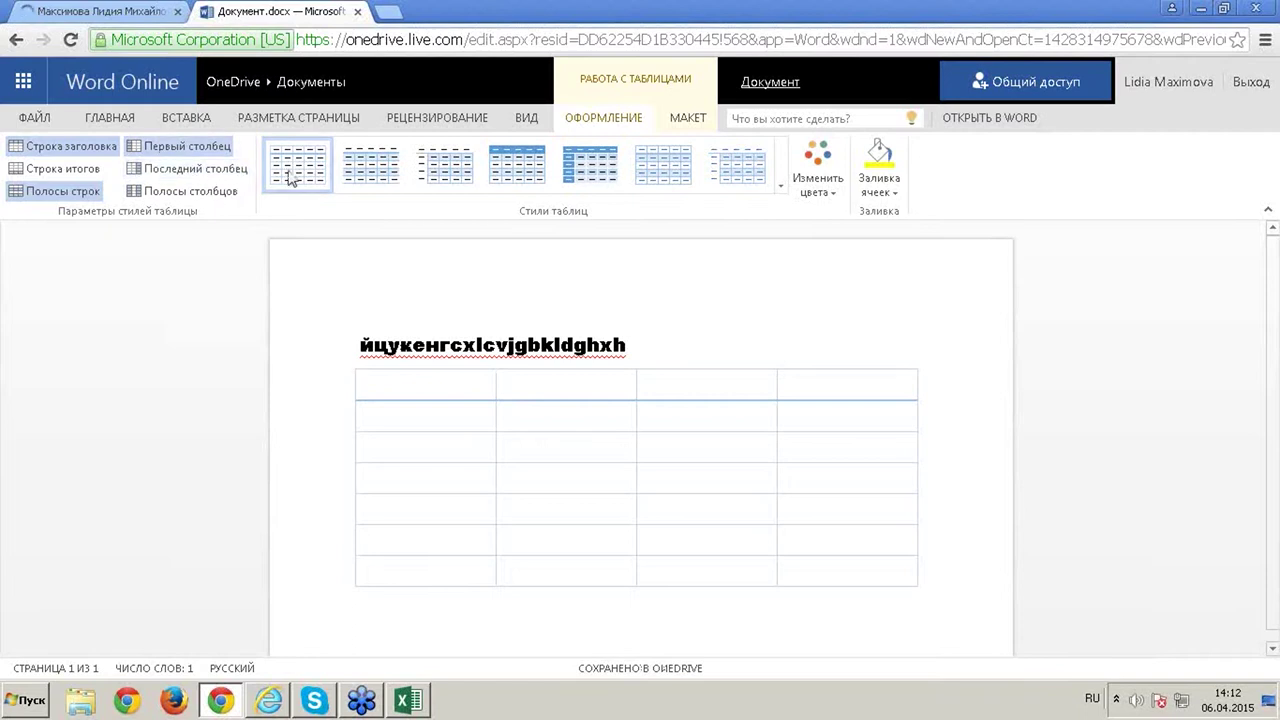
# Apply a light grid style with banded rows to the table and change its colour scheme to orange
pyautogui.click(590, 165)
pyautogui.click(780, 185)
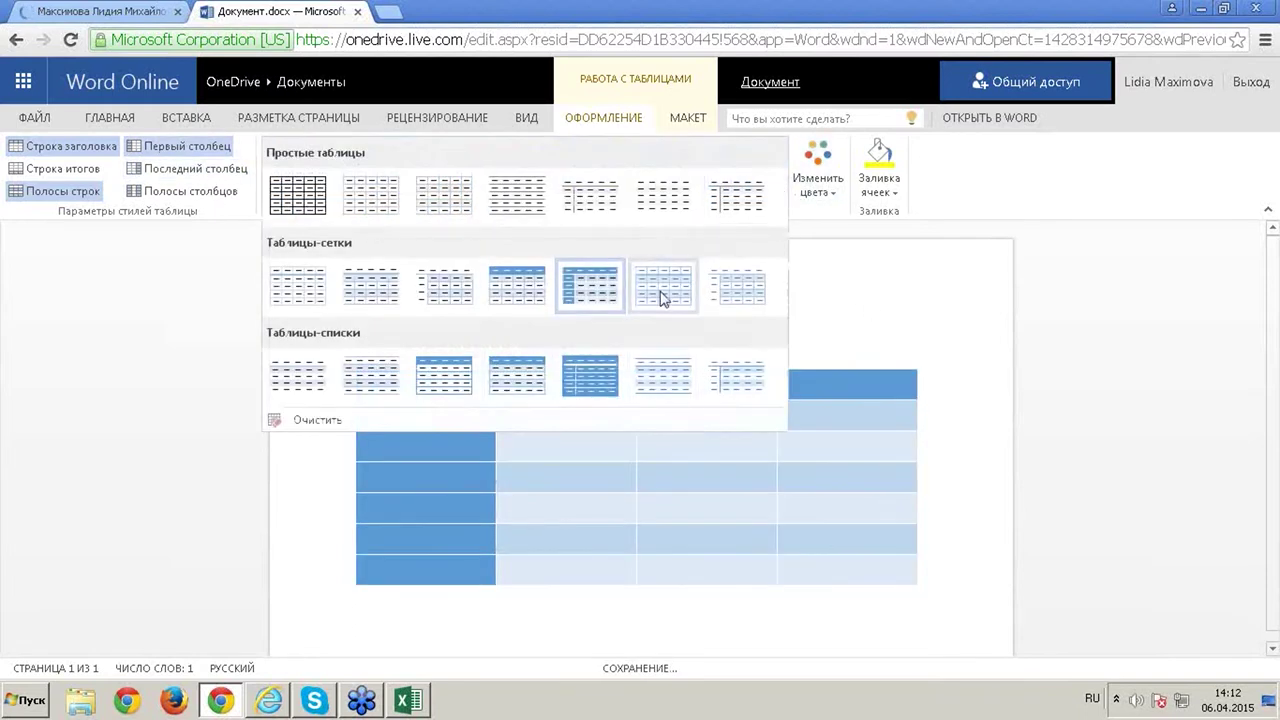
pyautogui.click(672, 290)
pyautogui.click(829, 186)
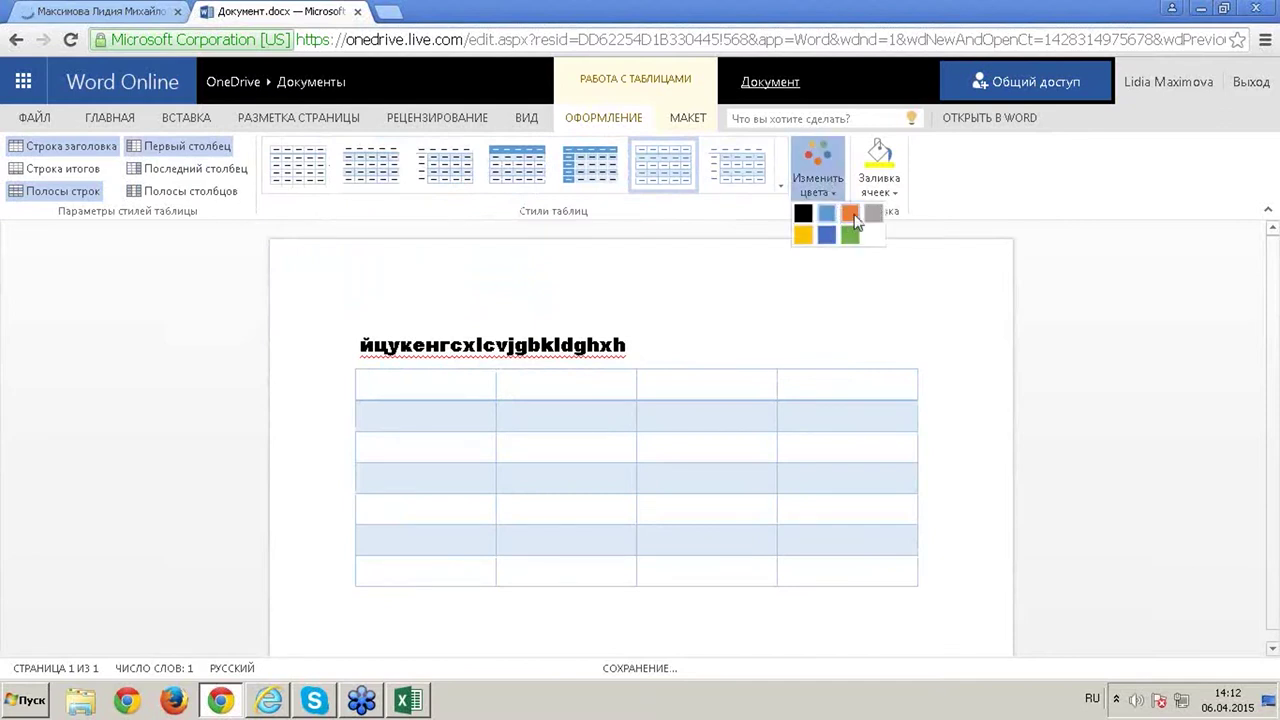
pyautogui.click(850, 214)
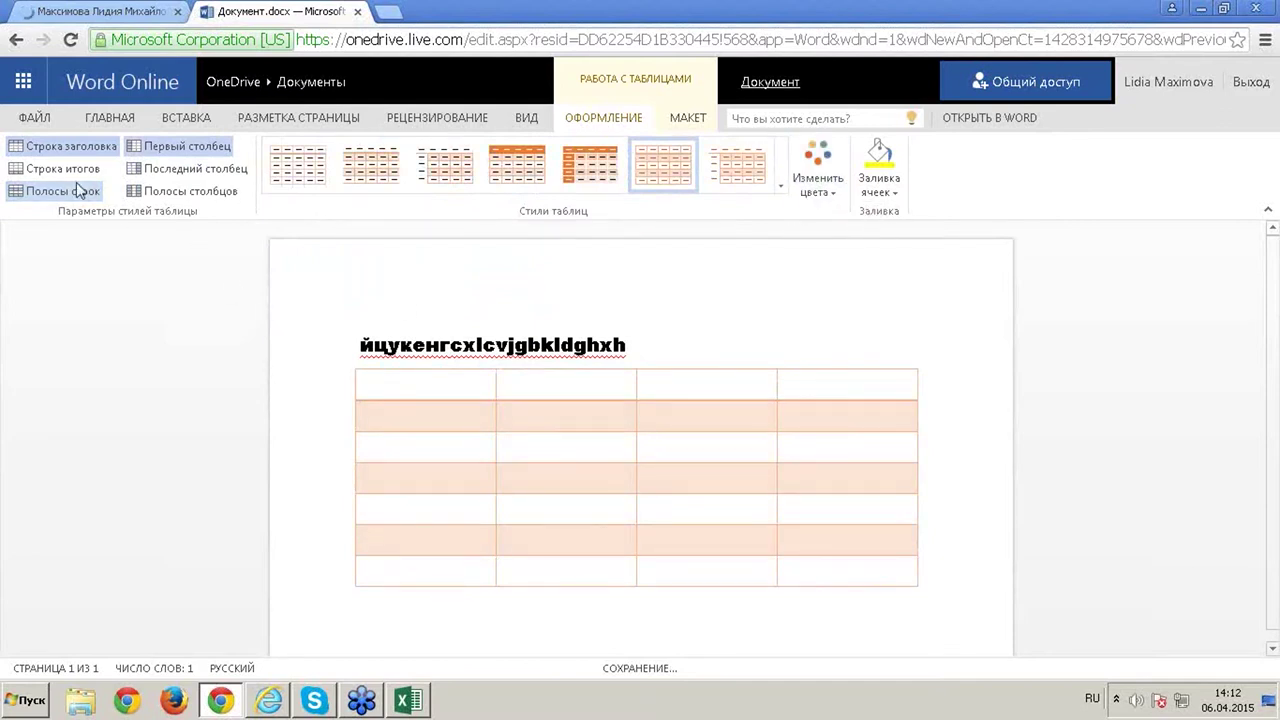
# Turn on last-column formatting for the table, apply the grid style with solid-filled header and outer columns, and display the table layout tools
pyautogui.click(190, 168)
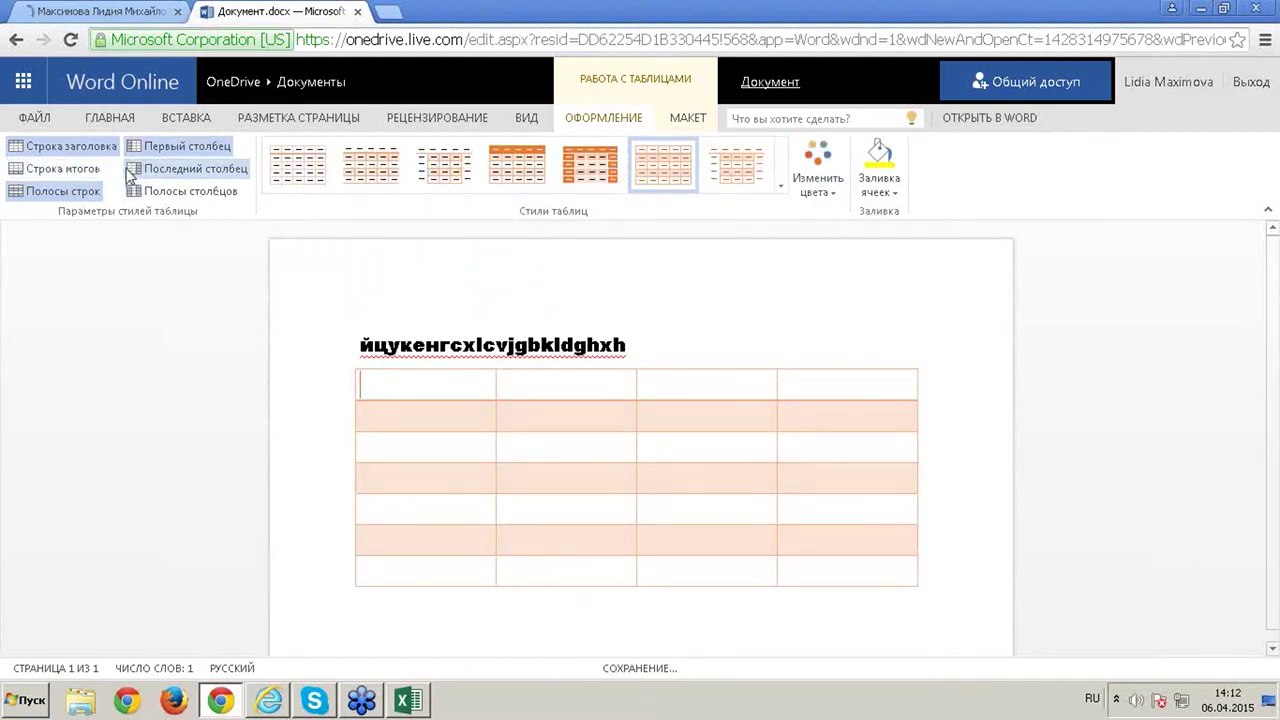
pyautogui.click(429, 441)
pyautogui.click(590, 163)
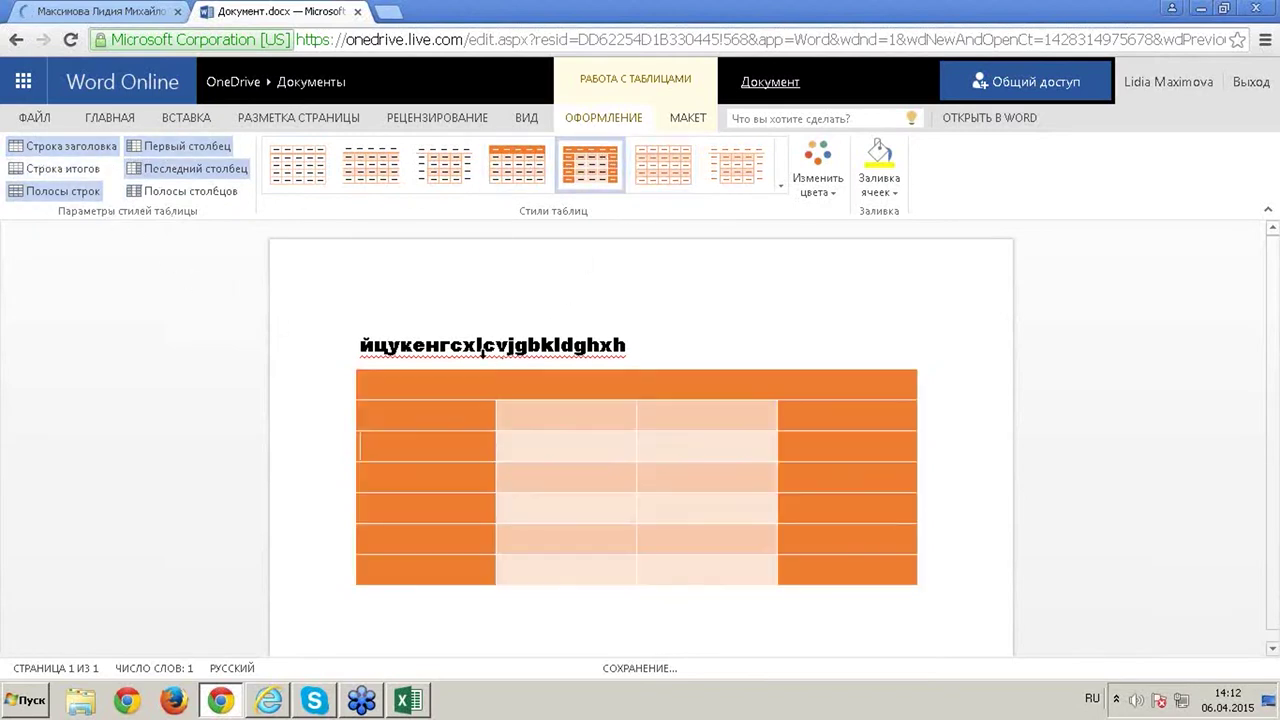
pyautogui.click(147, 170)
pyautogui.click(147, 170)
pyautogui.click(695, 120)
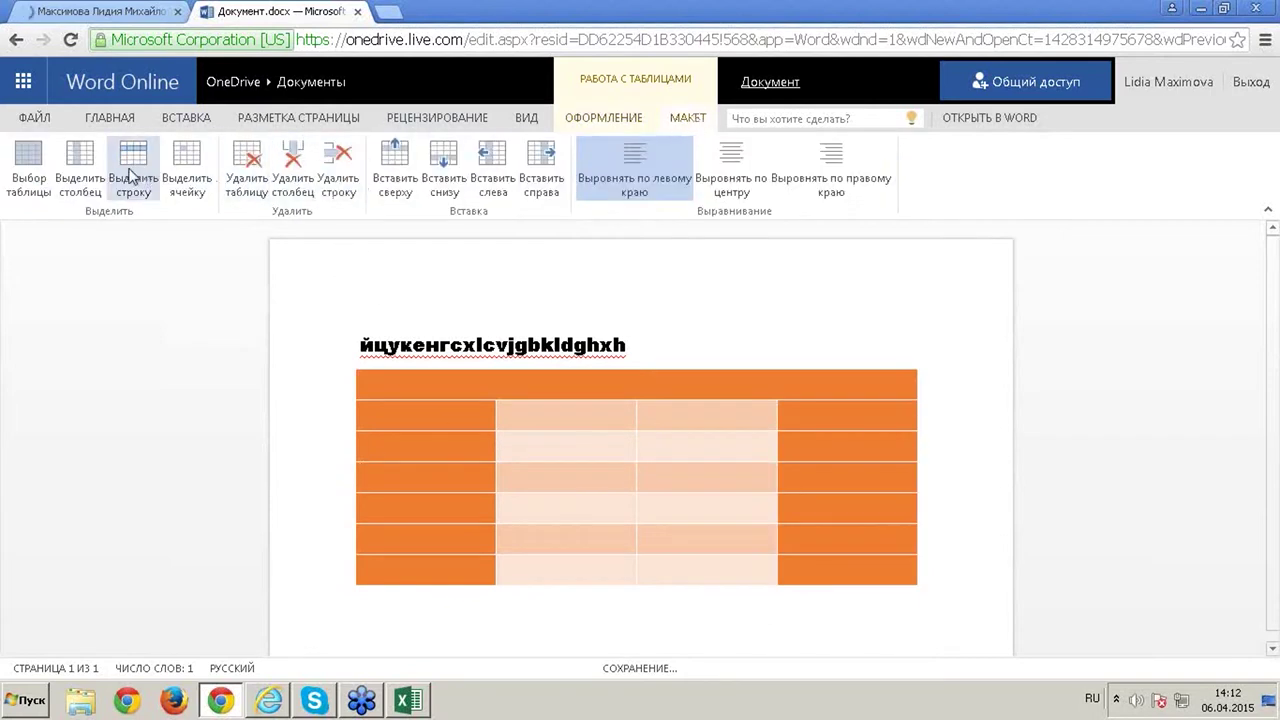
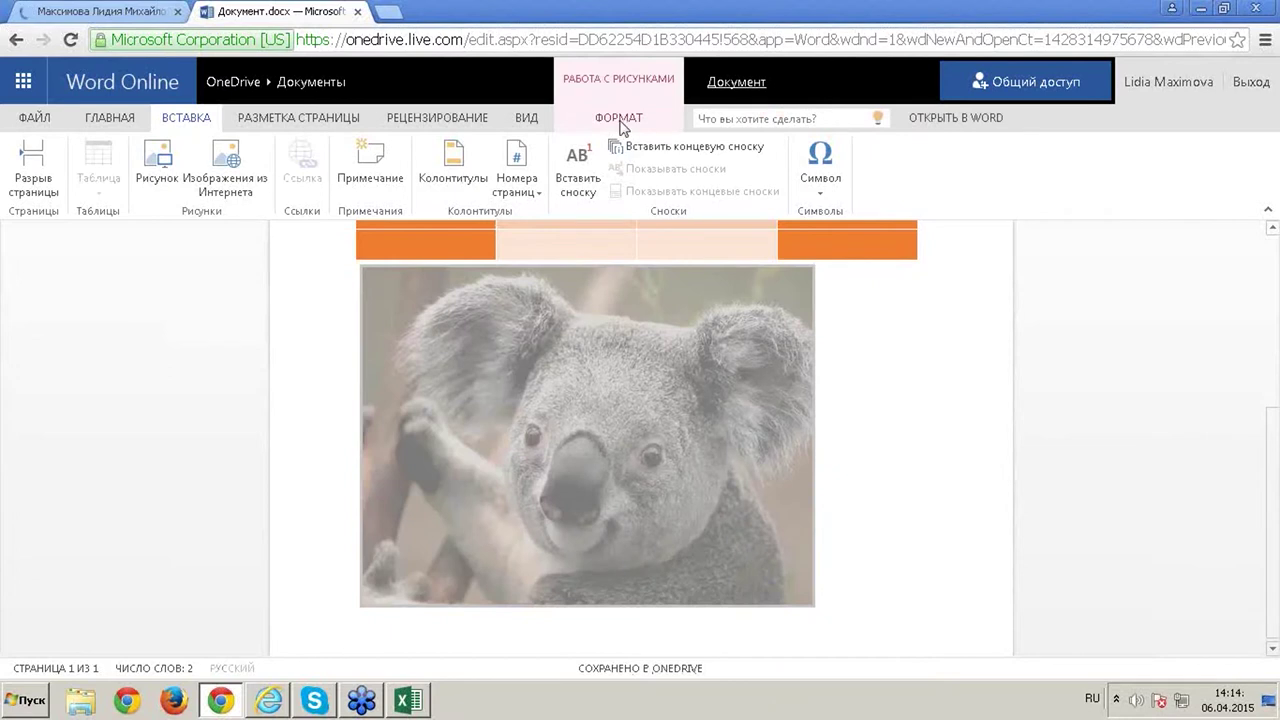
# Apply the oval picture style with a dark border and a shadow beneath to the koala picture
pyautogui.click(619, 120)
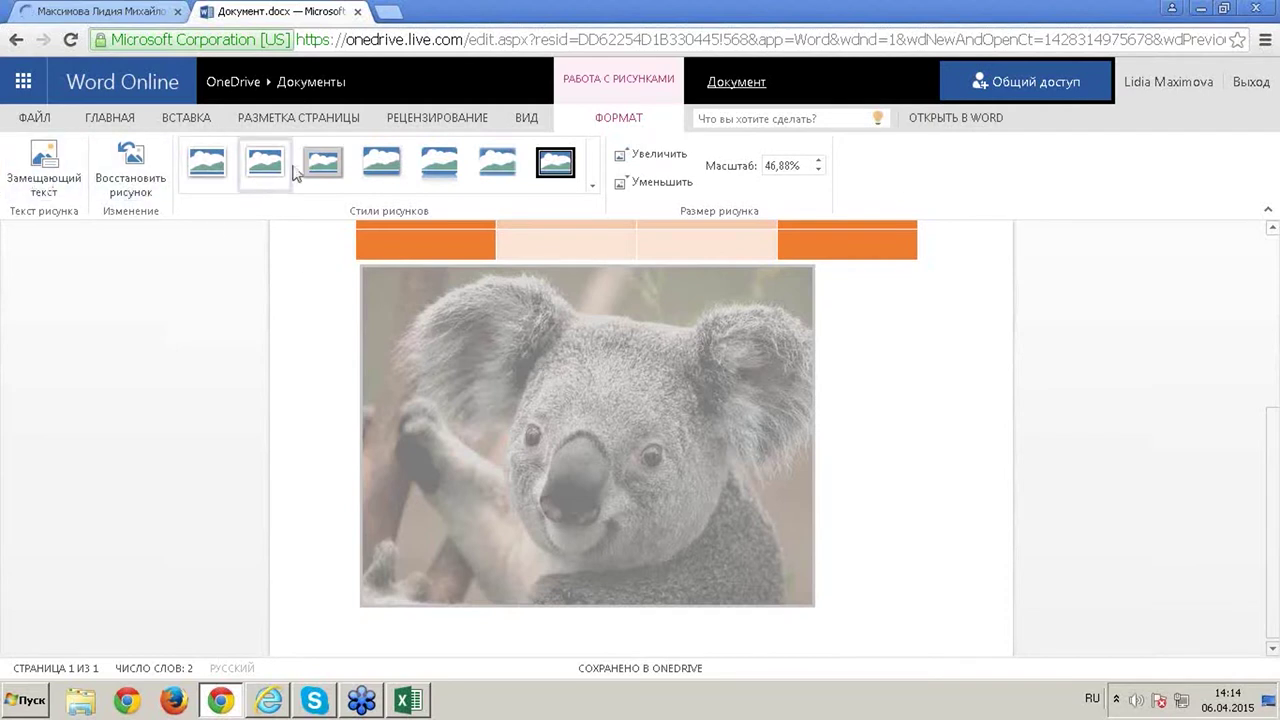
pyautogui.click(592, 185)
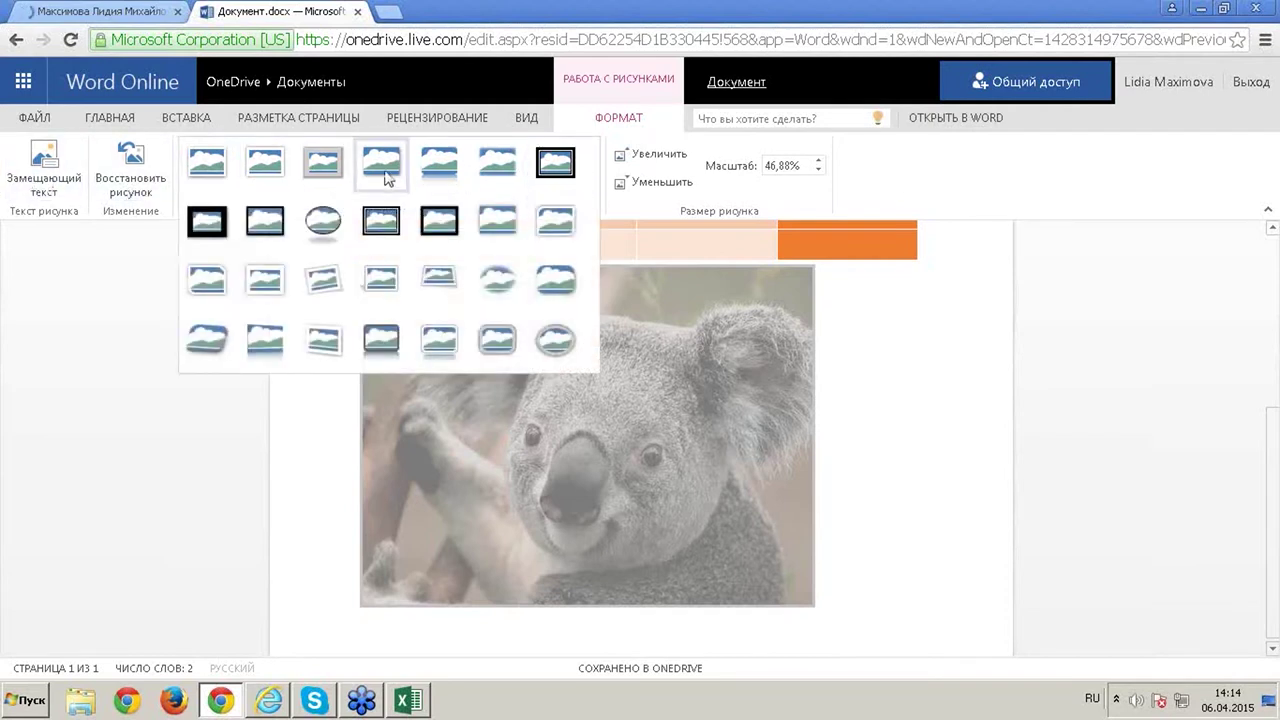
pyautogui.click(327, 222)
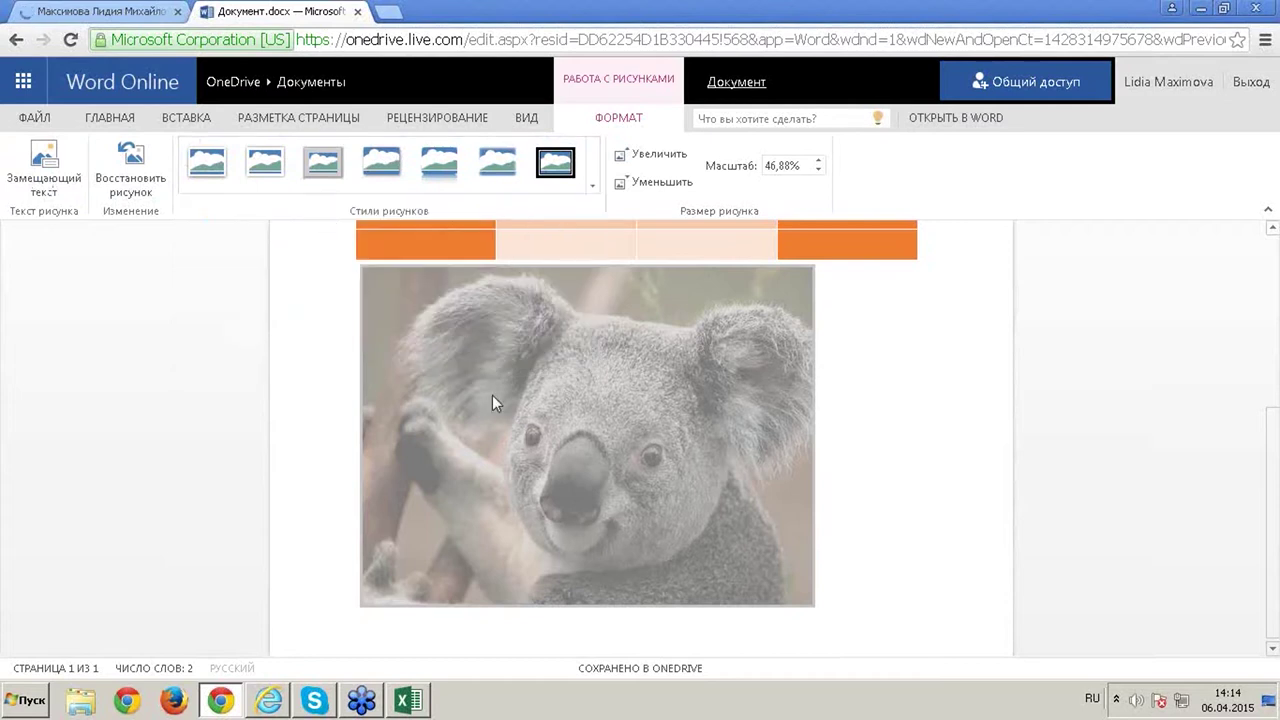
pyautogui.click(895, 455)
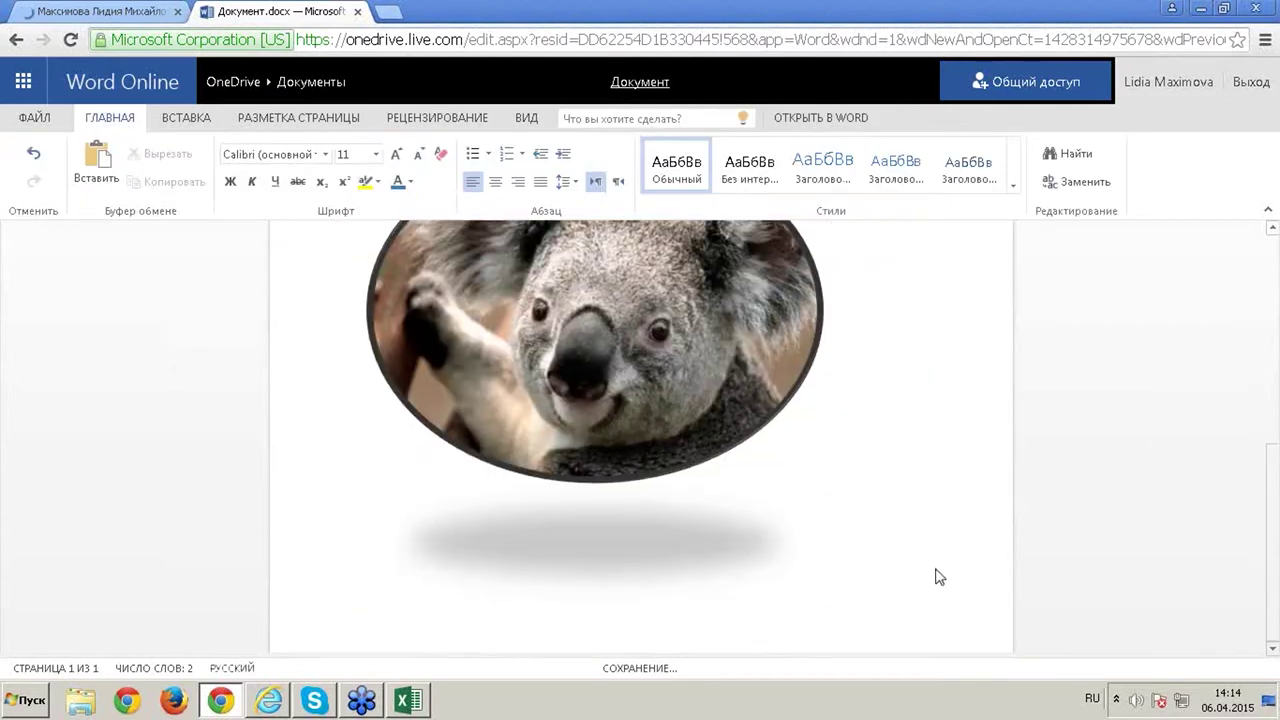
# Reduce the koala picture by one size increment to a scale of 46.41%
pyautogui.click(803, 463)
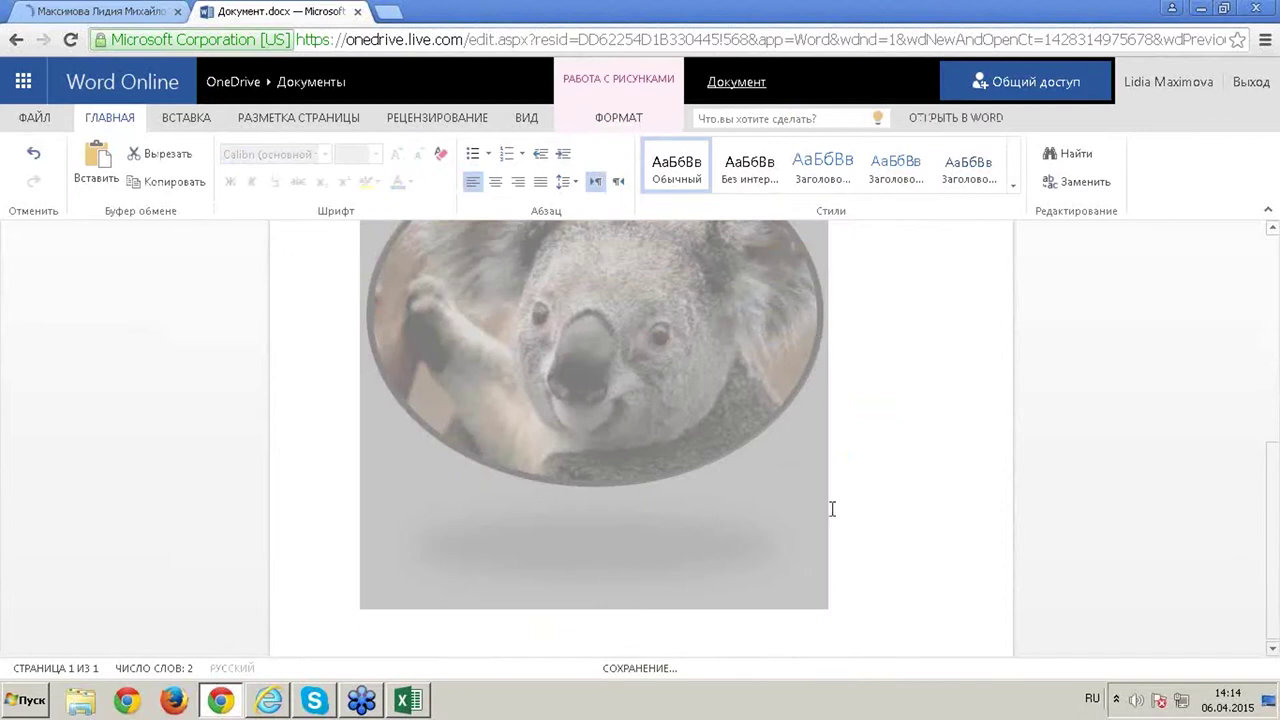
pyautogui.click(628, 115)
pyautogui.click(650, 182)
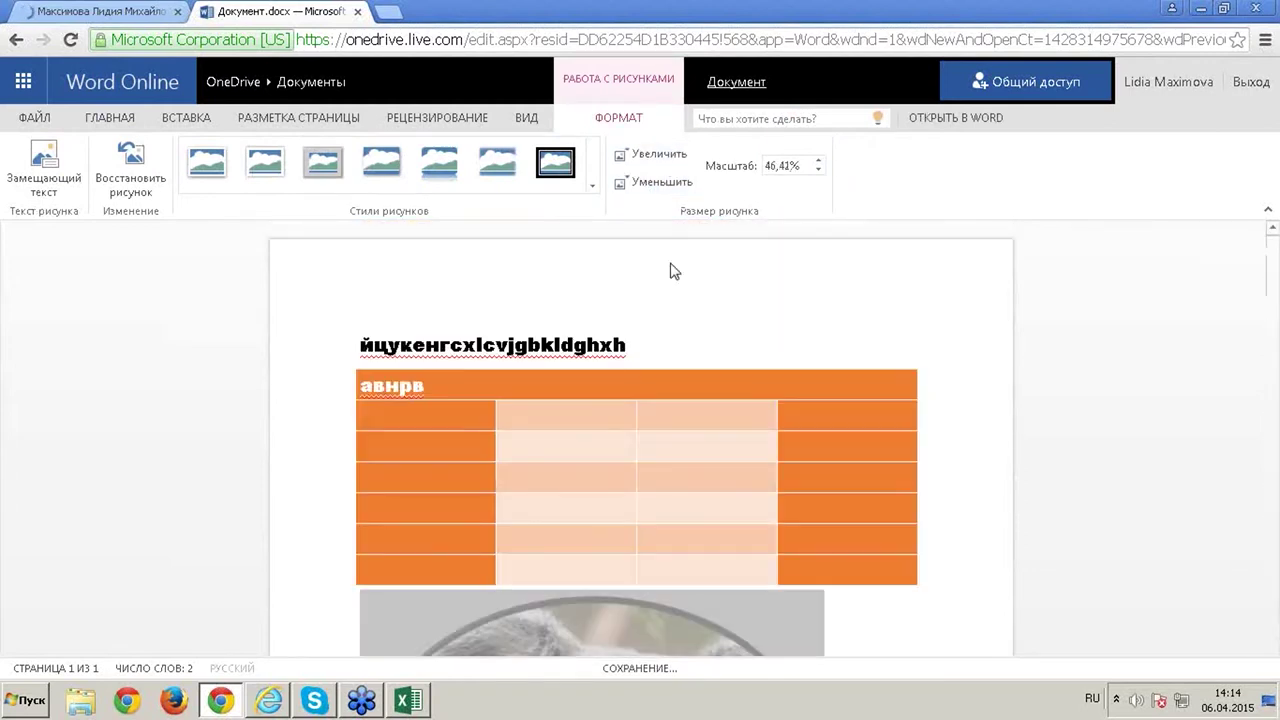
pyautogui.scroll(-5, 720, 391)
pyautogui.scroll(-3, 552, 475)
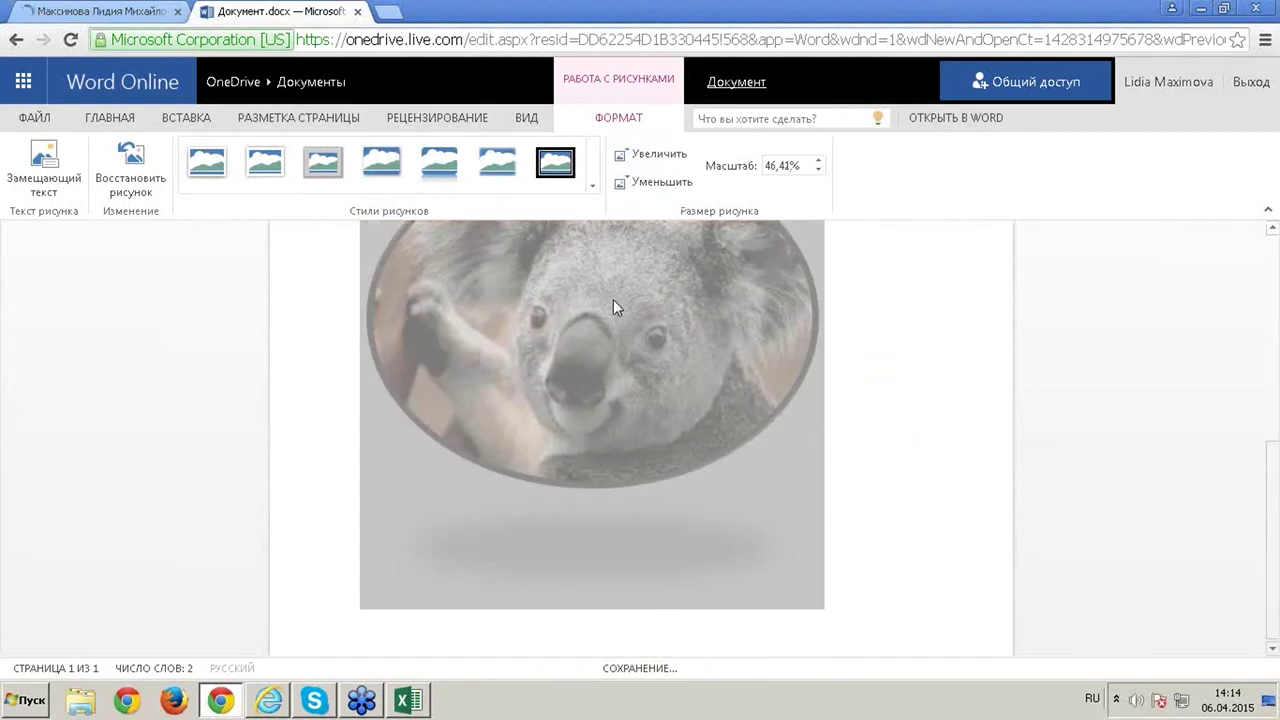
# Try to move the koala picture above the table directly on the page
pyautogui.hotkey('ctrl', '-')
pyautogui.hotkey('ctrl', '-')
pyautogui.hotkey('ctrl', '-')
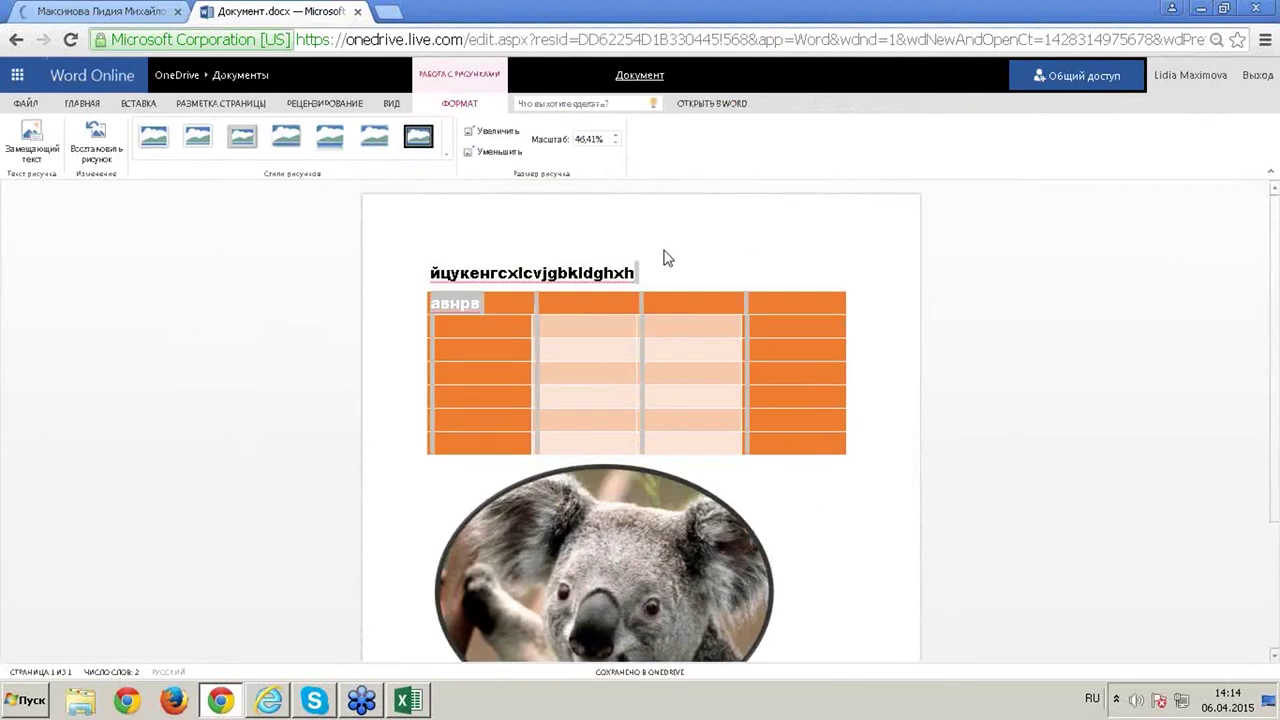
pyautogui.click(649, 363)
pyautogui.click(663, 556)
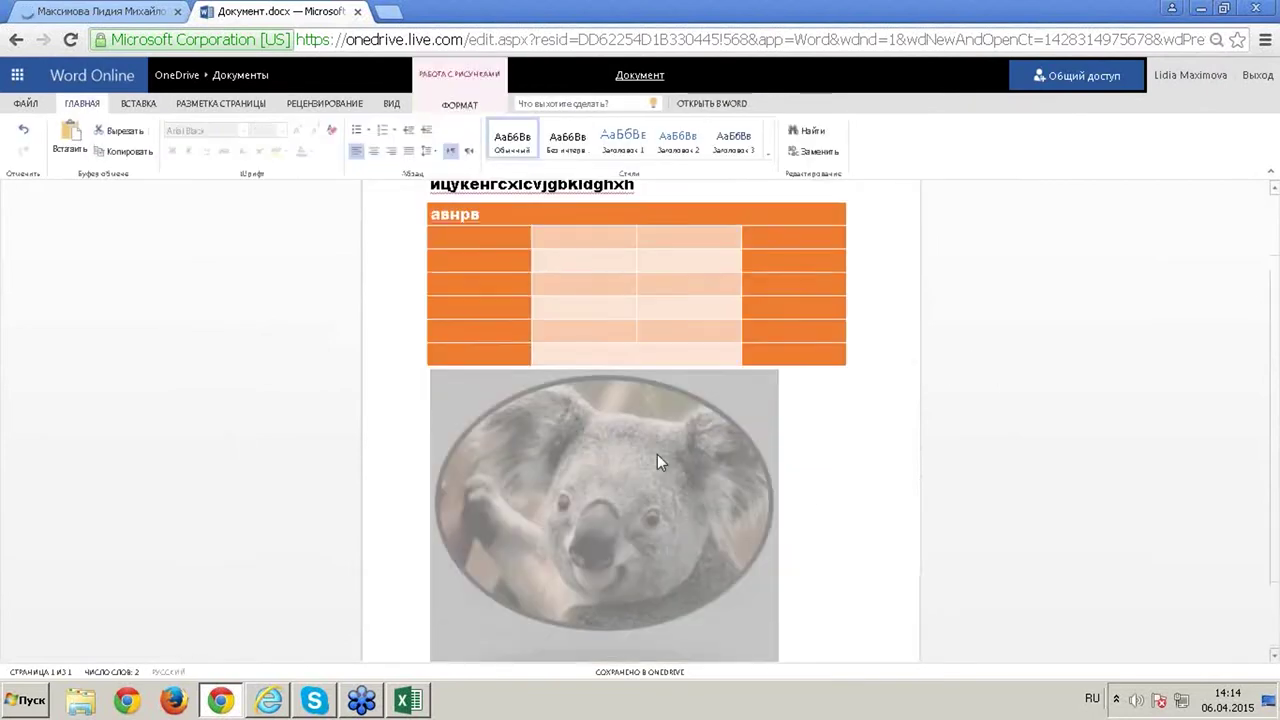
pyautogui.click(698, 295)
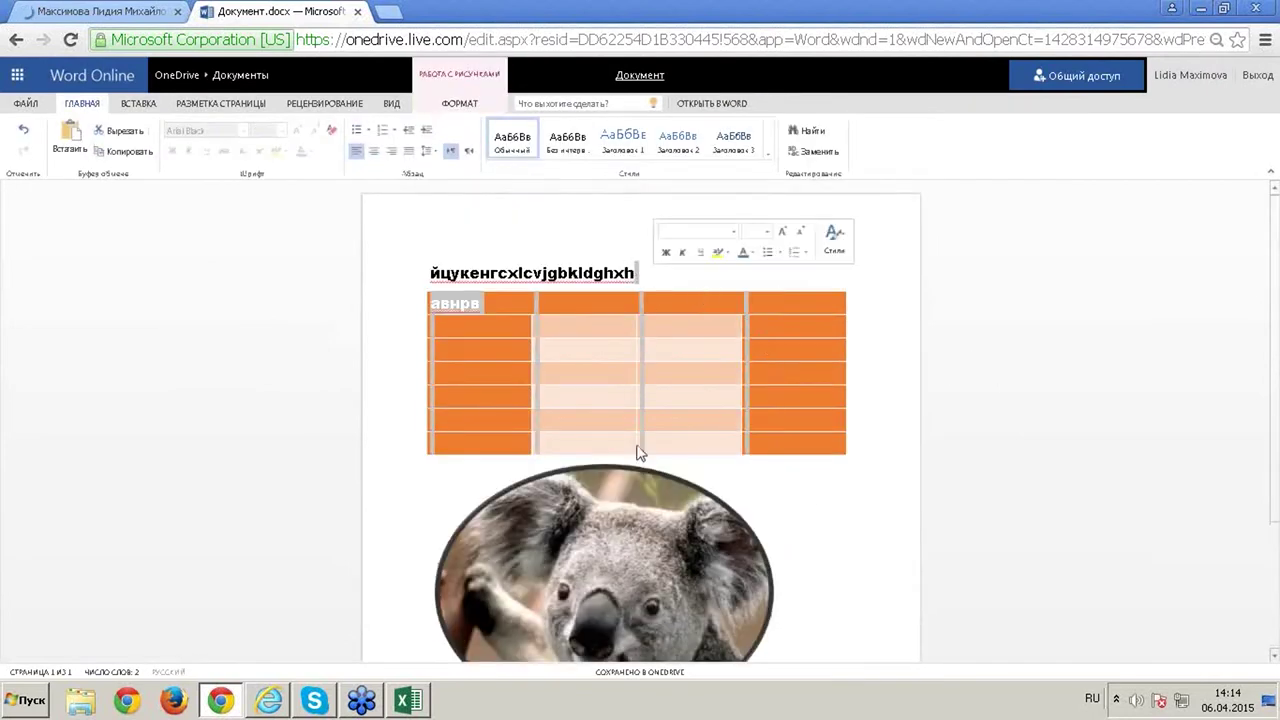
pyautogui.scroll(-3, 715, 340)
pyautogui.click(712, 315)
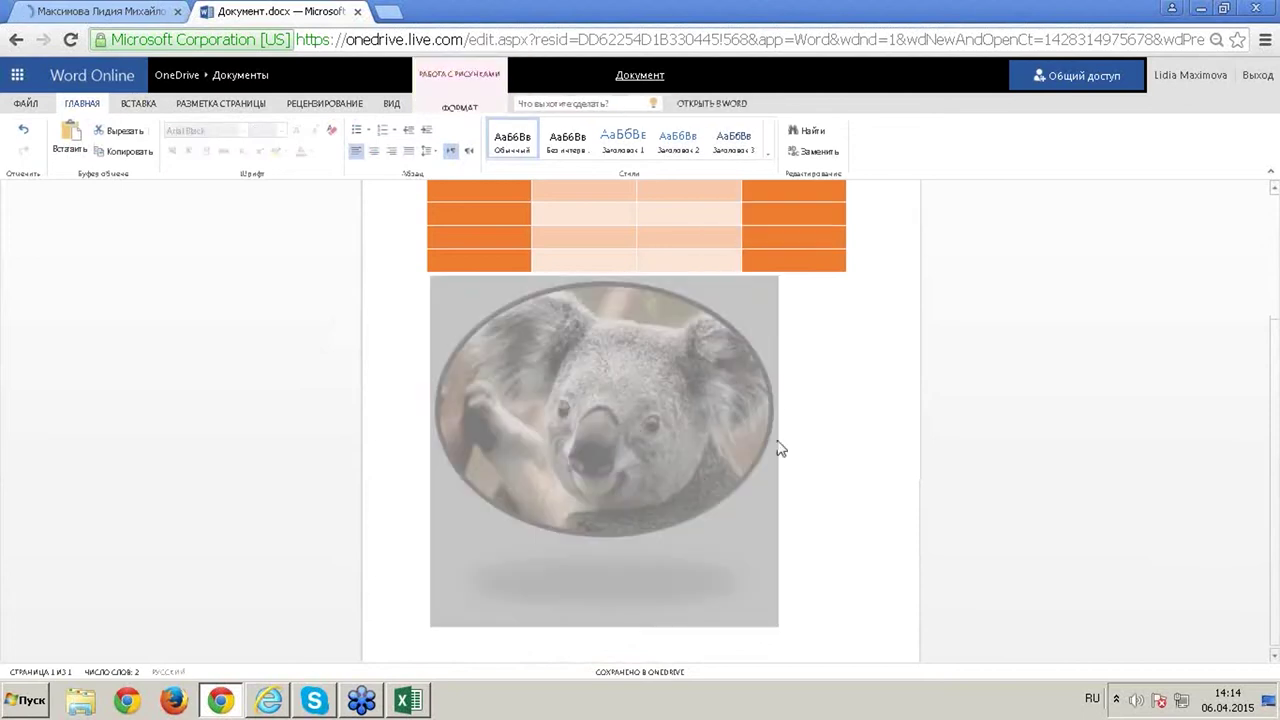
pyautogui.click(394, 440)
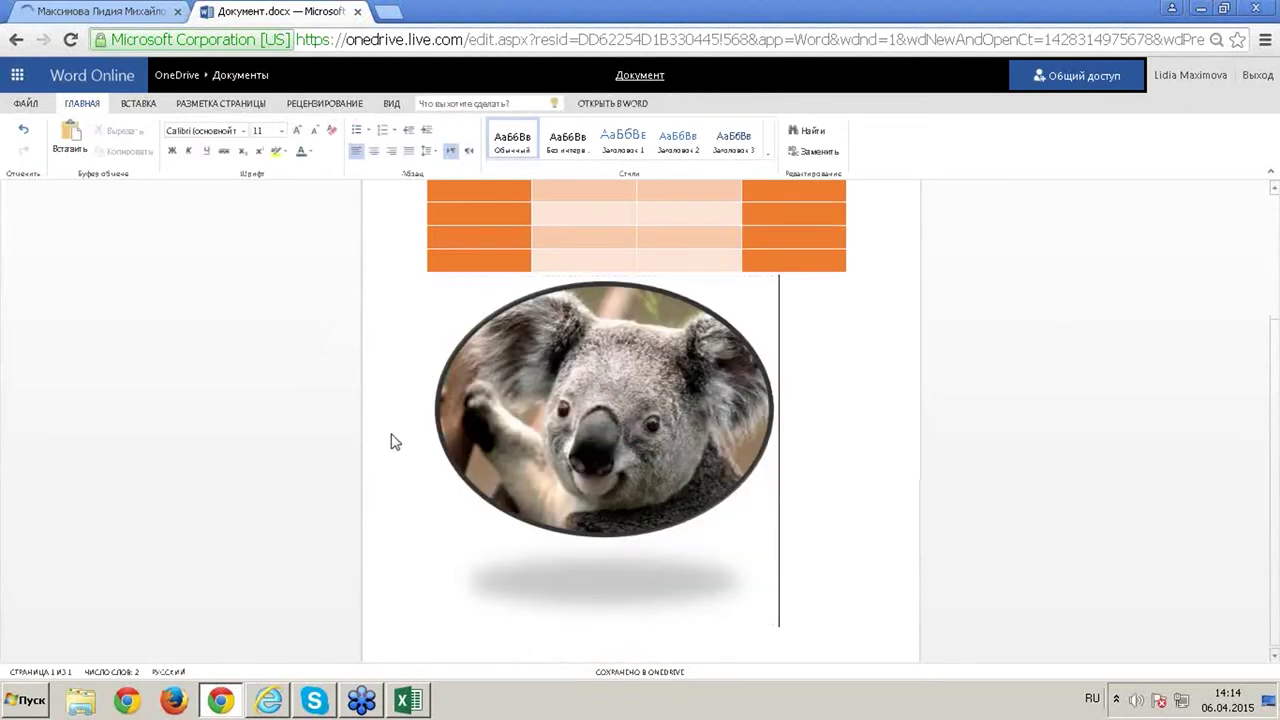
# Cut the koala picture and paste it at the end of the heading text, above the table
pyautogui.click(523, 491)
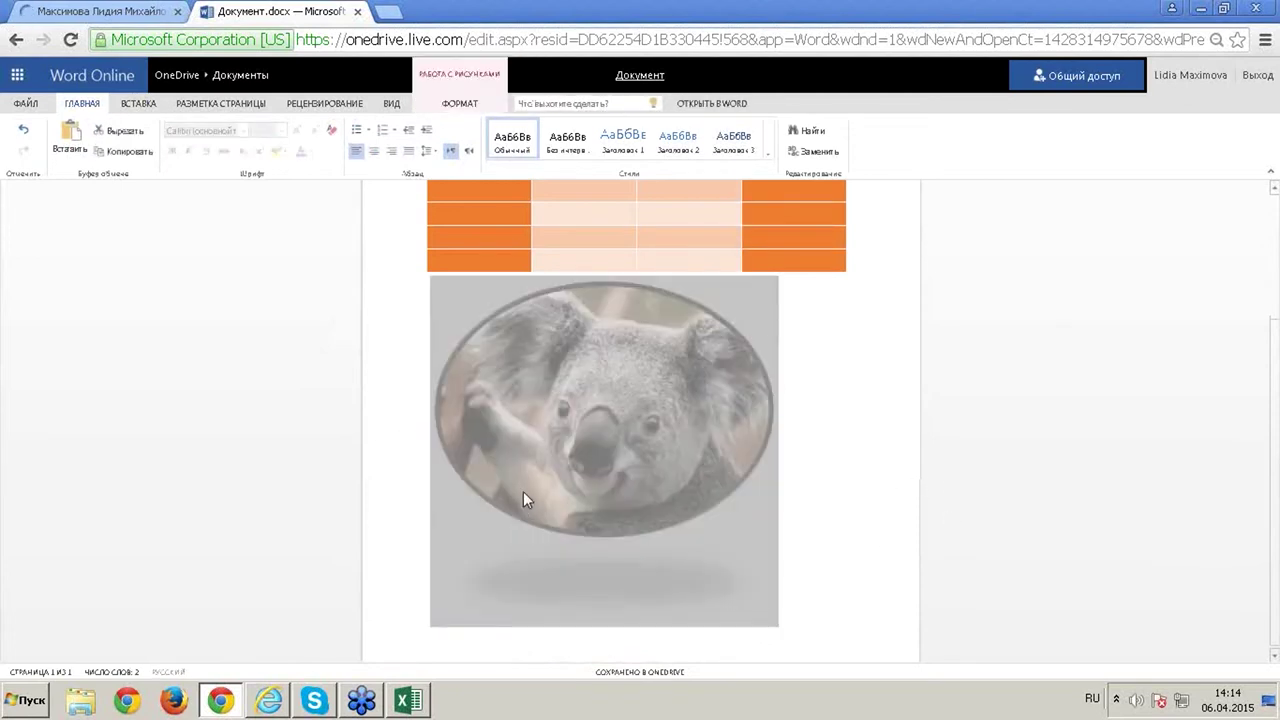
pyautogui.press('Delete')
pyautogui.click(638, 272)
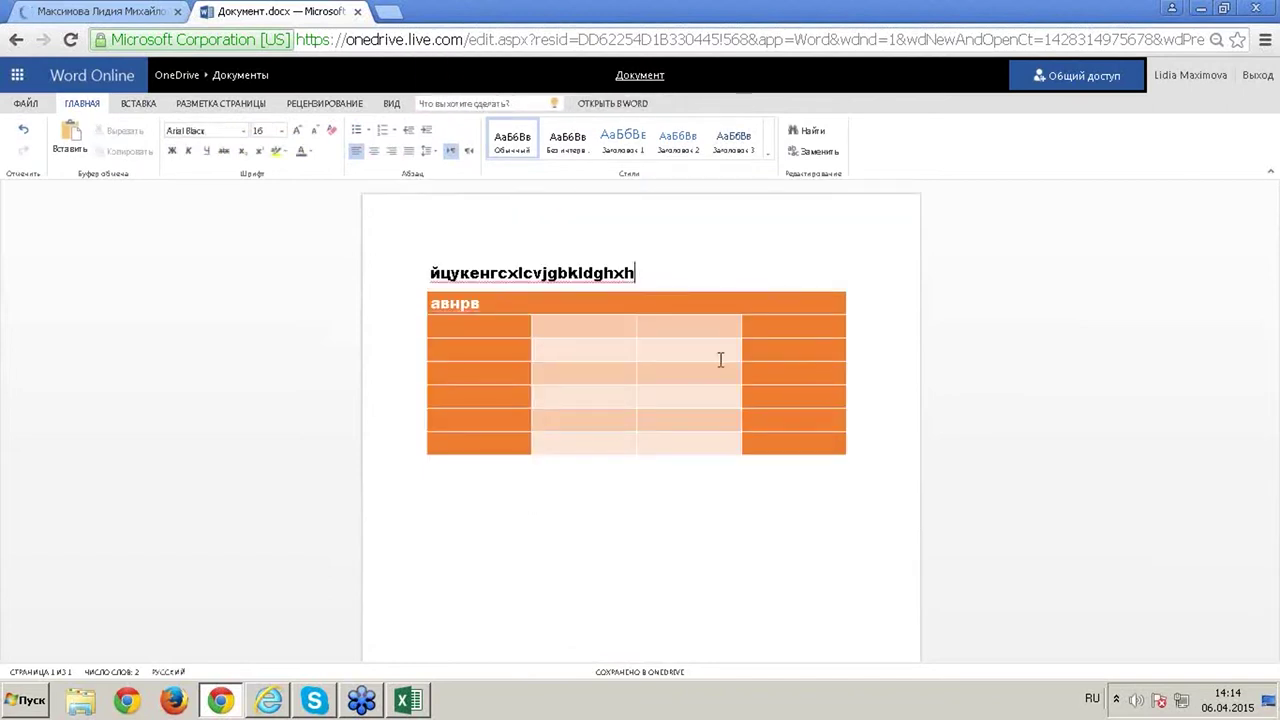
pyautogui.hotkey('ctrl', 'z')
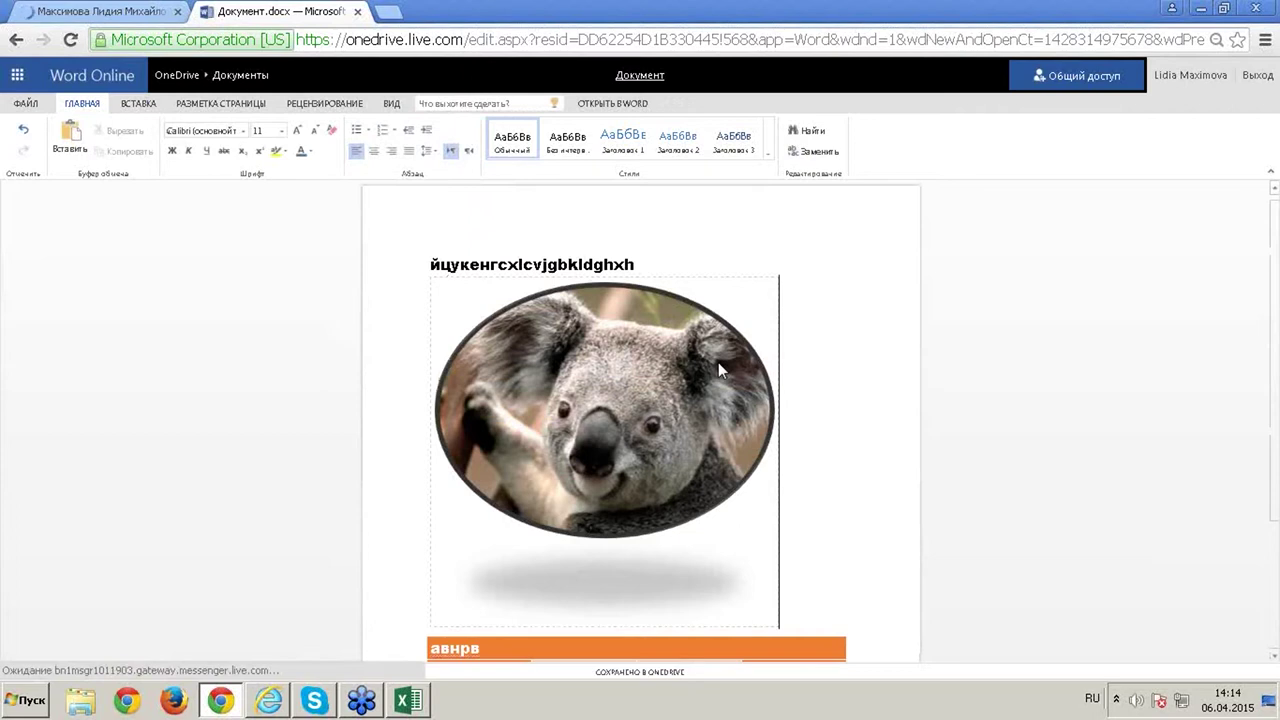
pyautogui.hotkey('ctrl', '+')
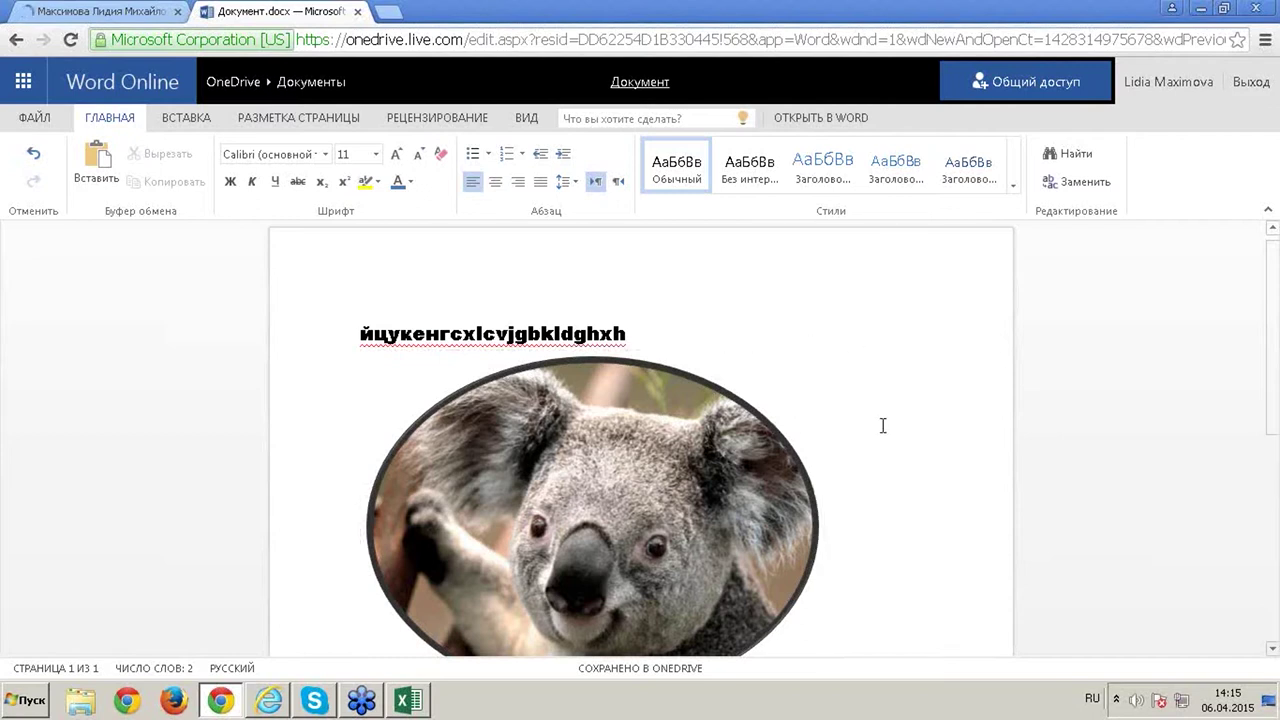
# View the document page at reduced and enlarged browser zoom levels, including 110% and 67%, and restore the default zoom
pyautogui.hotkey('ctrl', '-')
pyautogui.hotkey('ctrl', '-')
pyautogui.hotkey('ctrl', '-')
pyautogui.hotkey('ctrl', '-')
pyautogui.hotkey('ctrl', '+')
pyautogui.hotkey('ctrl', '+')
pyautogui.hotkey('ctrl', '+')
pyautogui.hotkey('ctrl', '+')
pyautogui.hotkey('ctrl', '+')
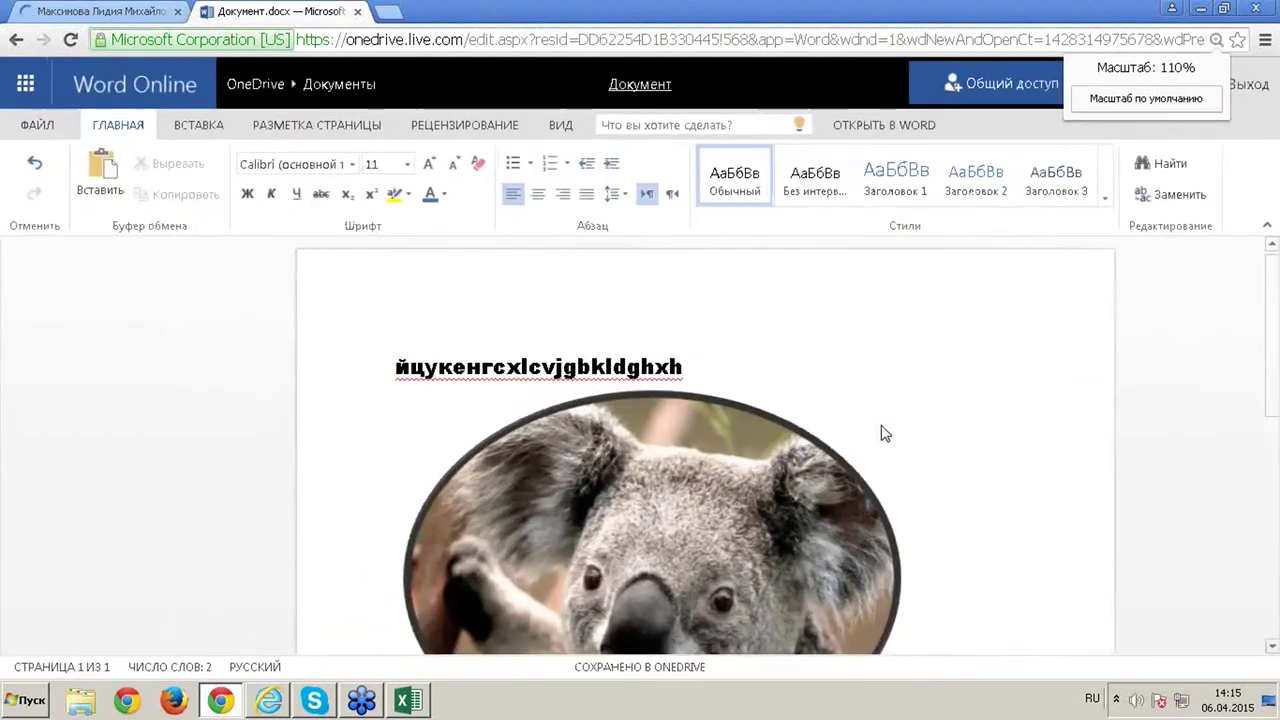
pyautogui.hotkey('ctrl', '-')
pyautogui.hotkey('ctrl', '-')
pyautogui.hotkey('ctrl', '-')
pyautogui.hotkey('ctrl', '-')
pyautogui.hotkey('ctrl', '-')
pyautogui.hotkey('ctrl', '0')
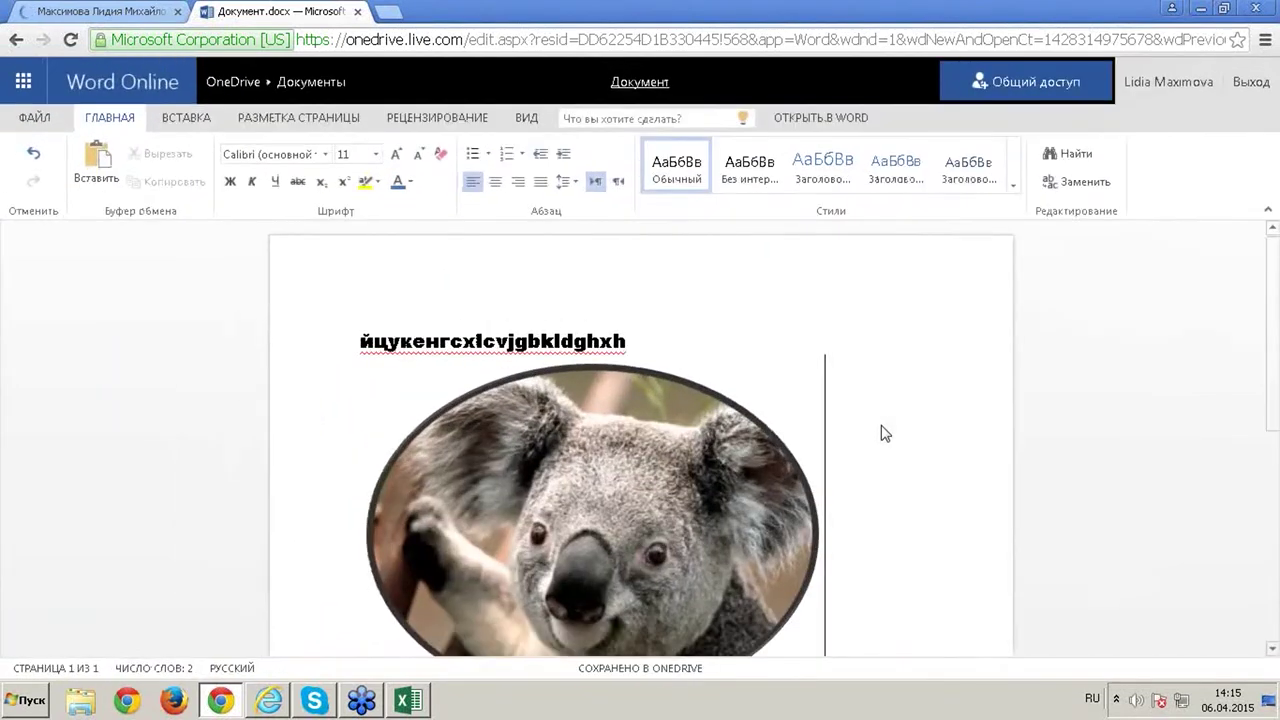
pyautogui.hotkey('ctrl', '+')
pyautogui.hotkey('ctrl', '-')
pyautogui.hotkey('ctrl', '-')
pyautogui.hotkey('ctrl', '-')
pyautogui.hotkey('ctrl', '-')
pyautogui.hotkey('ctrl', '-')
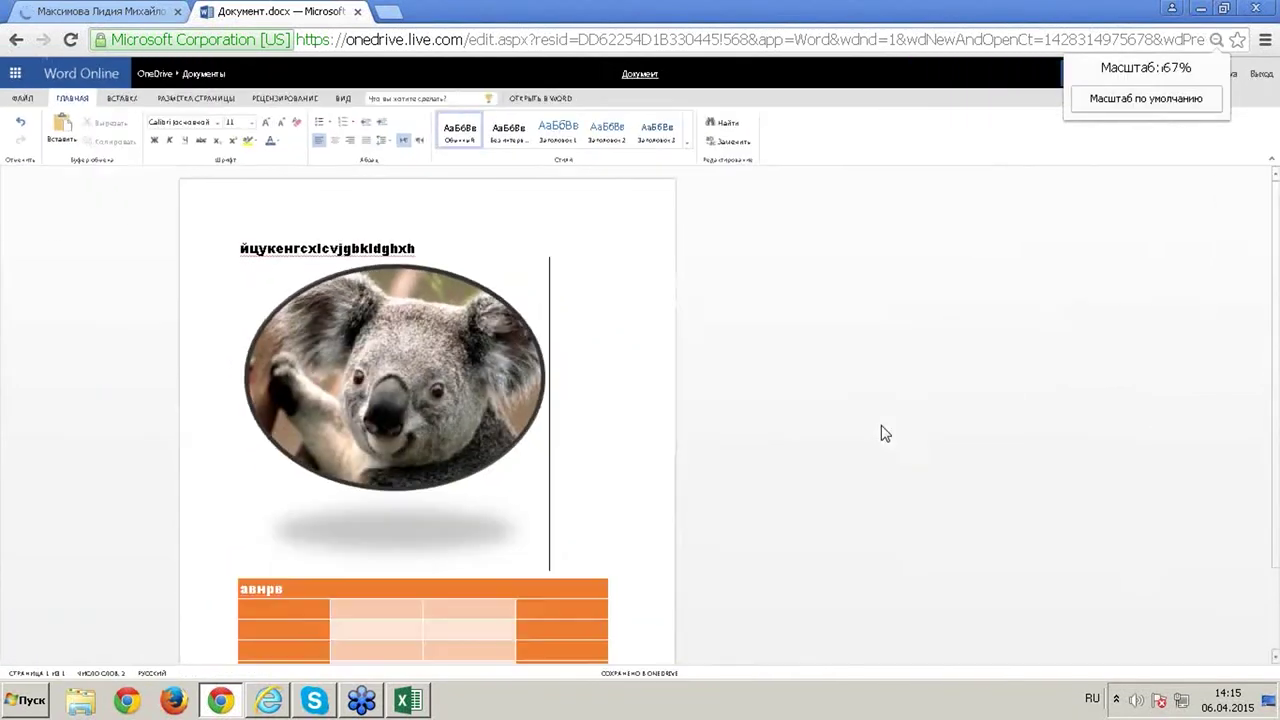
pyautogui.hotkey('ctrl', '+')
pyautogui.hotkey('ctrl', '+')
pyautogui.hotkey('ctrl', '+')
pyautogui.hotkey('ctrl', '+')
pyautogui.hotkey('ctrl', '0')
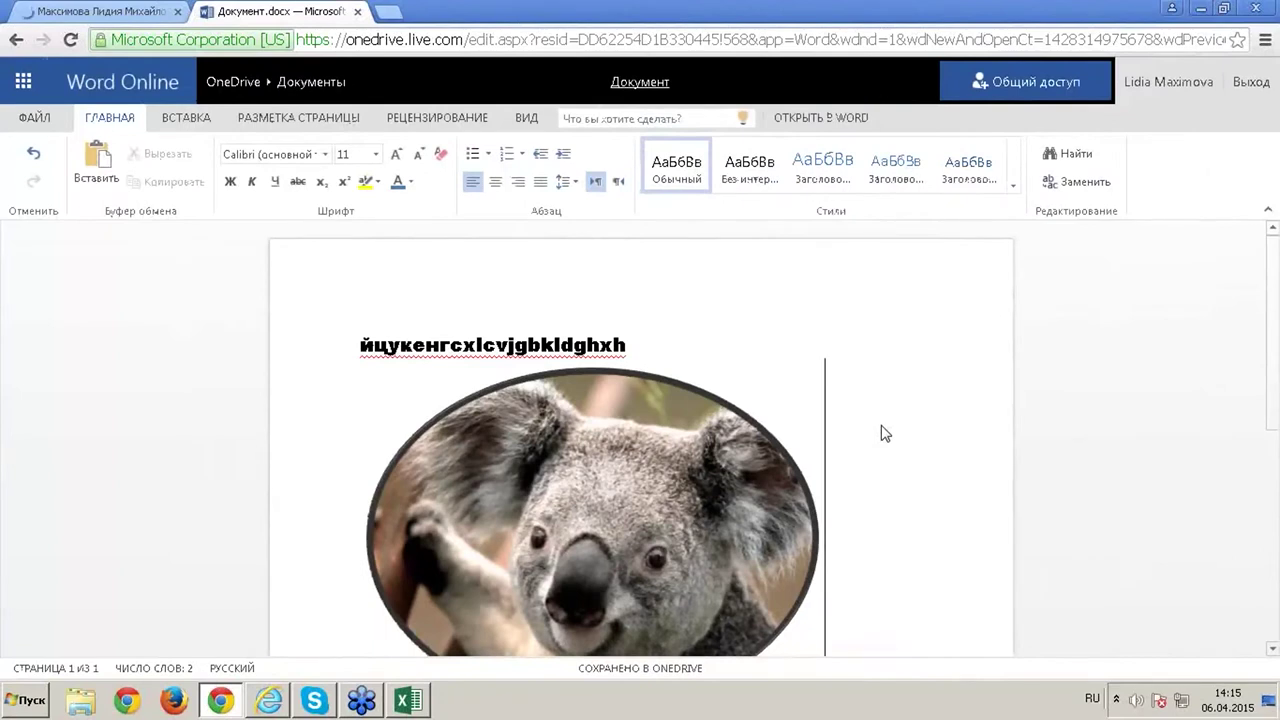
pyautogui.hotkey('ctrl', '+')
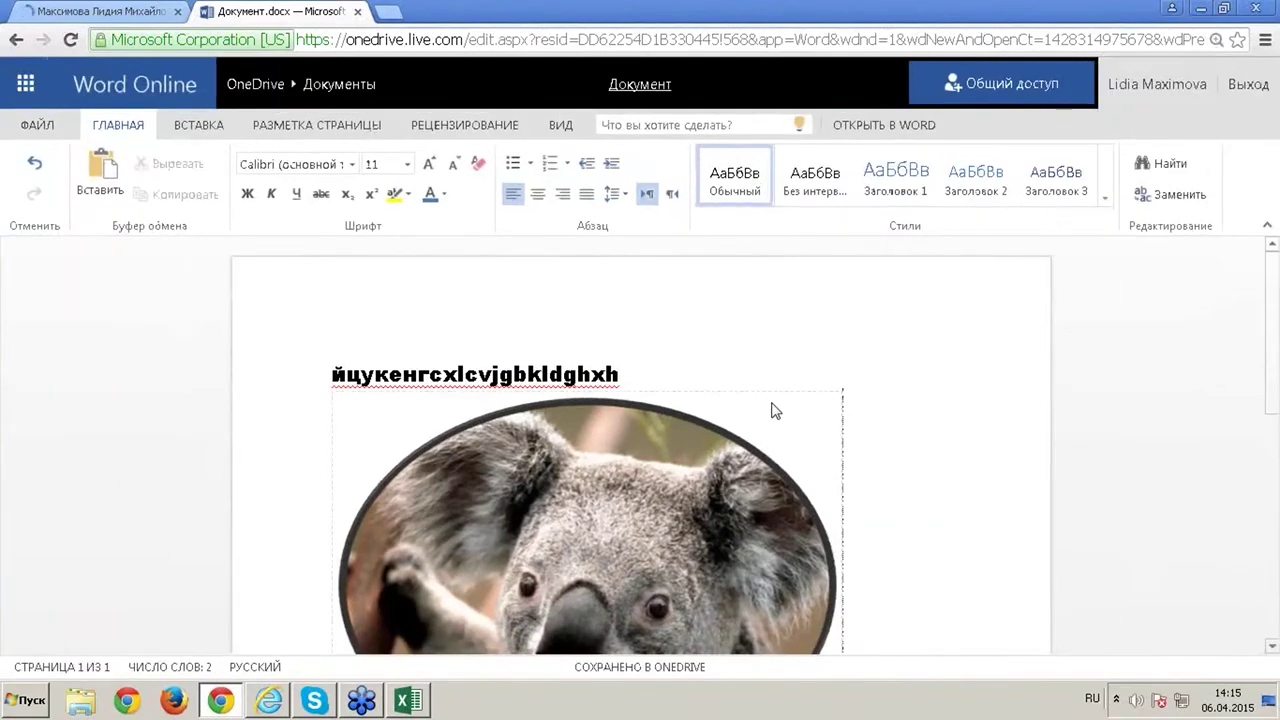
pyautogui.hotkey('ctrl', '0')
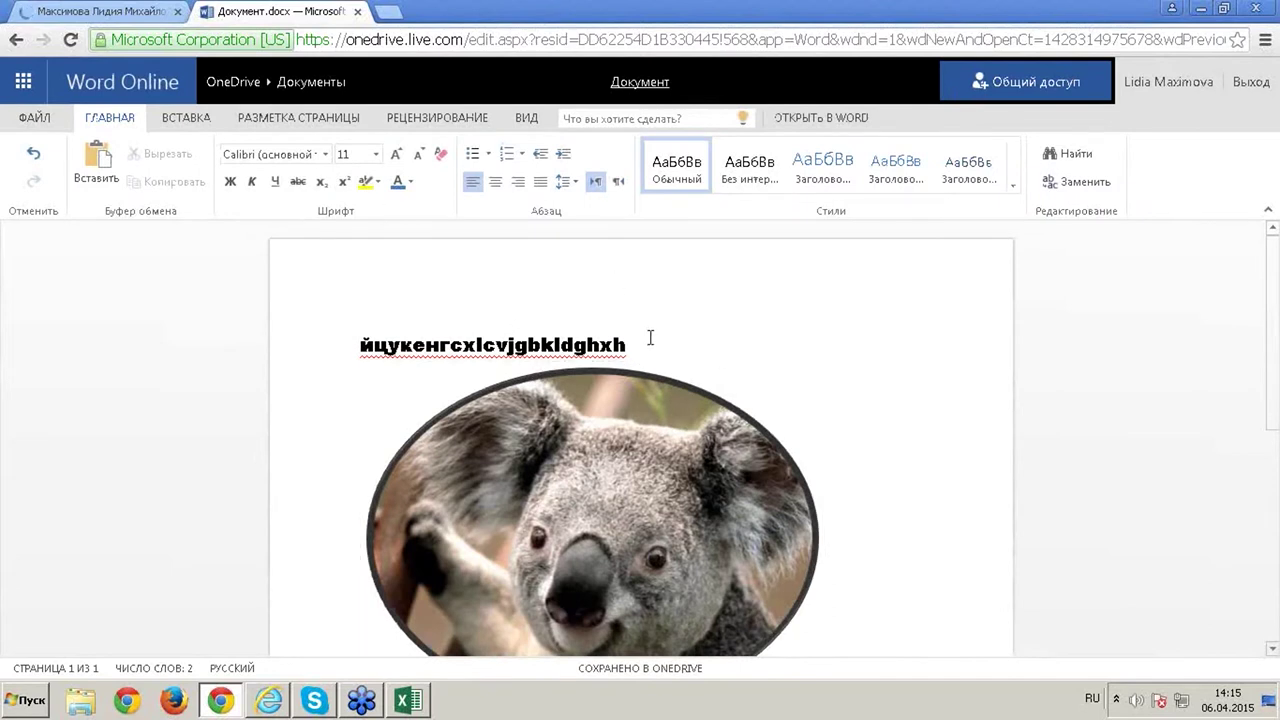
# Display the koala picture's format tools and place the cursor at the end of the heading text
pyautogui.click(693, 463)
pyautogui.click(645, 124)
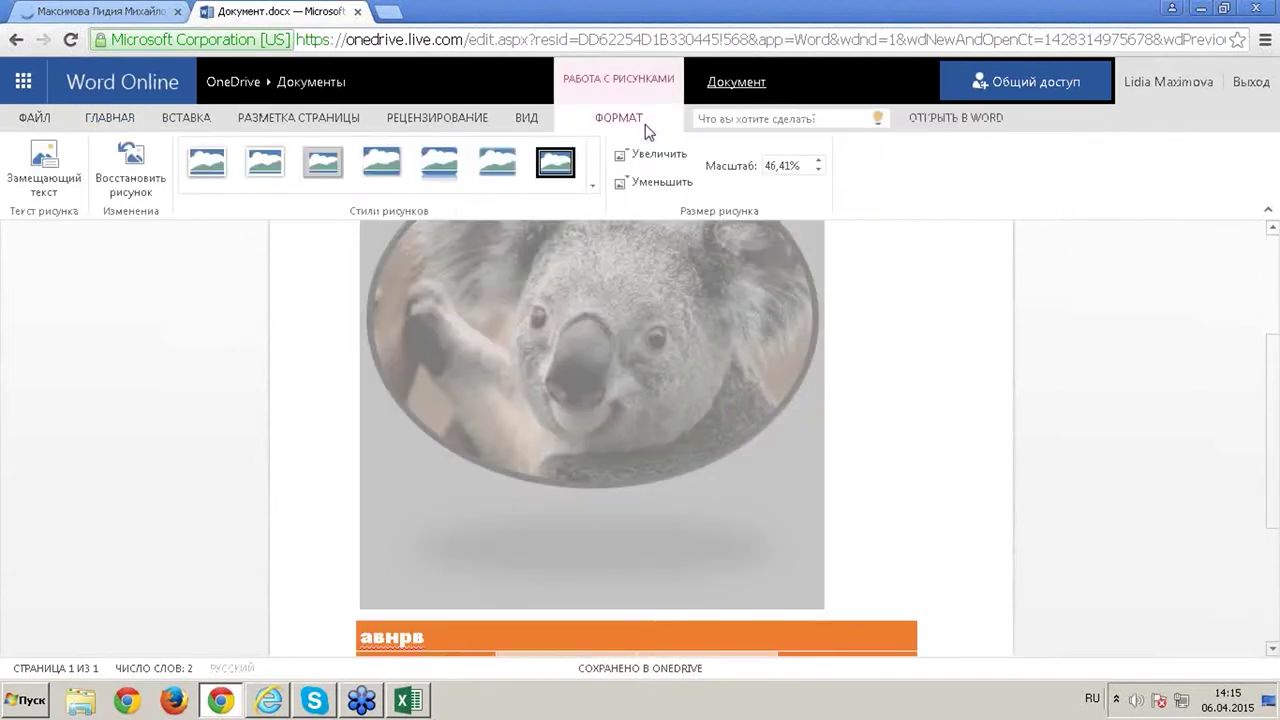
pyautogui.click(916, 356)
pyautogui.scroll(2, 760, 380)
pyautogui.click(672, 348)
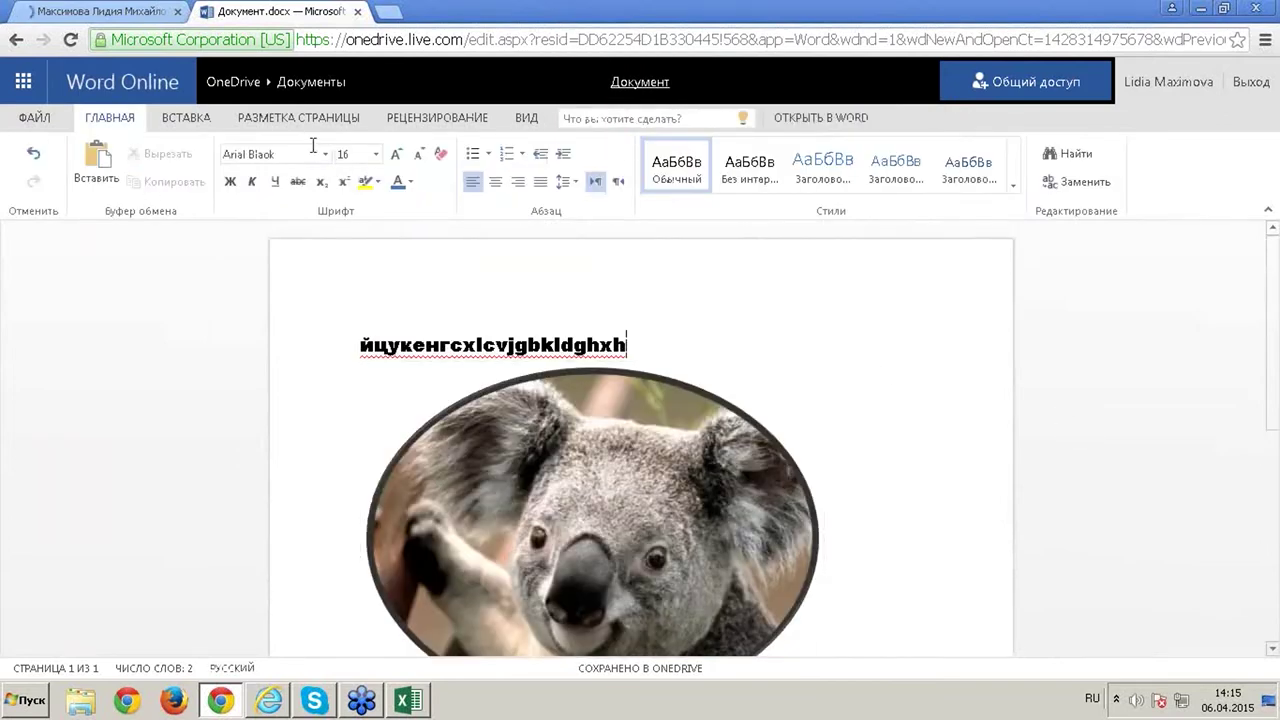
# Open header and footer editing and enter "аправр" in the first cell of the page header
pyautogui.click(186, 118)
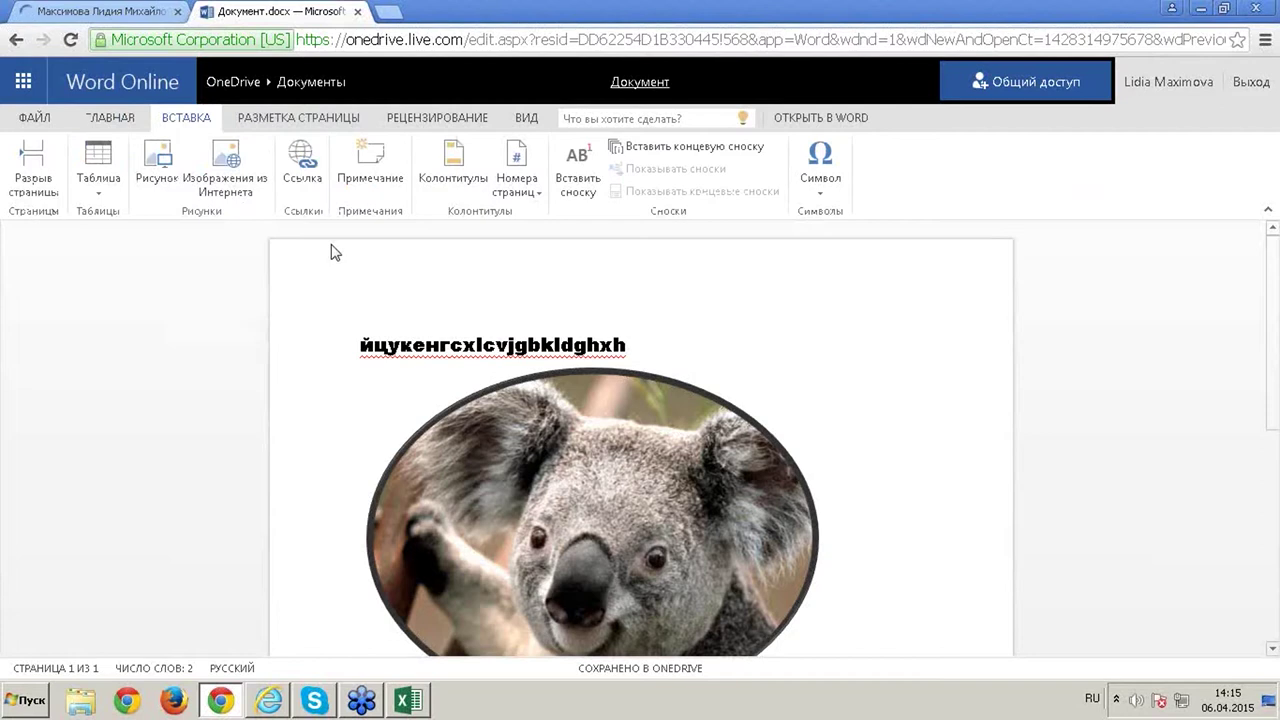
pyautogui.click(460, 170)
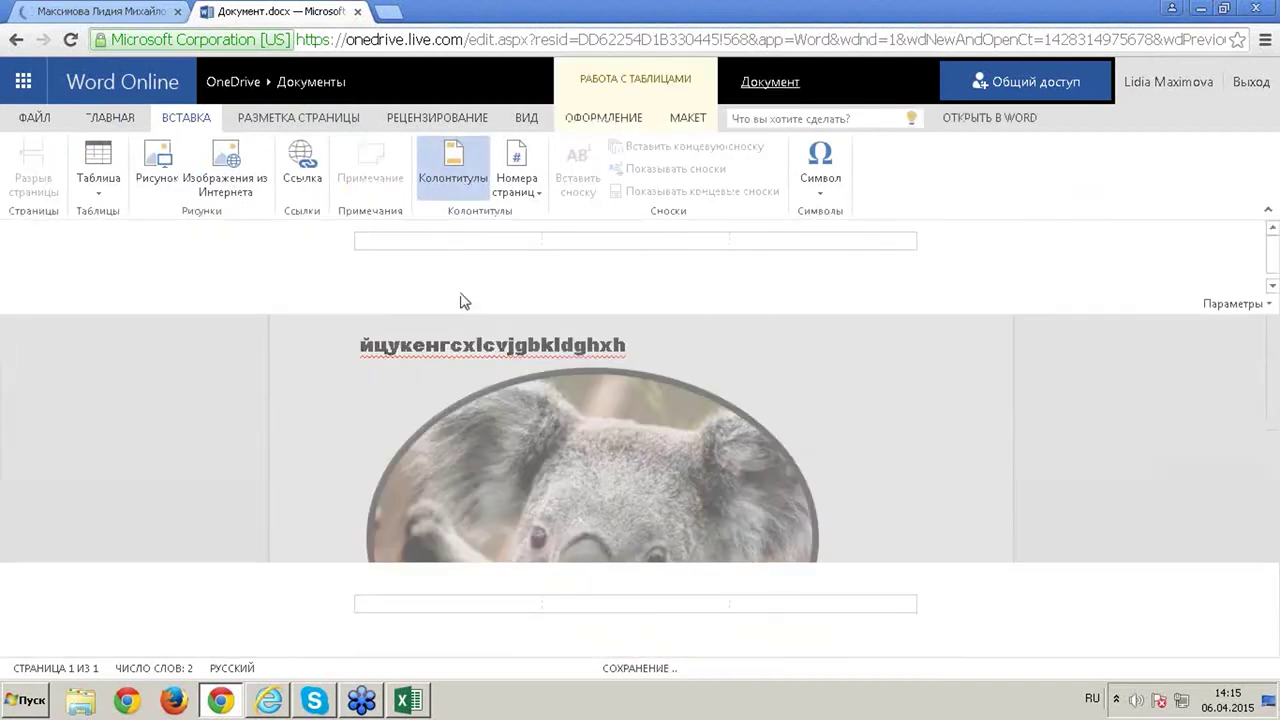
pyautogui.write('апавр')
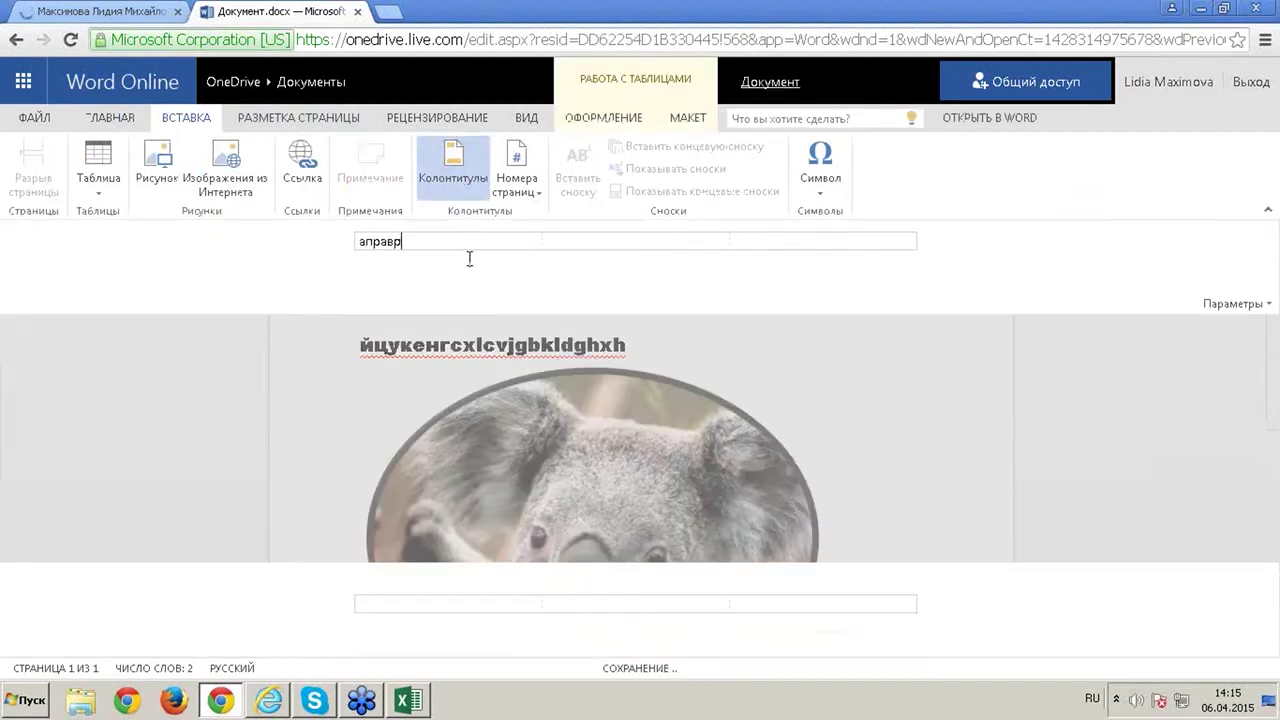
pyautogui.press('Return')
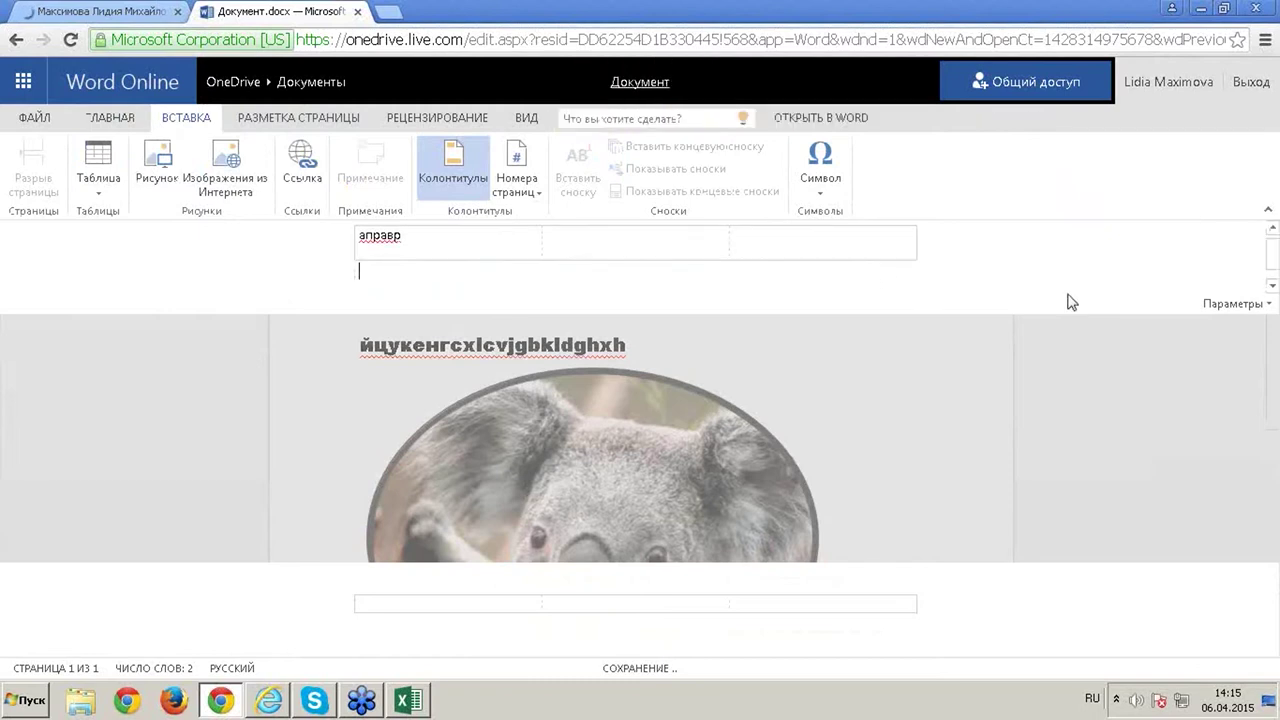
# Review the header and footer options and the footer area, and return to the document body
pyautogui.click(1240, 303)
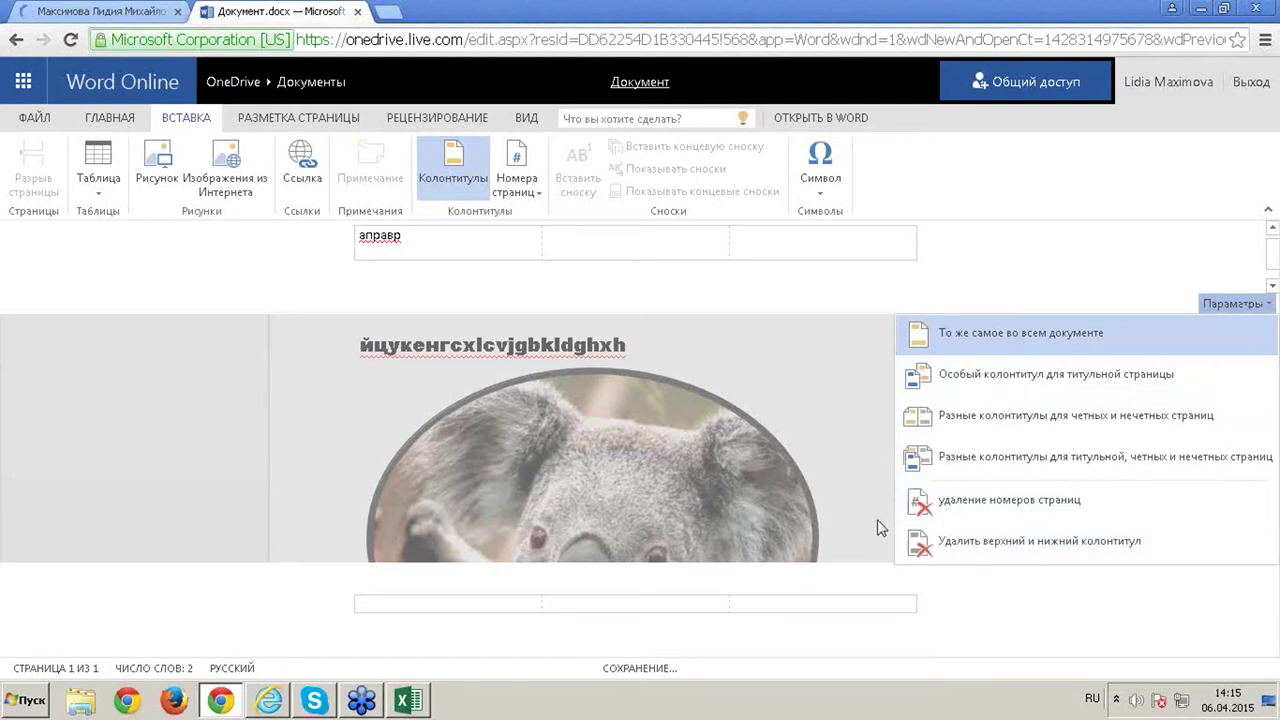
pyautogui.click(808, 334)
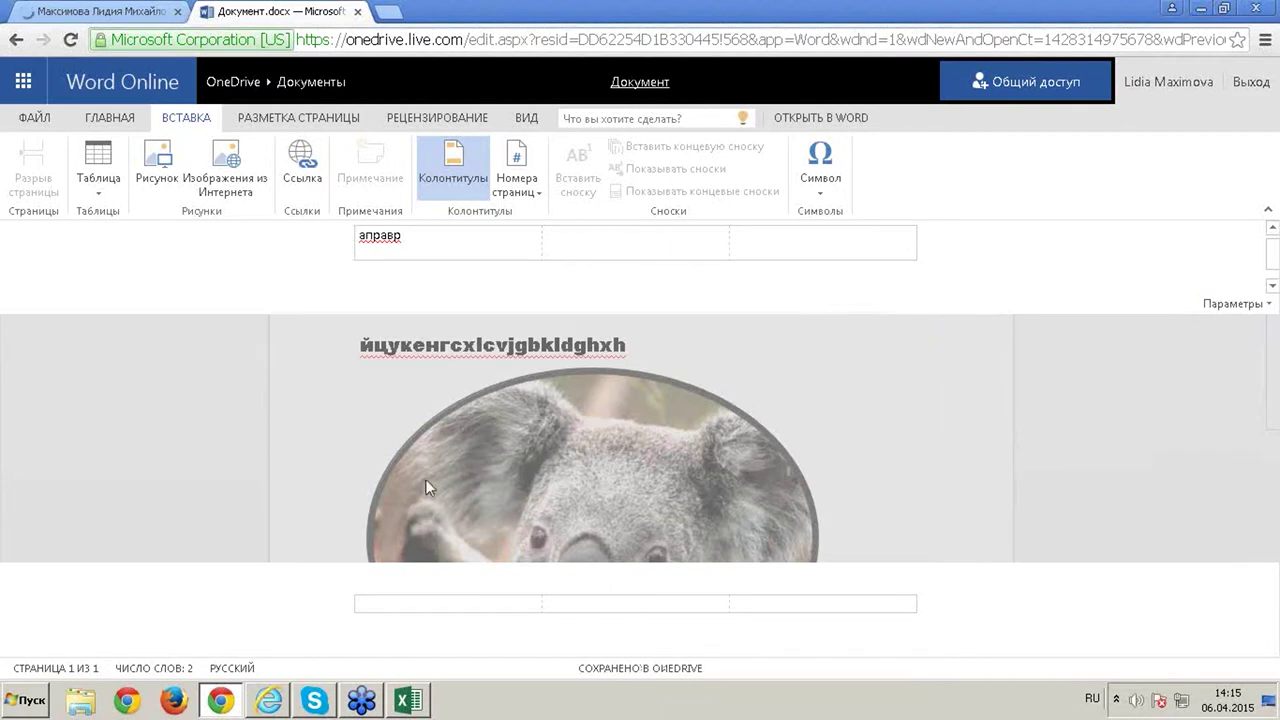
pyautogui.click(503, 597)
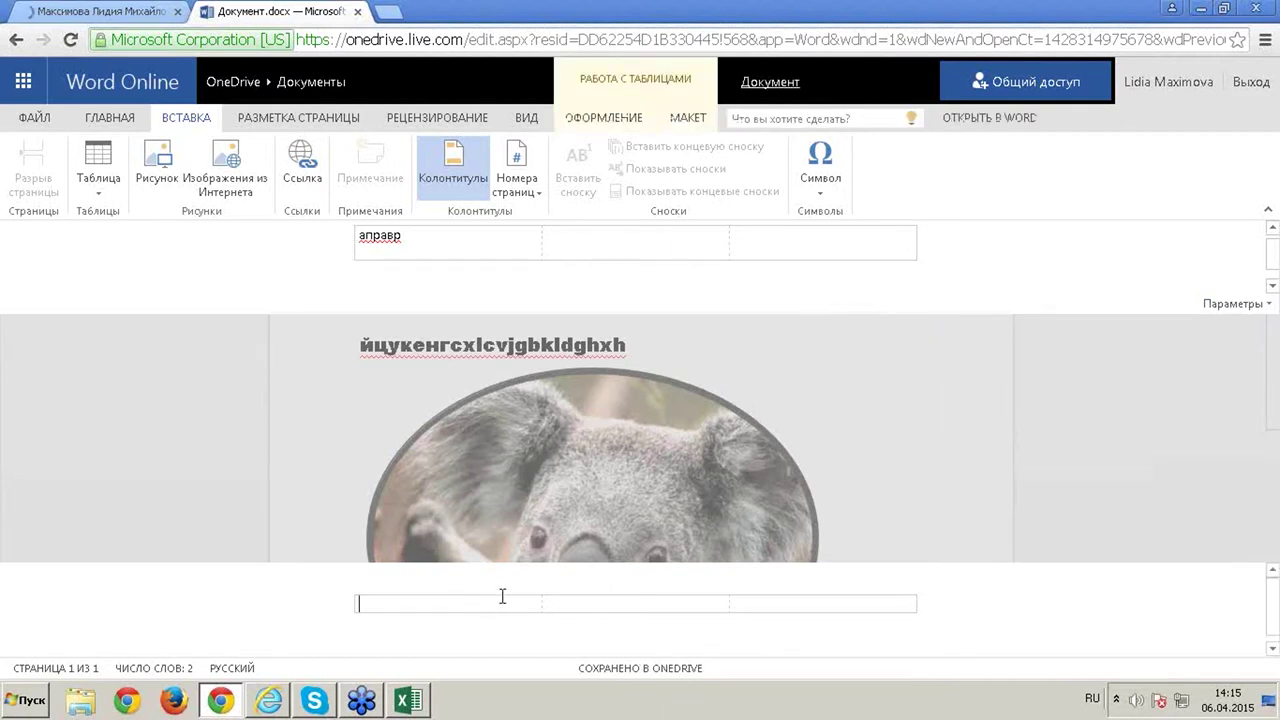
pyautogui.click(430, 405)
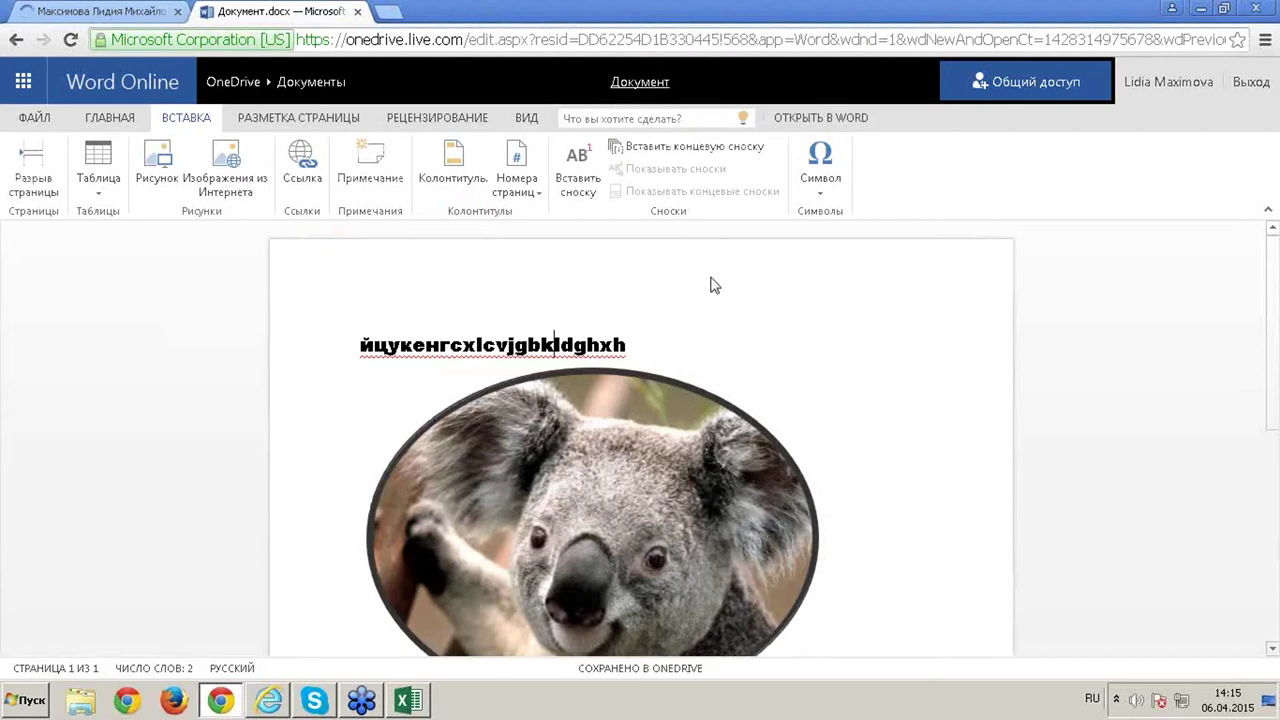
pyautogui.scroll(-5, 658, 365)
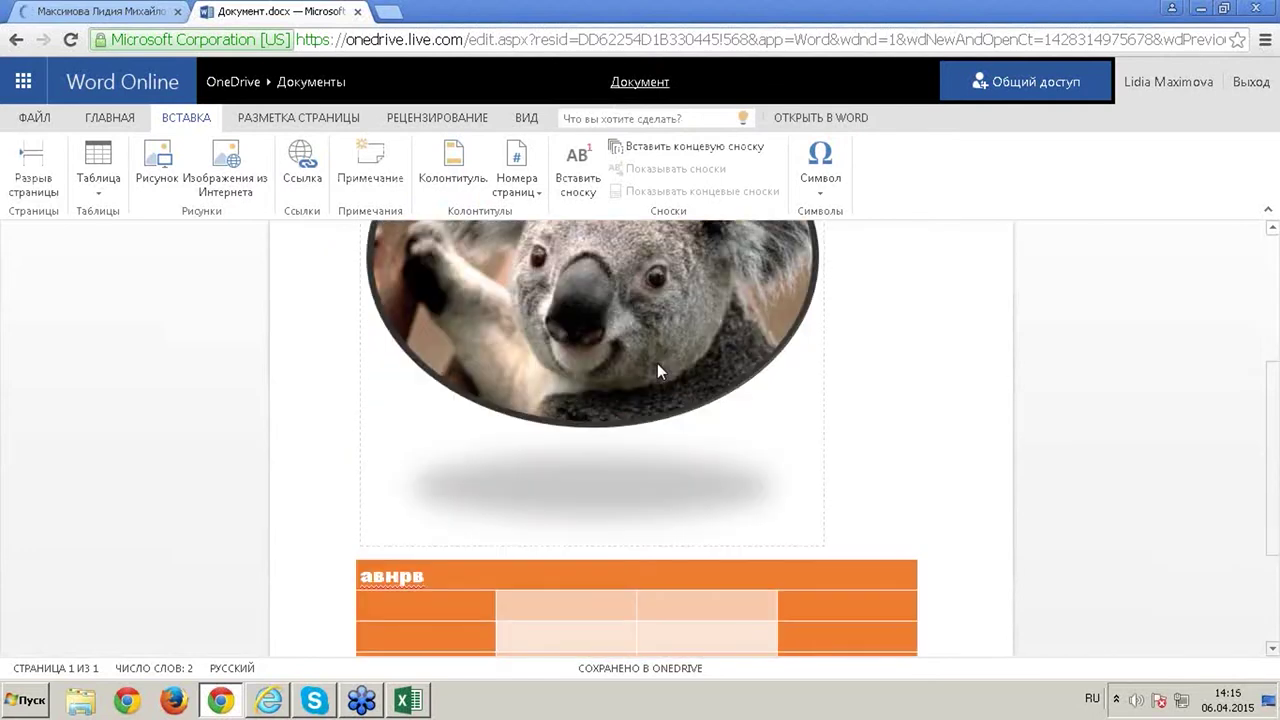
pyautogui.scroll(5, 658, 365)
pyautogui.scroll(-5, 658, 368)
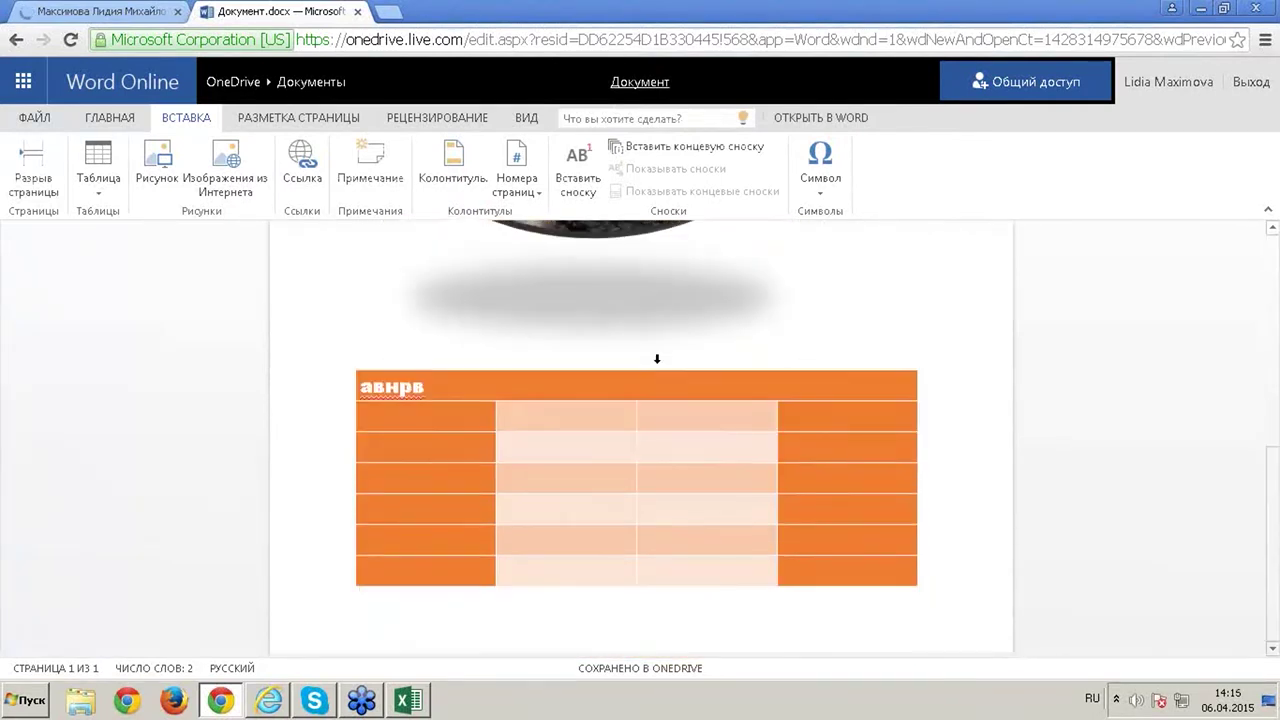
# Review the page layout settings and the available margin presets without changing the margins
pyautogui.scroll(5, 658, 368)
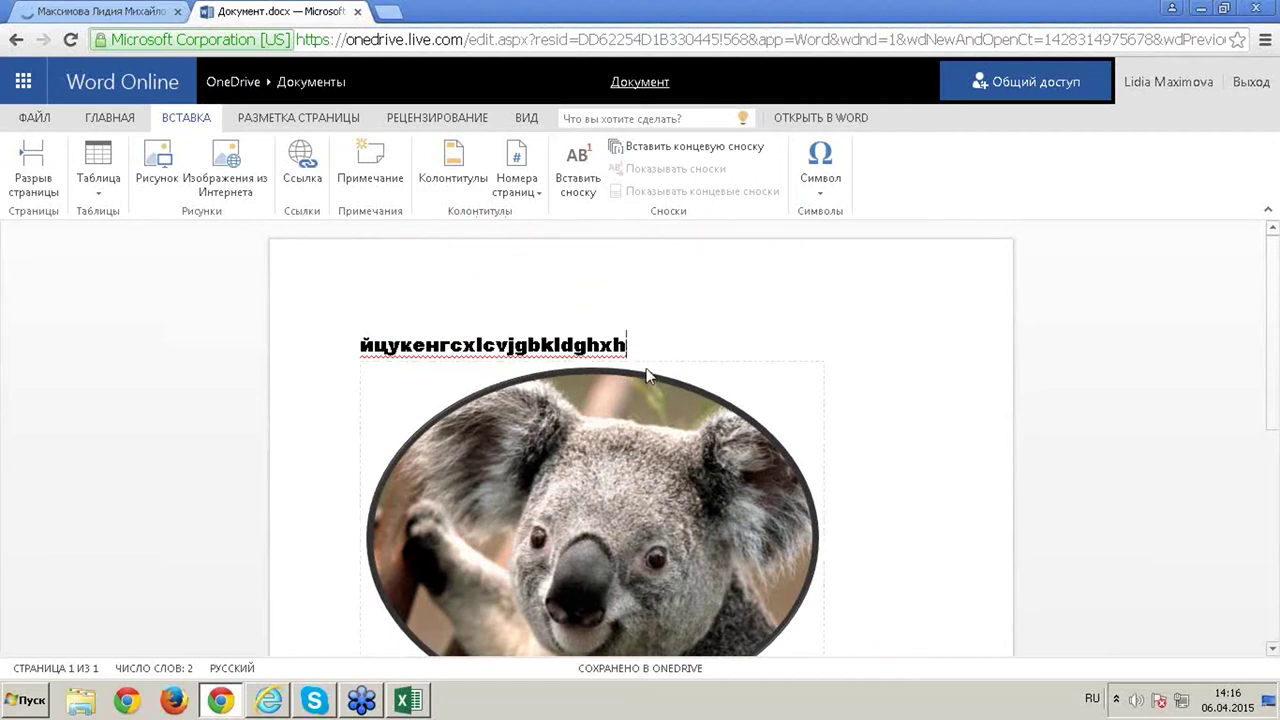
pyautogui.click(305, 120)
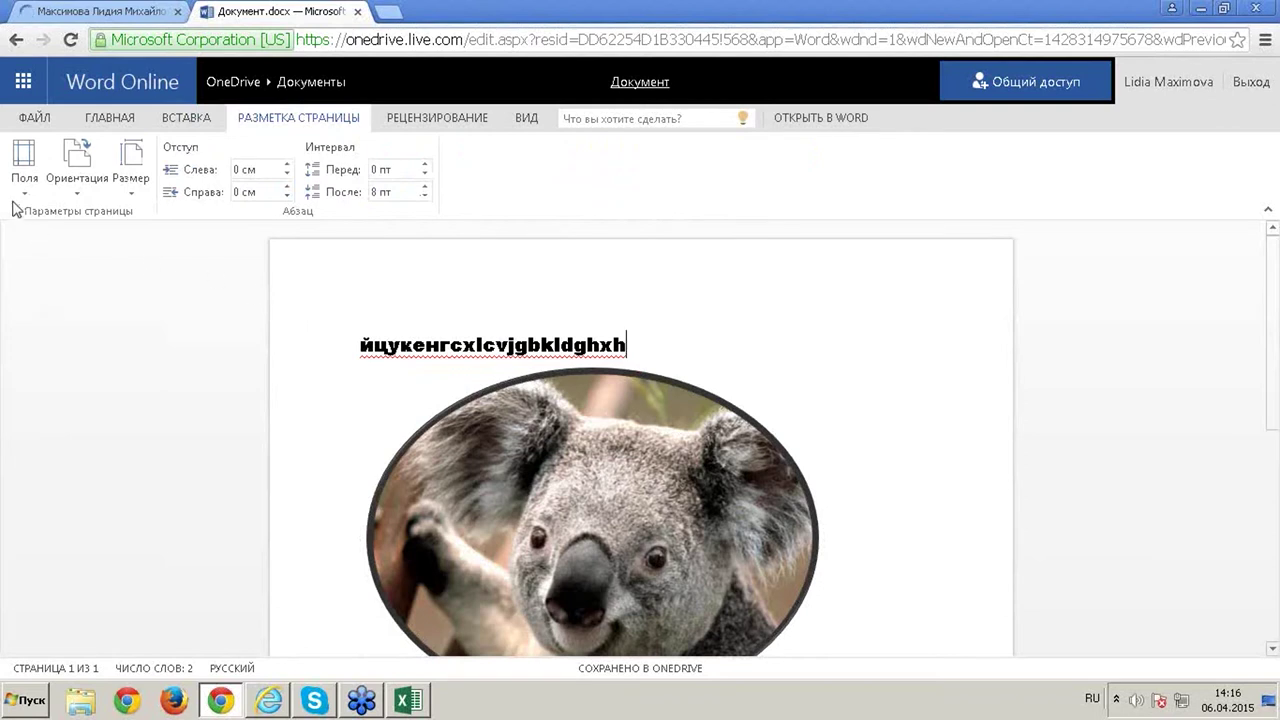
pyautogui.click(22, 178)
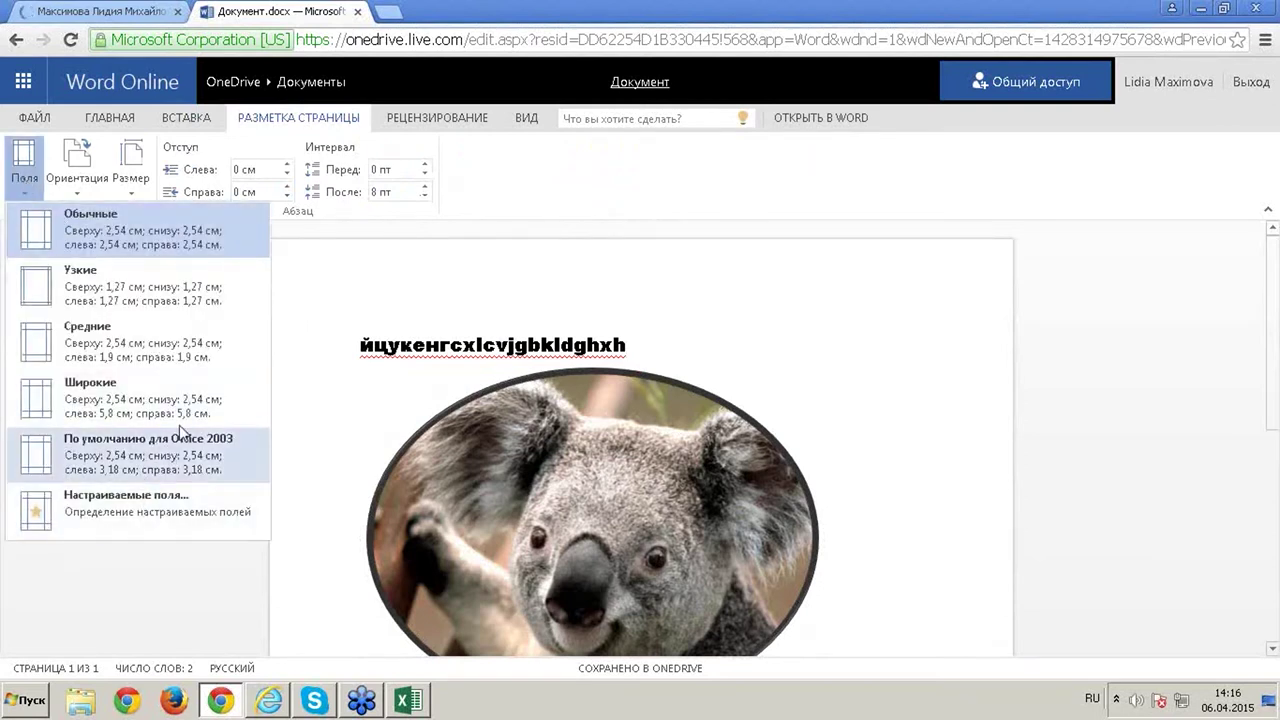
pyautogui.click(23, 165)
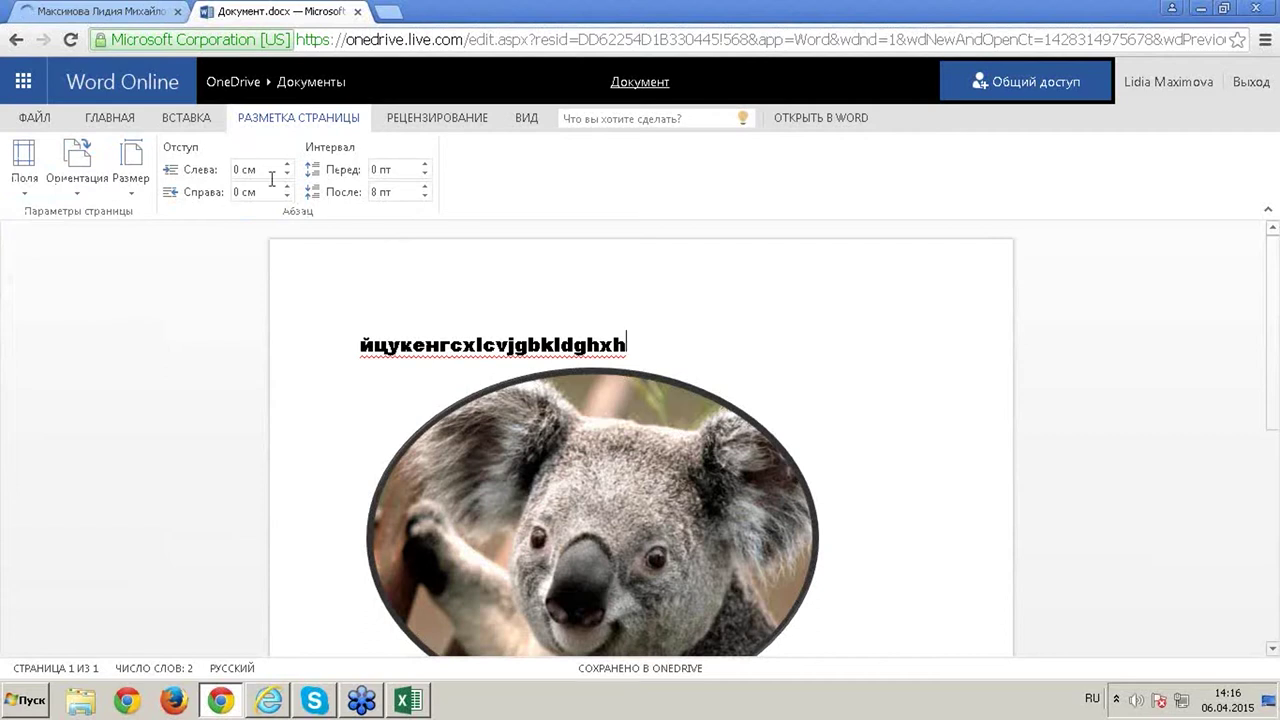
# Add and publish a comment reading "исправить" on the heading word above the koala picture
pyautogui.click(450, 120)
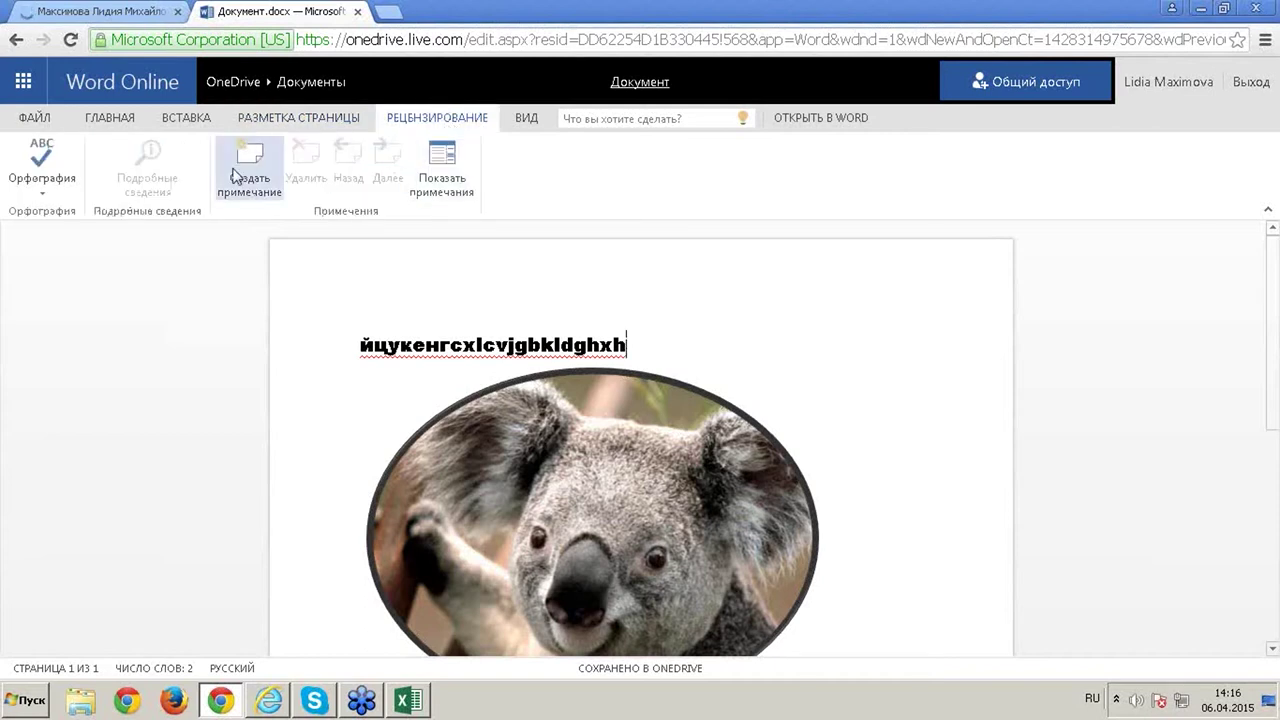
pyautogui.click(509, 344)
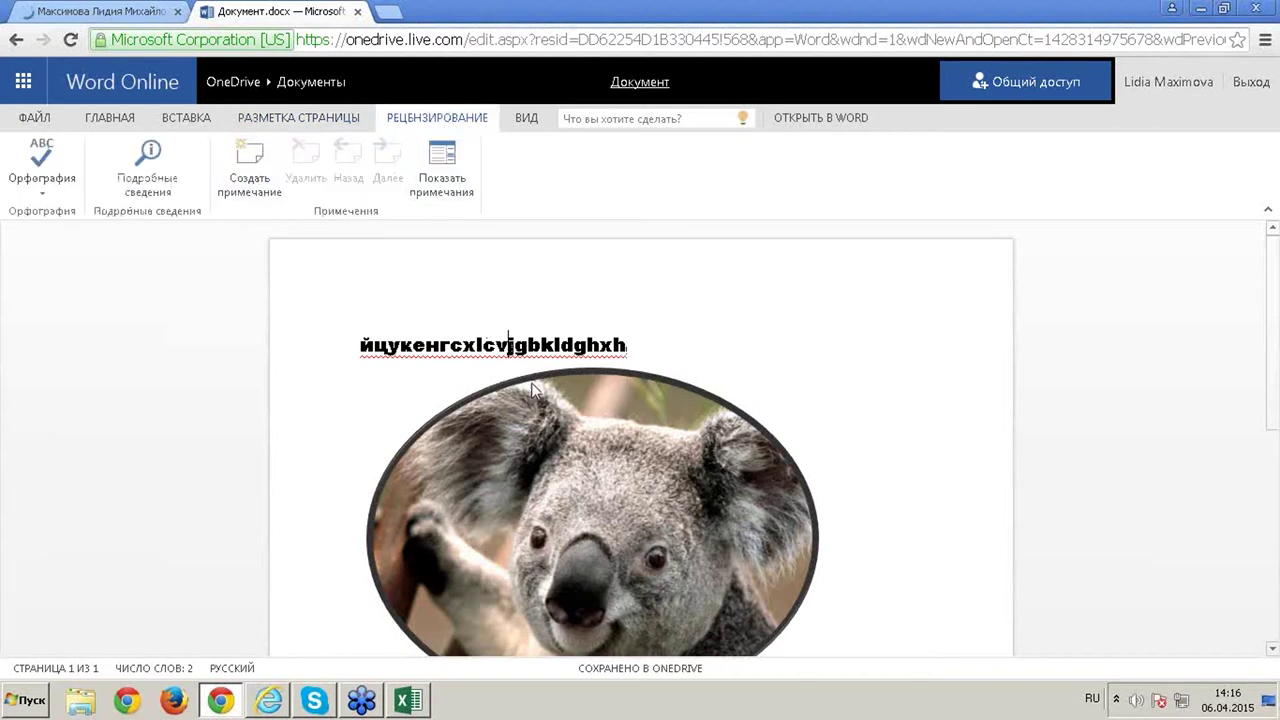
pyautogui.click(250, 165)
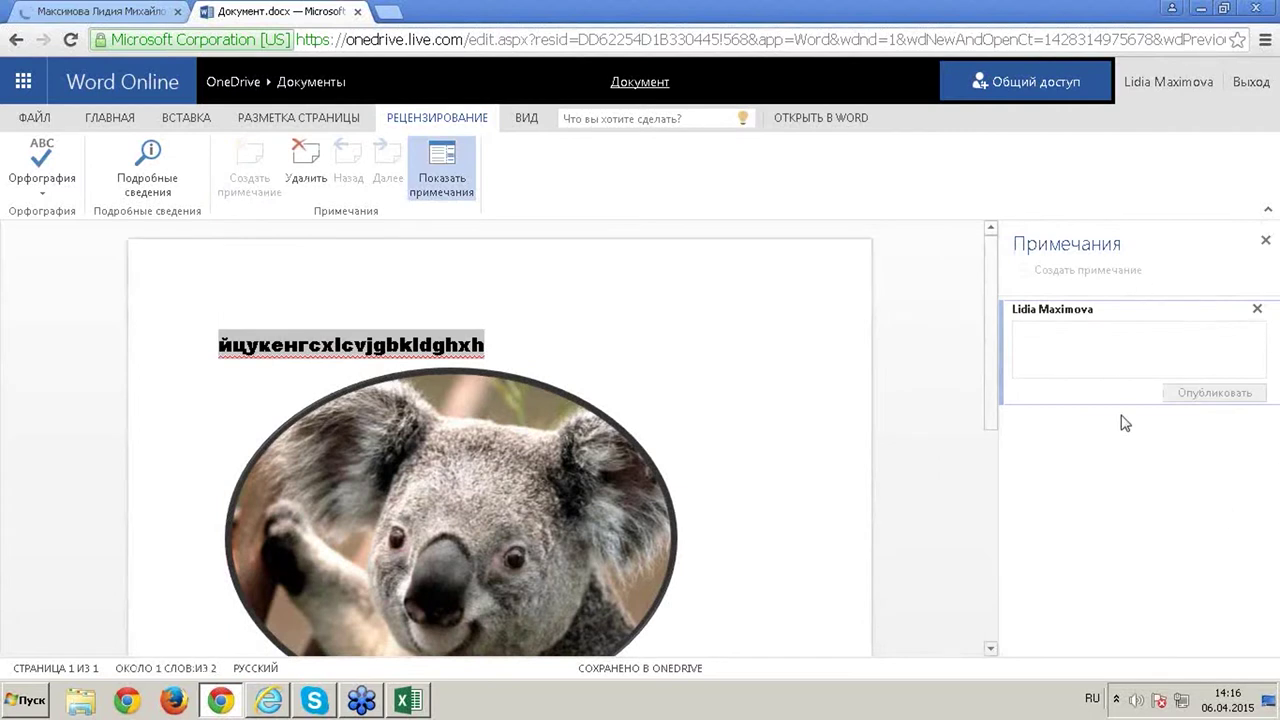
pyautogui.click(1083, 368)
pyautogui.write('исправить')
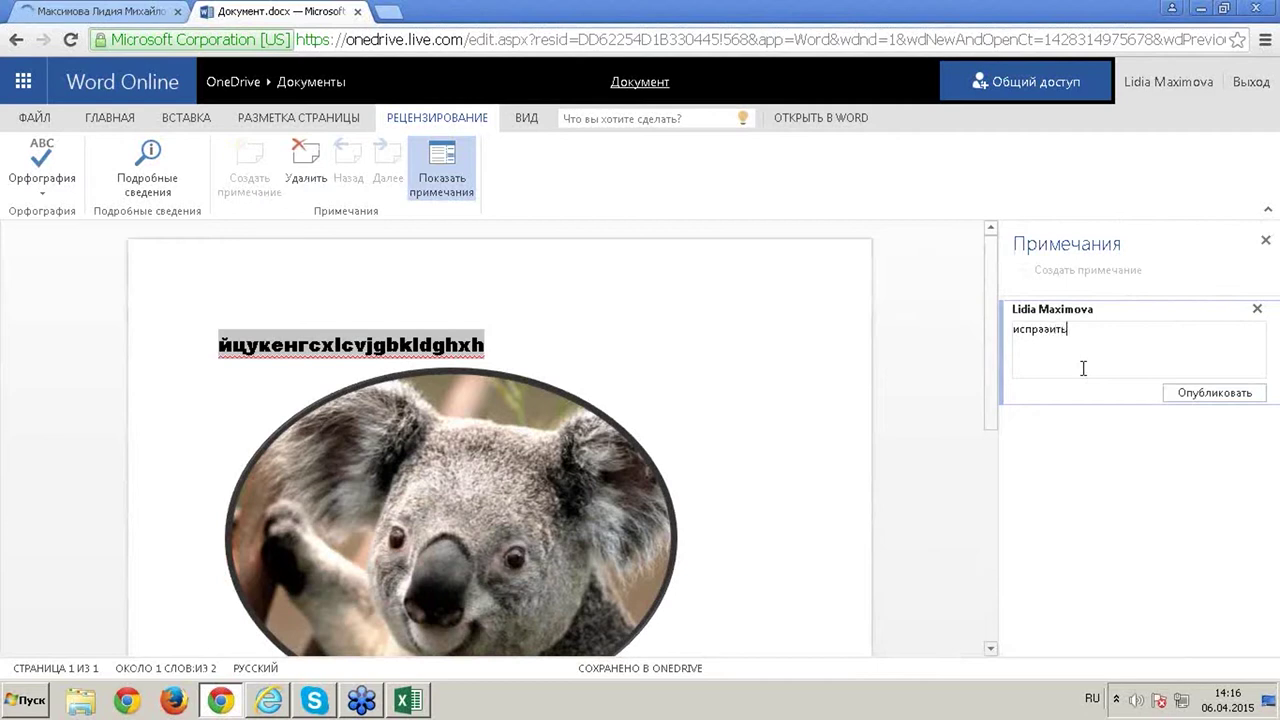
pyautogui.click(1211, 393)
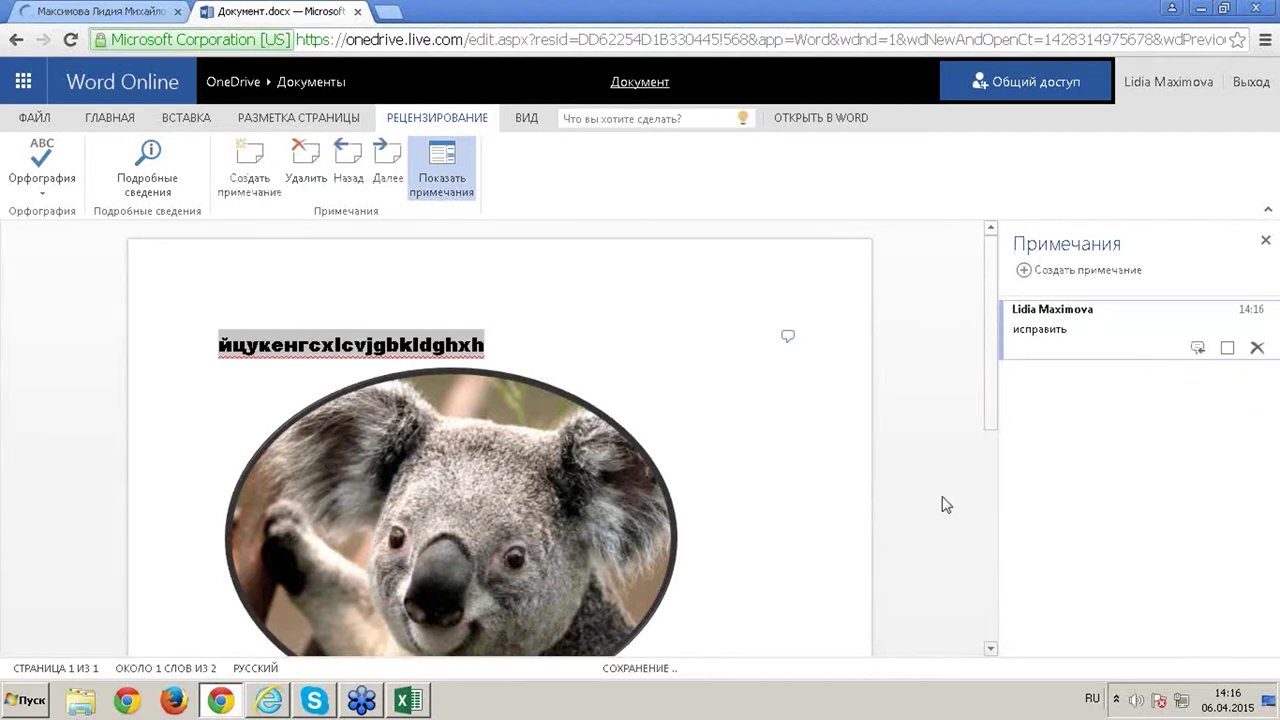
pyautogui.scroll(-2, 810, 365)
pyautogui.scroll(3, 777, 340)
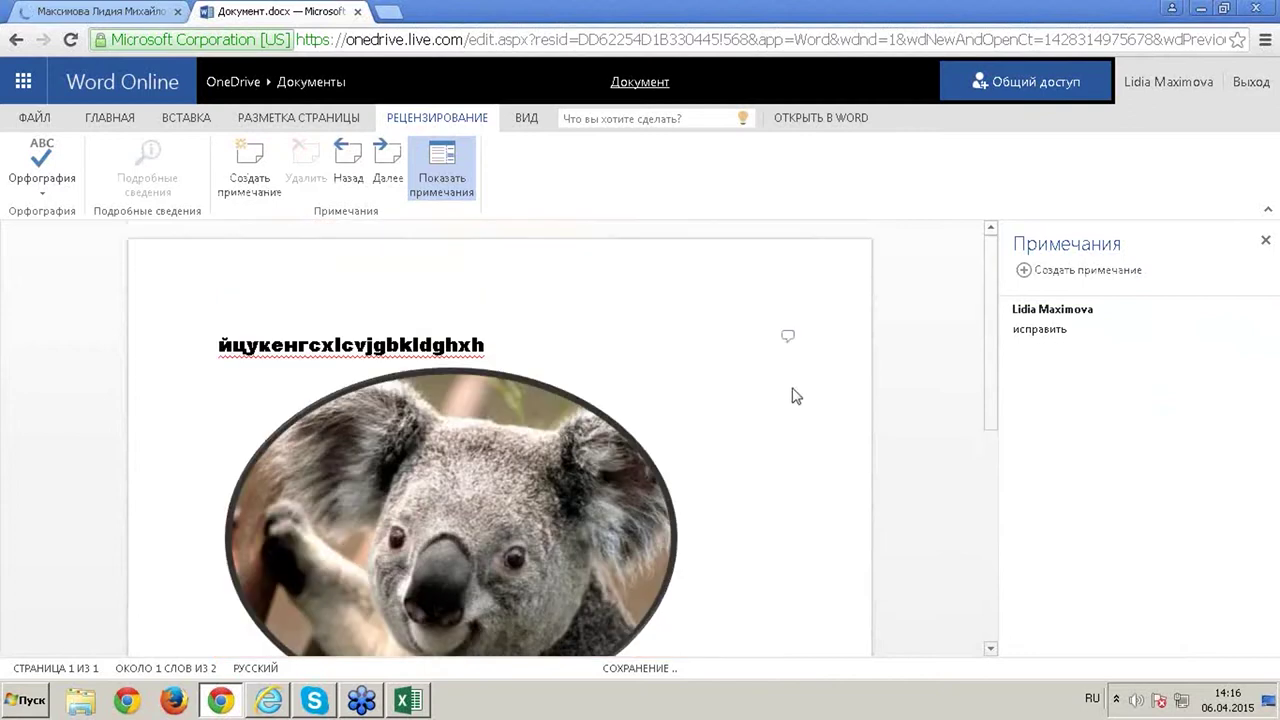
# View the heading's comment through its marker and show and hide the comments list
pyautogui.click(788, 338)
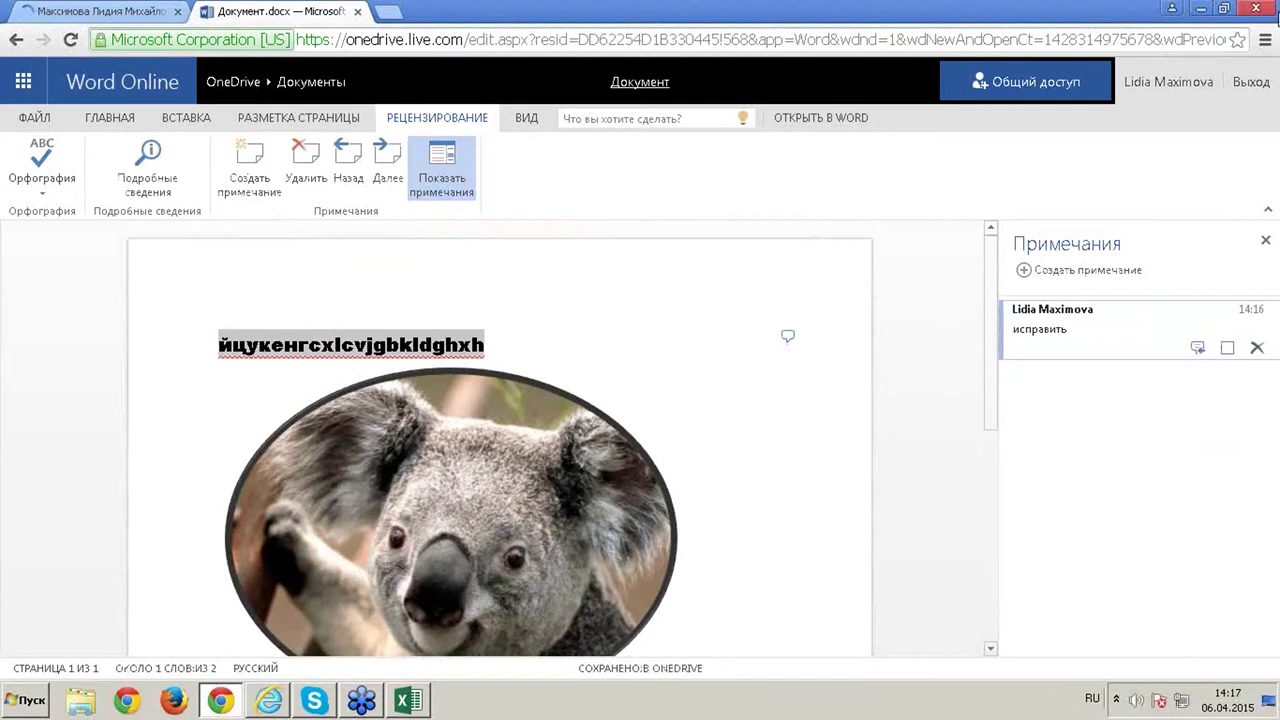
pyautogui.click(1265, 240)
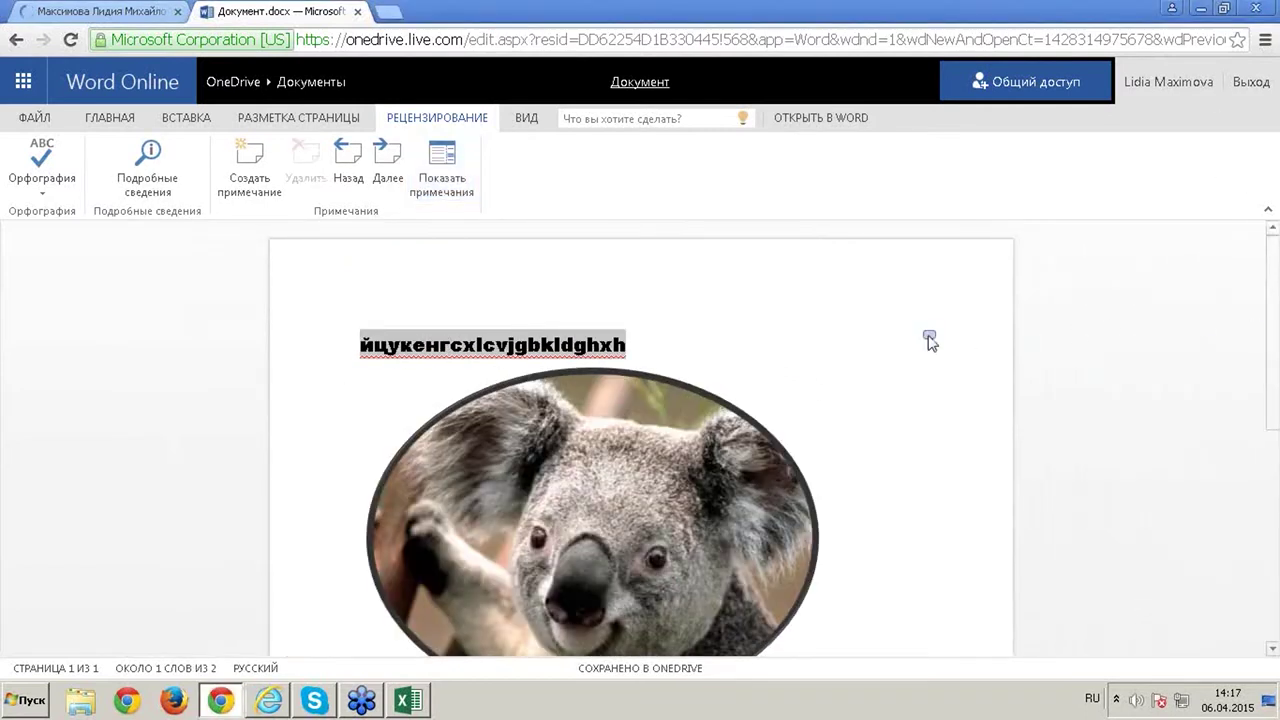
pyautogui.click(929, 341)
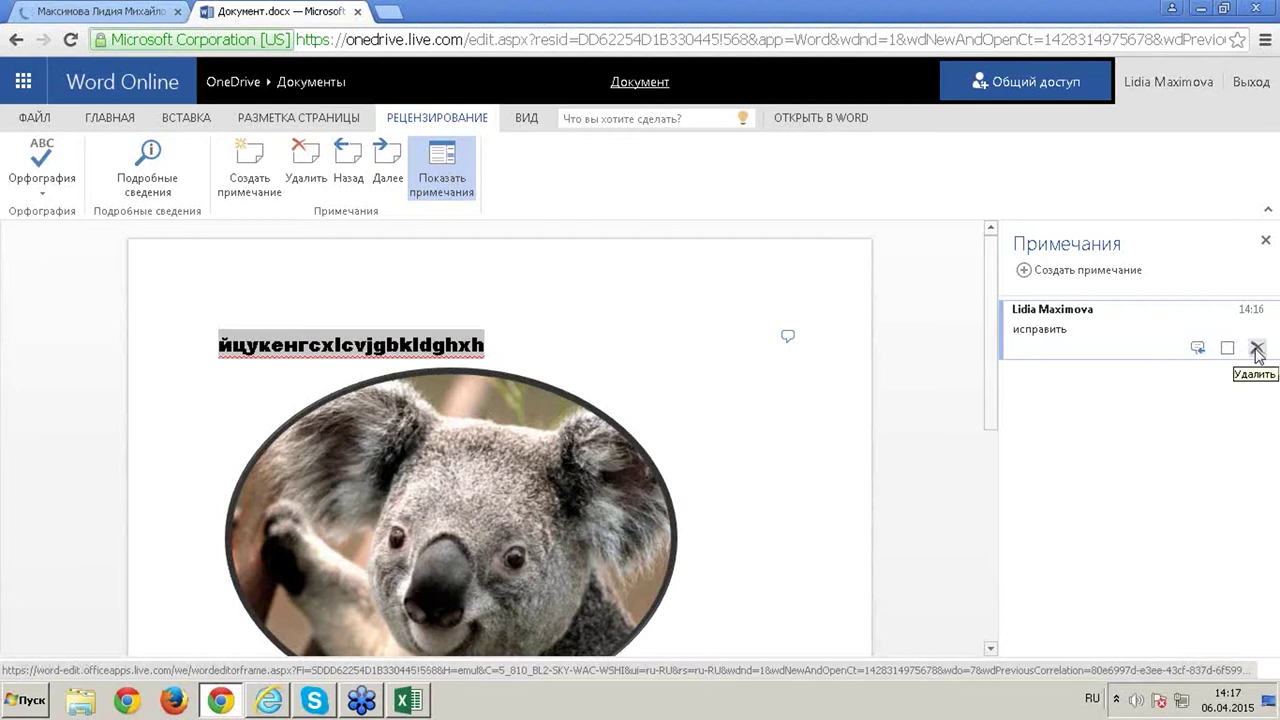
pyautogui.click(1265, 241)
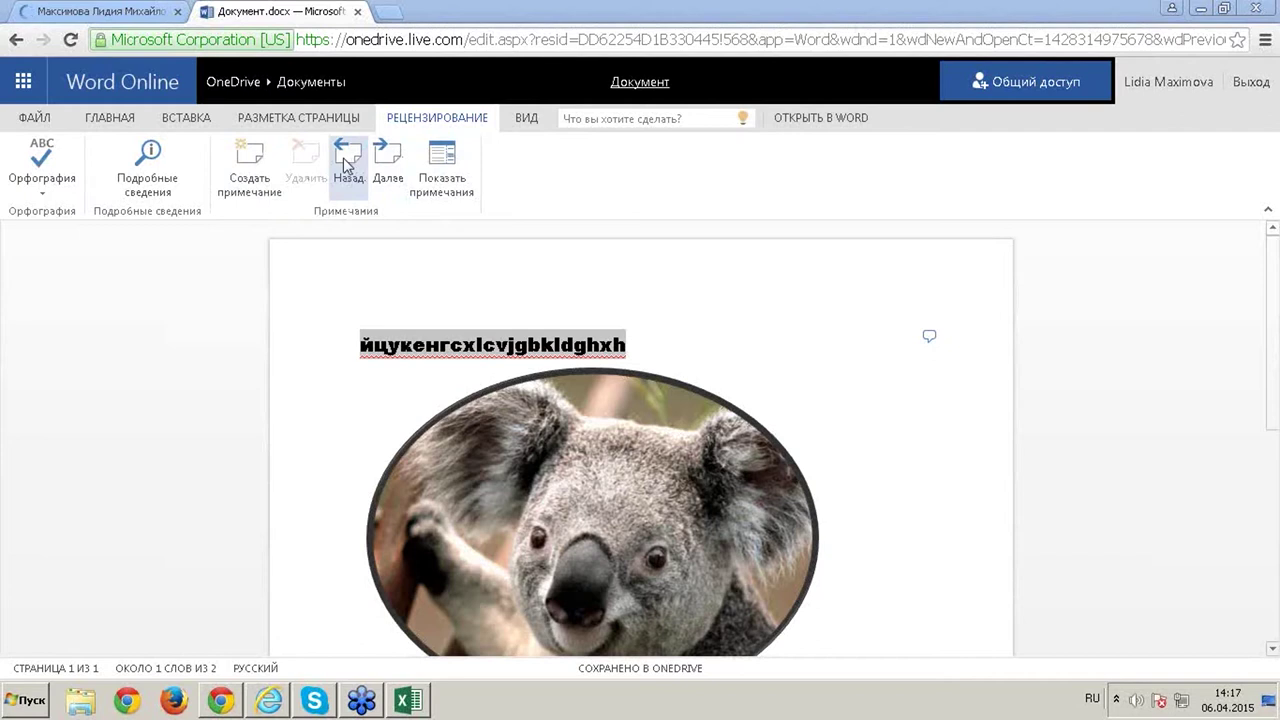
pyautogui.click(442, 172)
pyautogui.click(442, 172)
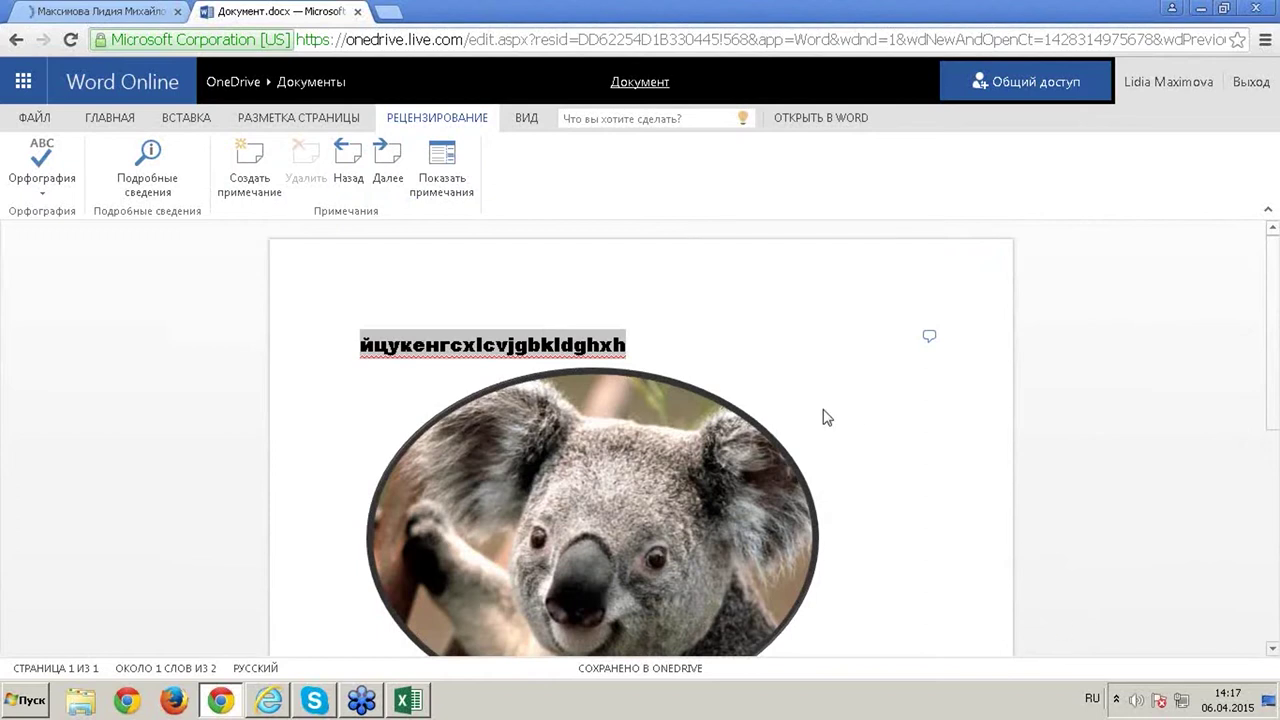
# View the whole document in reading mode, return to editing it in Word Online and display the view options
pyautogui.click(526, 120)
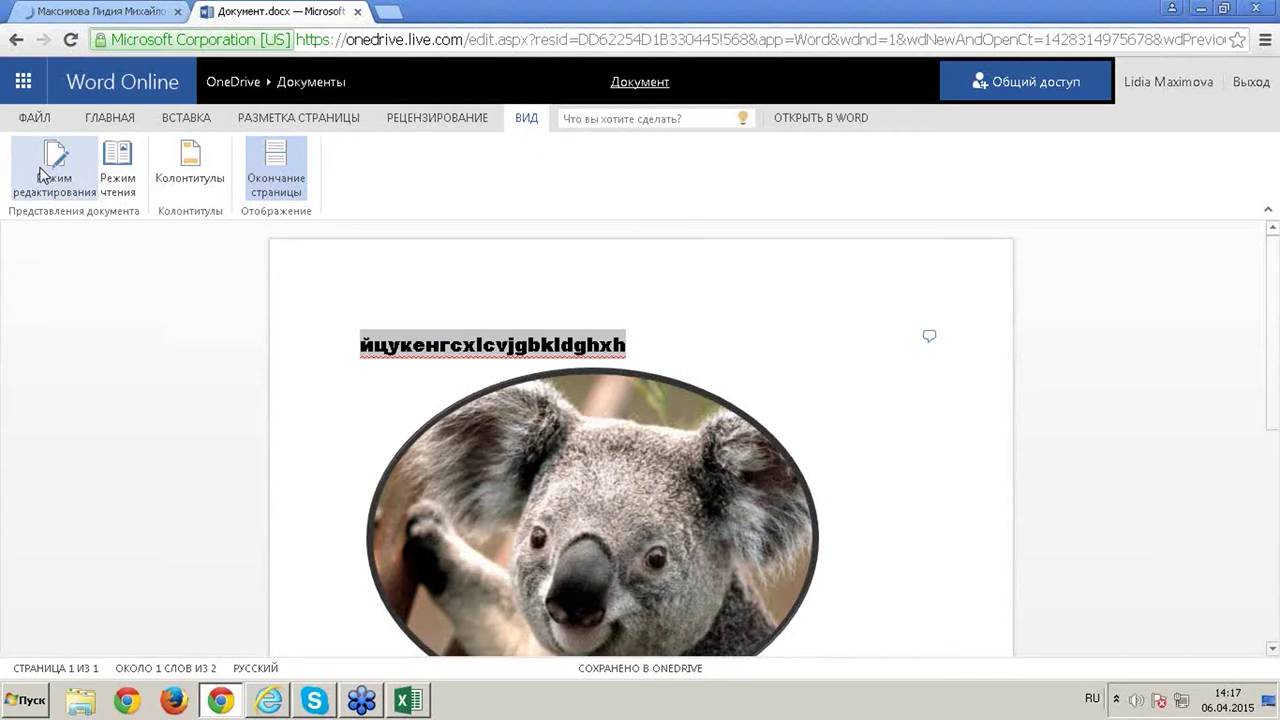
pyautogui.click(118, 167)
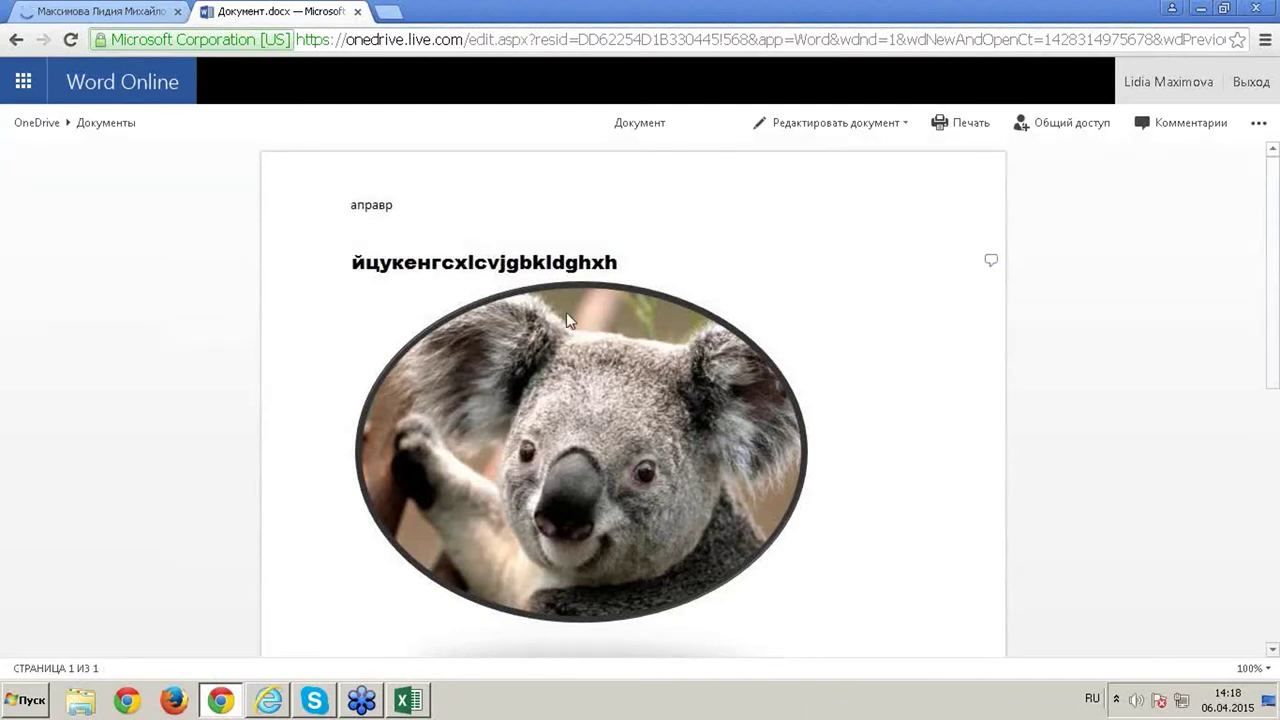
pyautogui.scroll(-3, 698, 372)
pyautogui.scroll(-2, 698, 372)
pyautogui.scroll(5, 697, 368)
pyautogui.click(904, 131)
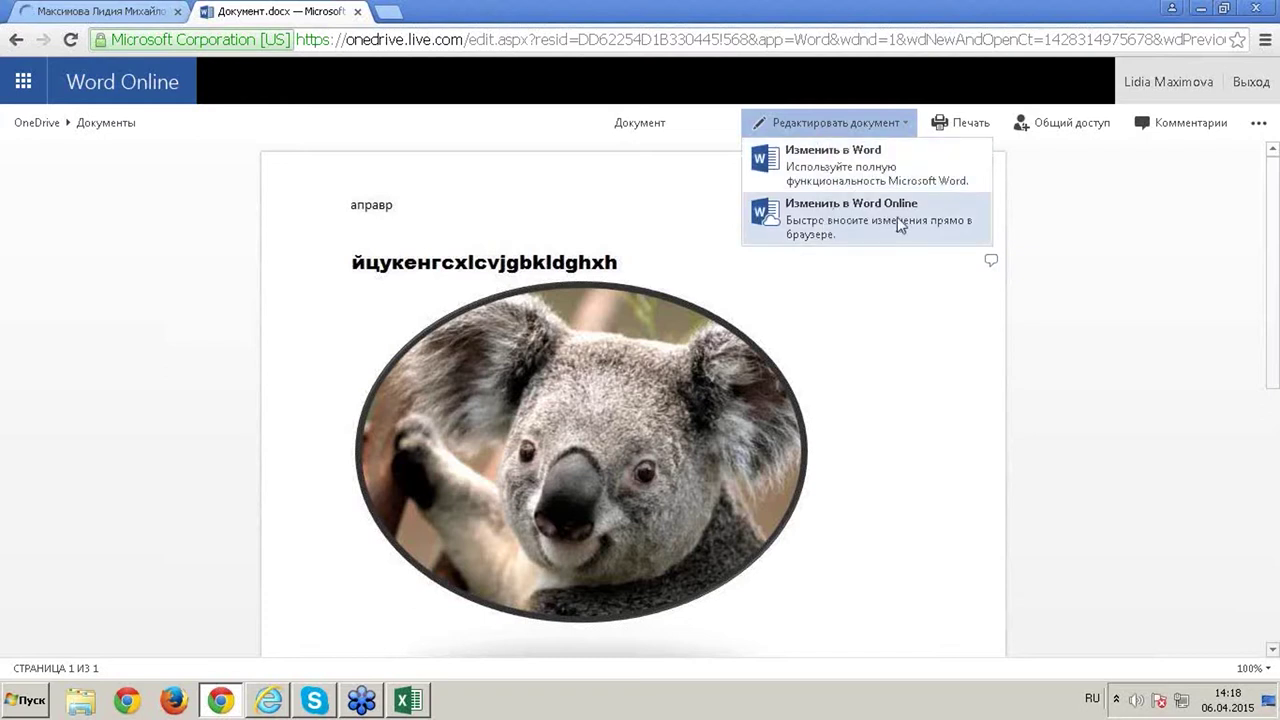
pyautogui.click(845, 215)
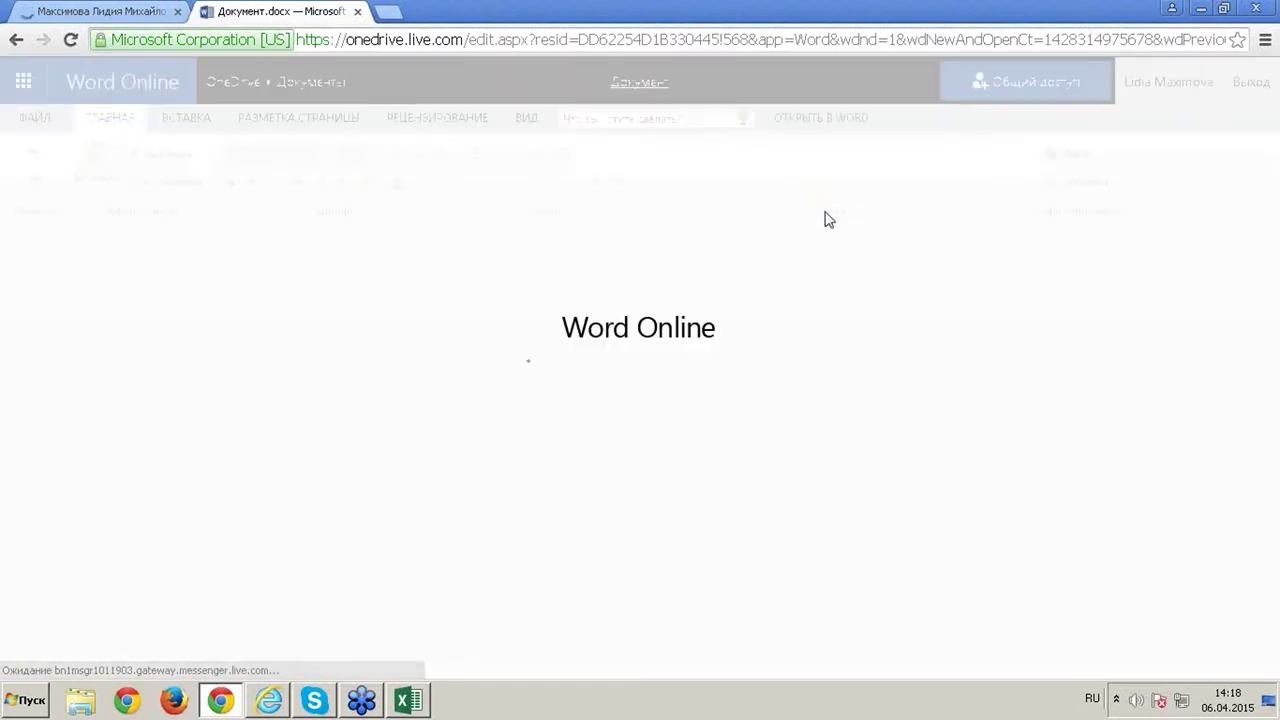
pyautogui.click(532, 124)
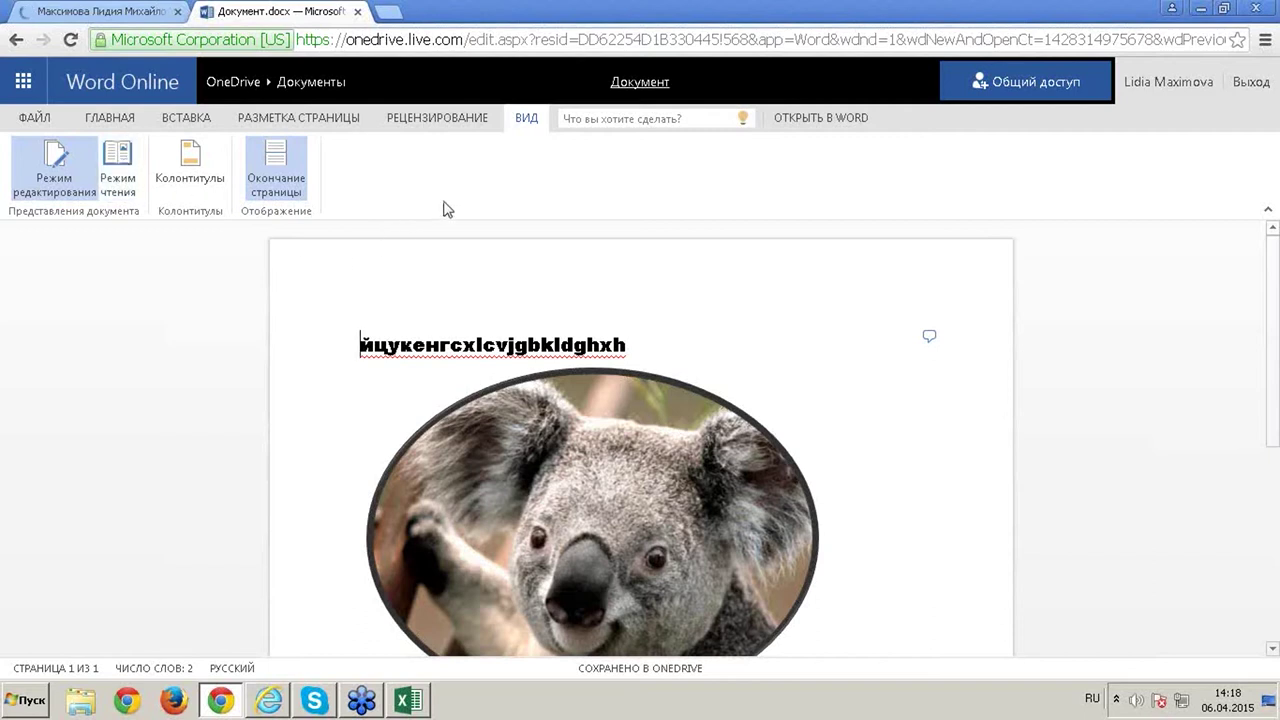
# Rename the document as "Пример 1"
pyautogui.click(633, 80)
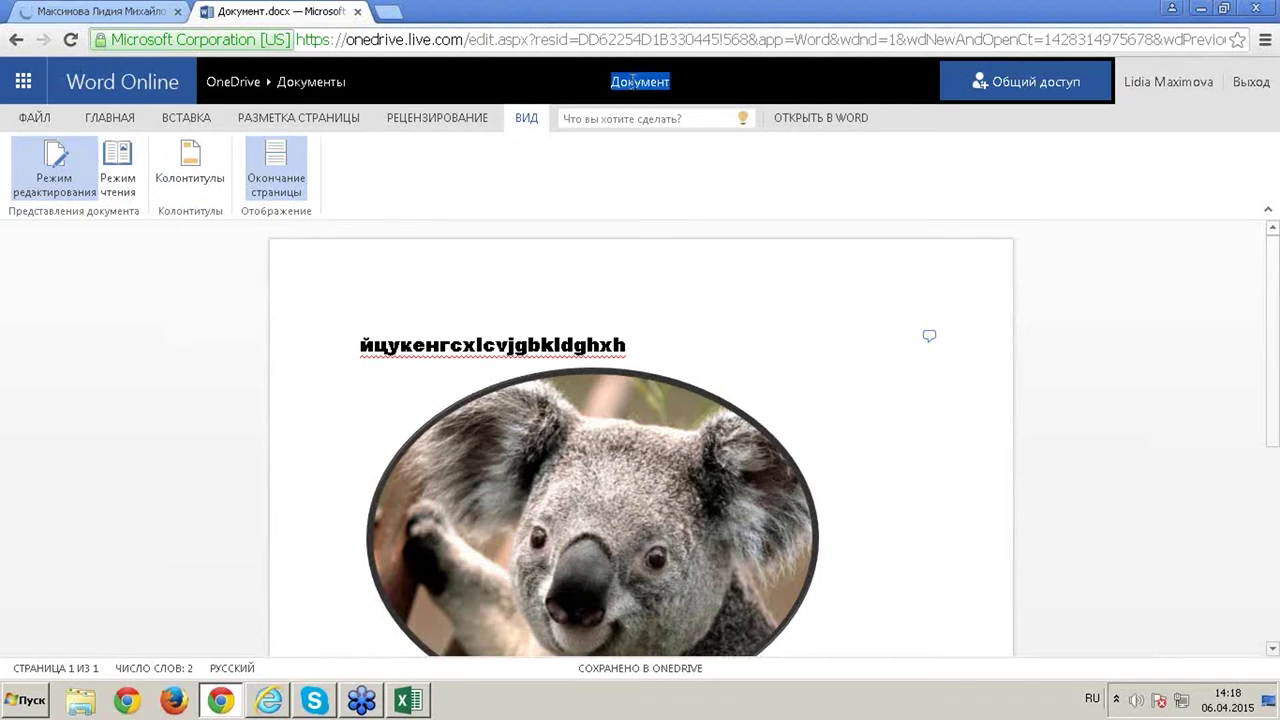
pyautogui.click(667, 86)
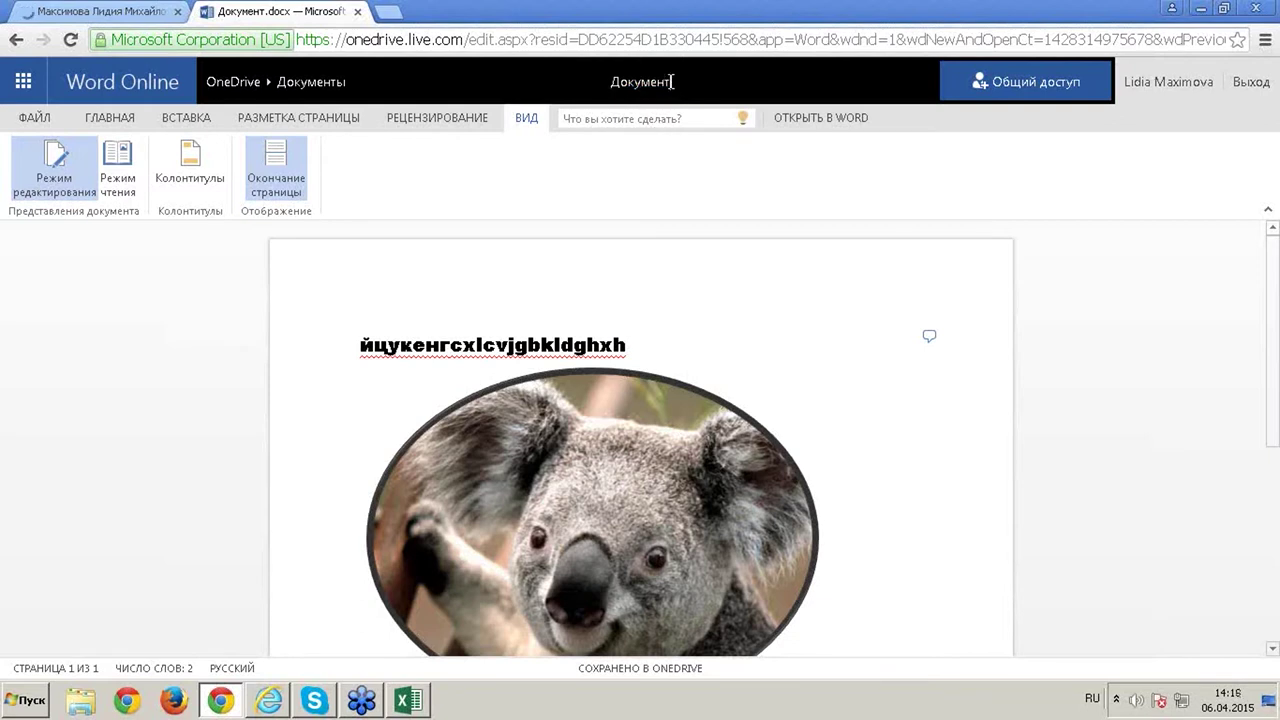
pyautogui.moveTo(670, 82); pyautogui.dragTo(608, 82)
pyautogui.press('BackSpace')
pyautogui.write('Пример 1')
pyautogui.press('Return')
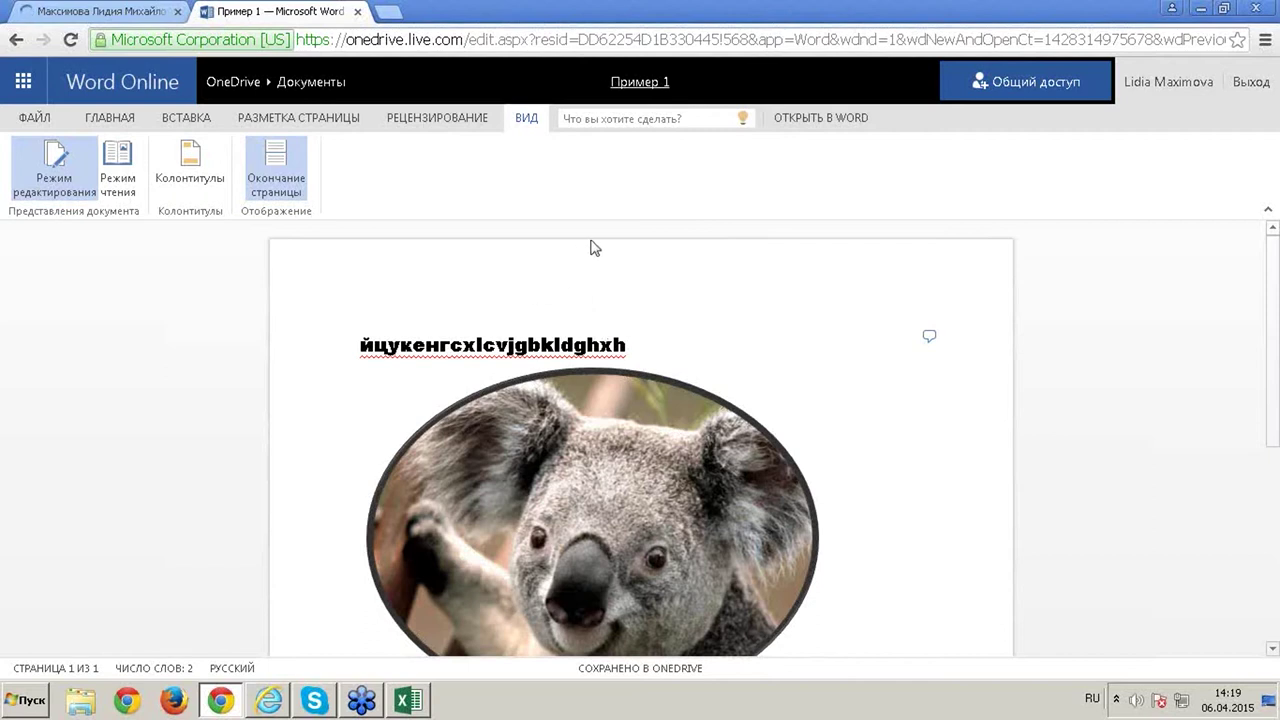
# Open the document in desktop Word, allowing the browser to launch the external application
pyautogui.click(795, 122)
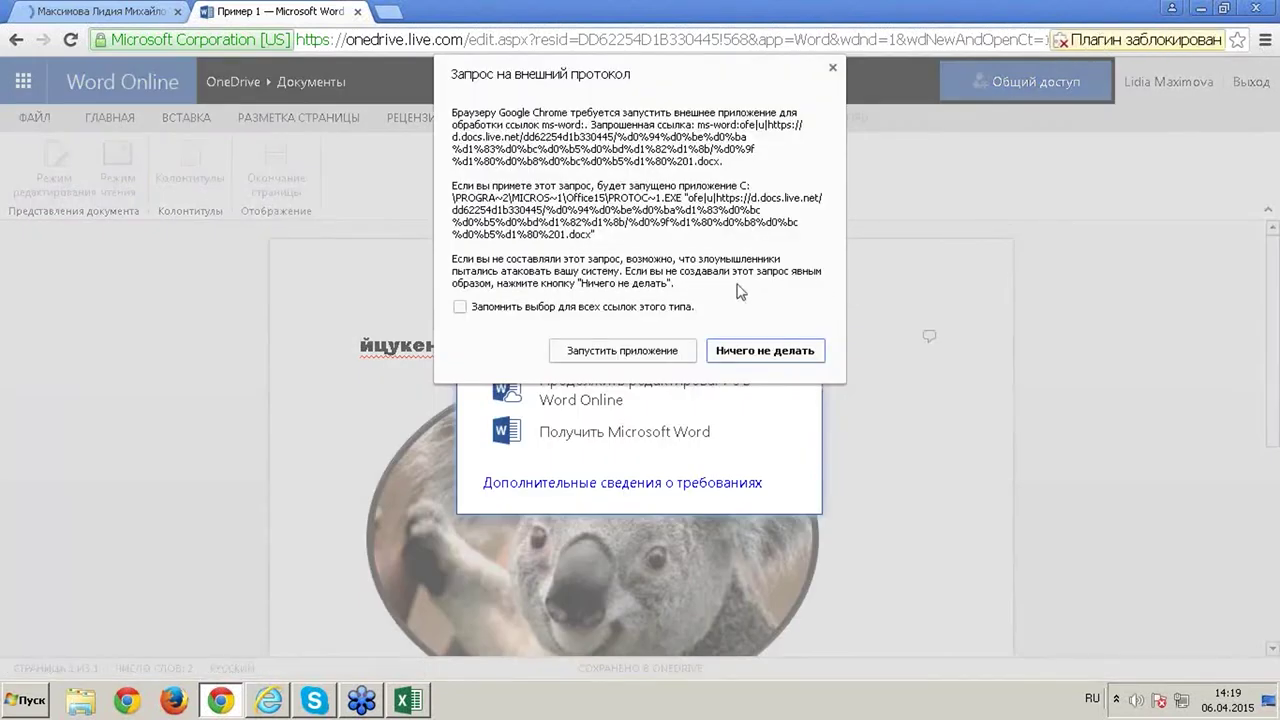
pyautogui.click(620, 352)
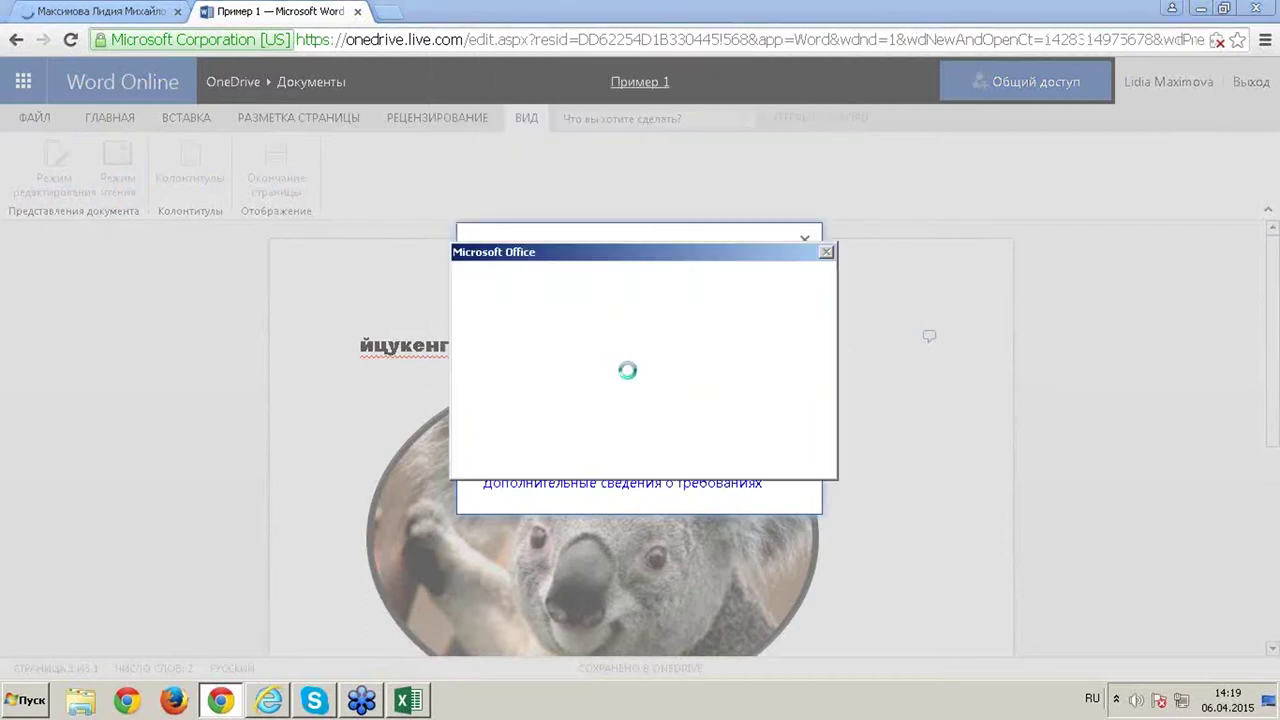
pyautogui.click(715, 458)
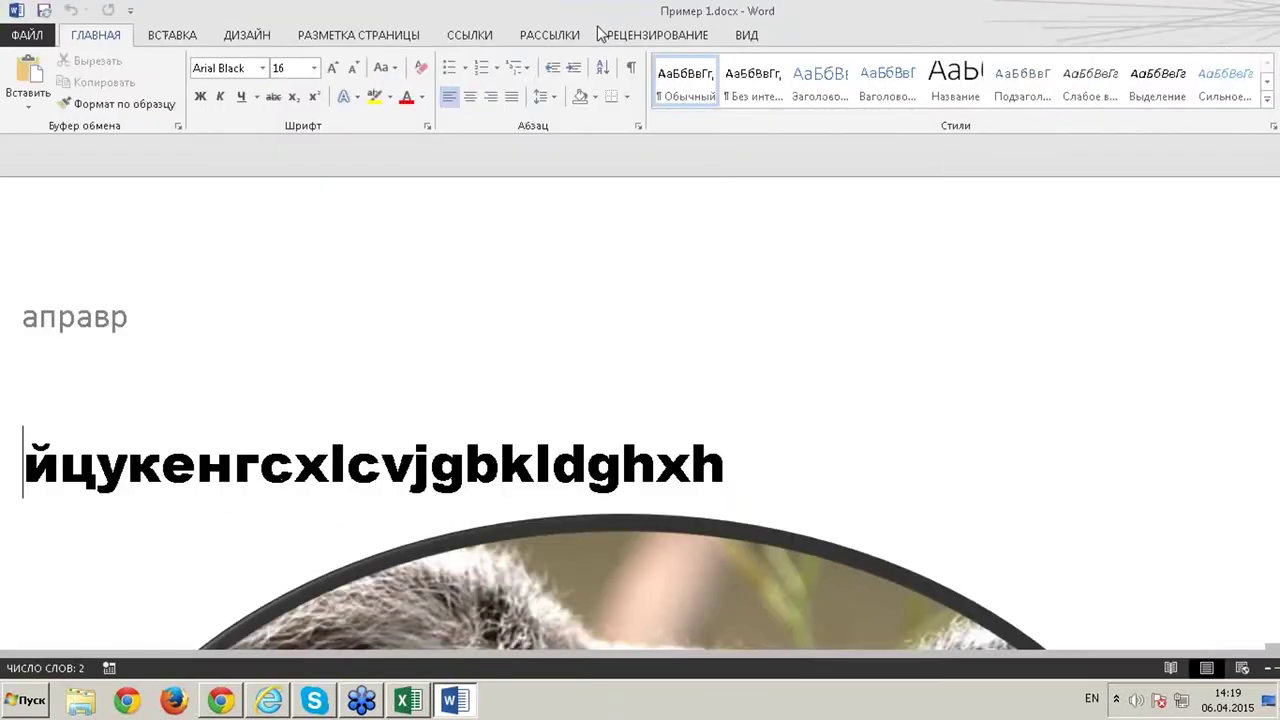
# Look over the page in desktop Word, including the header, comment and table, and select the koala picture
pyautogui.scroll(-15, 707, 382)
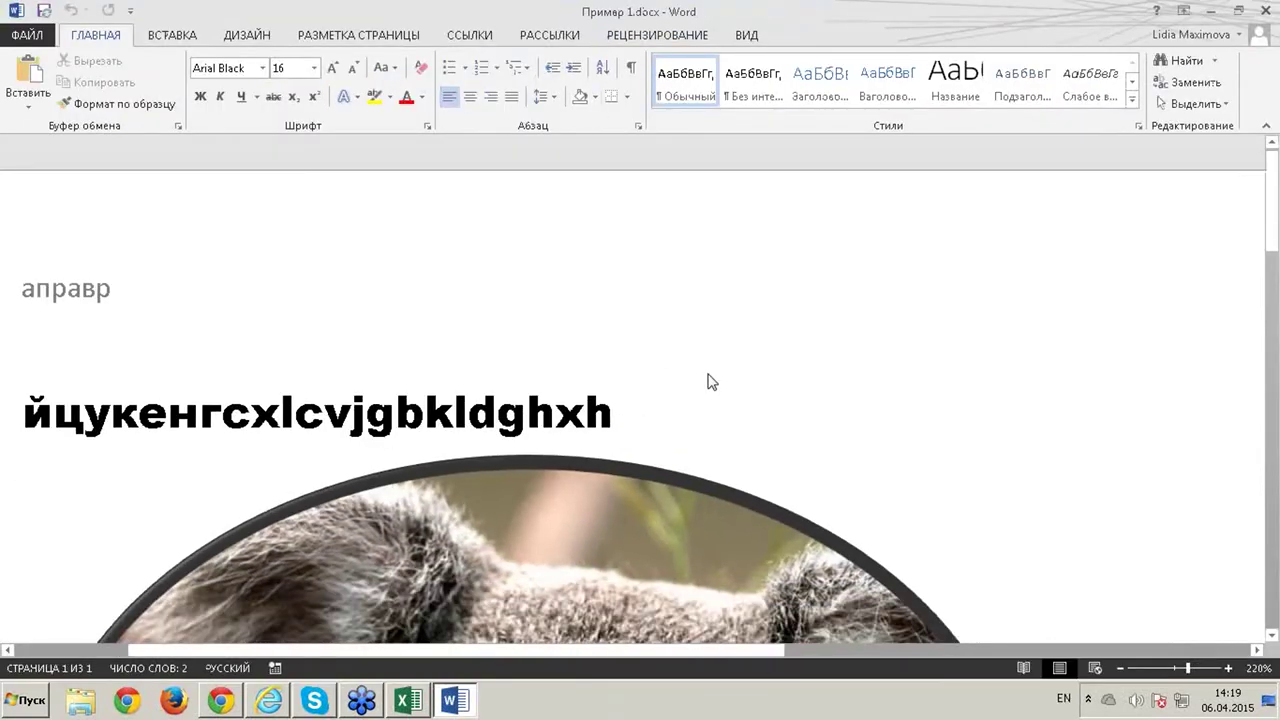
pyautogui.scroll(-4, 709, 374)
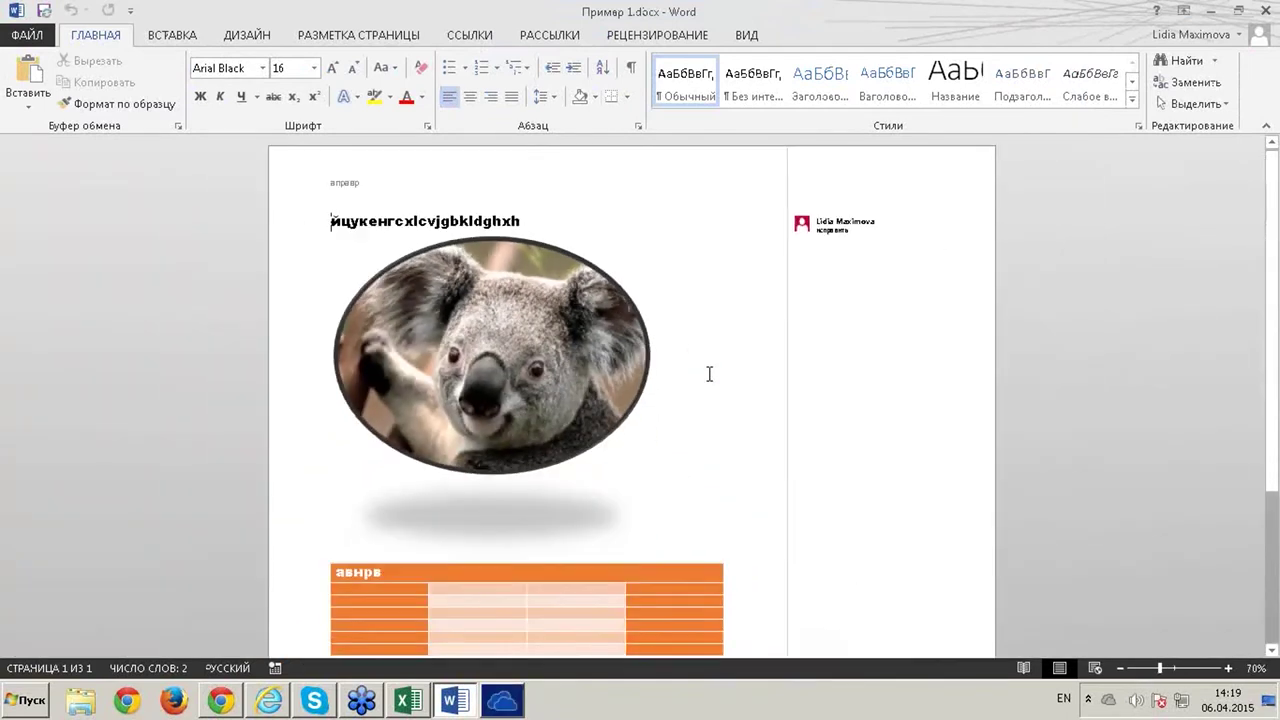
pyautogui.scroll(-5, 709, 374)
pyautogui.scroll(5, 709, 374)
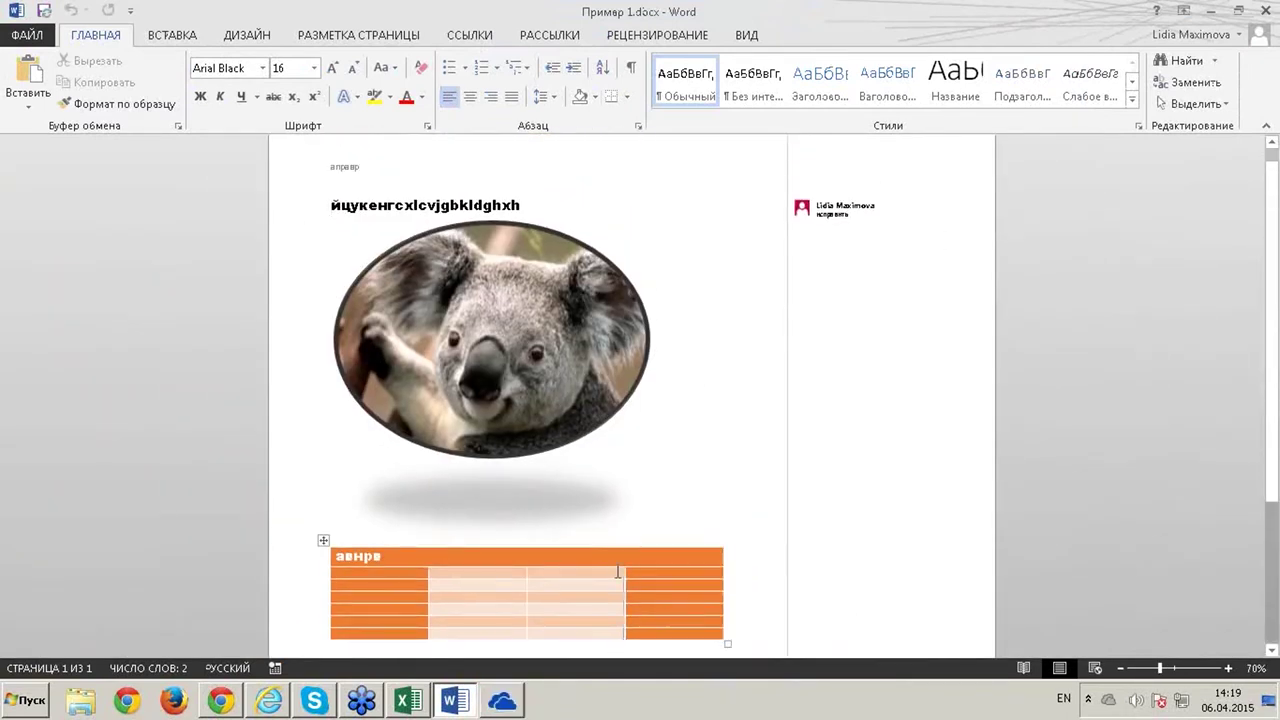
pyautogui.click(620, 570)
pyautogui.click(553, 292)
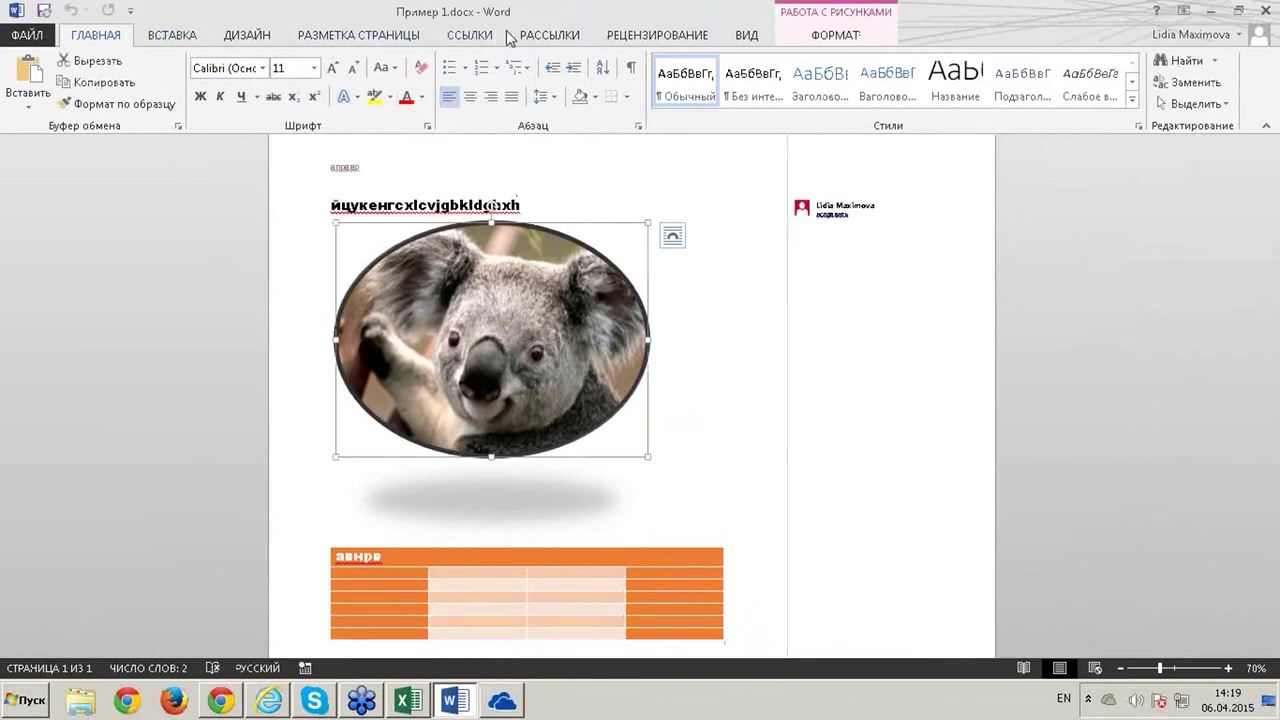
# Examine the design, mailings and view commands in desktop Word and deselect the koala picture
pyautogui.click(240, 36)
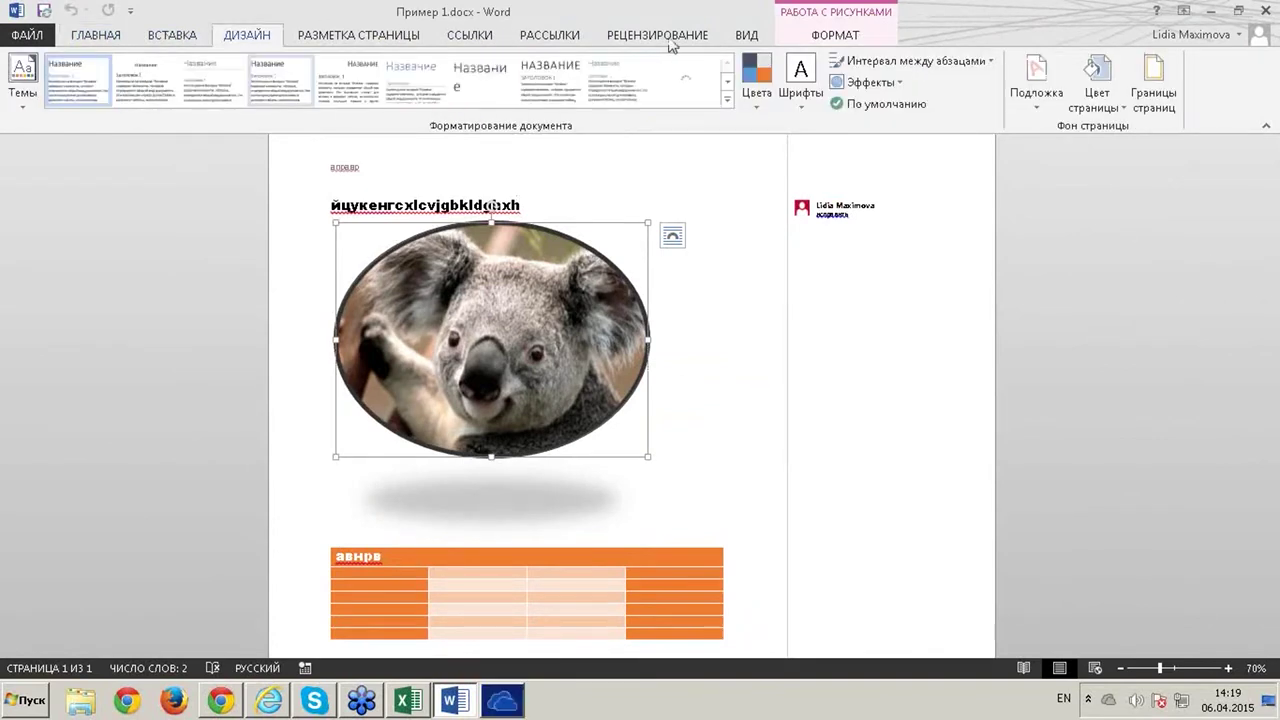
pyautogui.click(540, 40)
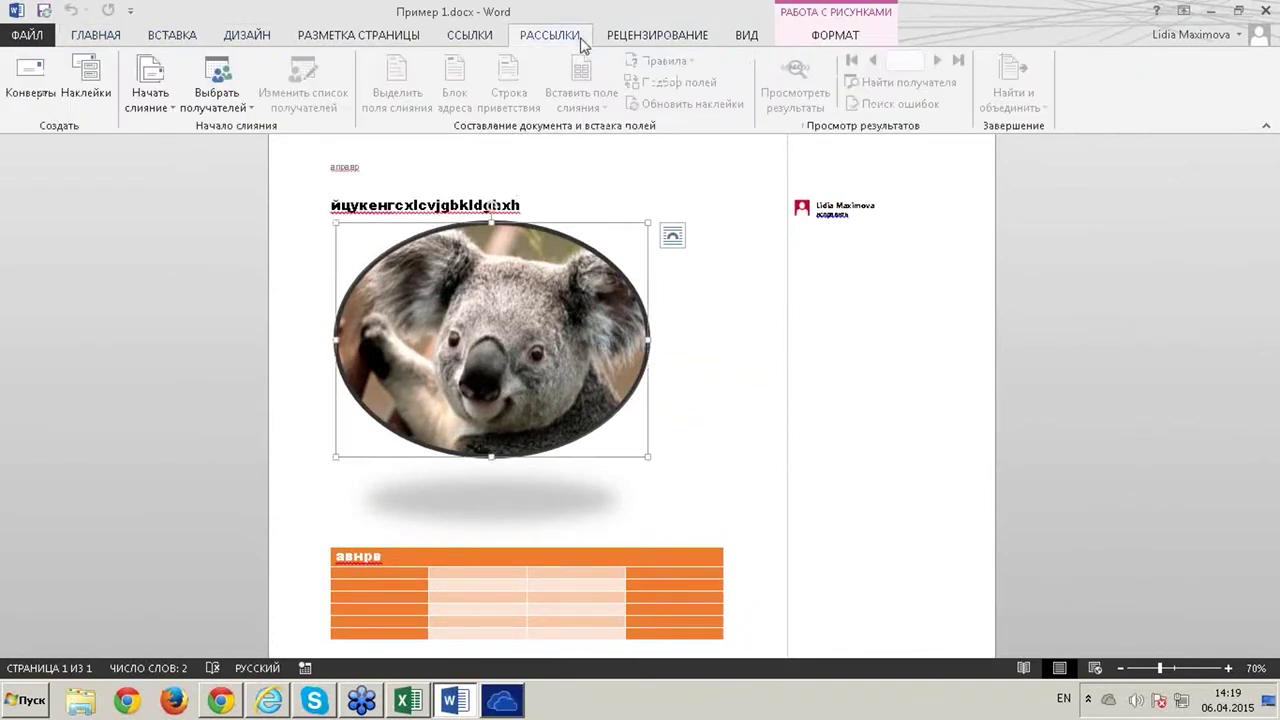
pyautogui.click(746, 38)
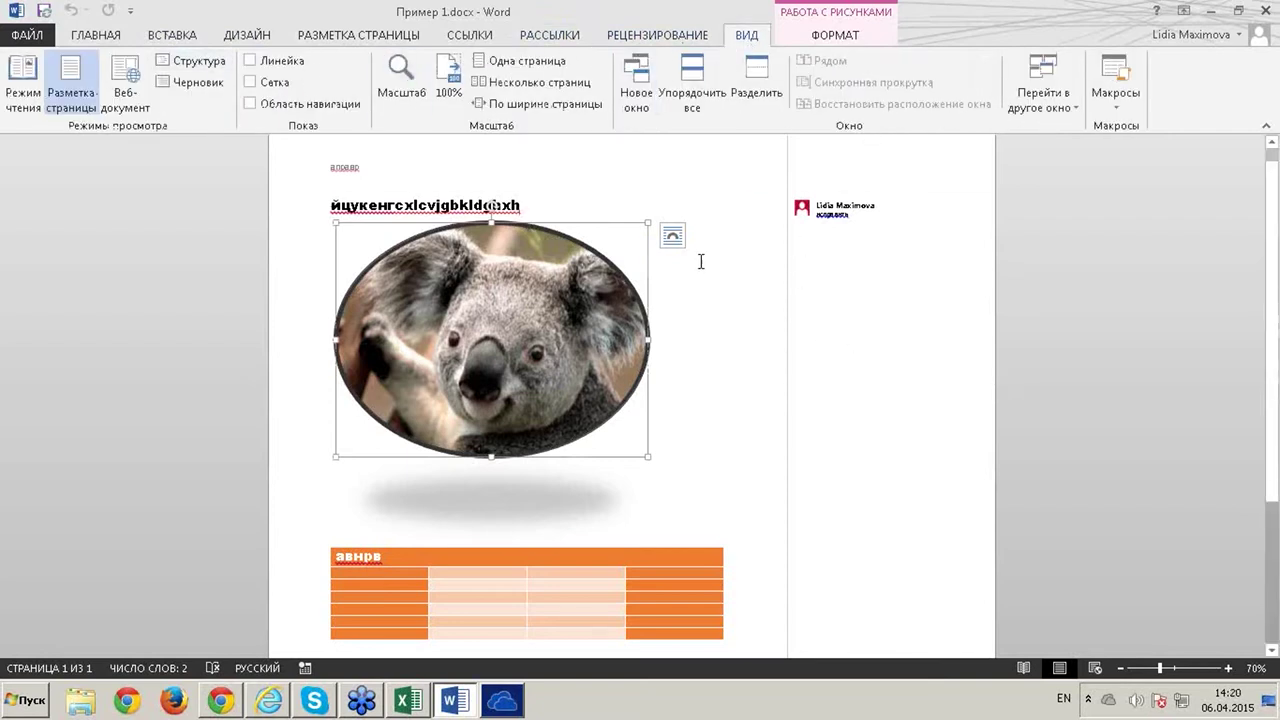
pyautogui.click(716, 294)
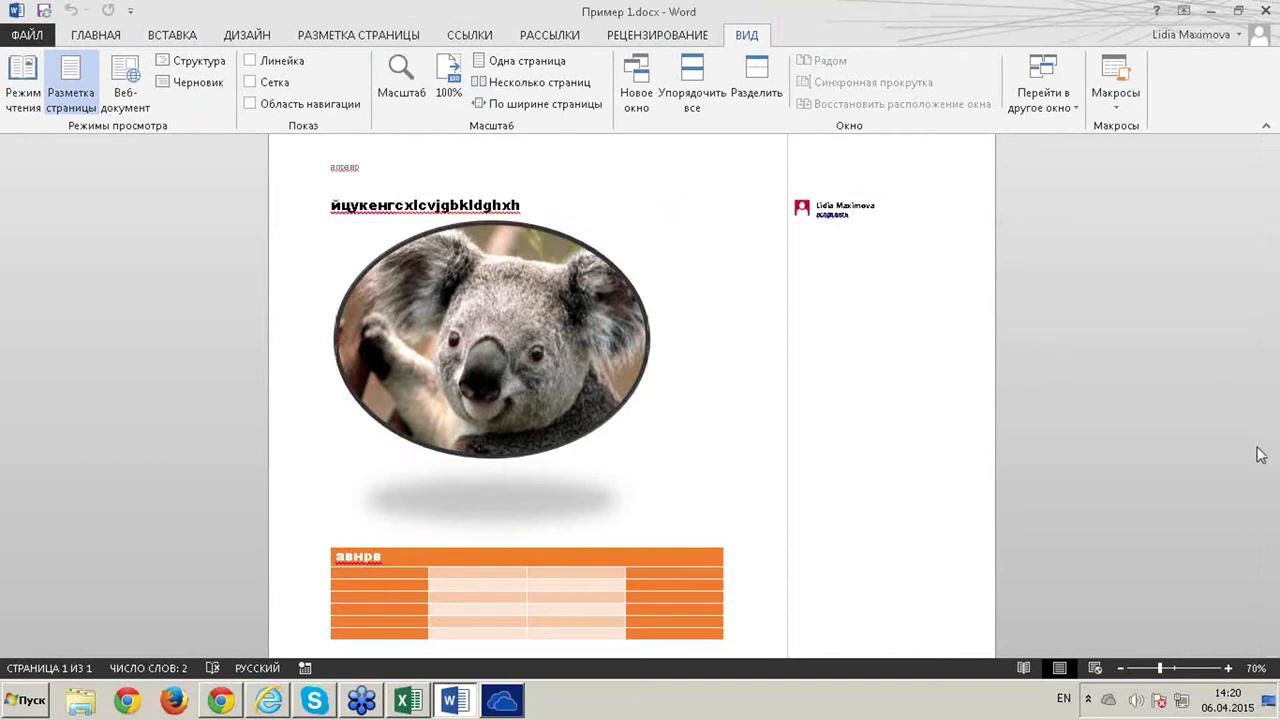
# Leave desktop Word and return to the document's browser page with the OneDrive setup dialog
pyautogui.hotkey('alt', 'shift')
pyautogui.moveTo(875, 13); pyautogui.dragTo(795, 93)
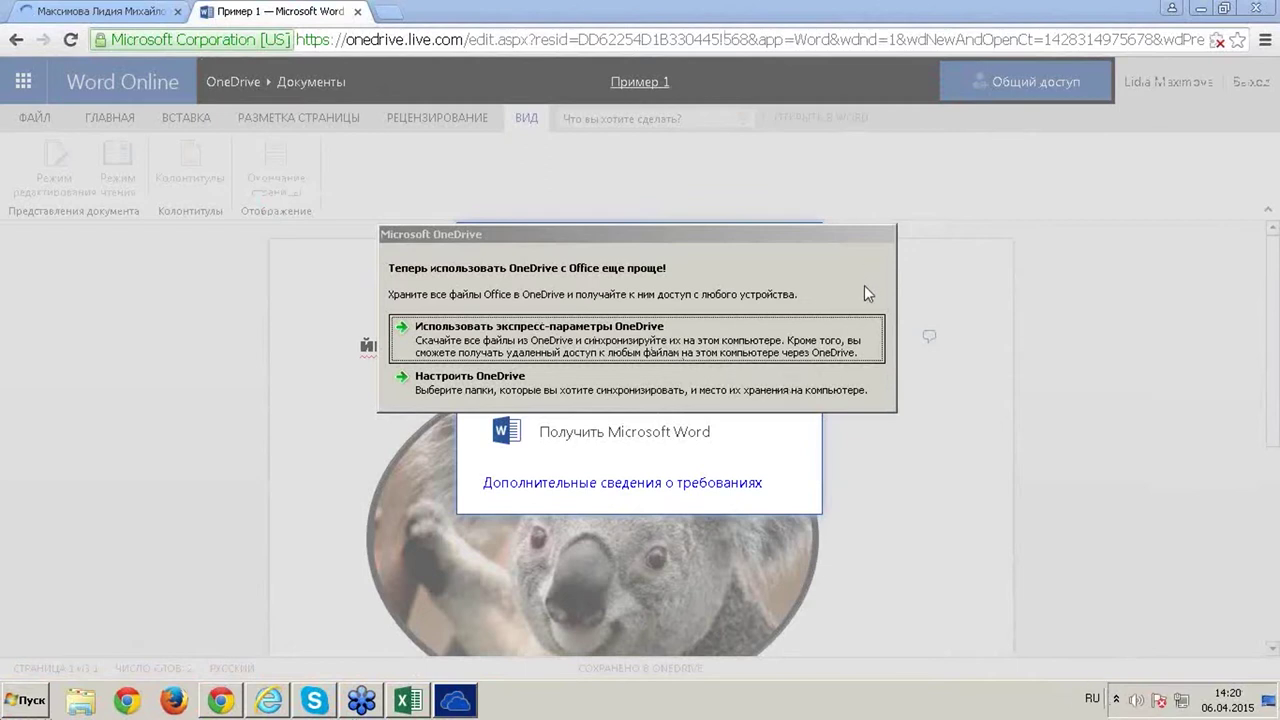
# Accept the OneDrive express settings, dismiss the notice about opening in Word and return to the OneDrive file list
pyautogui.click(593, 320)
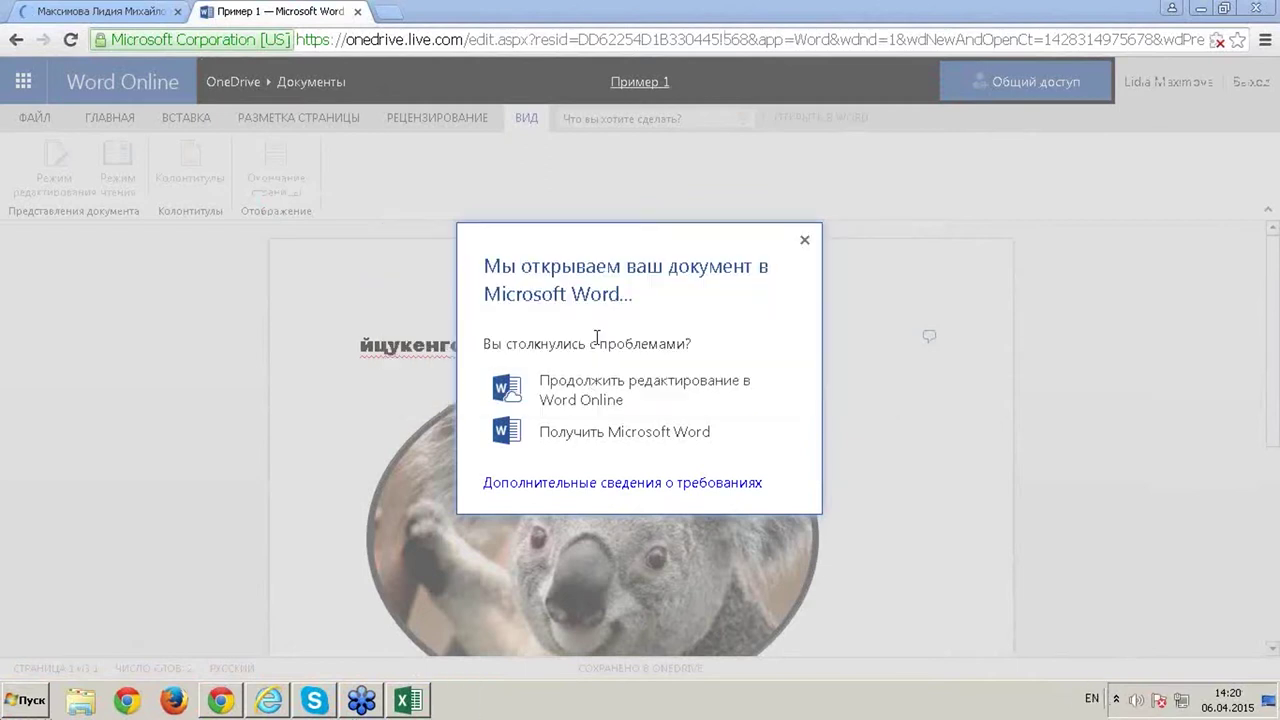
pyautogui.click(805, 242)
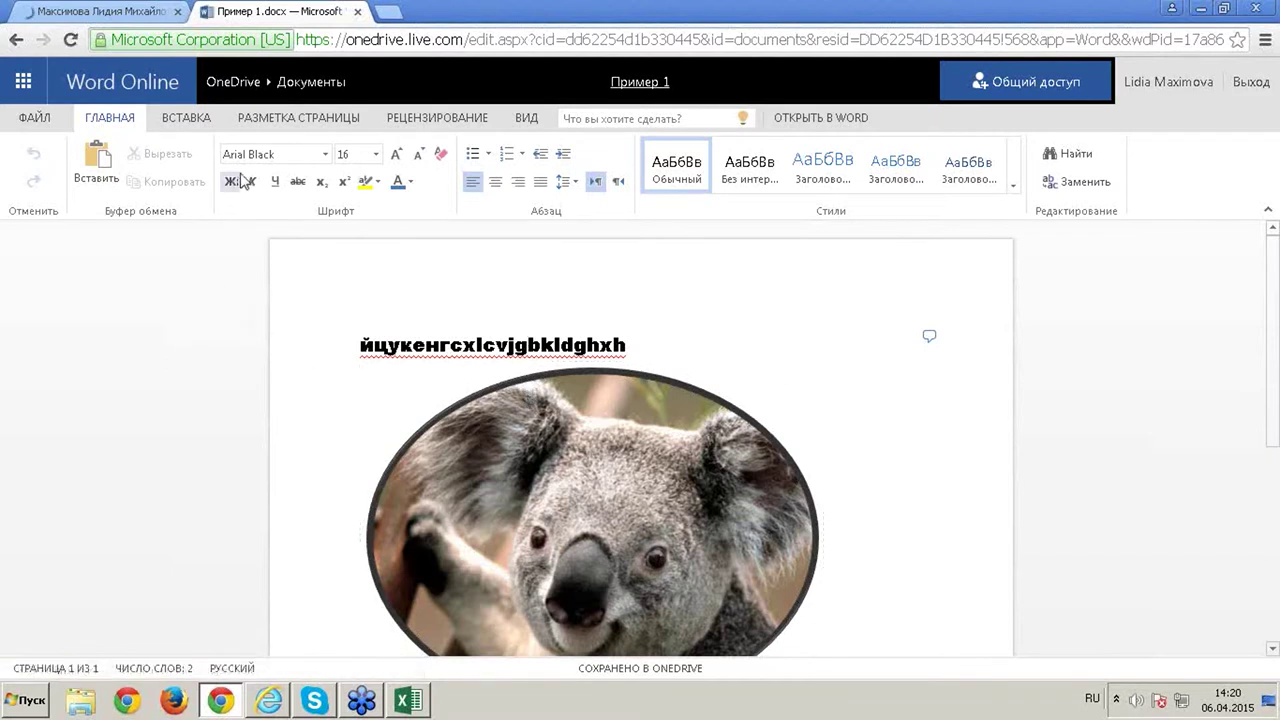
pyautogui.click(242, 86)
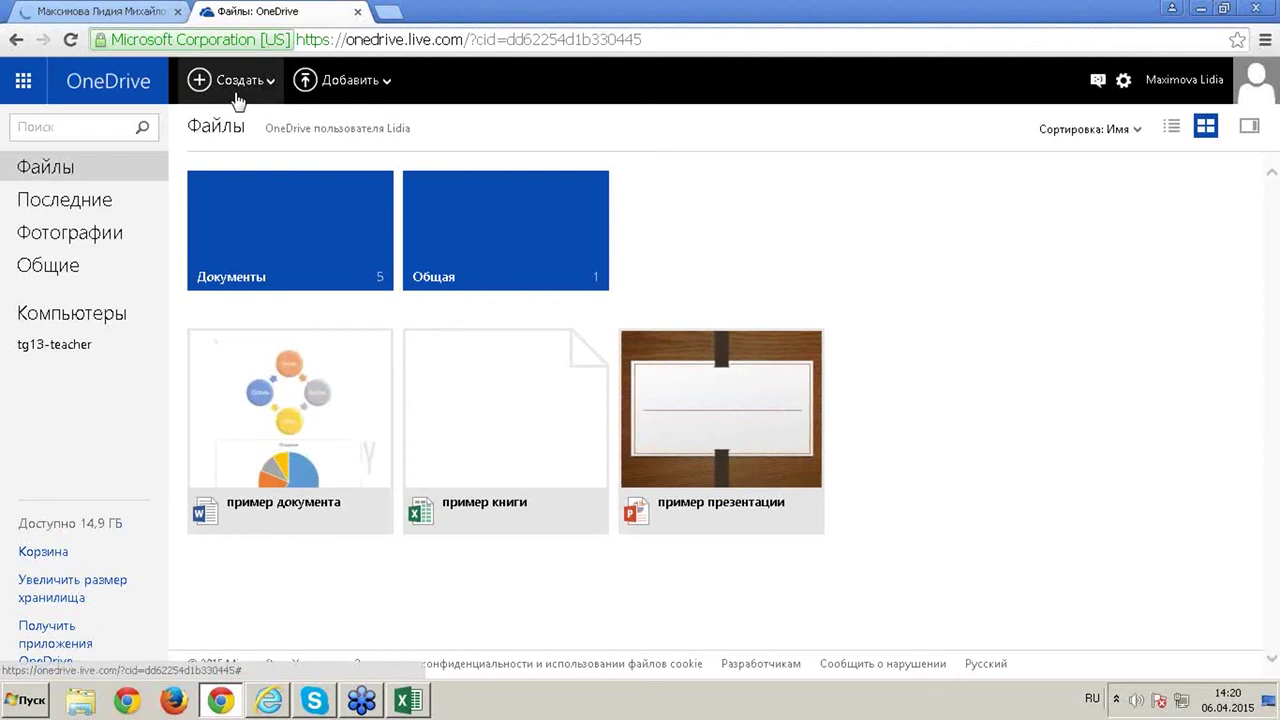
# Open the file "пример документа" and look through its diagram, chart, equation, column text, watermark and picture
pyautogui.click(329, 417)
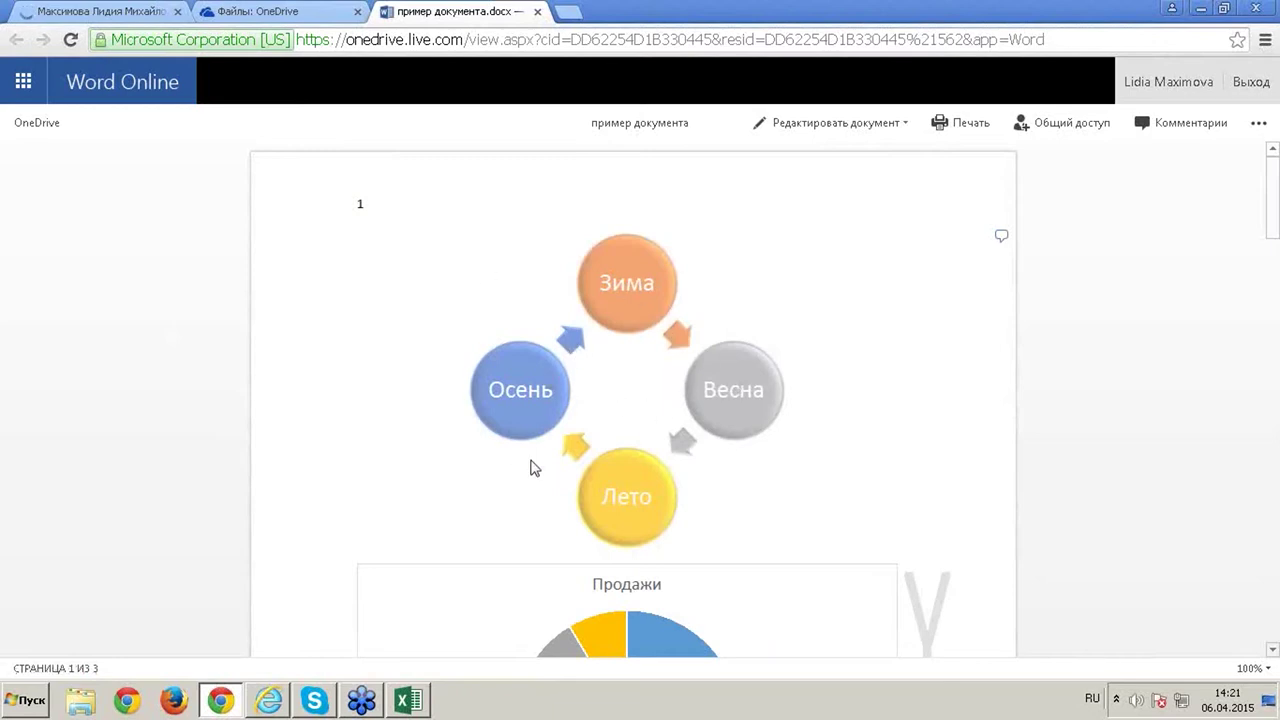
pyautogui.scroll(-3, 531, 464)
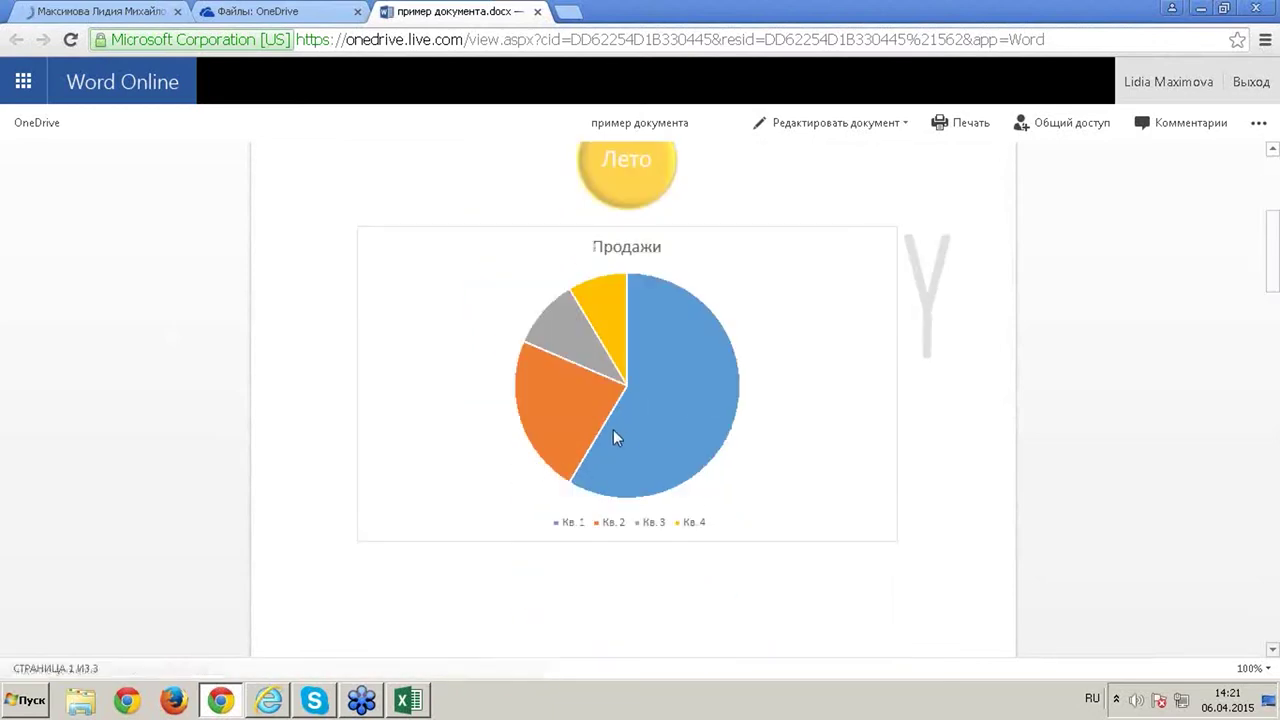
pyautogui.scroll(-5, 613, 431)
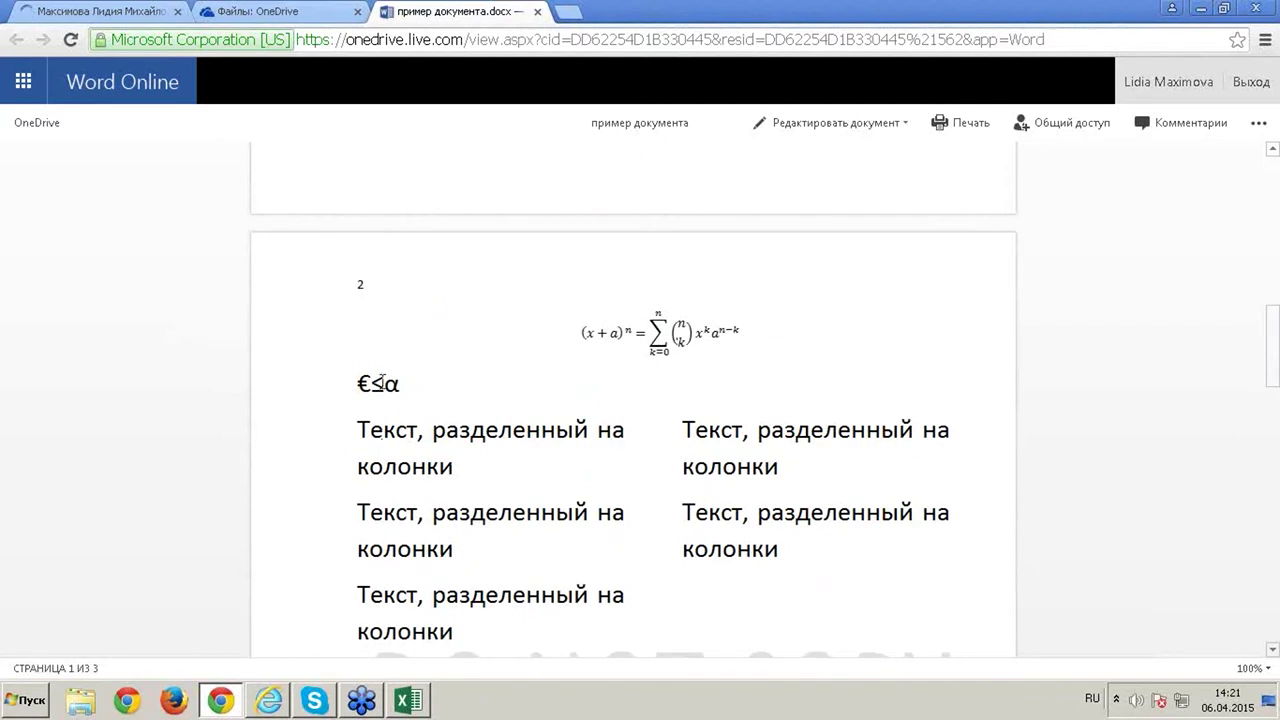
pyautogui.scroll(-2, 646, 526)
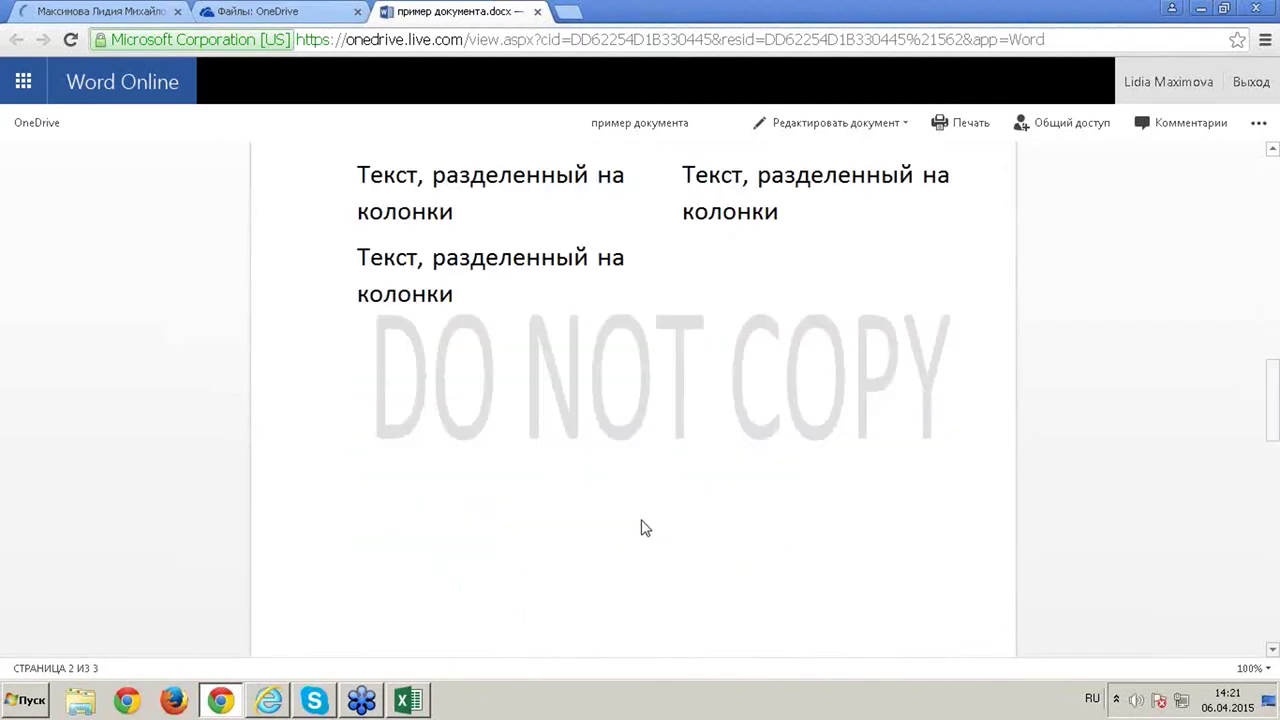
pyautogui.scroll(-6, 634, 503)
pyautogui.scroll(-3, 631, 494)
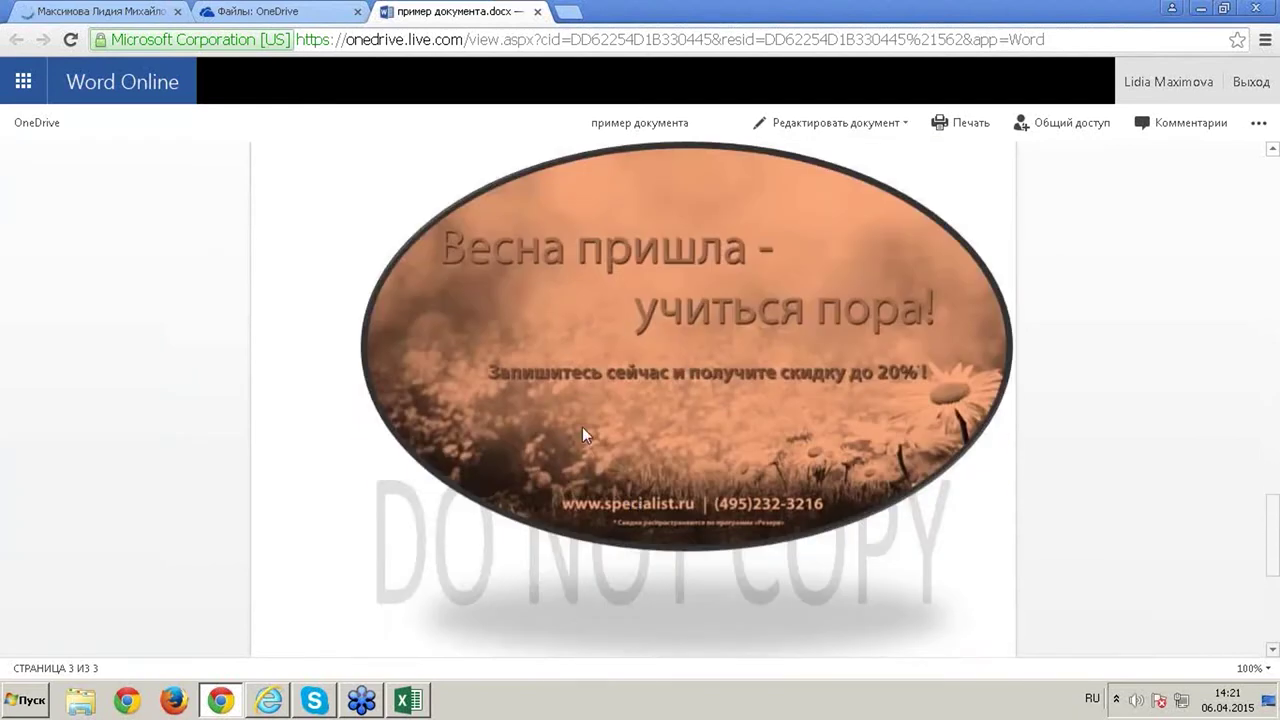
pyautogui.scroll(-4, 582, 427)
pyautogui.scroll(7, 582, 427)
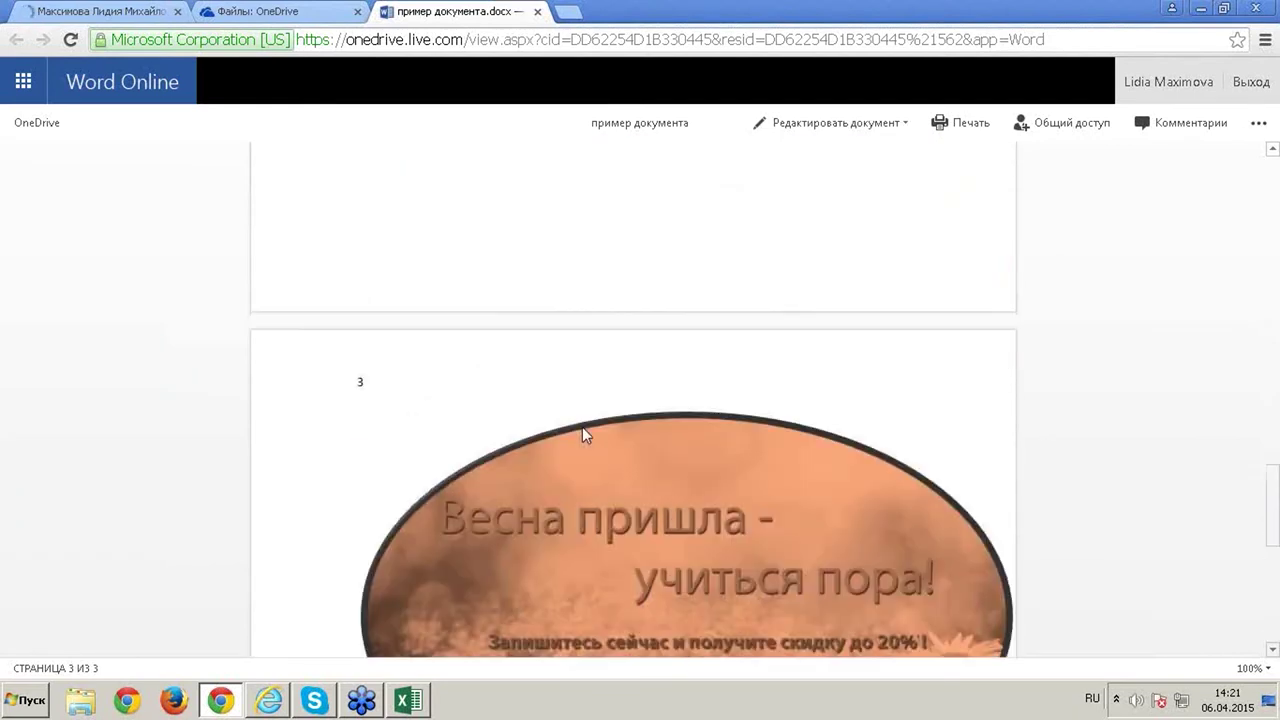
pyautogui.scroll(15, 582, 435)
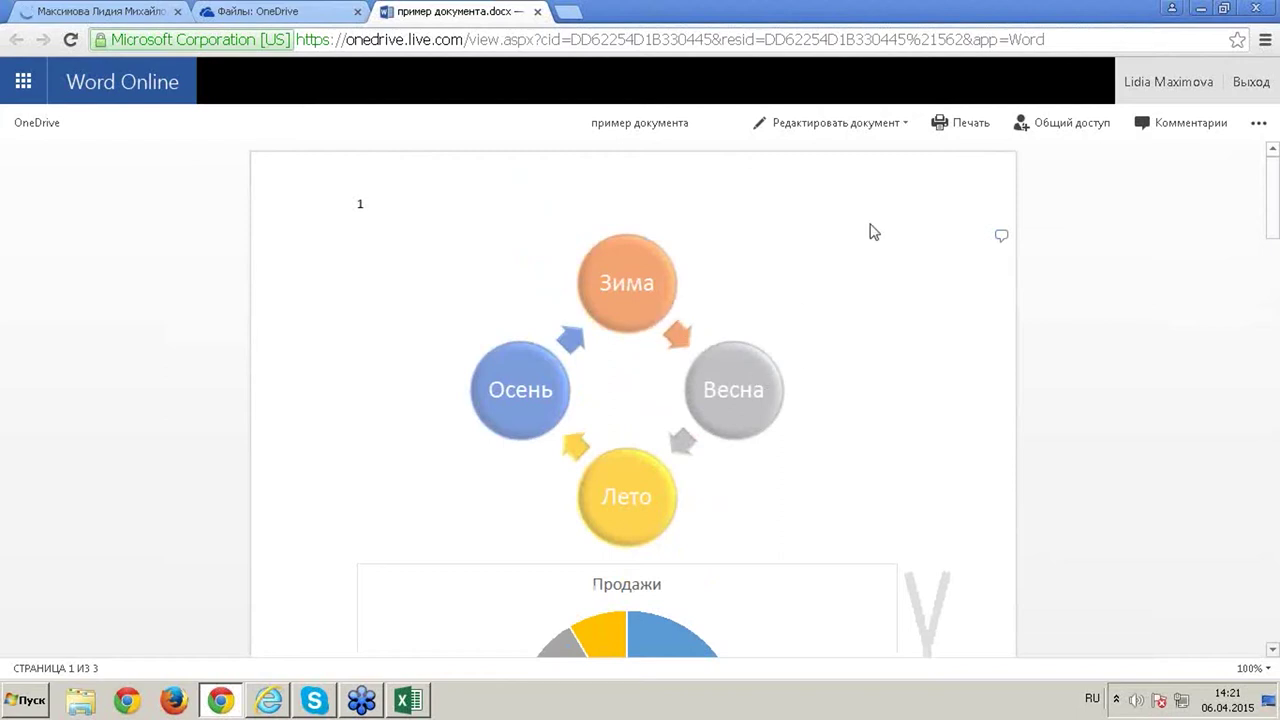
# Open the document for editing in Word Online, select the seasons diagram and display the insert commands
pyautogui.click(868, 130)
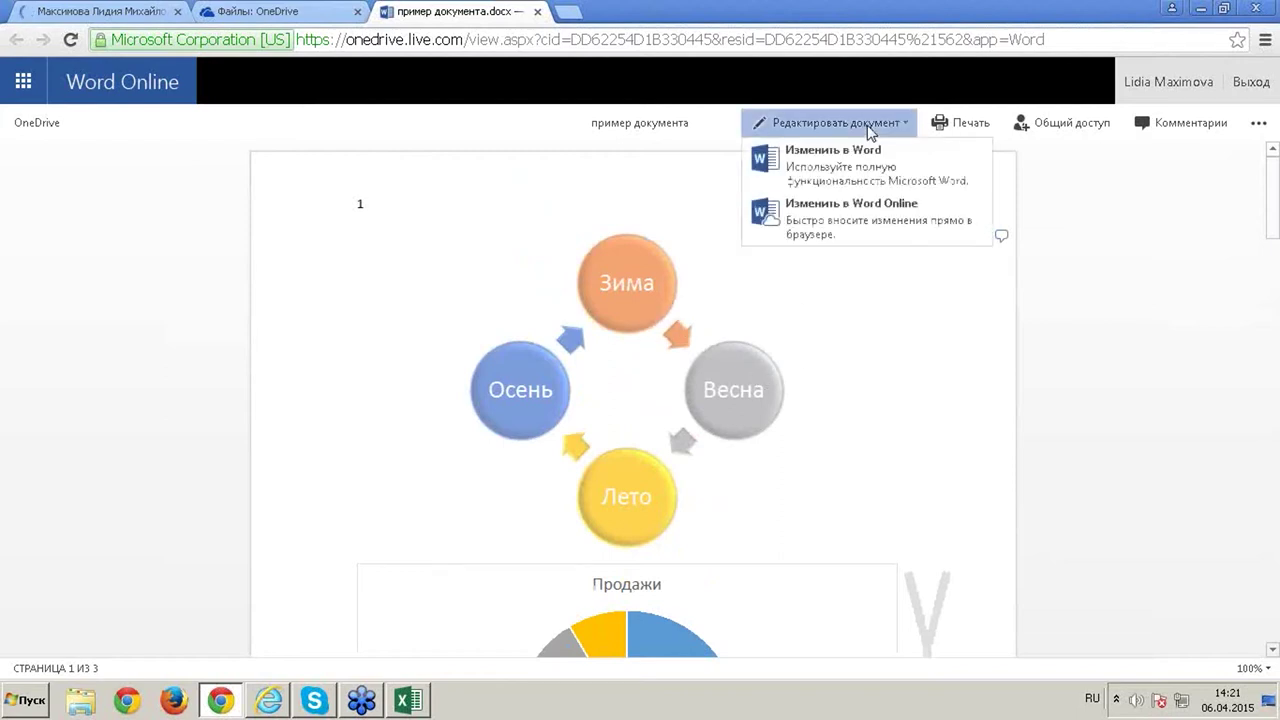
pyautogui.click(889, 215)
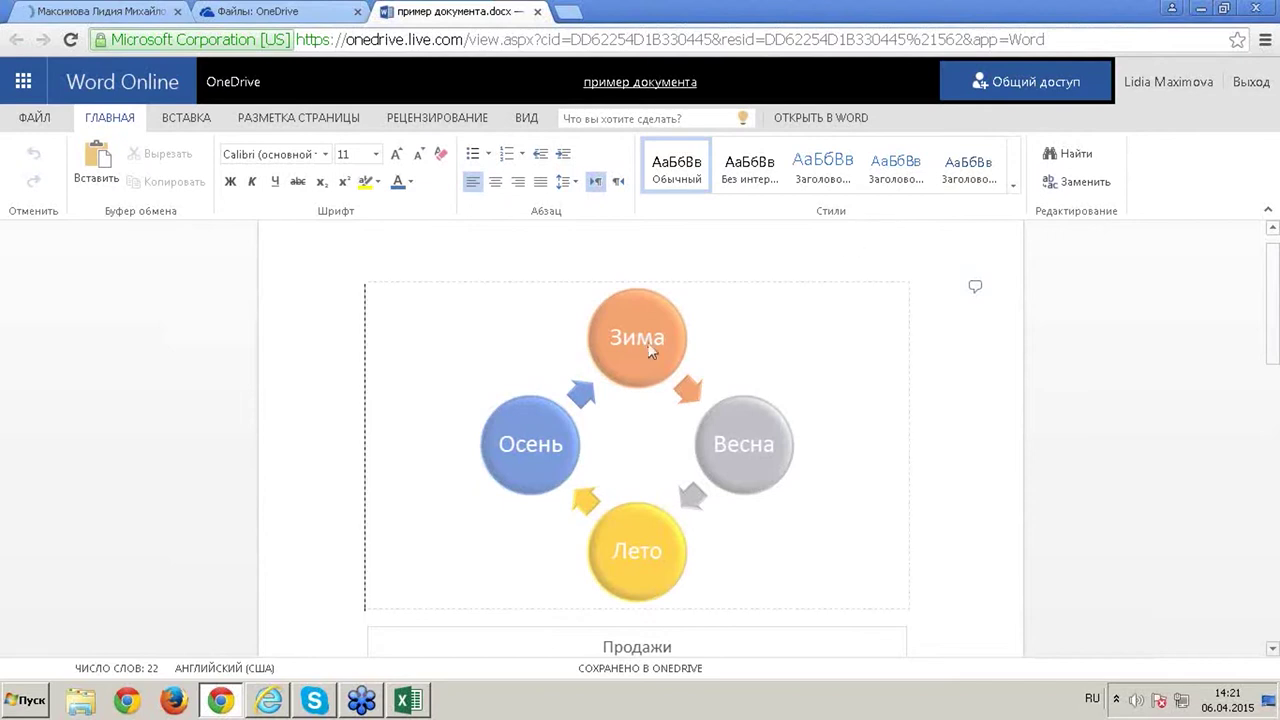
pyautogui.click(612, 400)
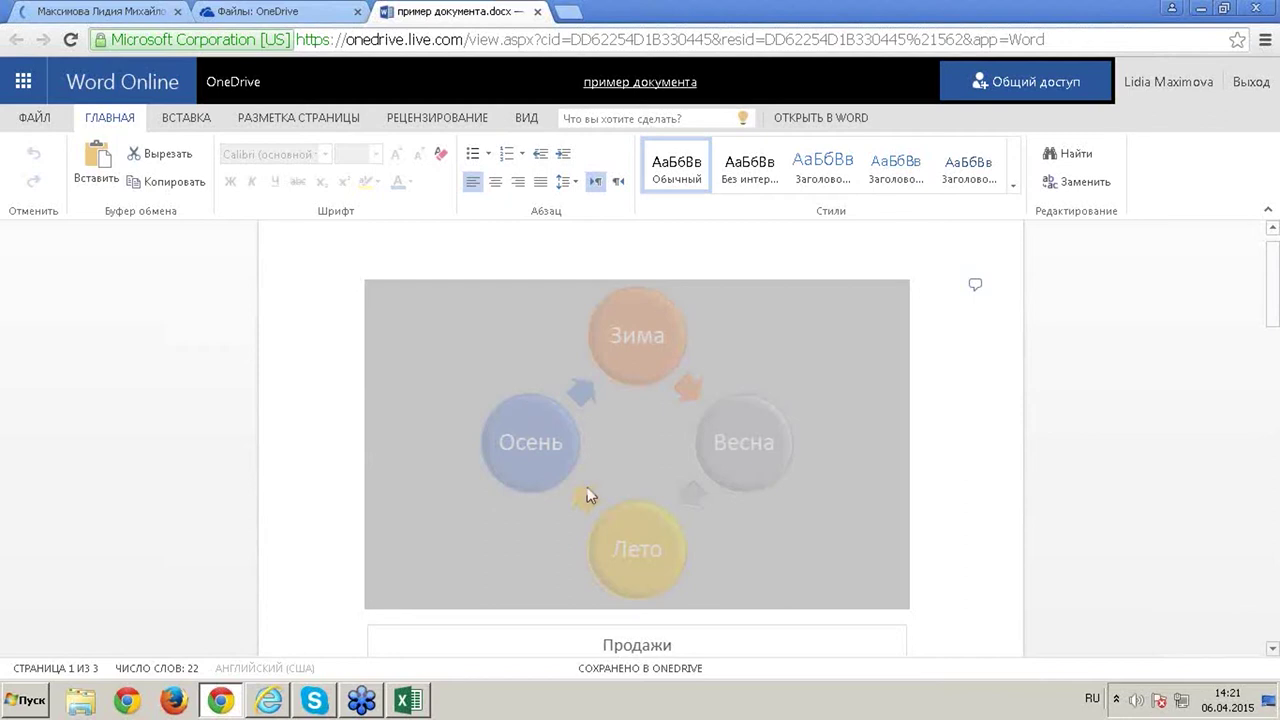
pyautogui.click(186, 117)
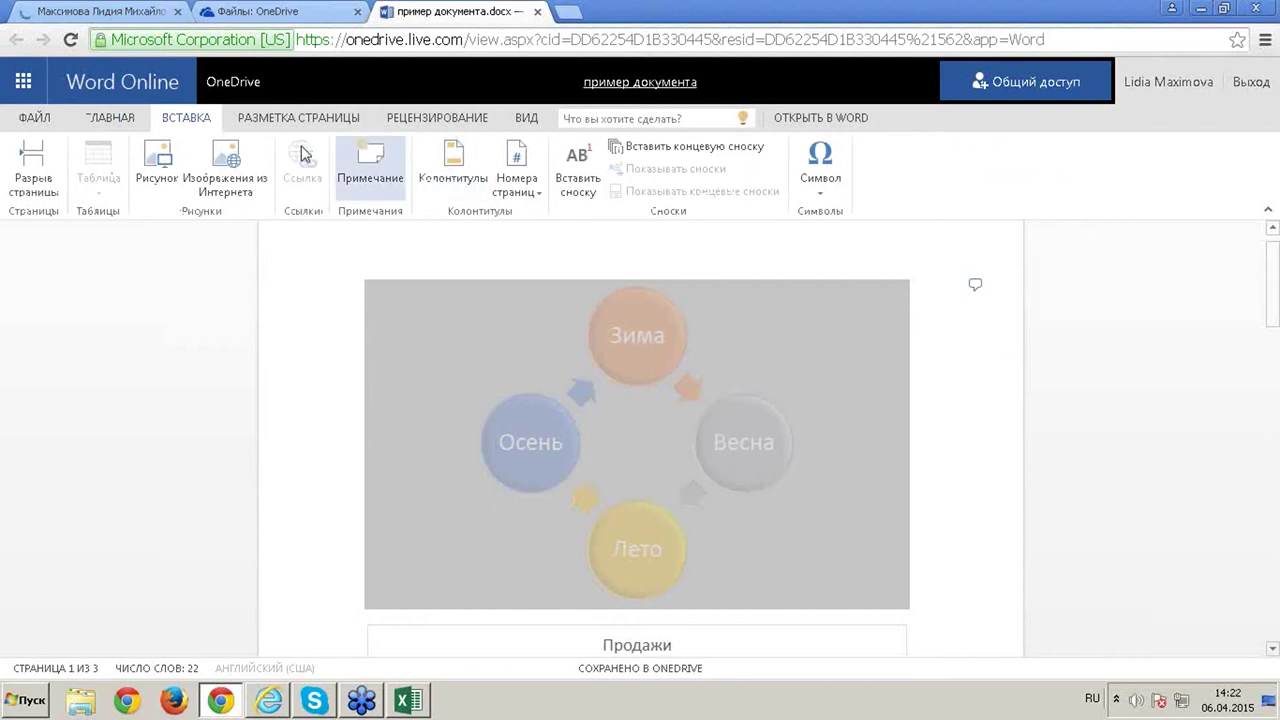
# Examine how the pie chart, the equation placeholder and the symbol line beneath it behave in editing mode
pyautogui.scroll(-5, 560, 514)
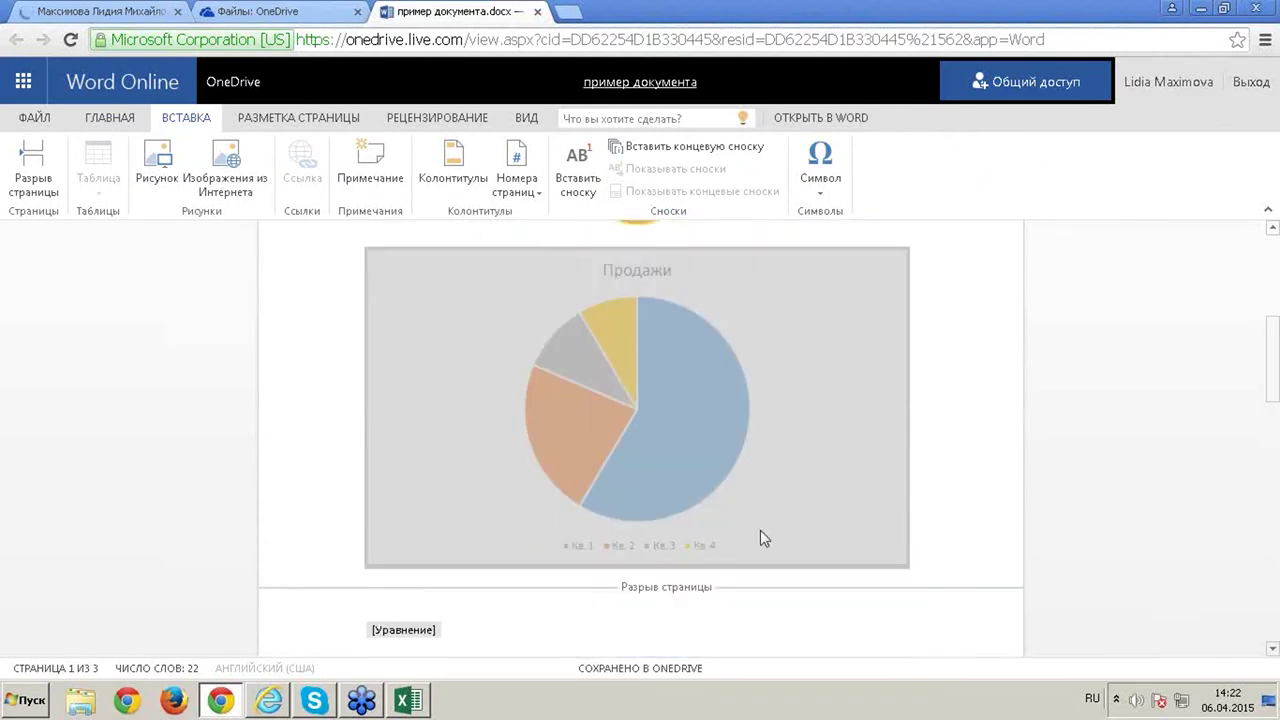
pyautogui.scroll(-1, 760, 530)
pyautogui.click(398, 481)
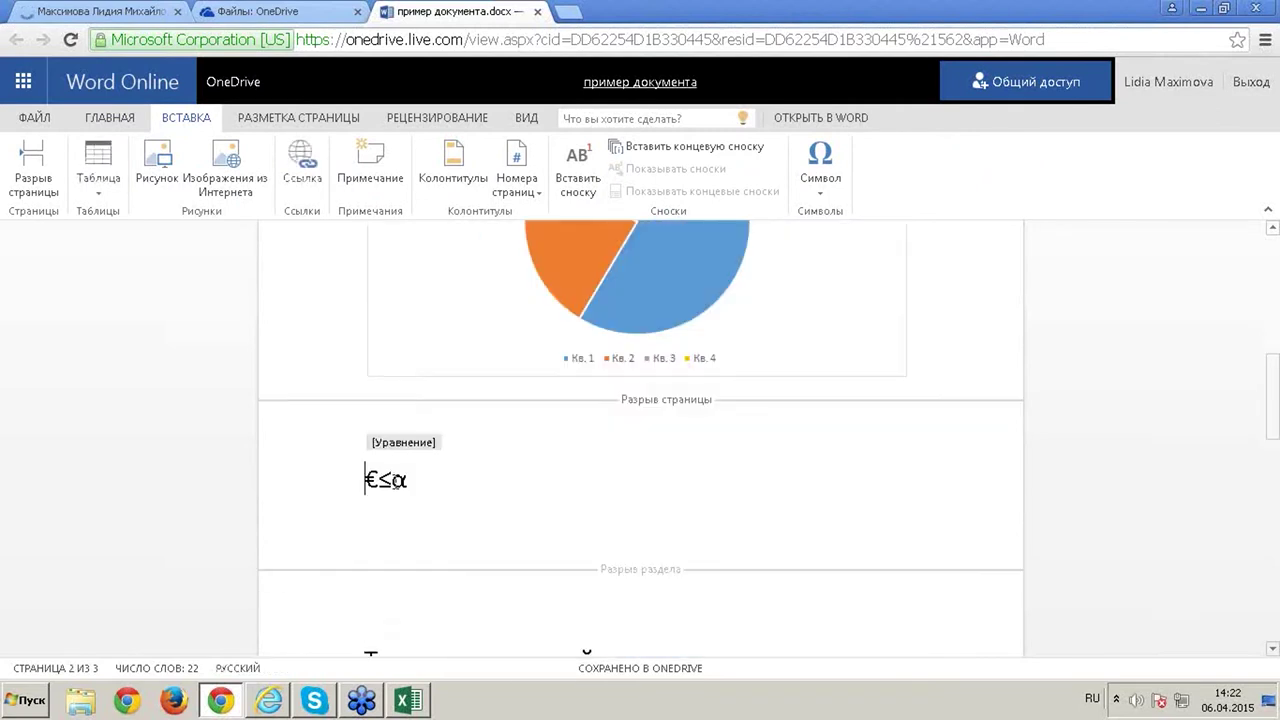
pyautogui.click(397, 445)
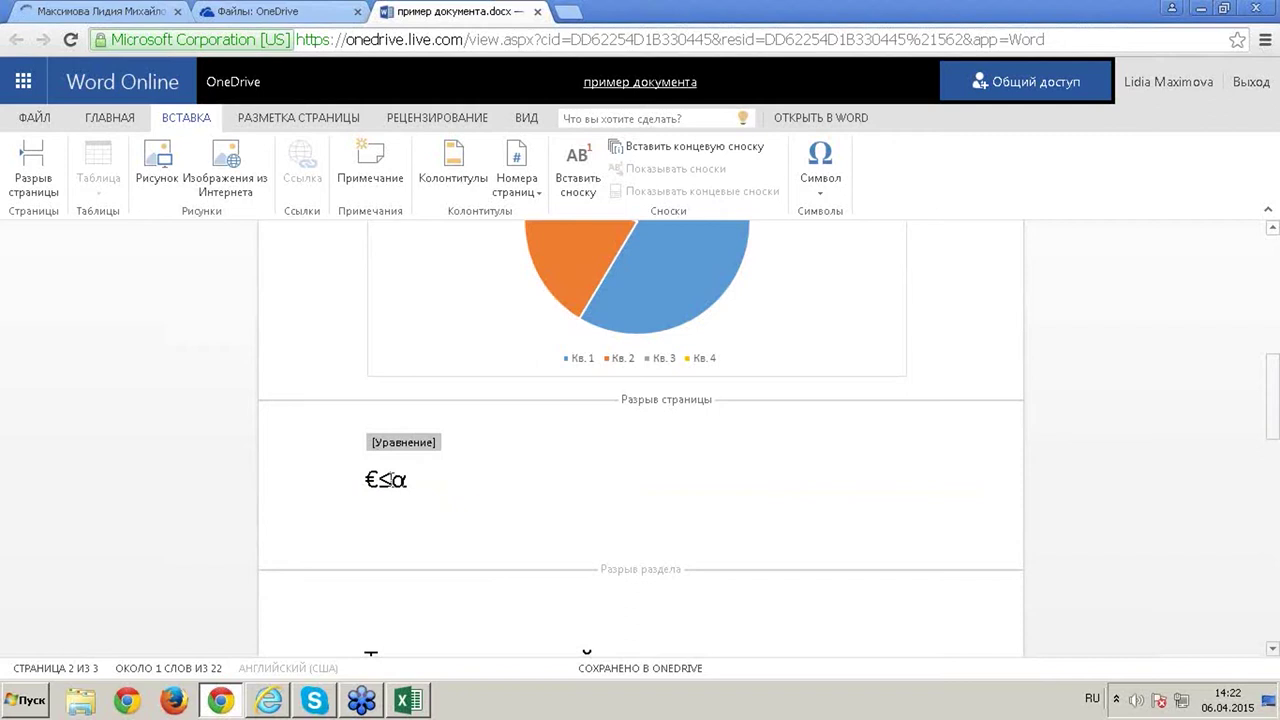
pyautogui.scroll(-1, 408, 440)
pyautogui.click(397, 460)
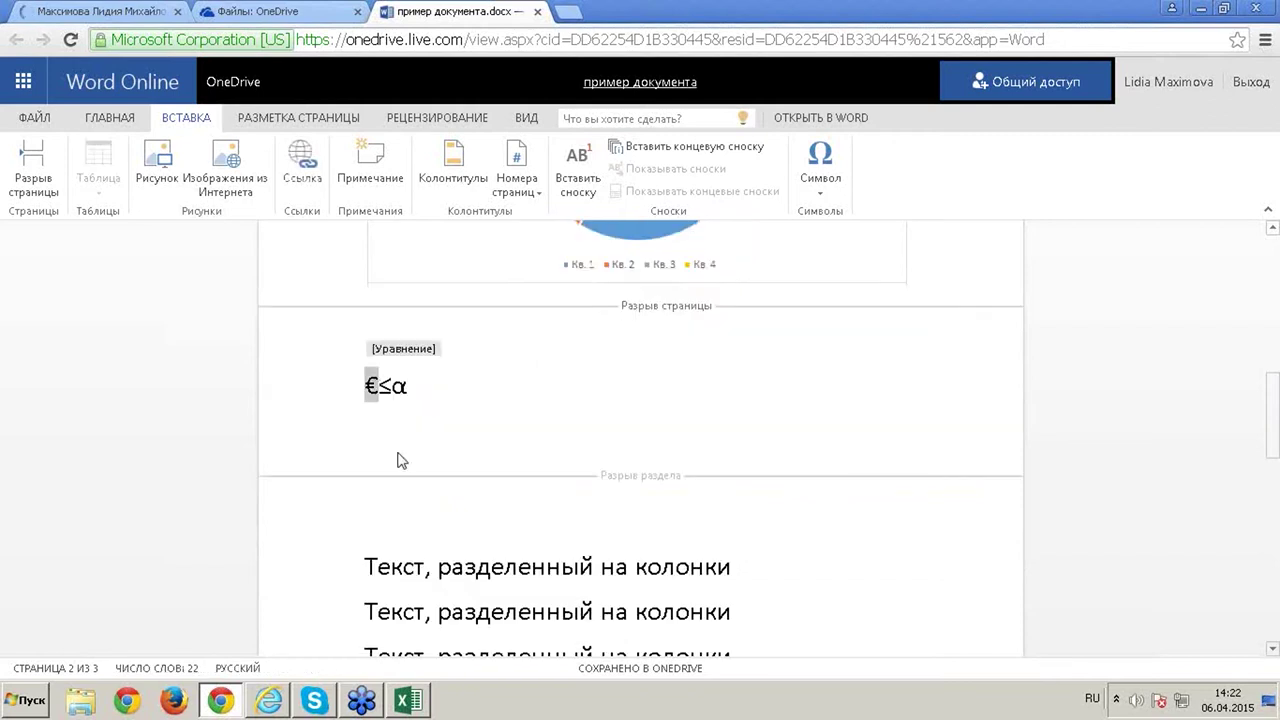
pyautogui.click(428, 444)
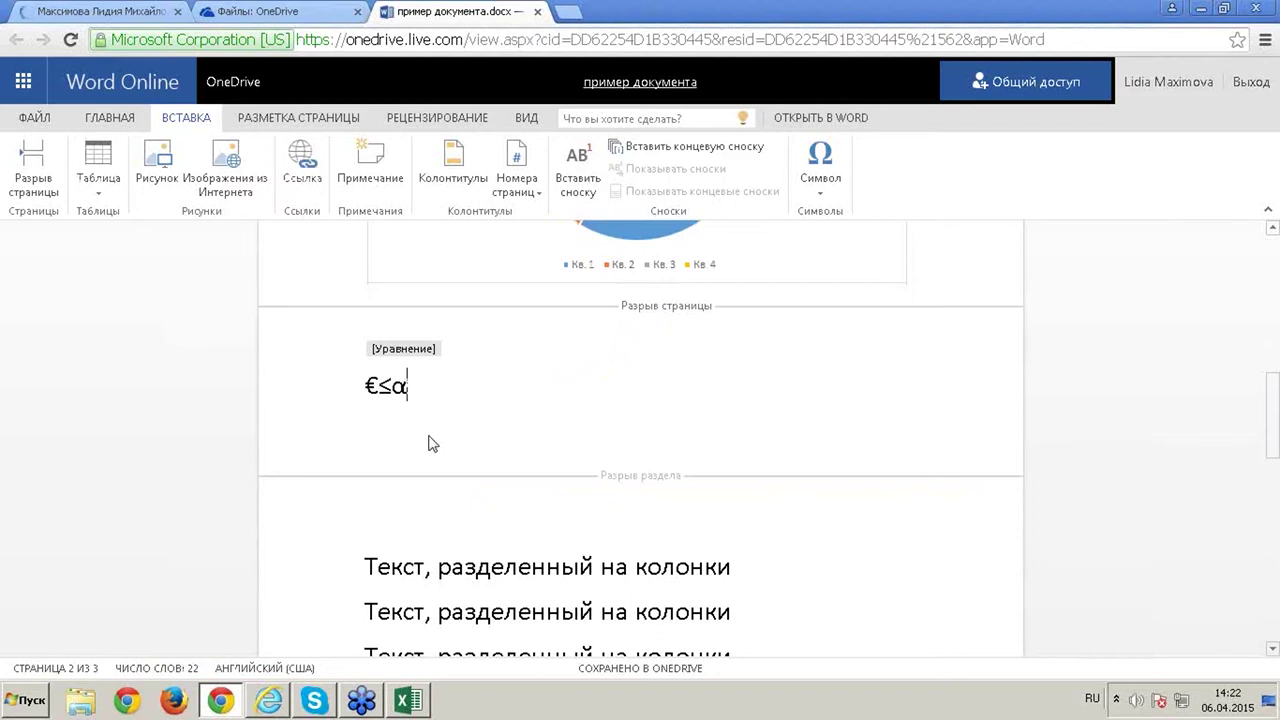
# Copy the € symbol and paste it twice at the end of the symbol line
pyautogui.doubleClick(371, 386)
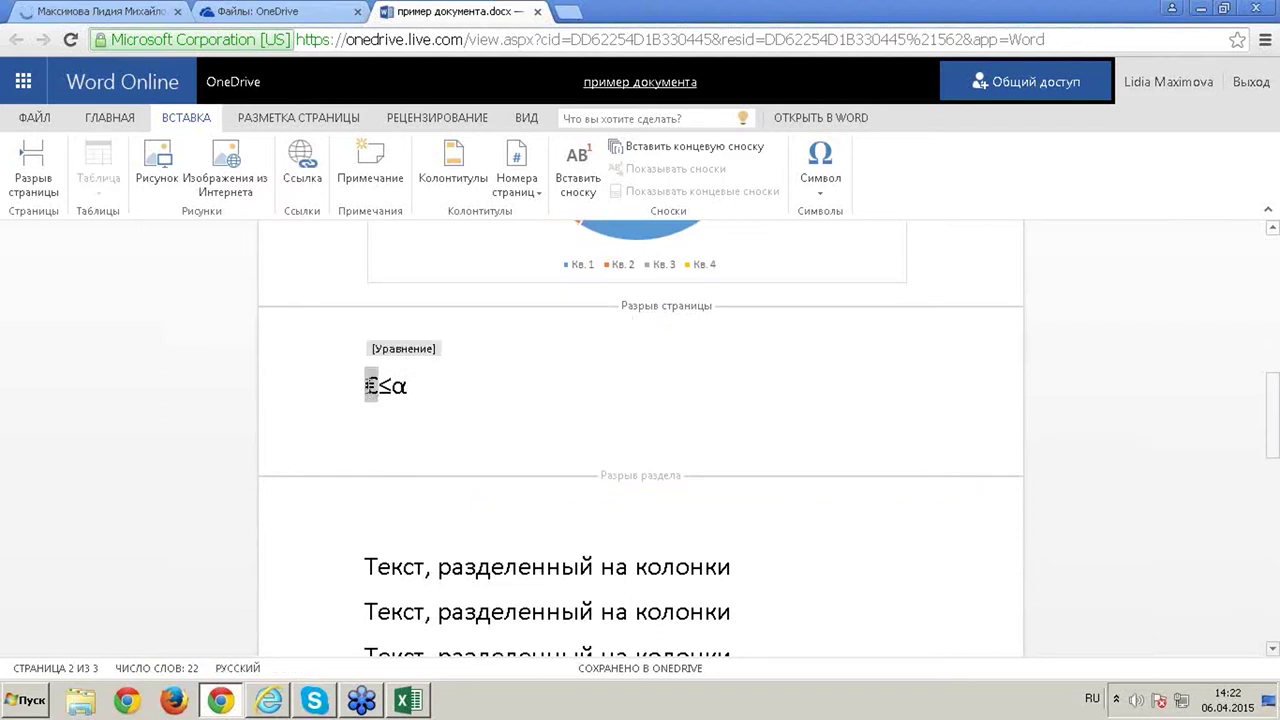
pyautogui.rightClick(371, 386)
pyautogui.click(400, 420)
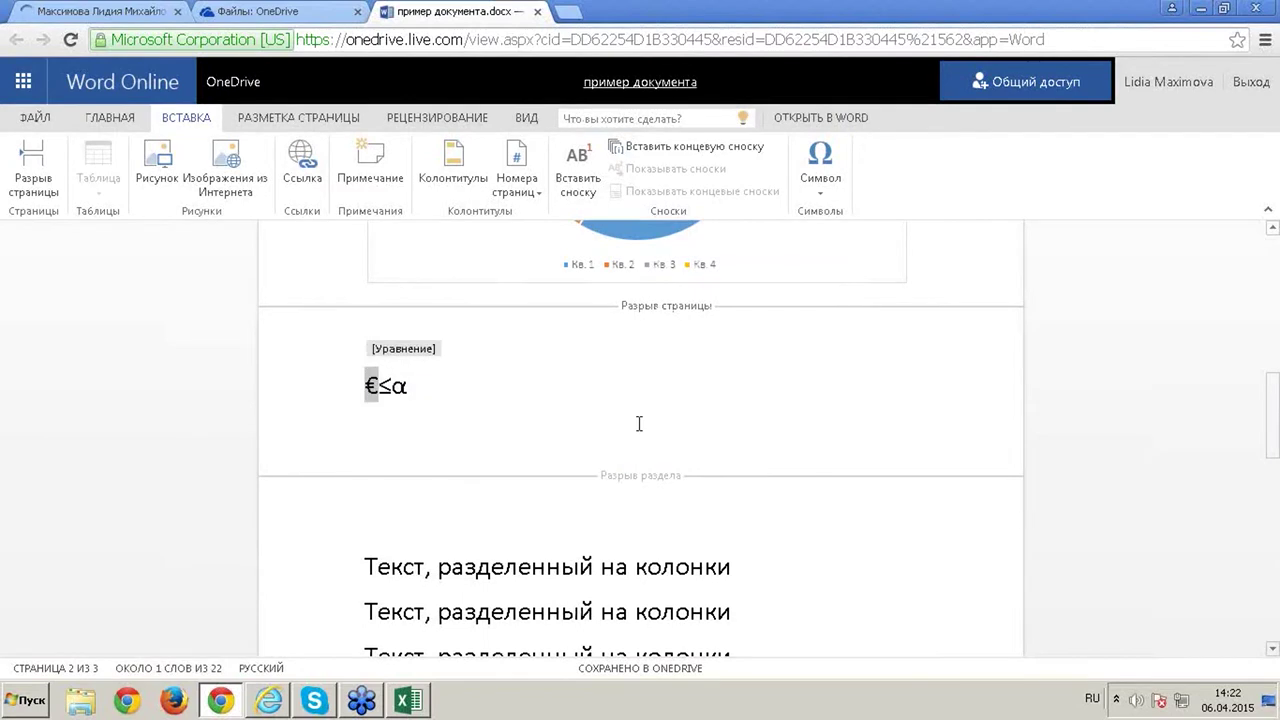
pyautogui.click(639, 424)
pyautogui.hotkey('ctrl', 'v')
pyautogui.hotkey('ctrl', 'v')
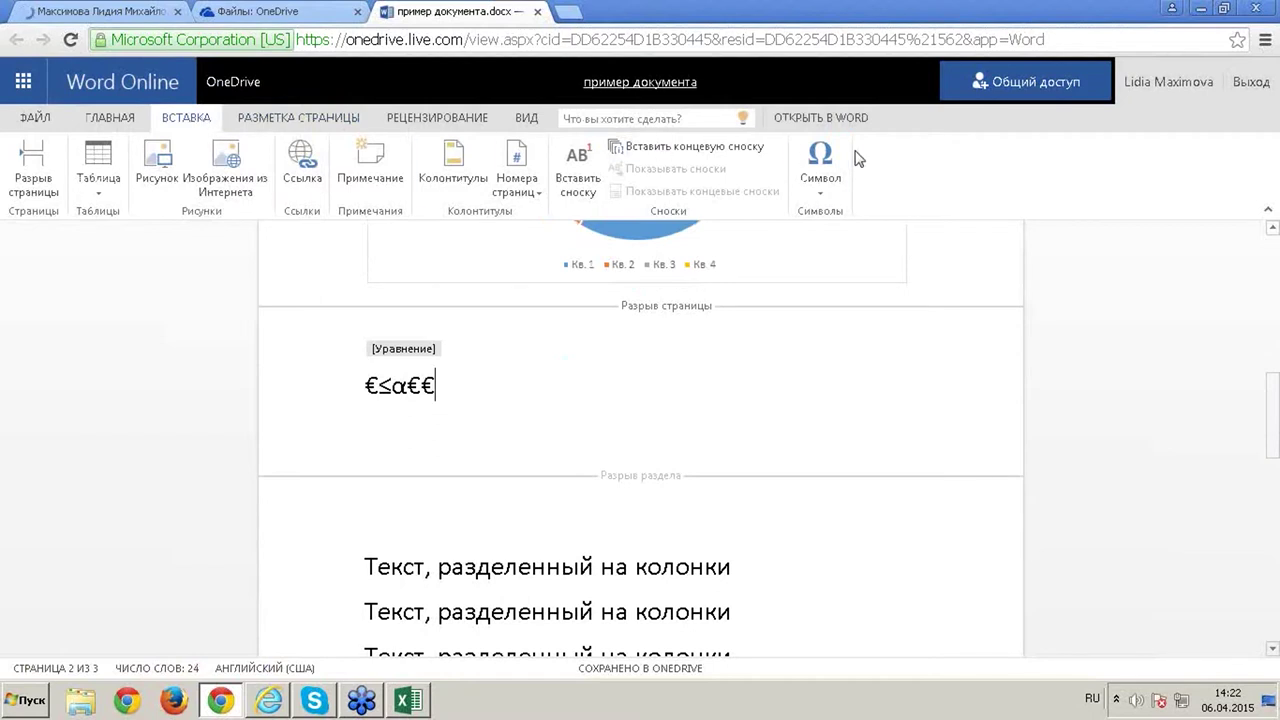
# Look over the symbols available for insertion and examine the paragraphs of text divided into columns
pyautogui.click(822, 162)
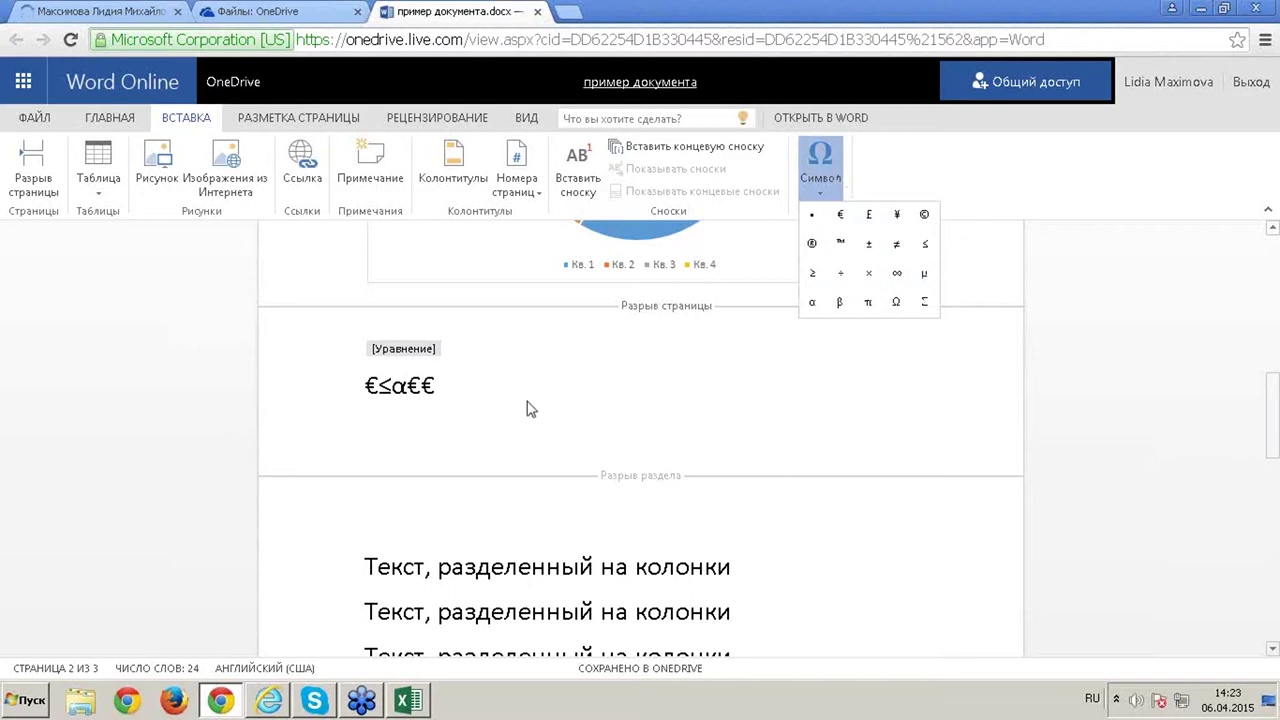
pyautogui.click(480, 392)
pyautogui.scroll(-3, 569, 466)
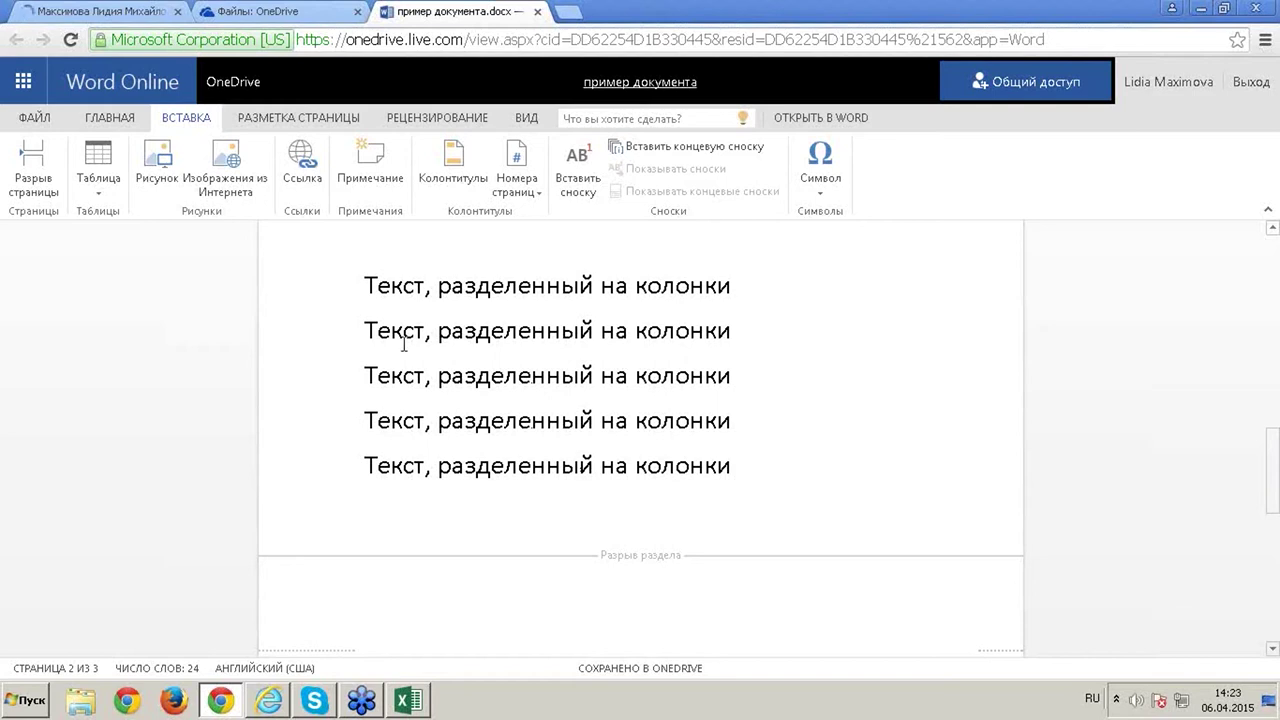
pyautogui.click(648, 331)
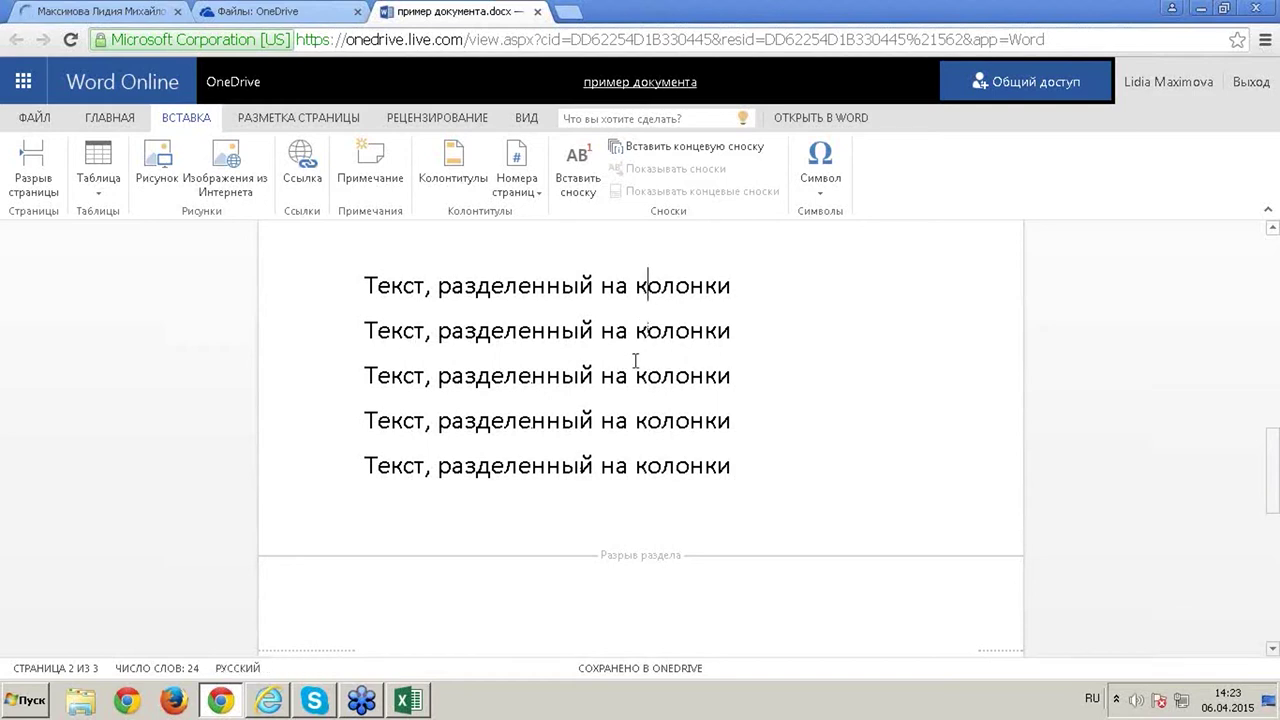
pyautogui.click(520, 284)
pyautogui.scroll(-6, 667, 390)
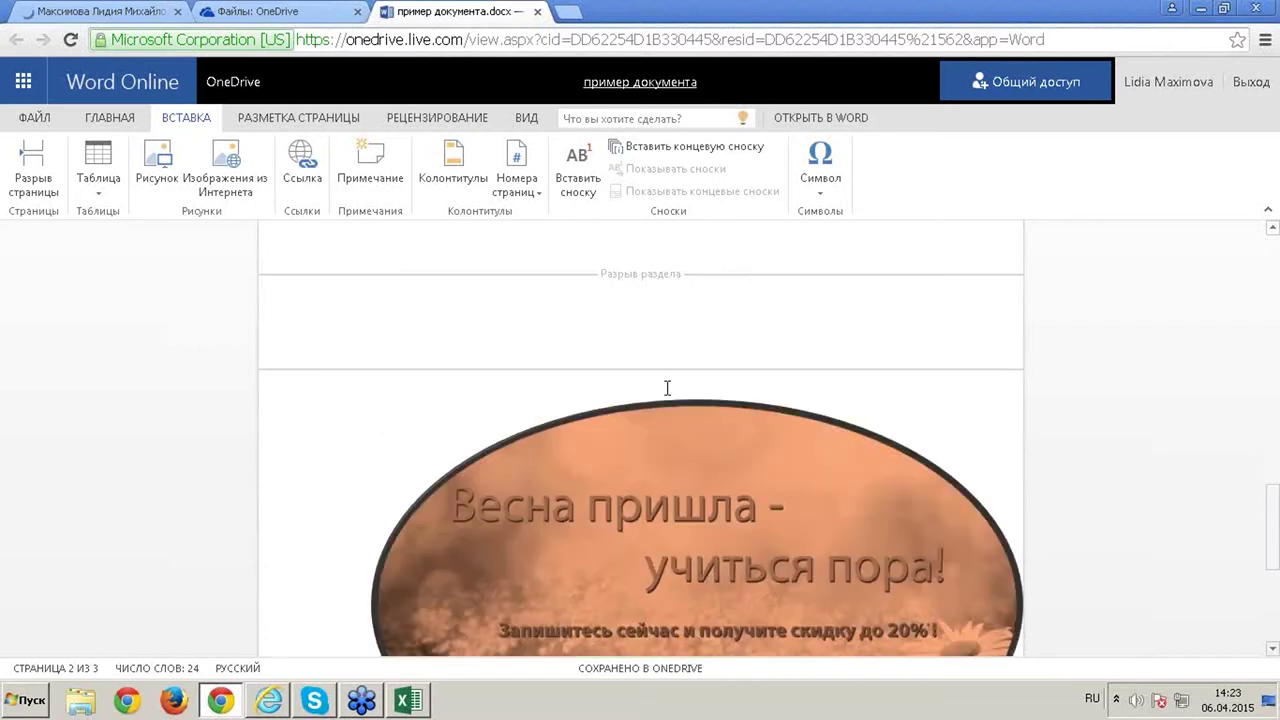
# Select the oval spring banner picture on the last page and examine its picture formatting options
pyautogui.click(662, 420)
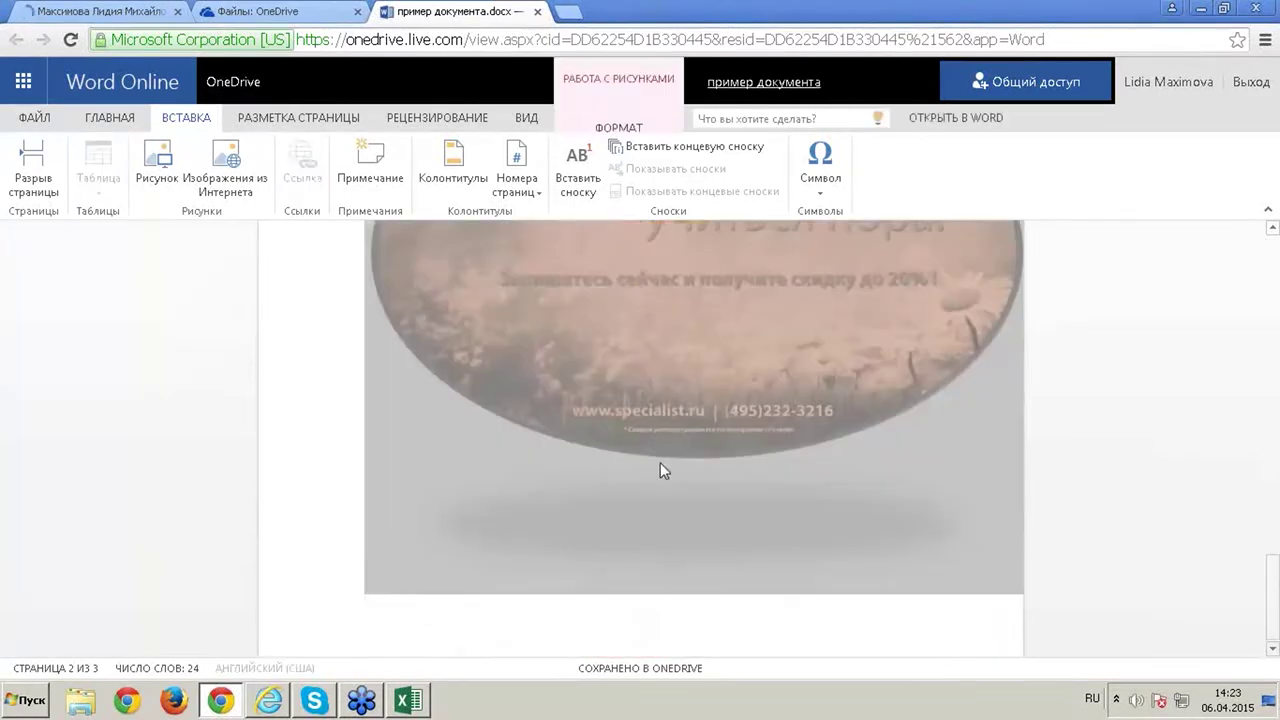
pyautogui.scroll(1, 640, 400)
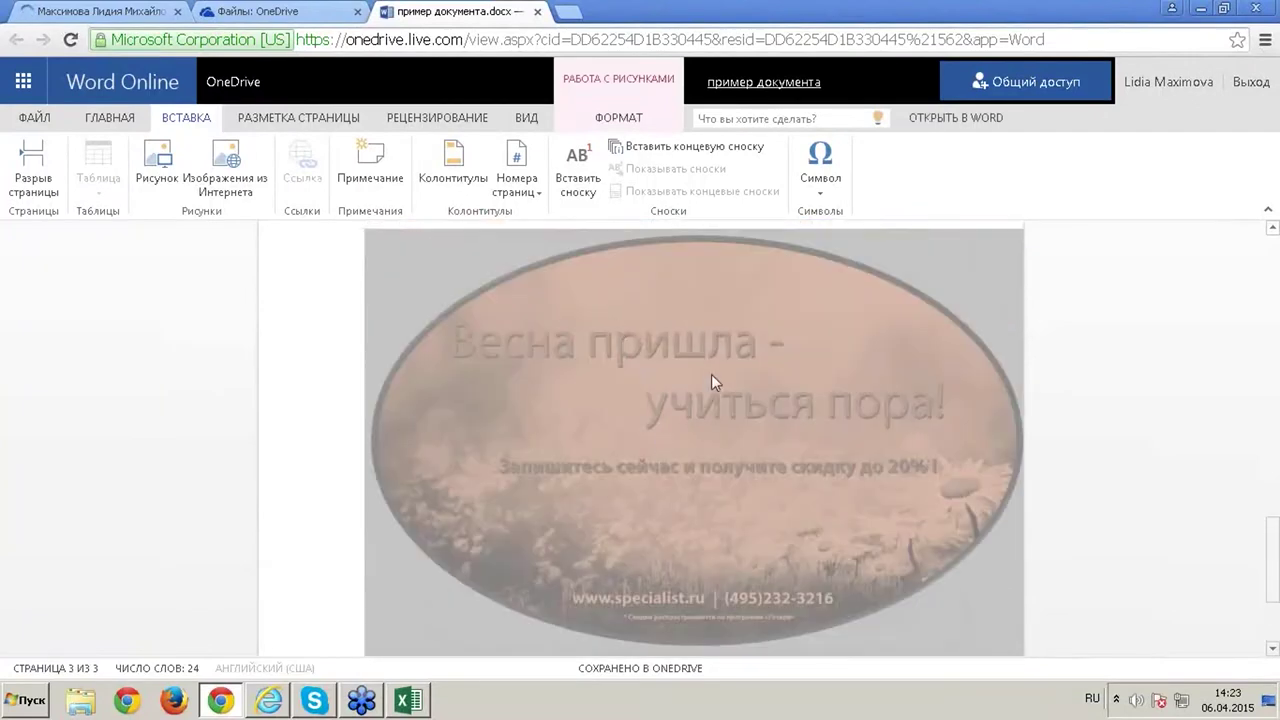
pyautogui.click(620, 118)
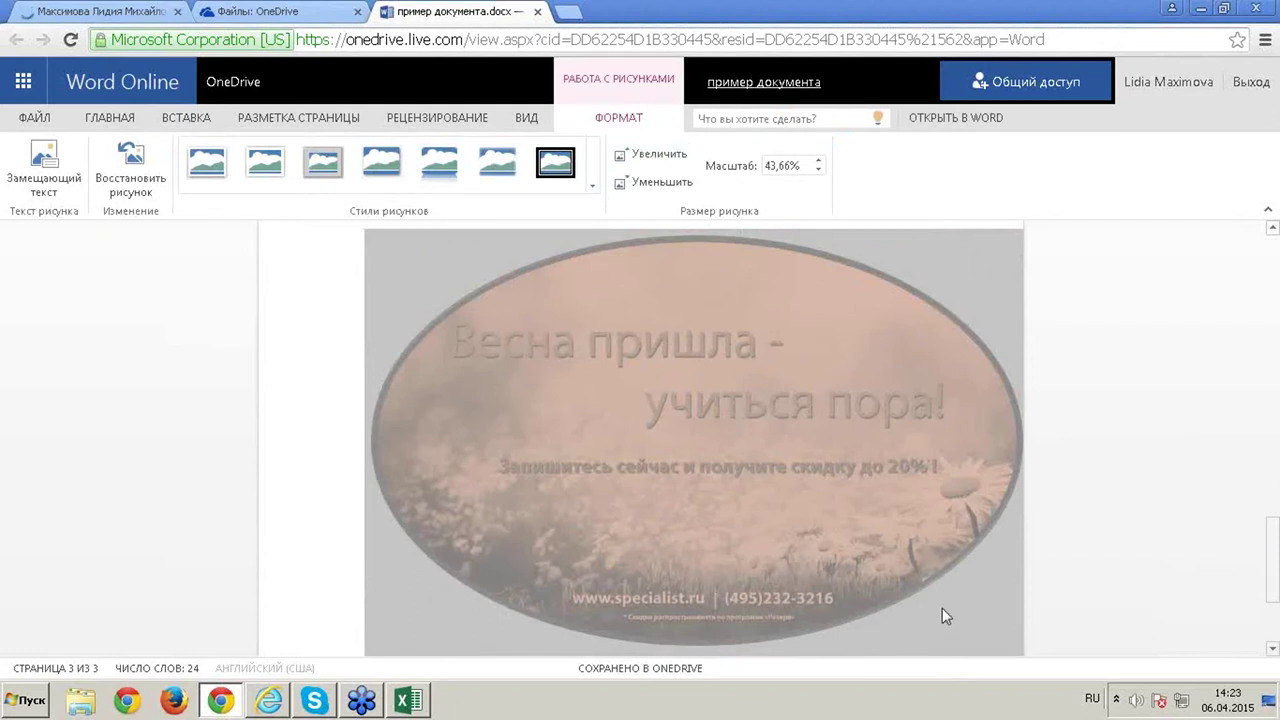
pyautogui.scroll(-1, 930, 602)
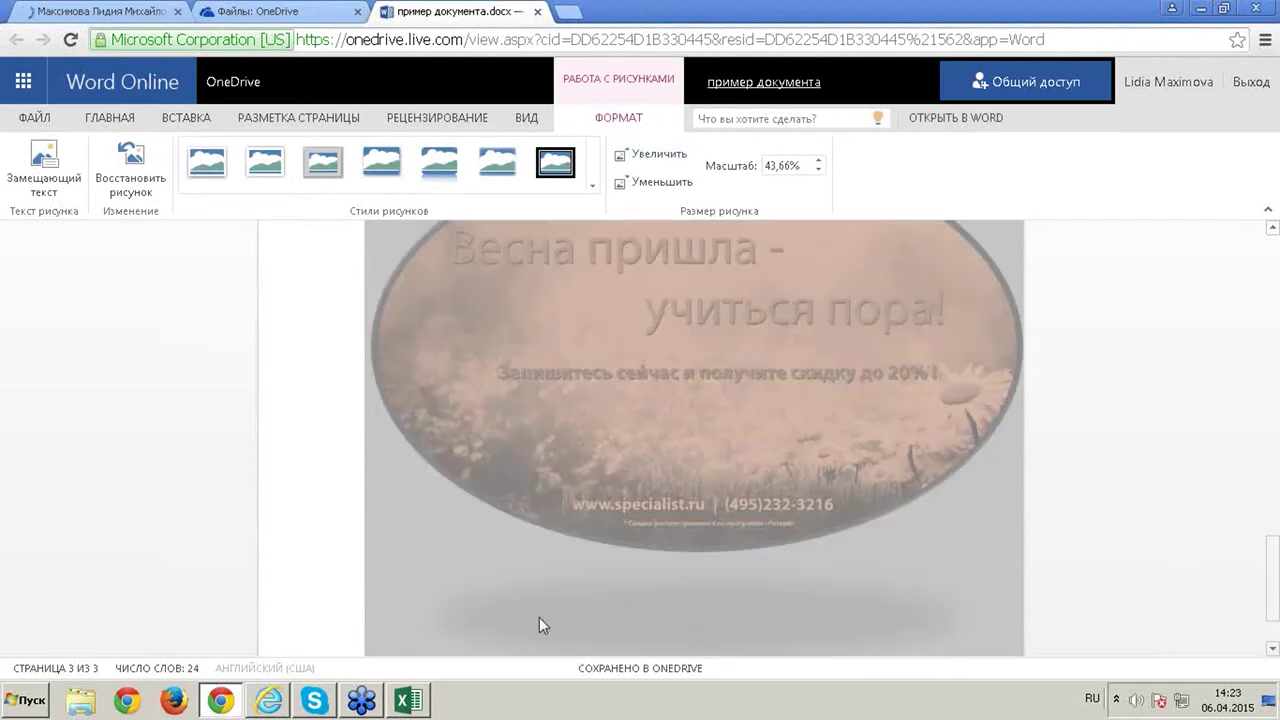
pyautogui.scroll(-1, 676, 613)
pyautogui.scroll(2, 791, 538)
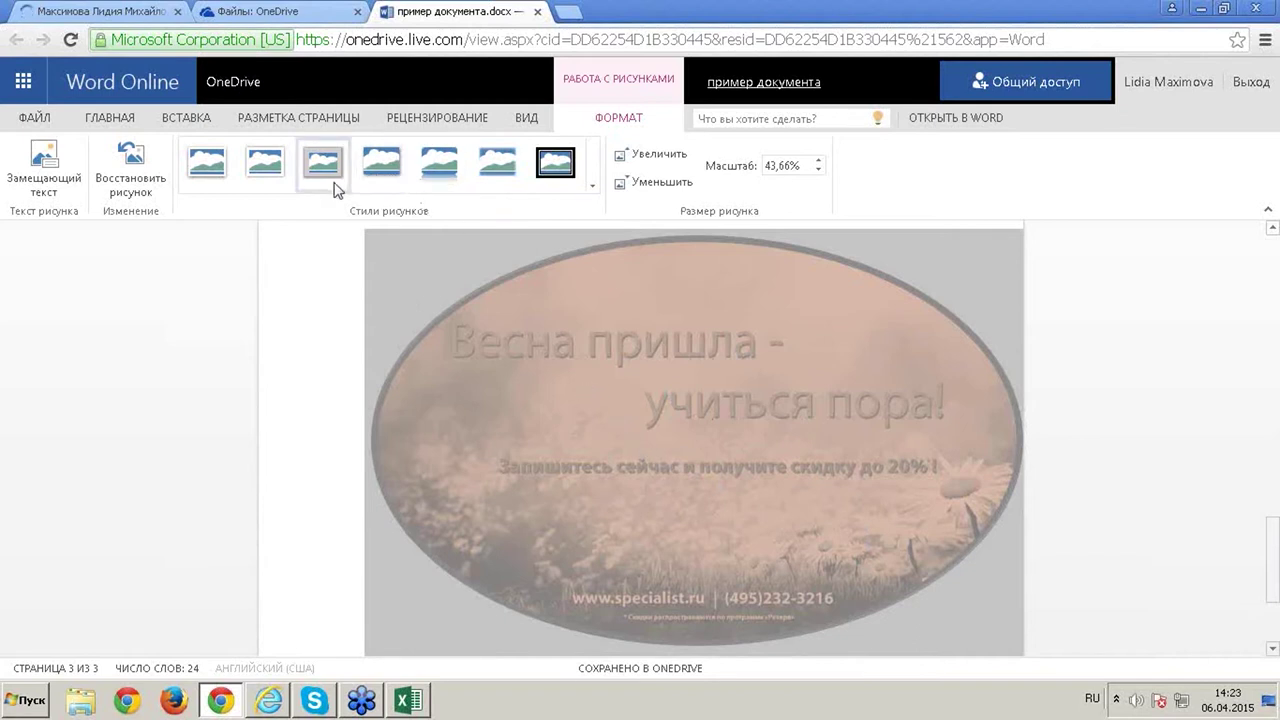
# Apply the reflected rounded rectangle style to the spring banner picture, and reset the picture to its original appearance
pyautogui.click(447, 178)
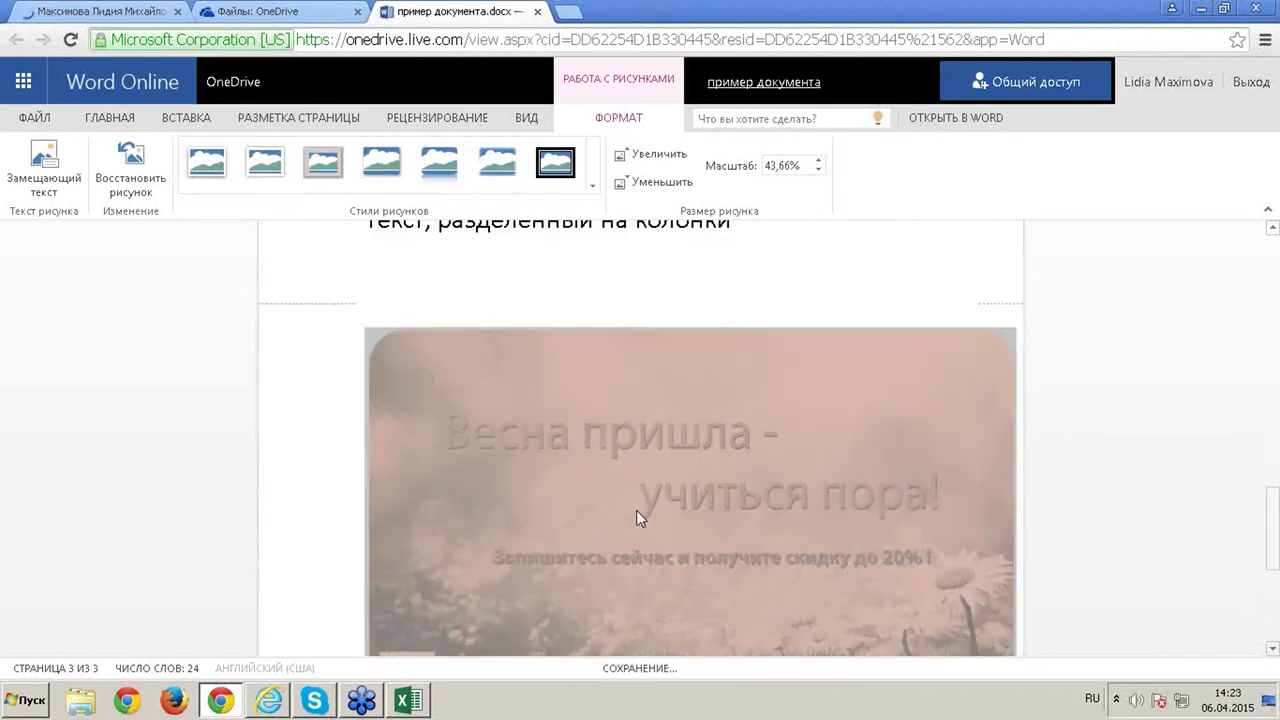
pyautogui.scroll(-1, 720, 515)
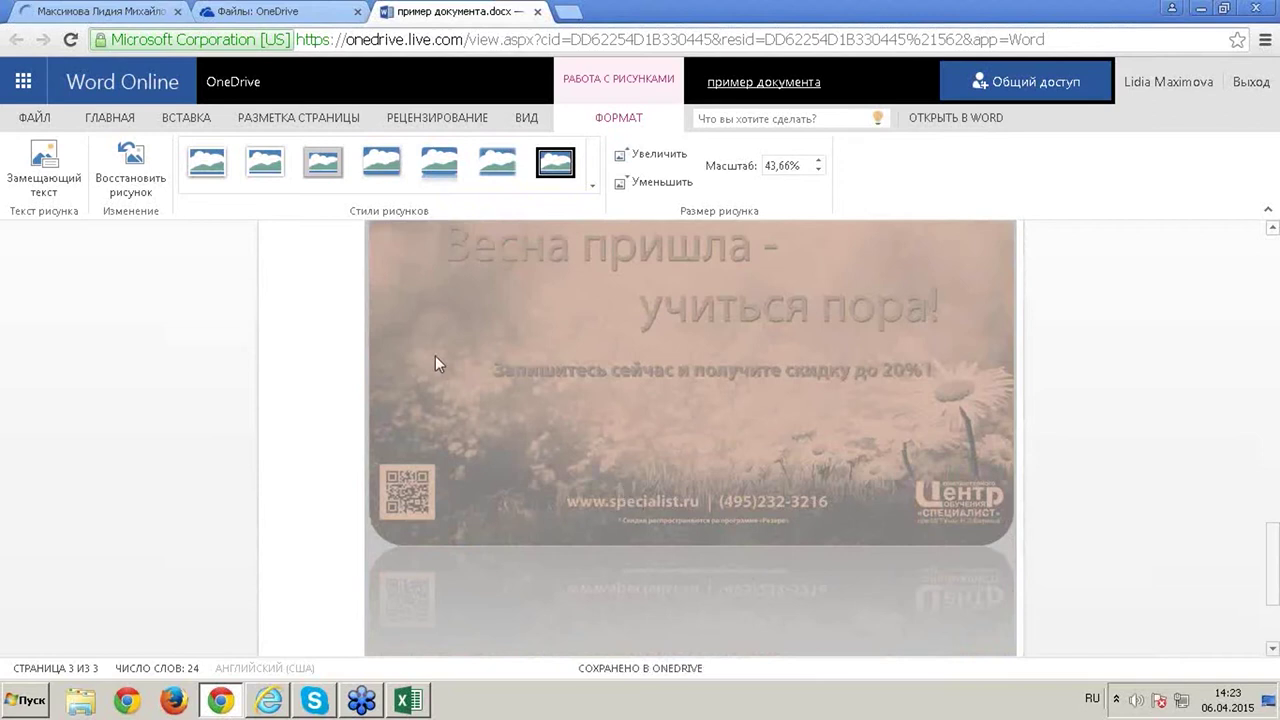
pyautogui.scroll(1, 620, 392)
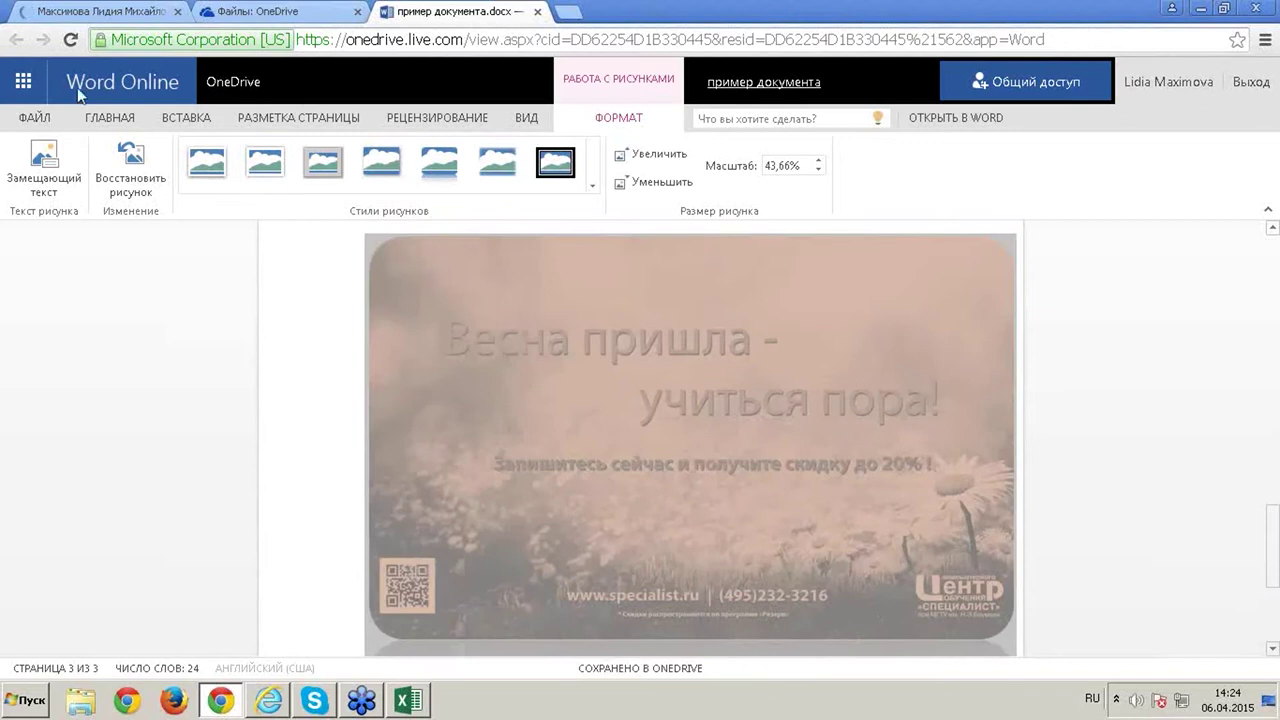
pyautogui.click(148, 180)
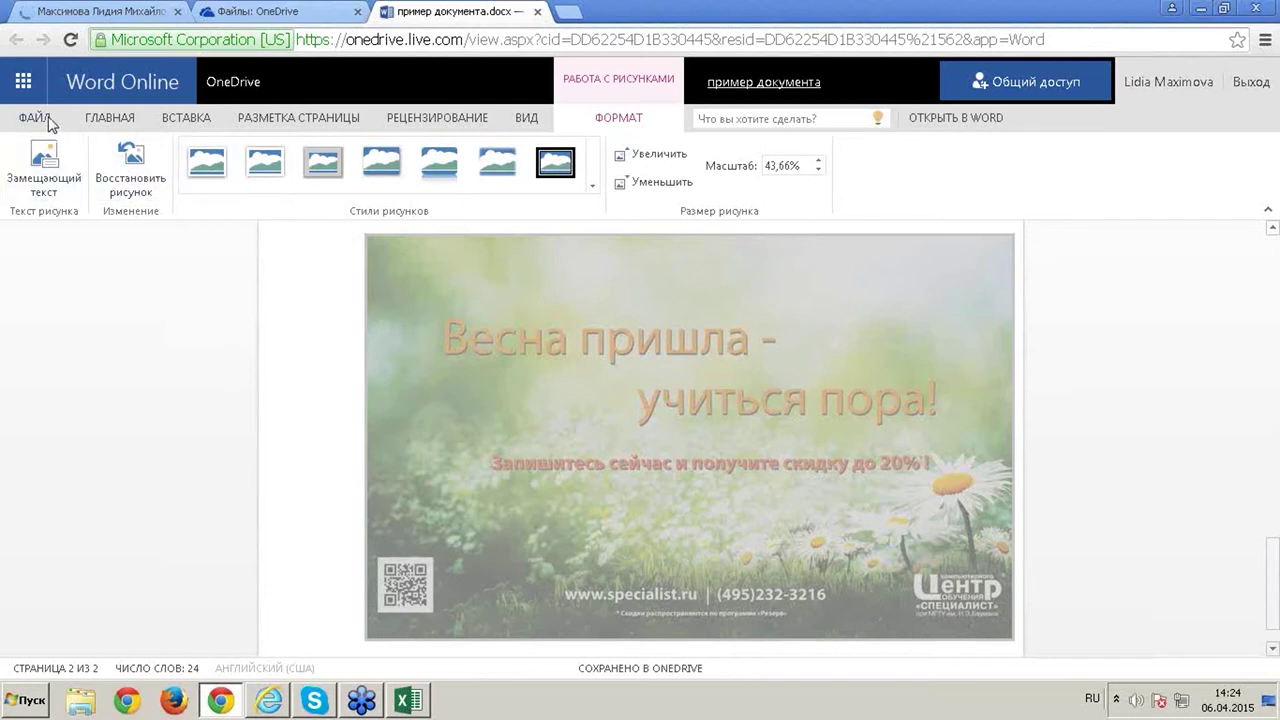
# Undo the reset of the spring banner picture
pyautogui.click(106, 120)
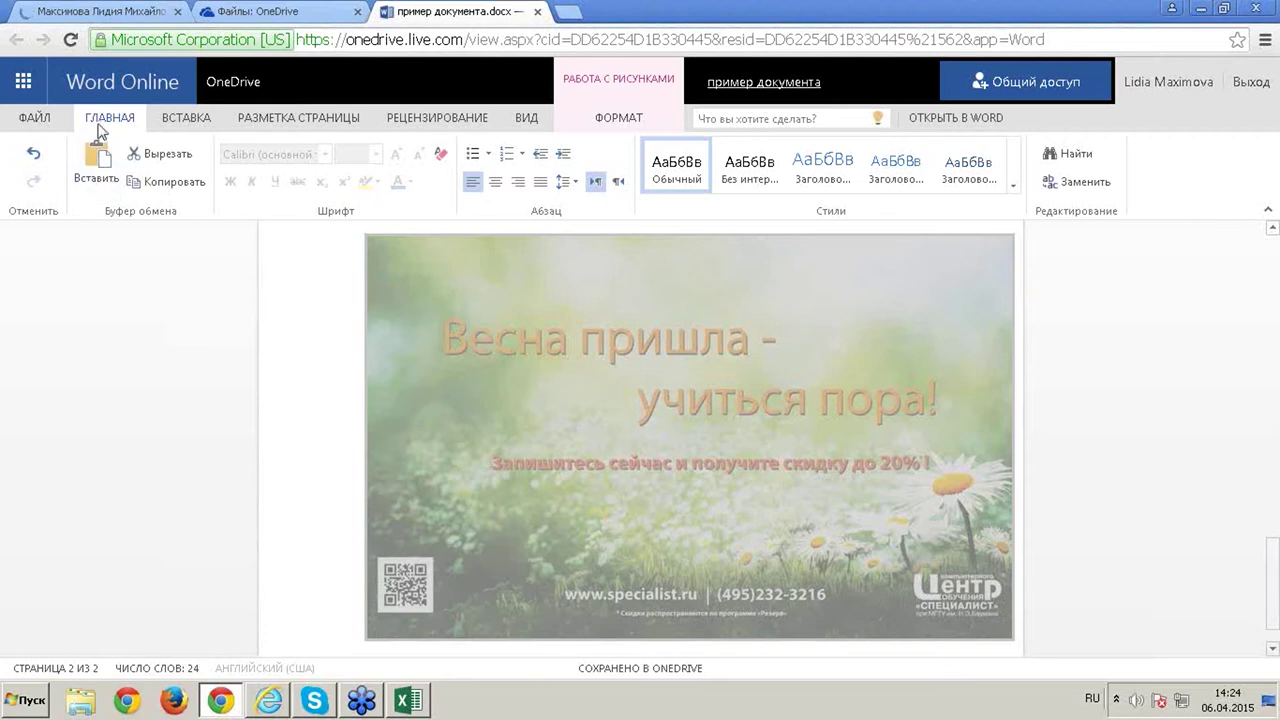
pyautogui.click(32, 157)
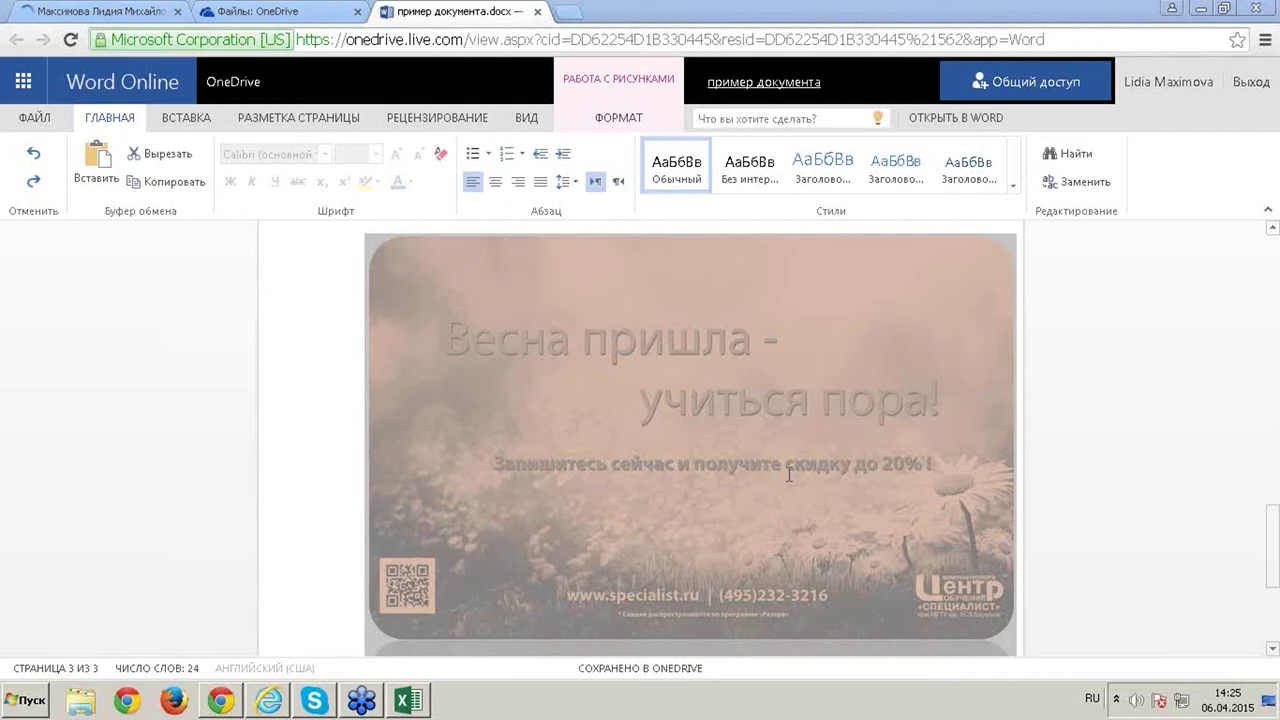
pyautogui.click(745, 20)
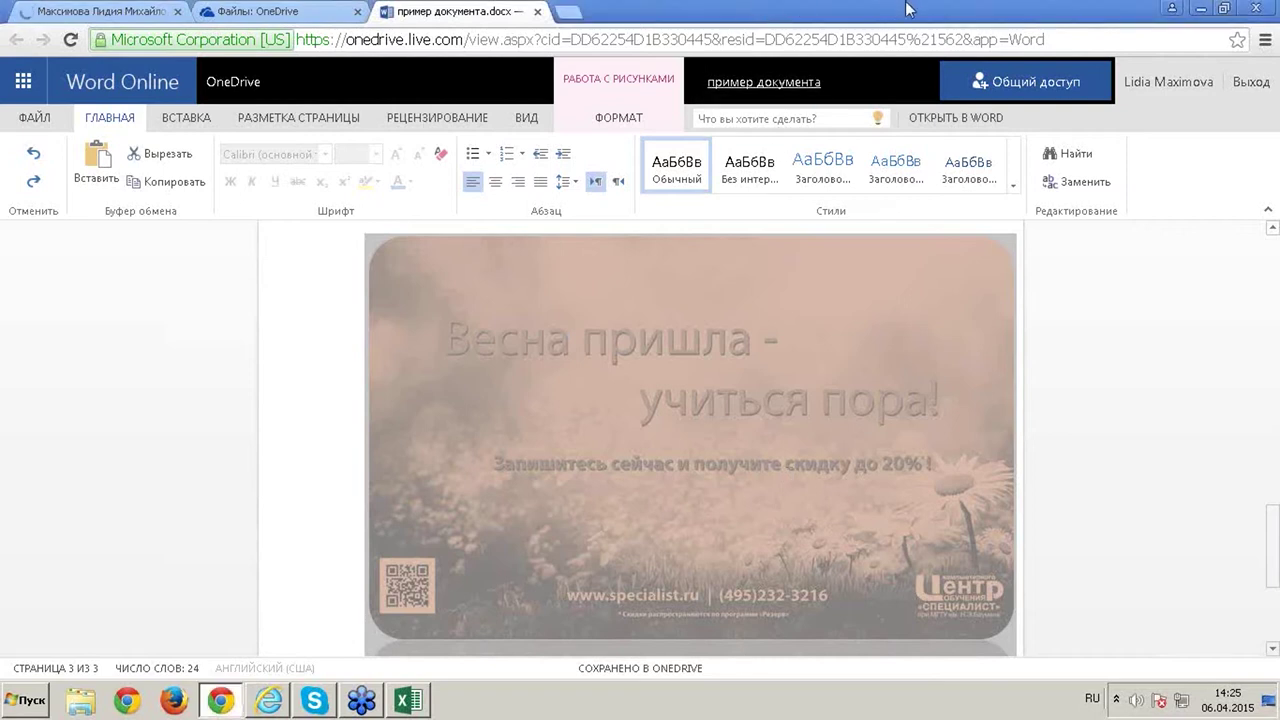
pyautogui.moveTo(911, 10); pyautogui.dragTo(673, 58)
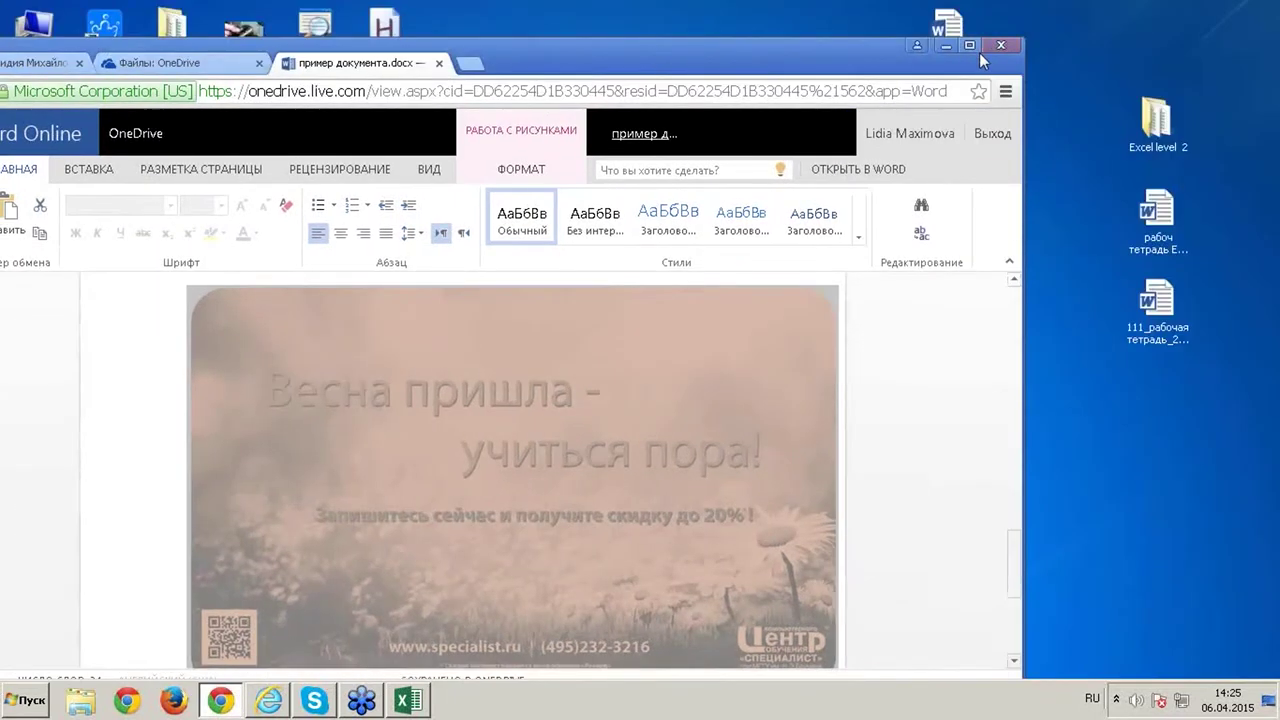
pyautogui.click(1006, 91)
pyautogui.click(735, 47)
pyautogui.doubleClick(700, 76)
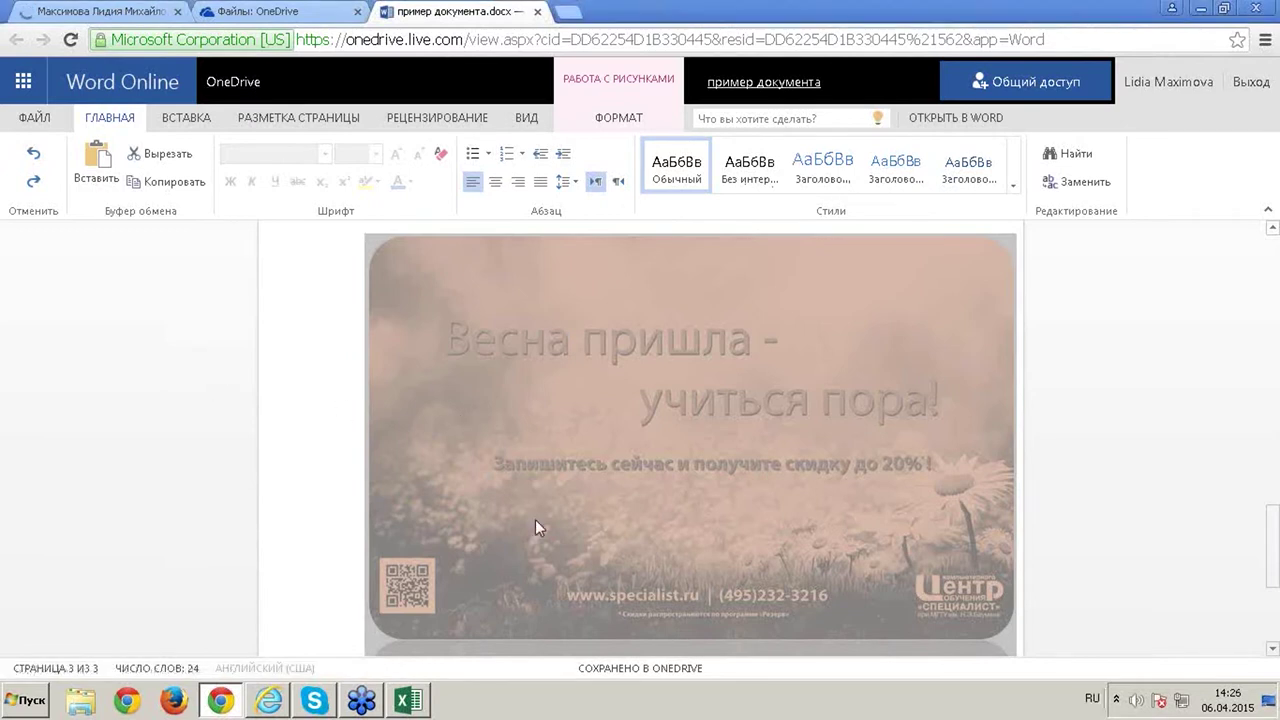
# Insert an empty paragraph below the spring banner picture at the end of the document and remove it again
pyautogui.scroll(-2, 535, 520)
pyautogui.scroll(2, 535, 520)
pyautogui.scroll(15, 537, 527)
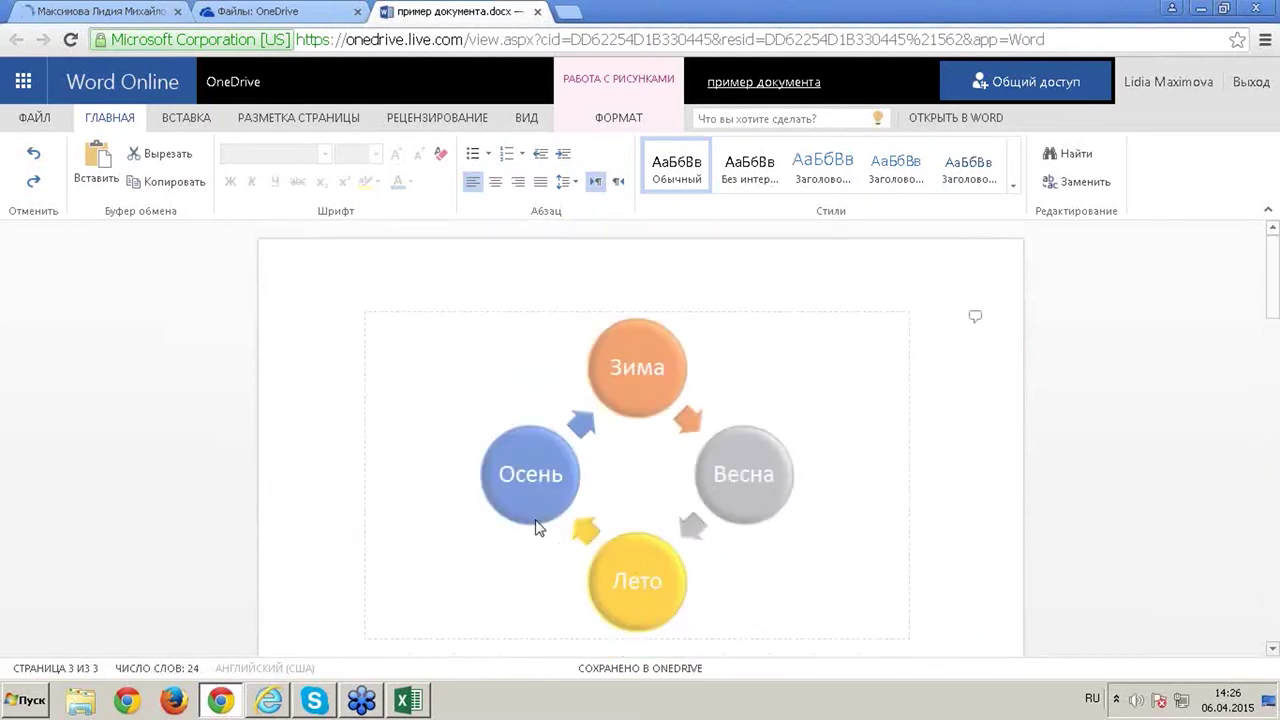
pyautogui.scroll(-10, 537, 527)
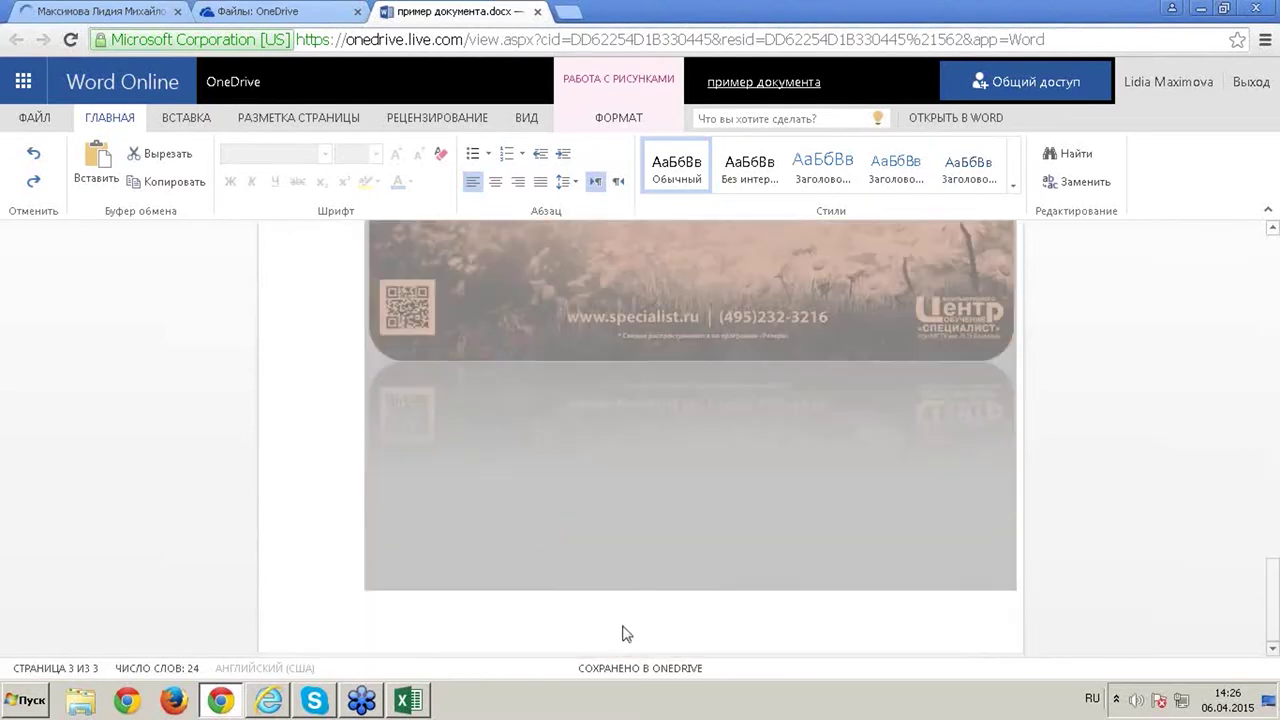
pyautogui.click(619, 625)
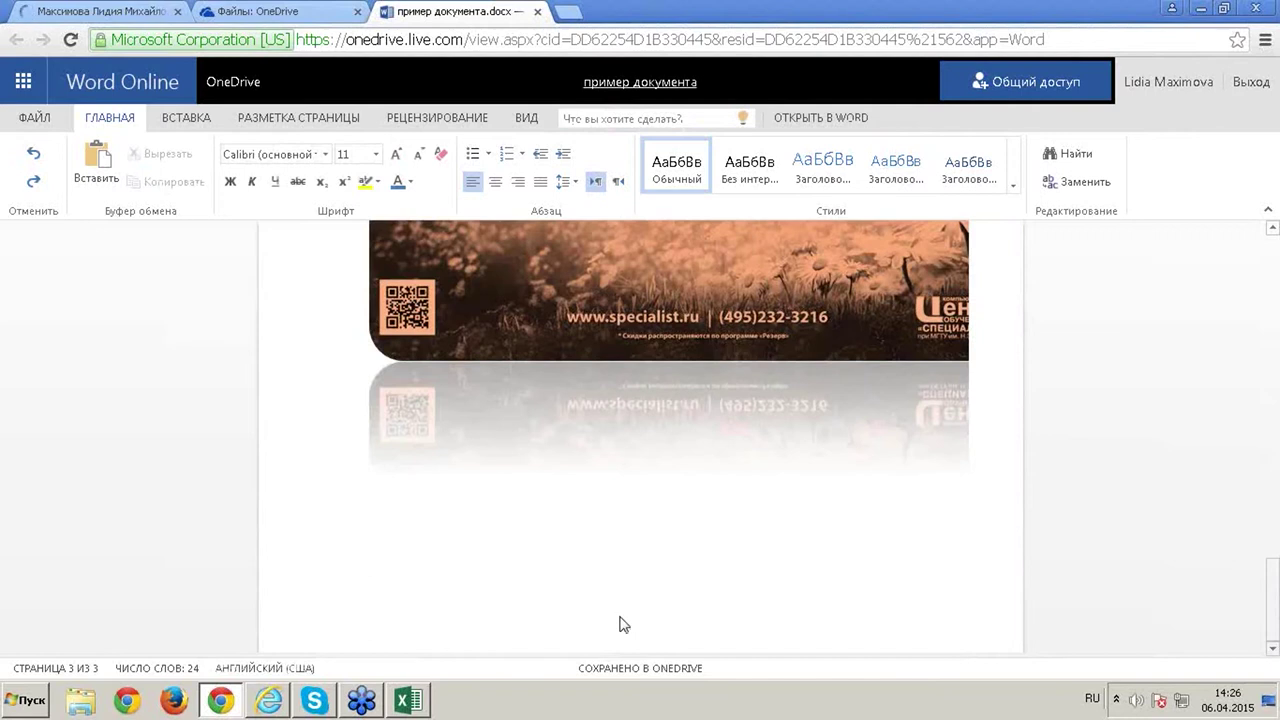
pyautogui.press('Return')
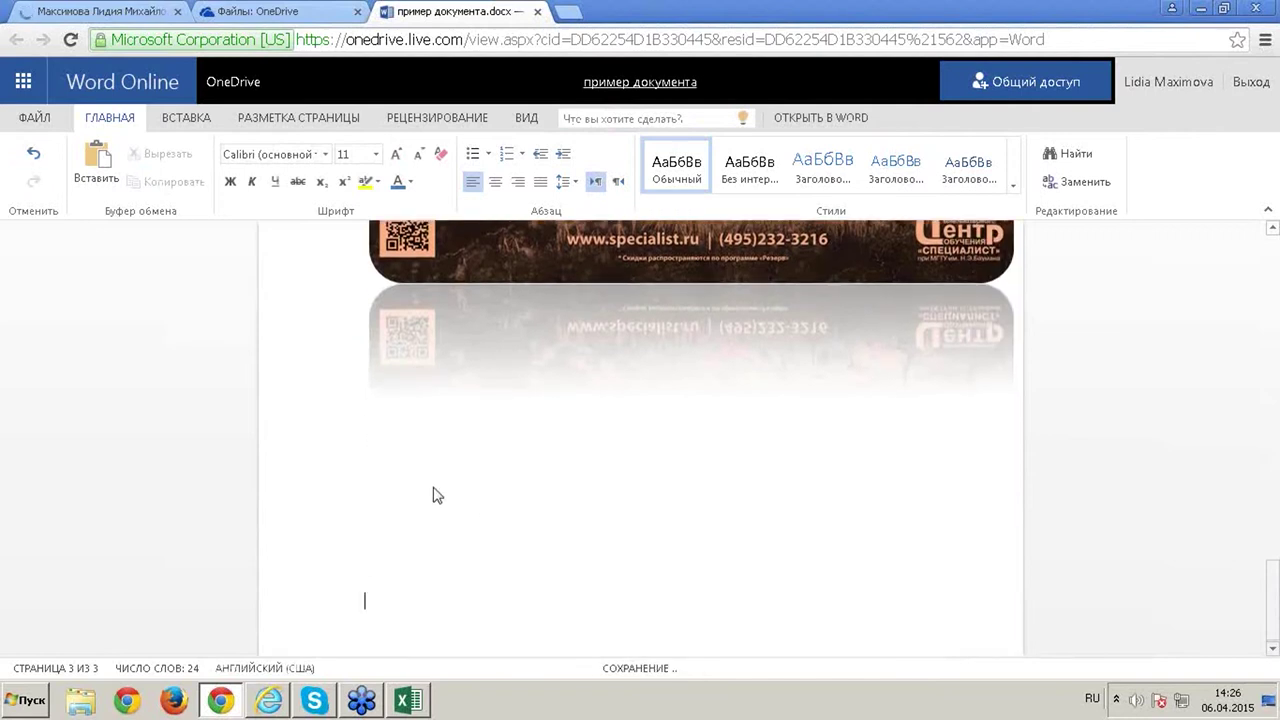
pyautogui.press('BackSpace')
# Create a sharing link to пример документа.docx with the Редактирование permission
pyautogui.click(998, 85)
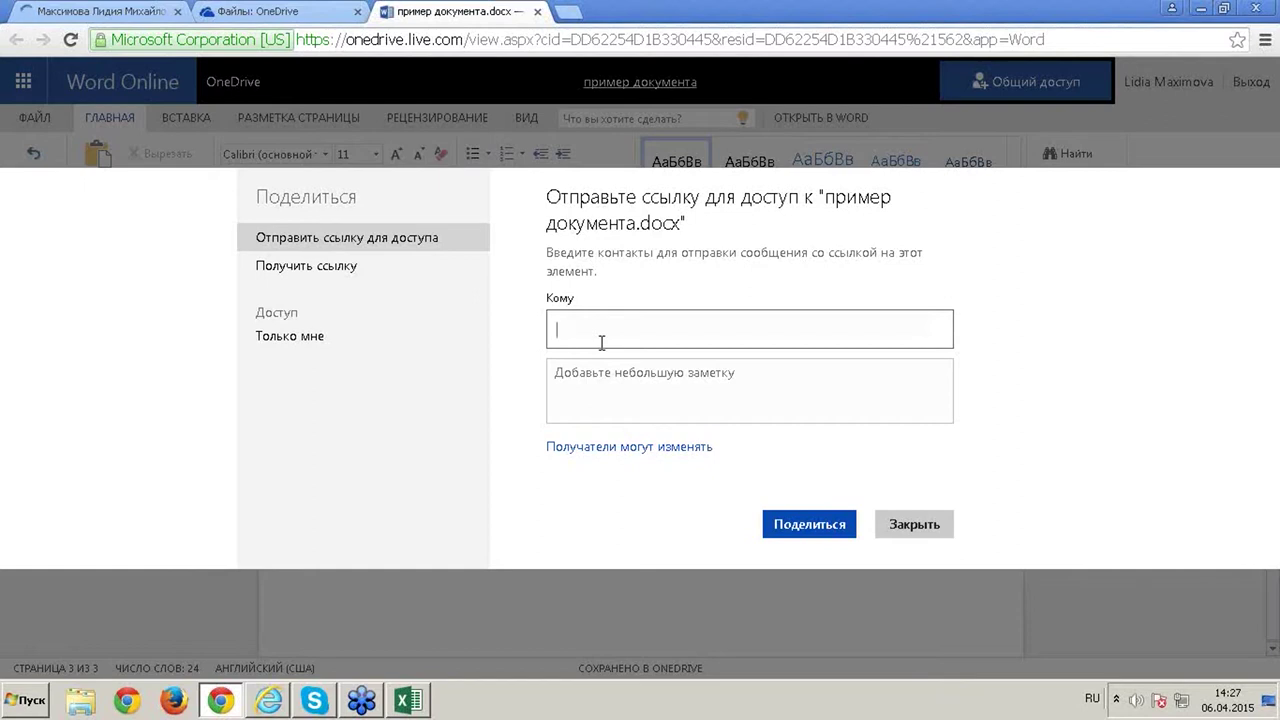
pyautogui.click(335, 273)
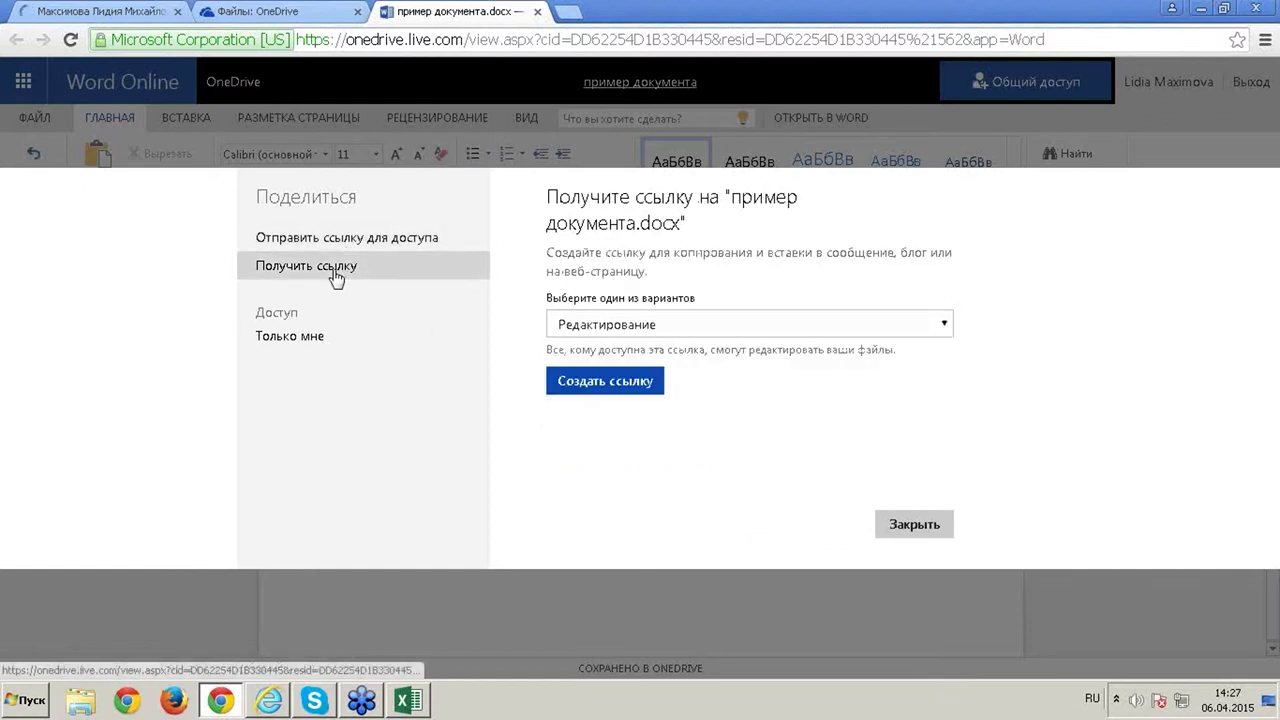
pyautogui.click(608, 332)
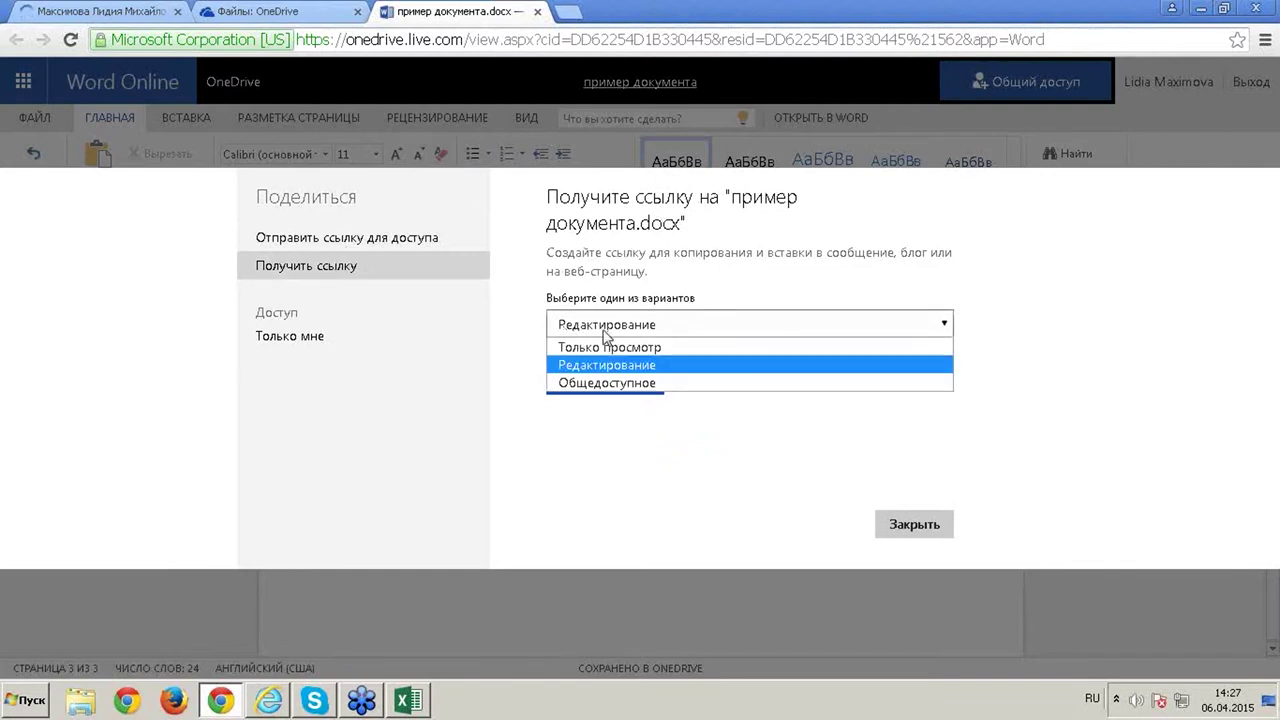
pyautogui.click(645, 365)
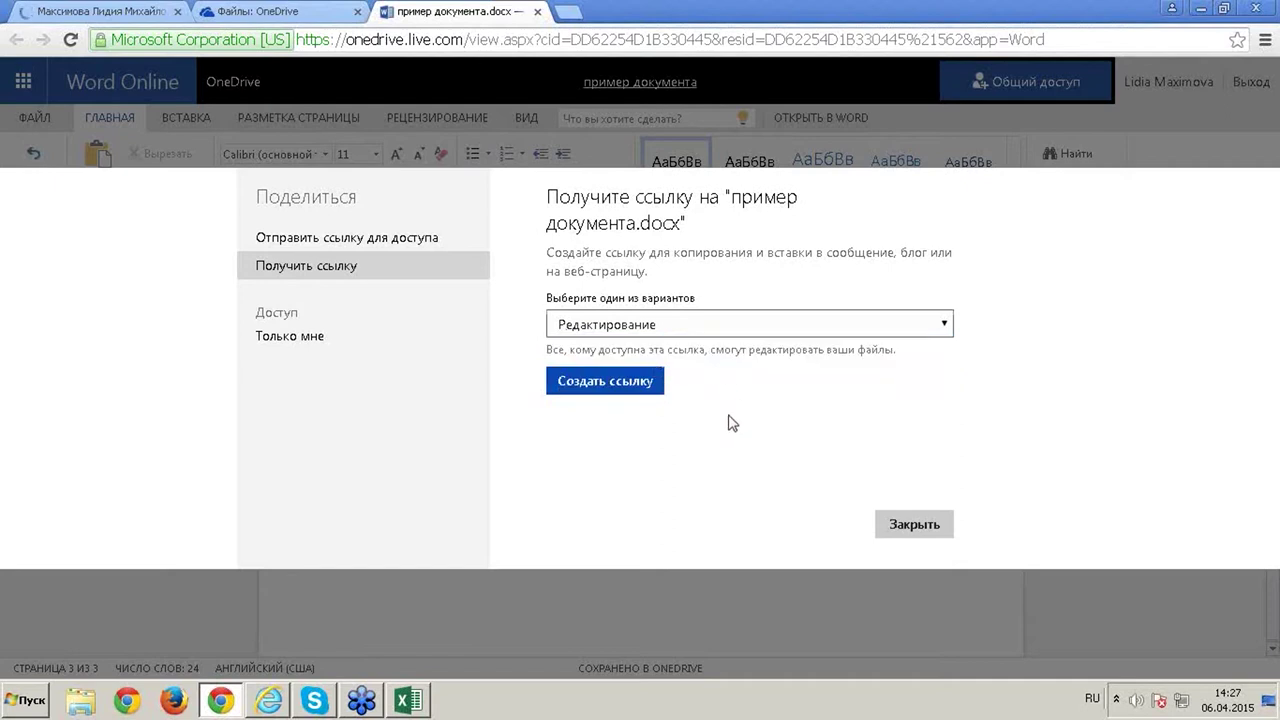
pyautogui.click(623, 384)
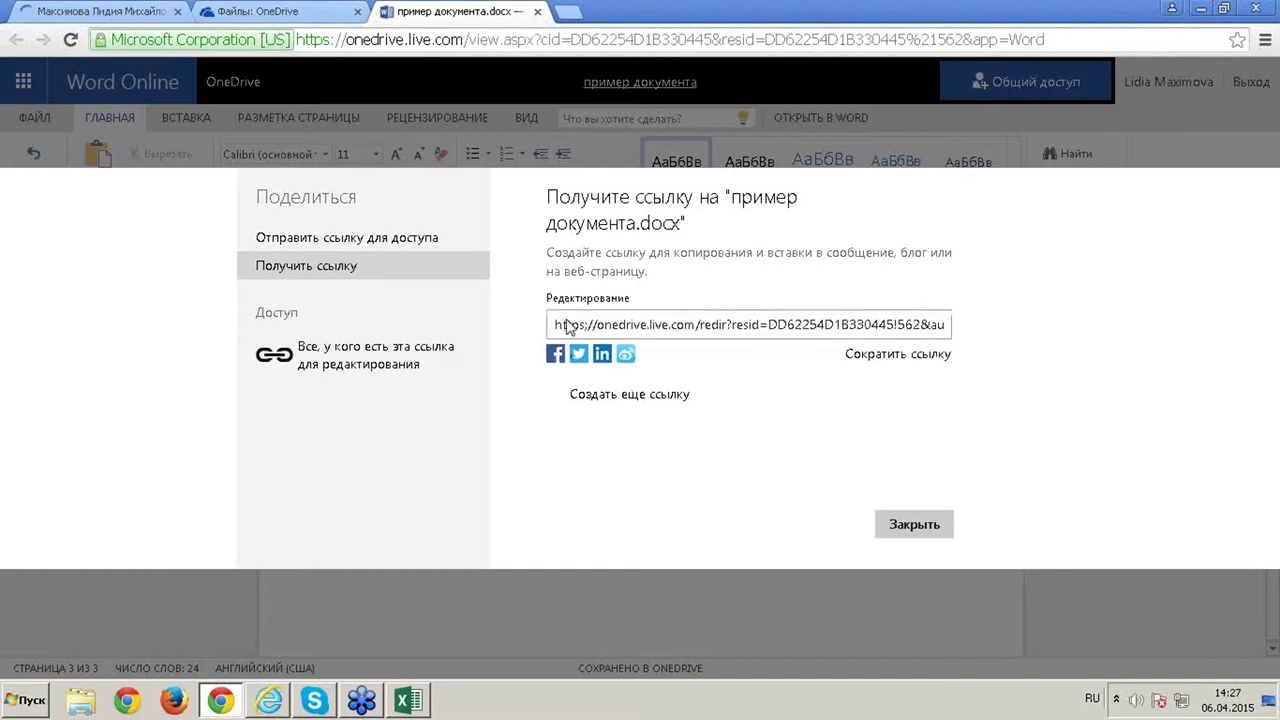
# Copy the new editing link and close the sharing dialog
pyautogui.click(645, 330)
pyautogui.rightClick(645, 328)
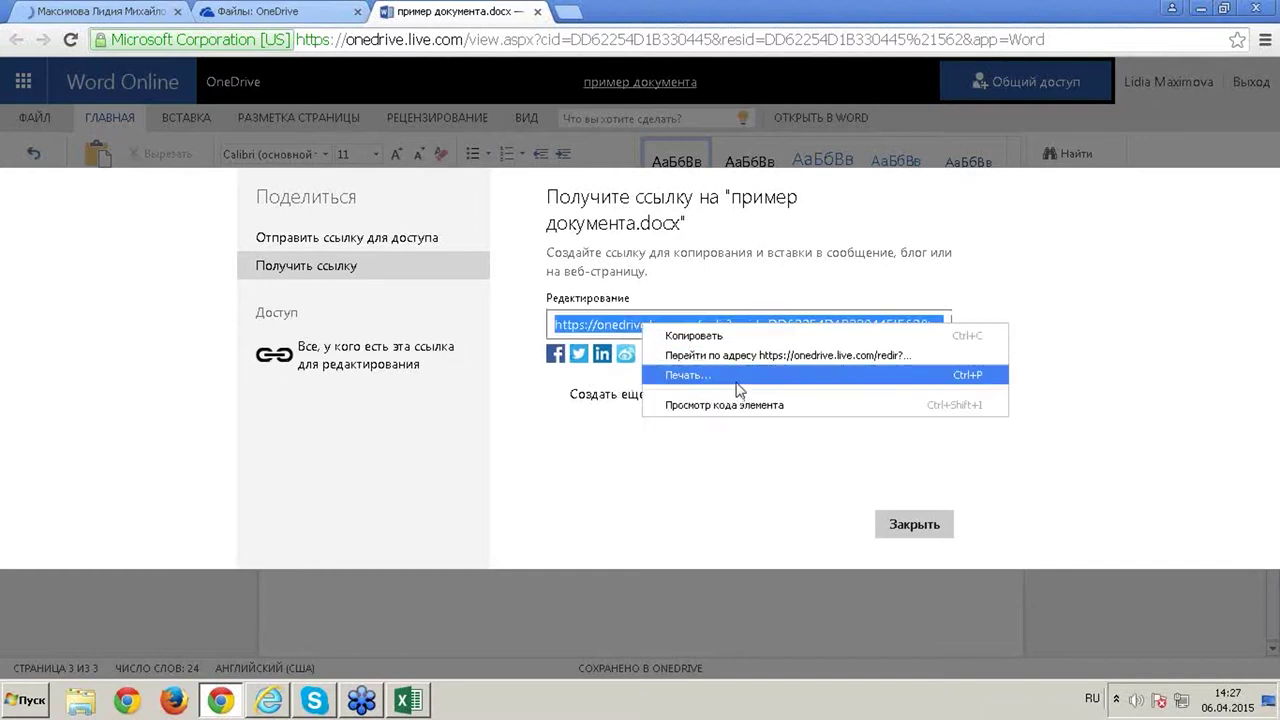
pyautogui.click(745, 334)
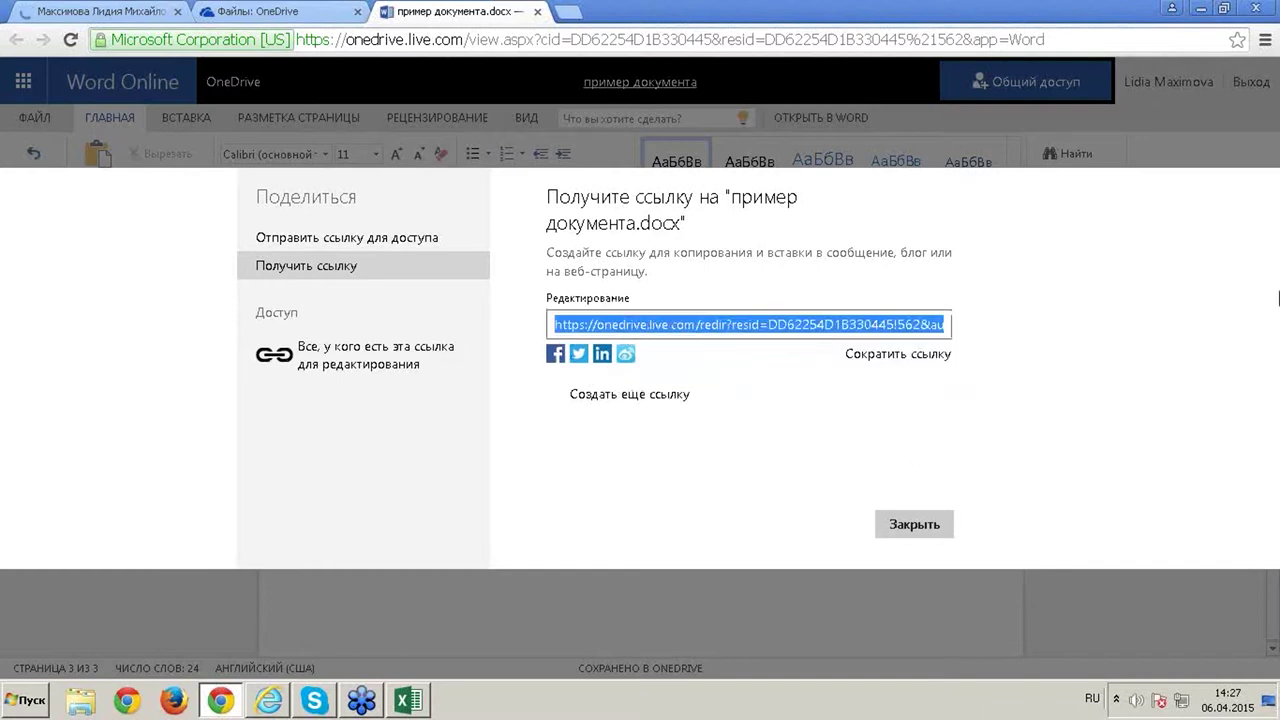
pyautogui.click(1275, 228)
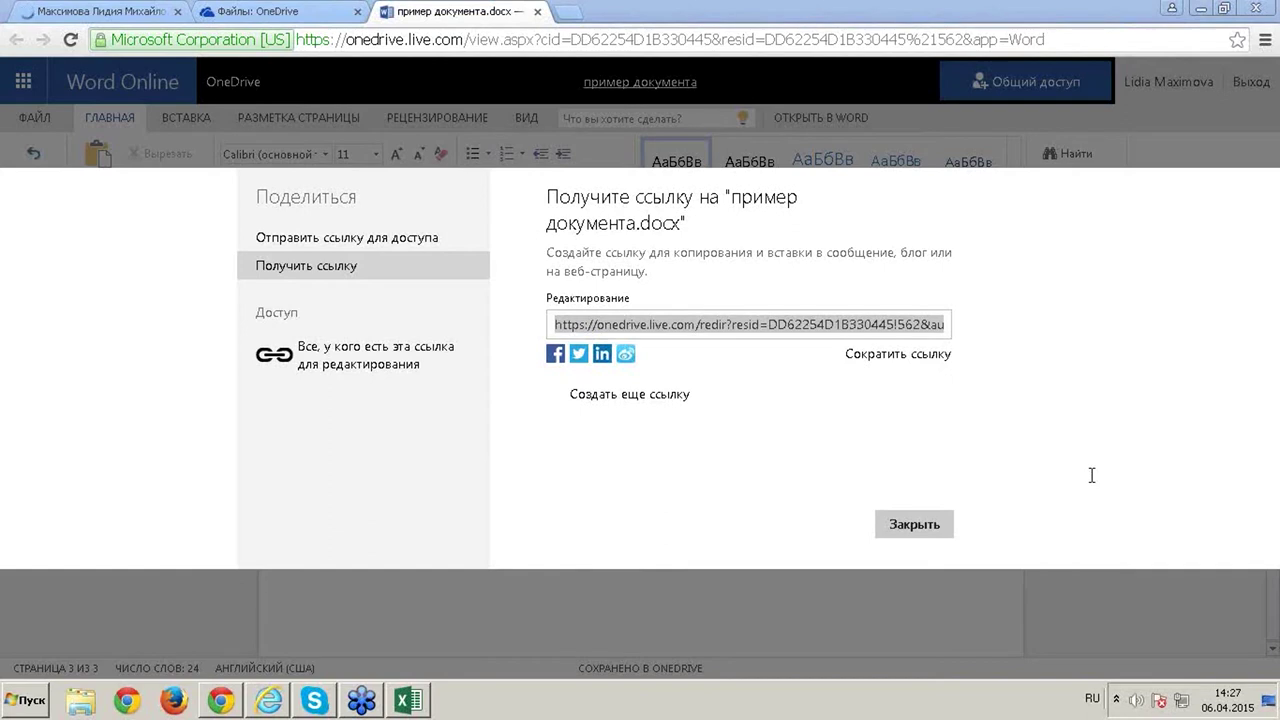
pyautogui.click(914, 525)
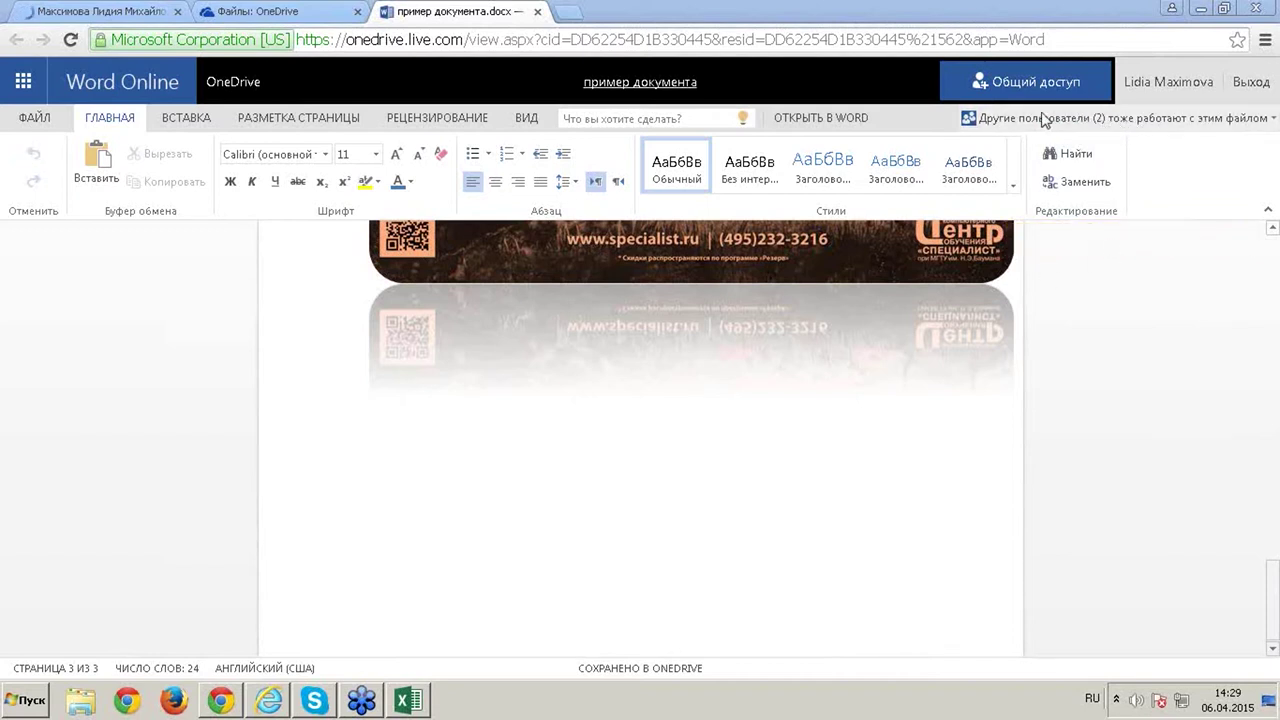
# Examine the list of other people working on the file and go to the first listed co-editor's position
pyautogui.click(1045, 118)
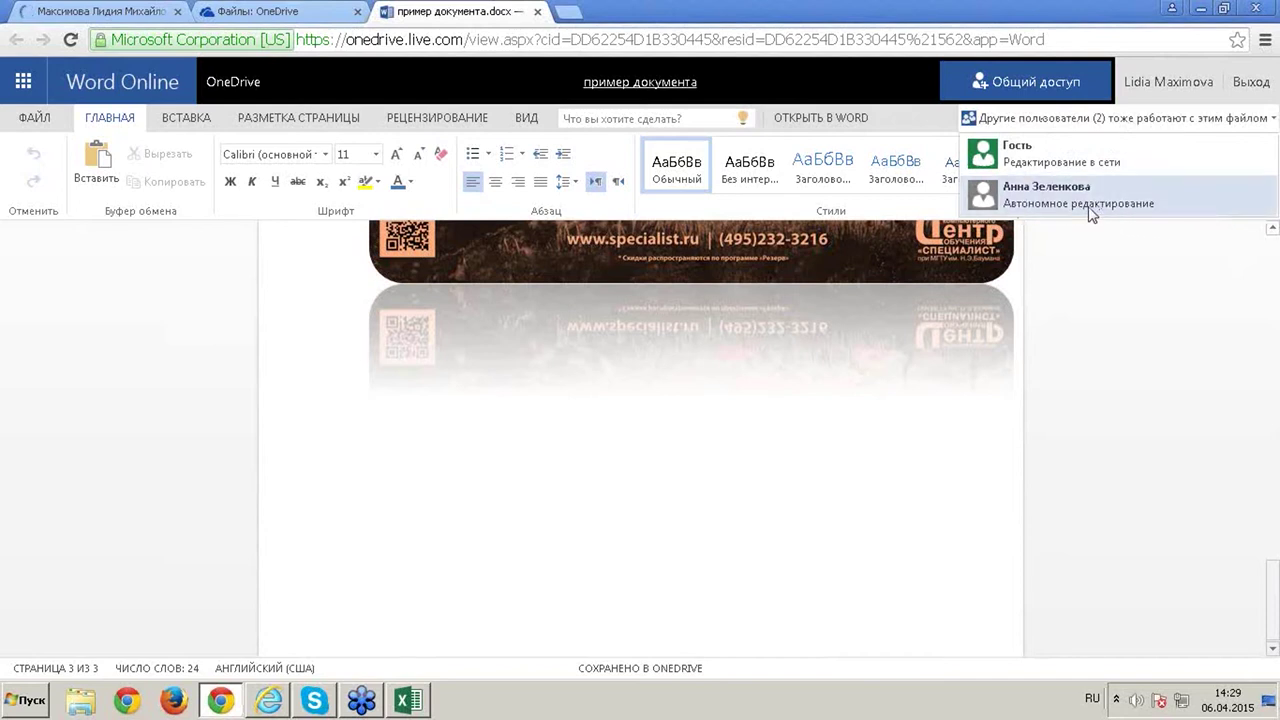
pyautogui.click(645, 515)
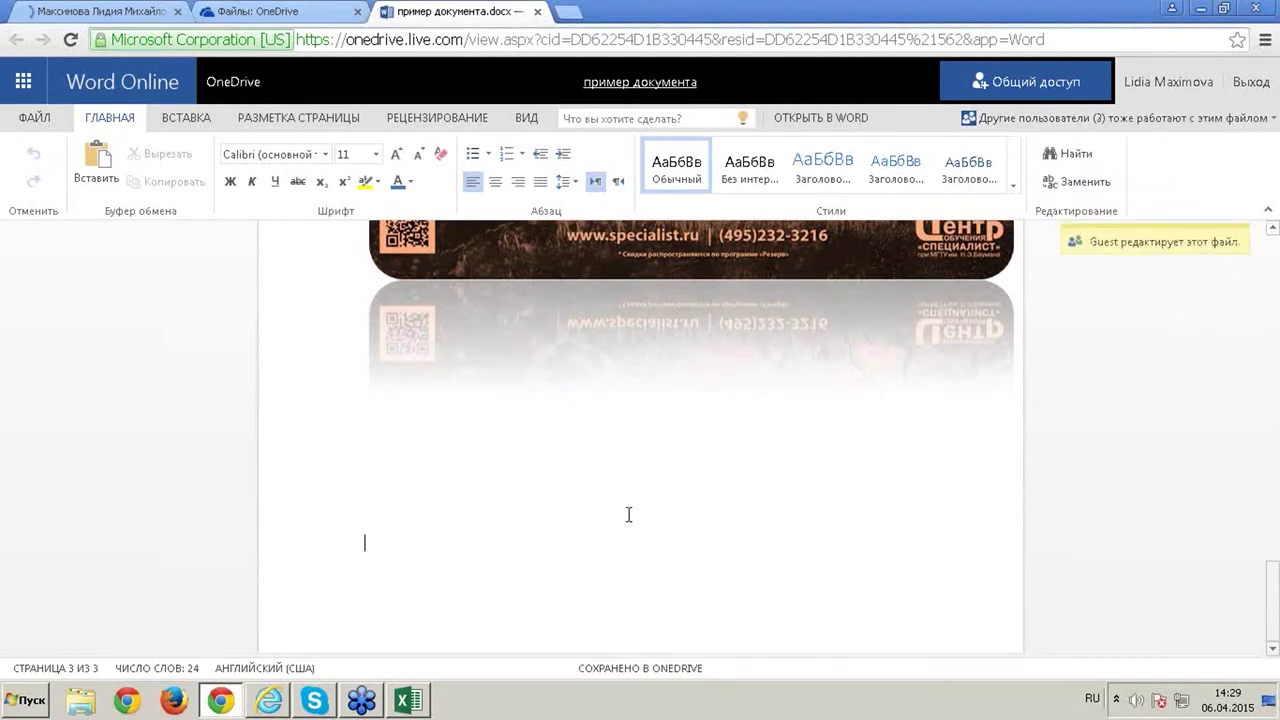
pyautogui.click(1098, 124)
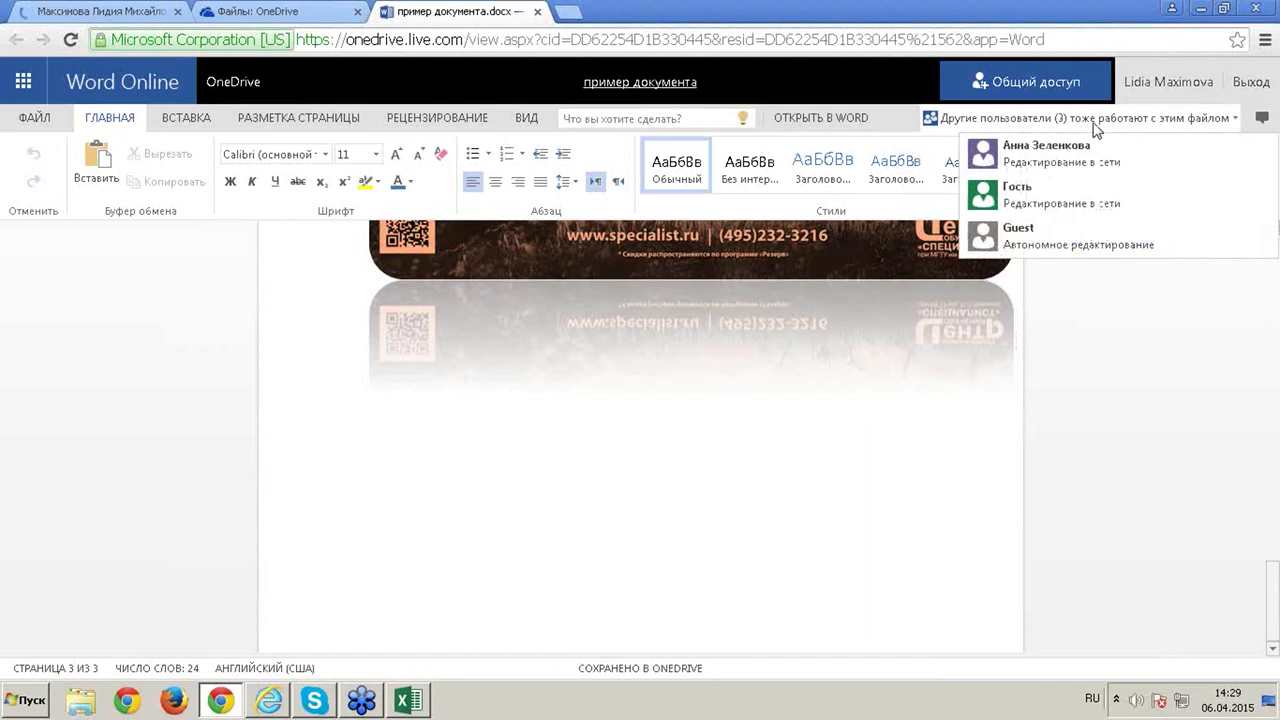
pyautogui.click(1073, 150)
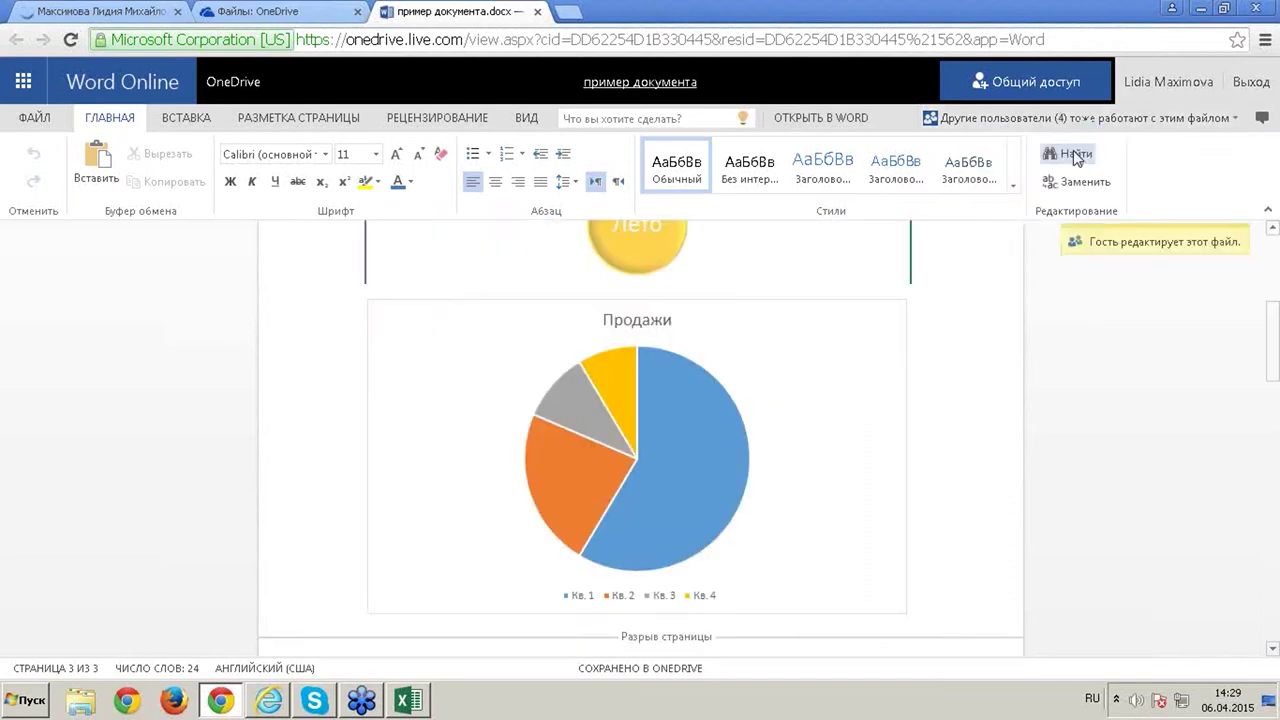
pyautogui.scroll(4, 537, 343)
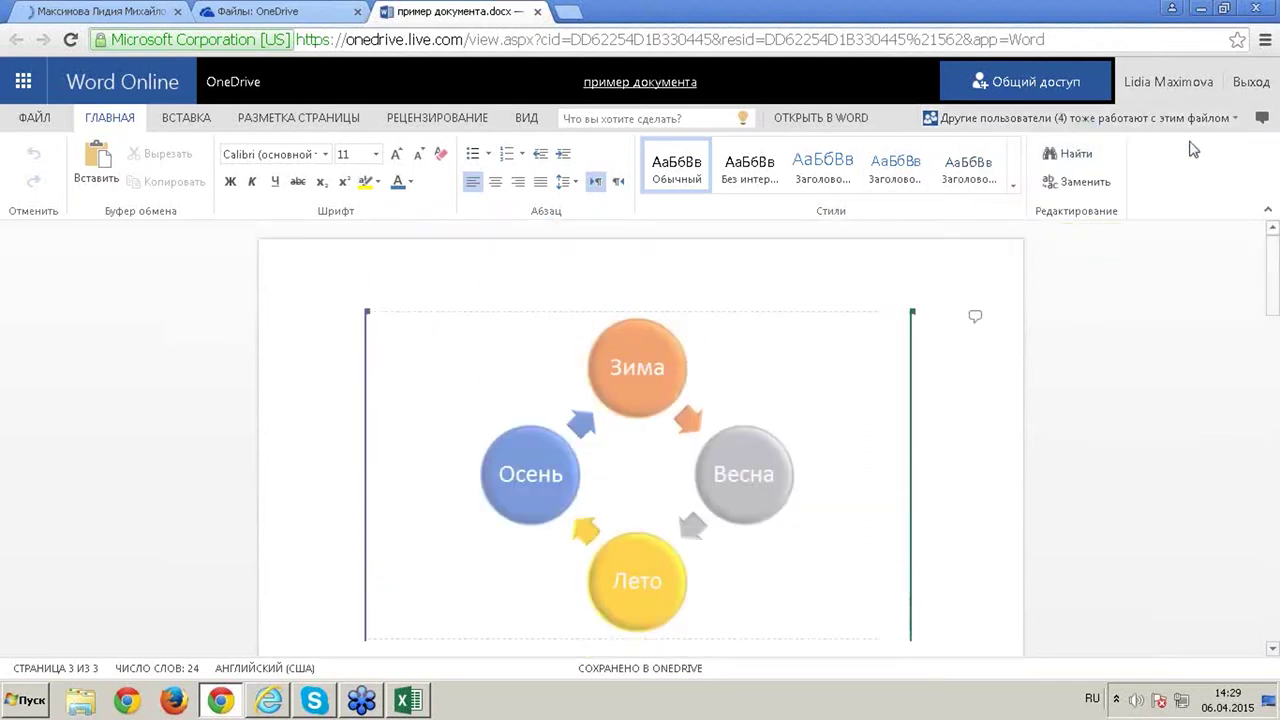
# Go to the first listed co-editor's current position, and check the Гость marker beside the seasons diagram
pyautogui.click(1031, 127)
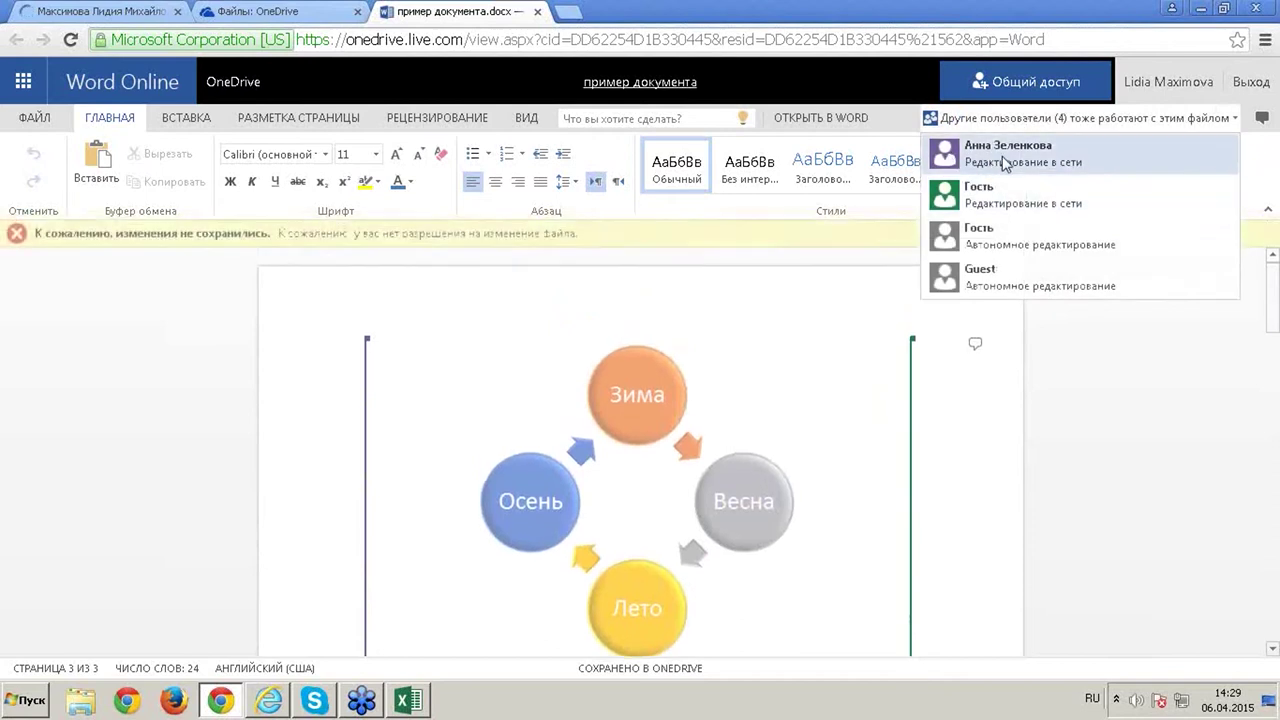
pyautogui.click(990, 158)
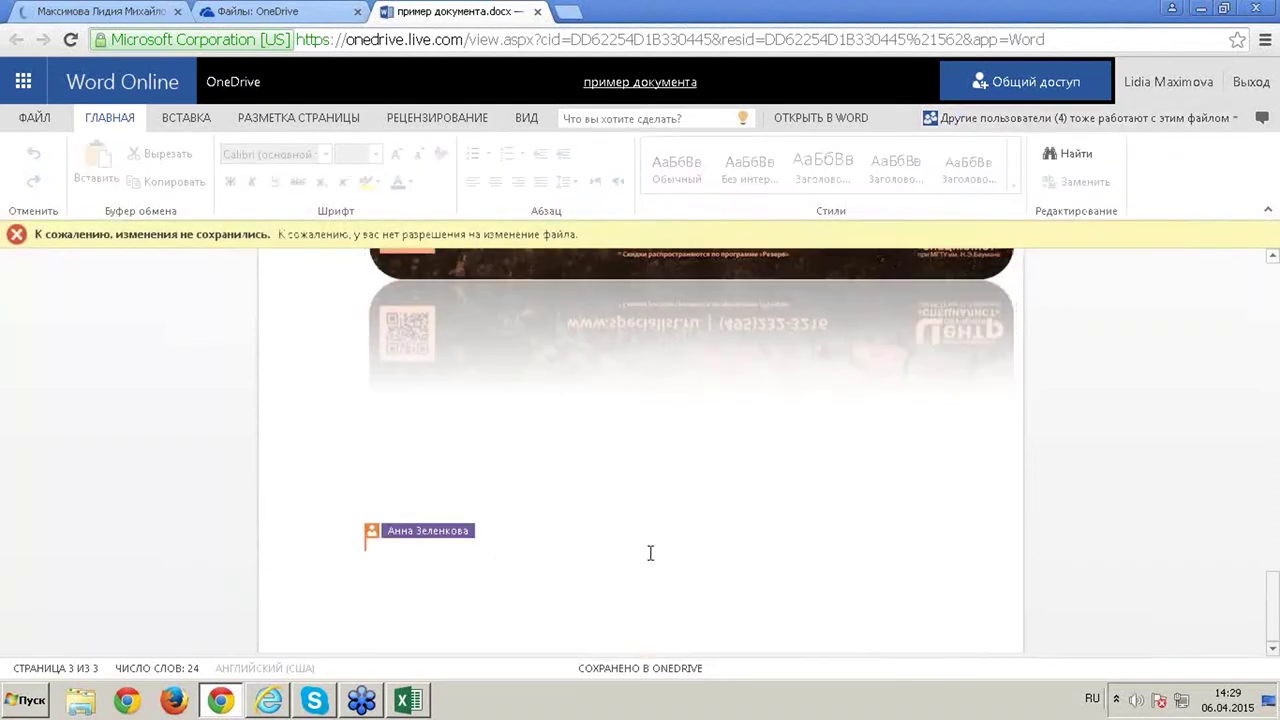
pyautogui.scroll(7, 648, 561)
pyautogui.scroll(5, 648, 556)
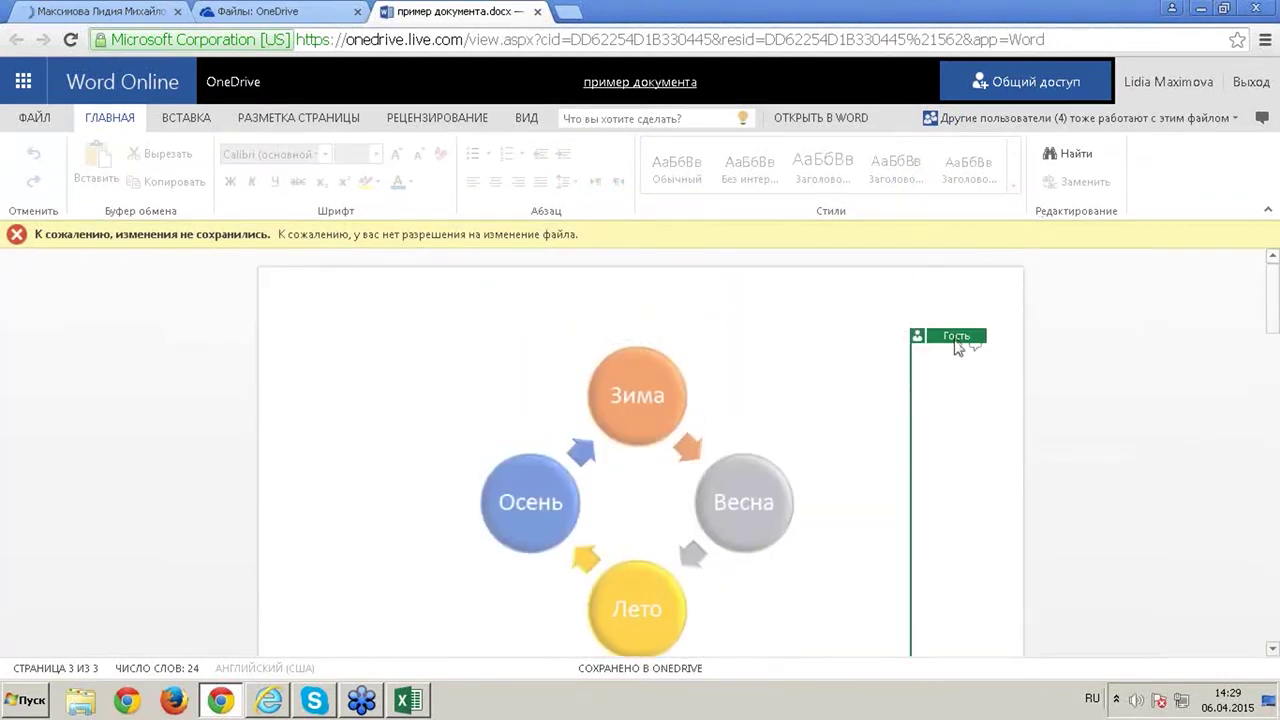
# Go to the positions of the green and orange Гость co-editors, and try to locate the offline Guest
pyautogui.click(1015, 122)
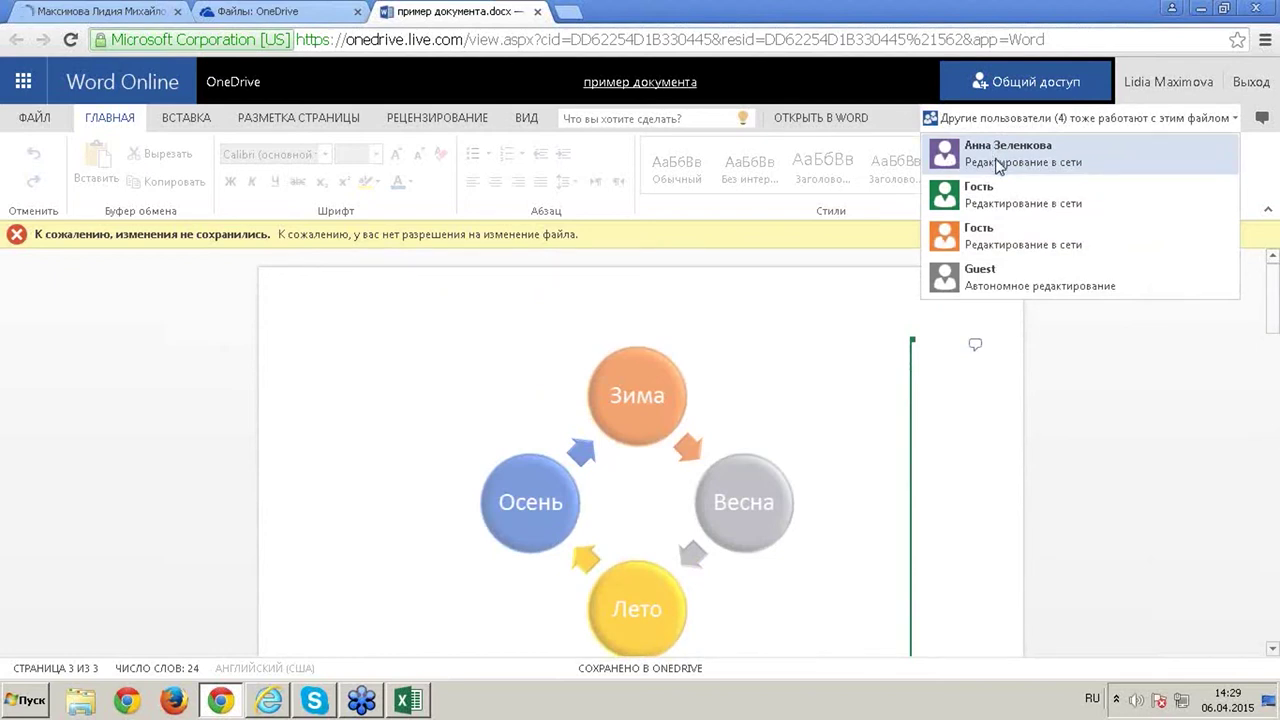
pyautogui.click(996, 200)
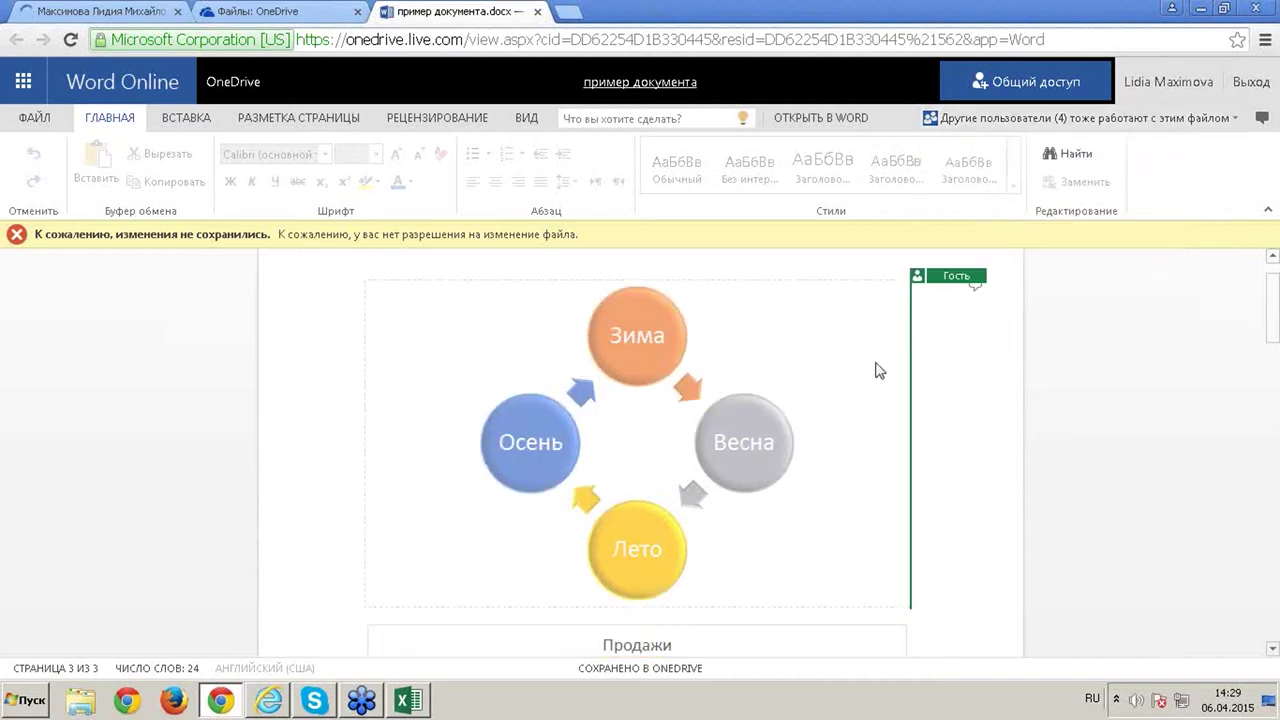
pyautogui.click(1024, 120)
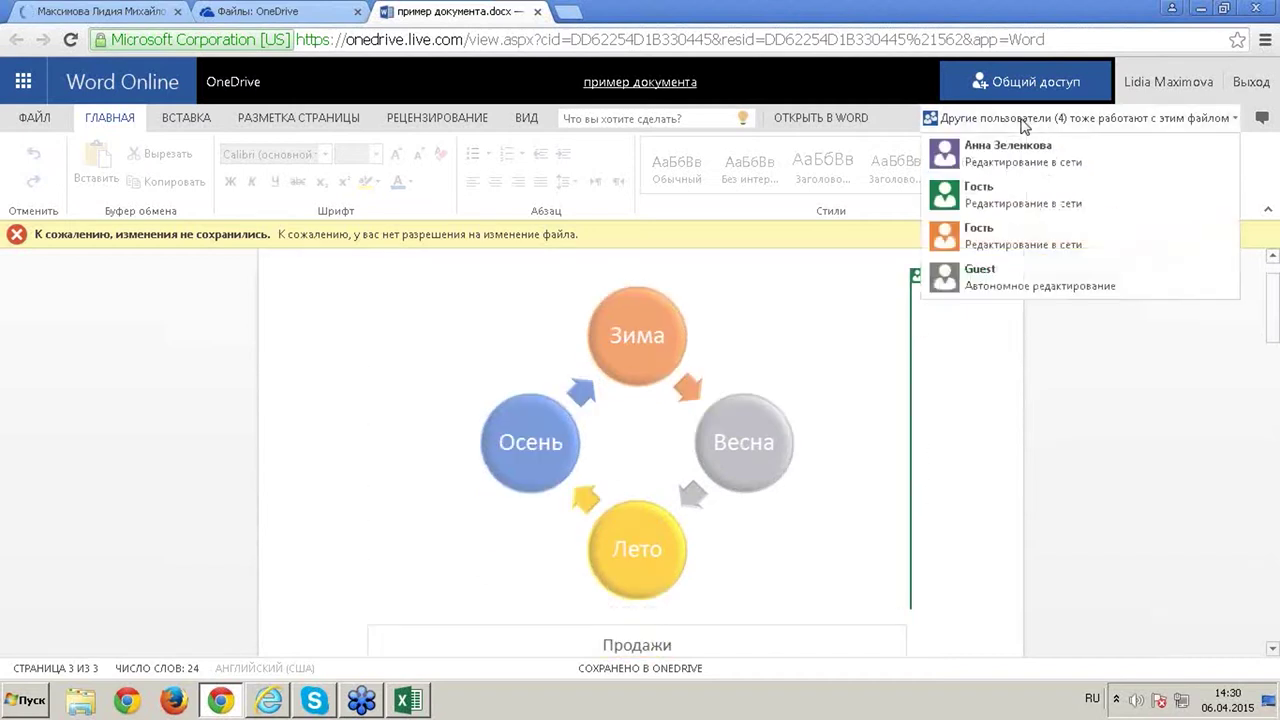
pyautogui.click(963, 245)
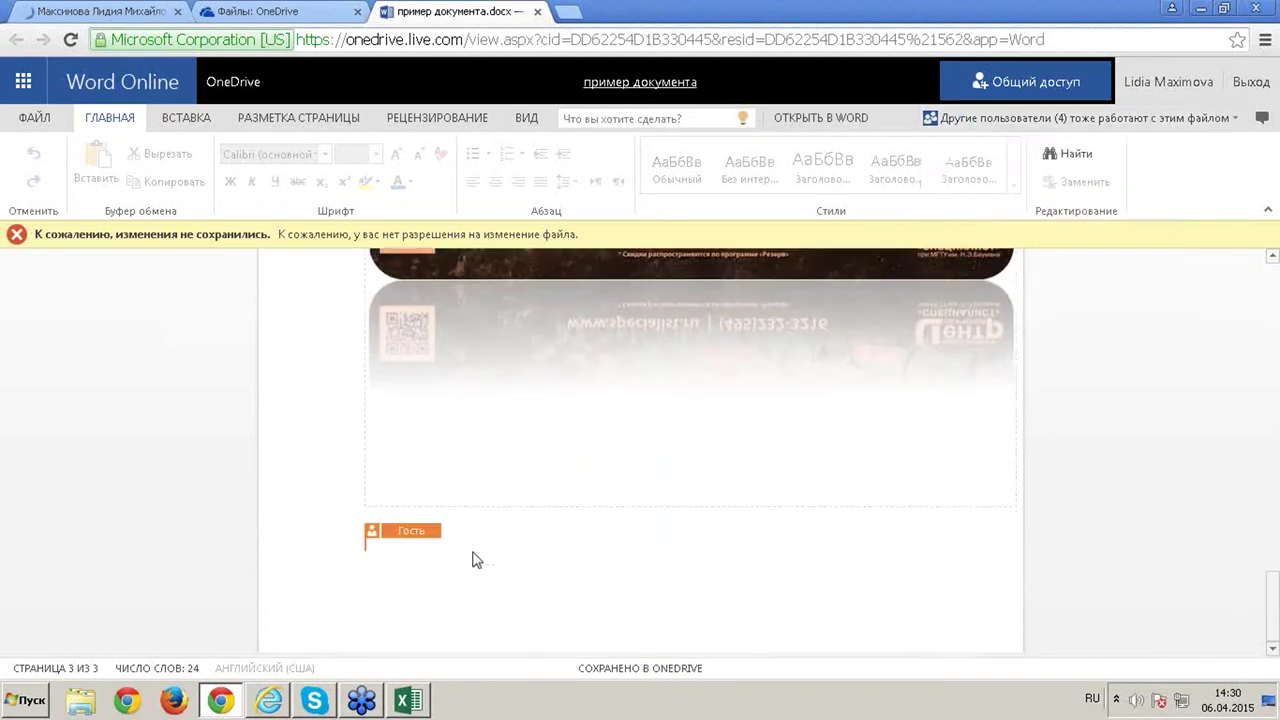
pyautogui.click(1086, 121)
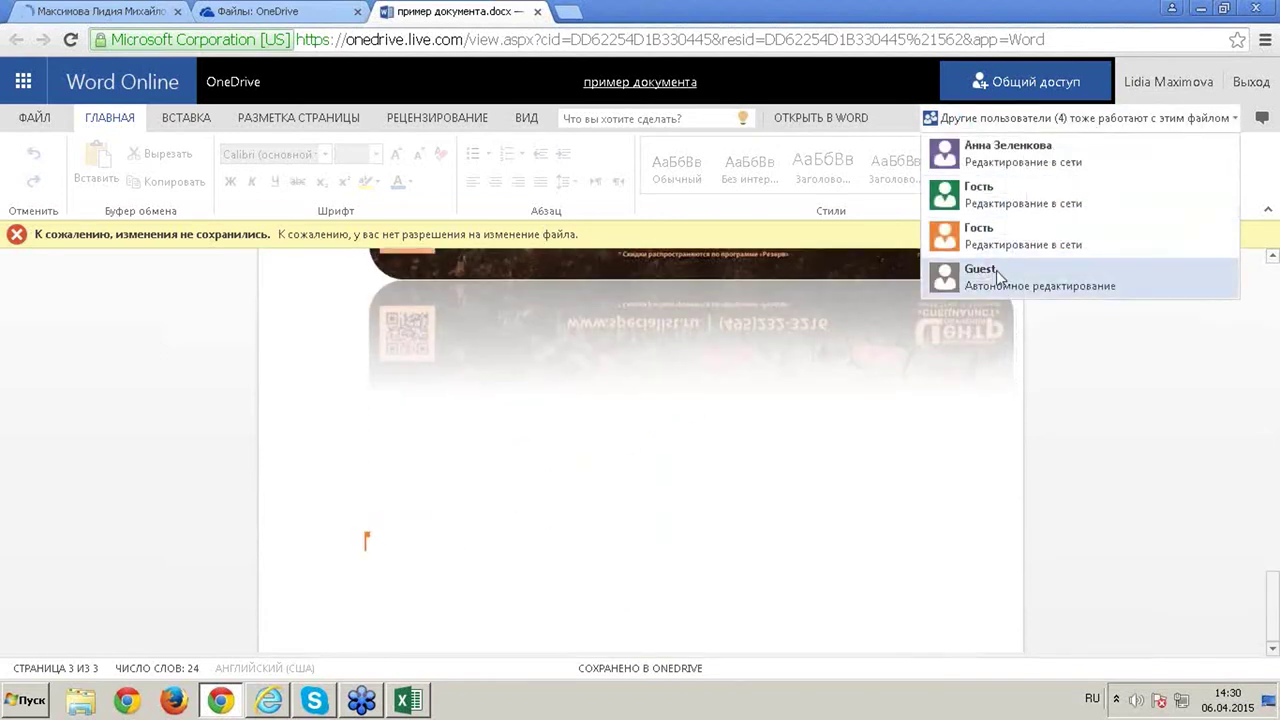
pyautogui.click(996, 270)
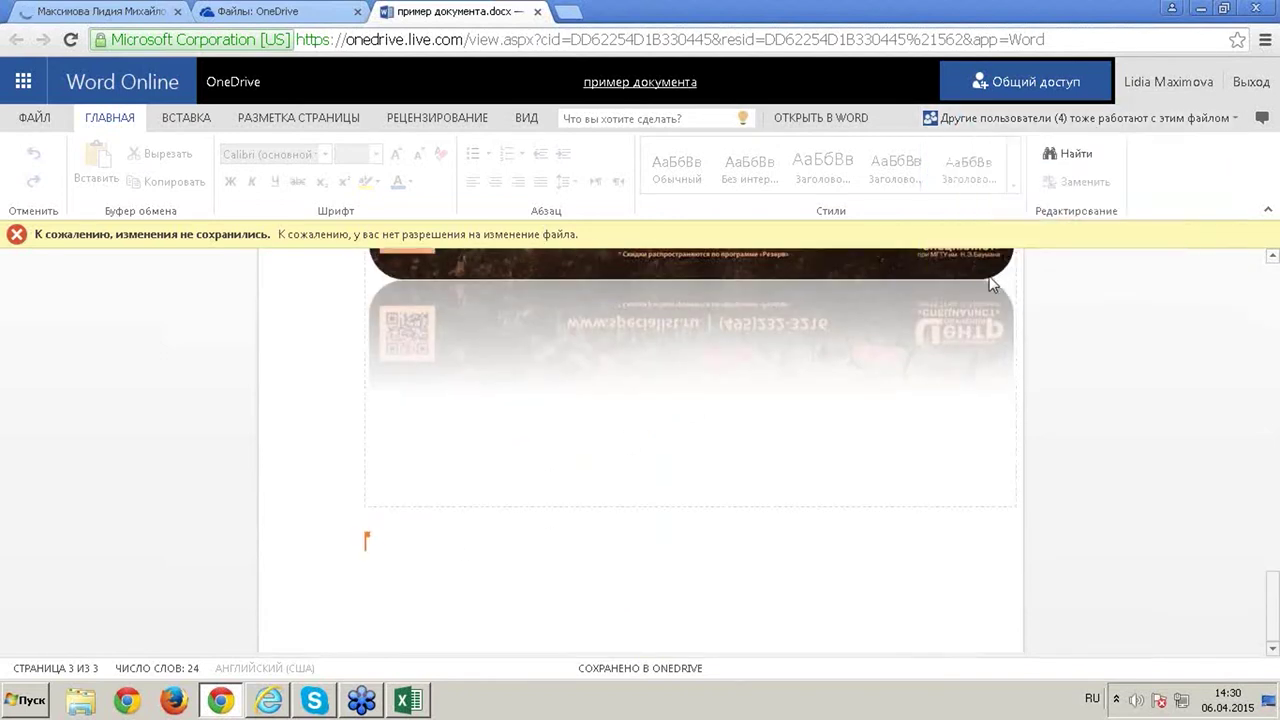
# Look over the document's last and first pages for the co-editors' markers
pyautogui.click(1080, 127)
pyautogui.click(160, 282)
pyautogui.click(691, 500)
pyautogui.click(713, 541)
pyautogui.scroll(20, 714, 538)
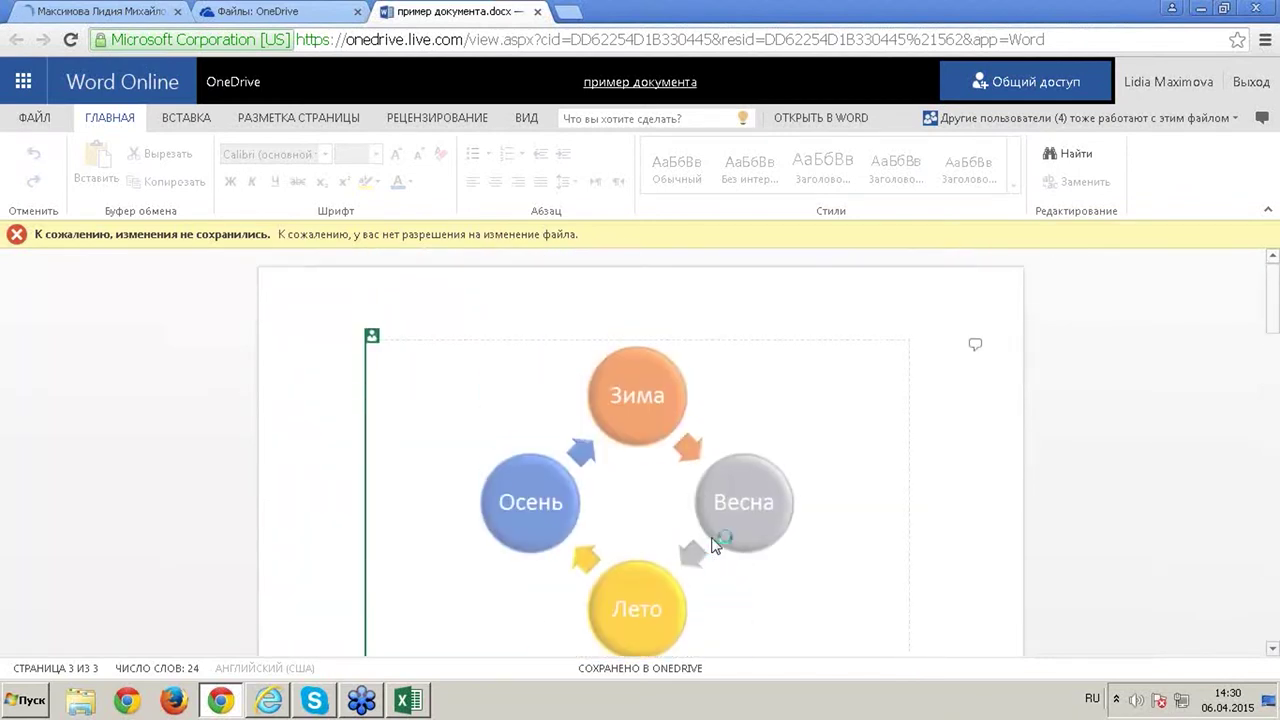
# Place the cursor in the red line "Текст, разделенный на колонки" of the reopened document
pyautogui.scroll(-20, 714, 545)
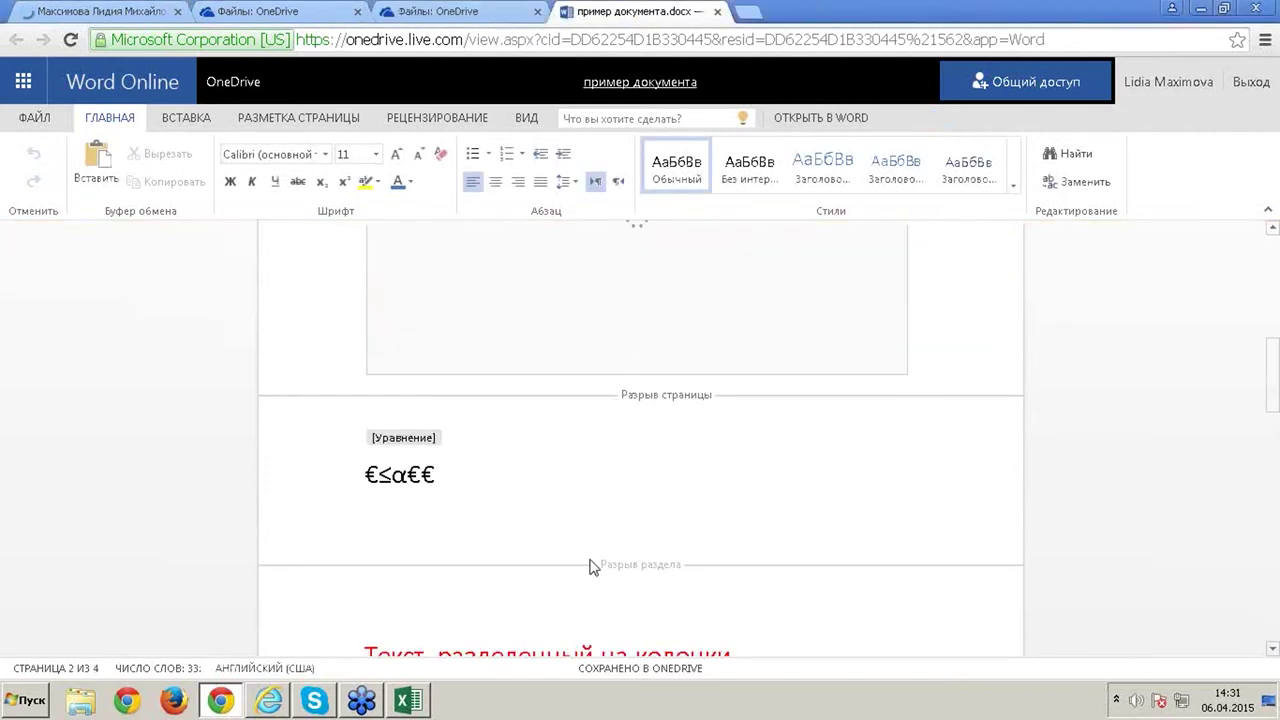
pyautogui.scroll(-5, 600, 580)
pyautogui.click(532, 285)
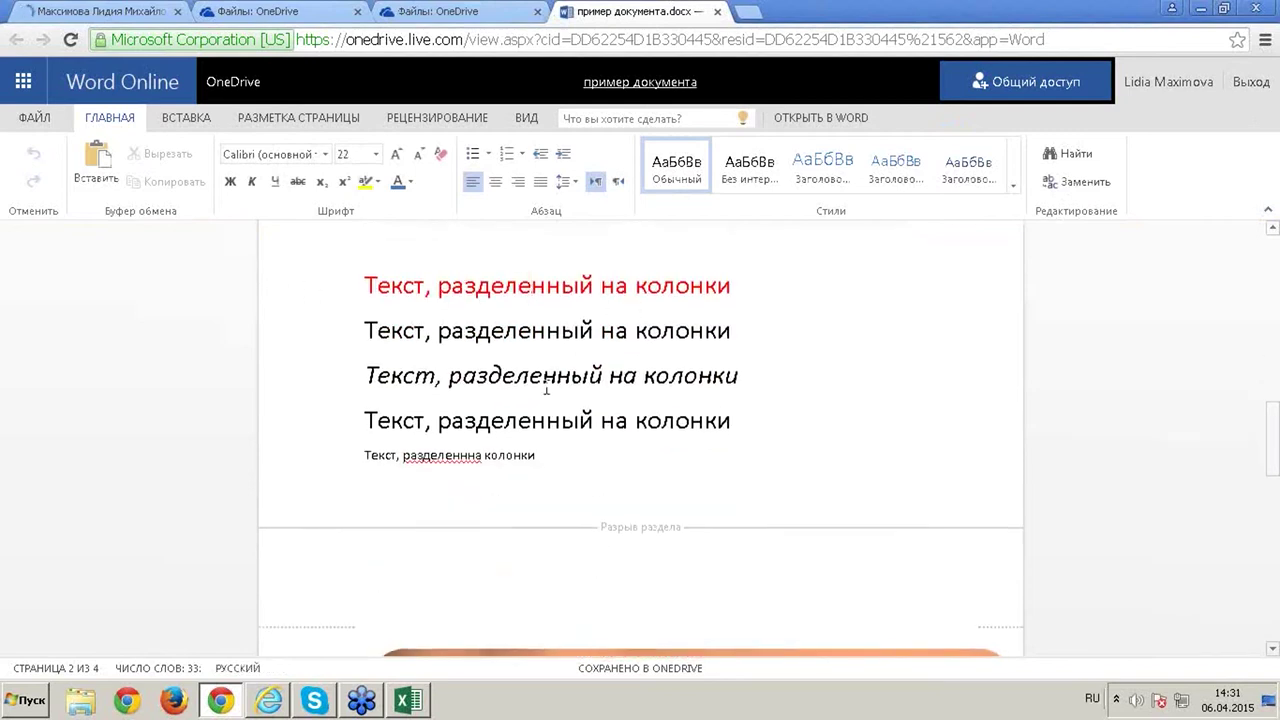
# Check the co-editors' markers on the last page and view the list of people working on the document
pyautogui.scroll(-3, 544, 386)
pyautogui.scroll(-5, 545, 394)
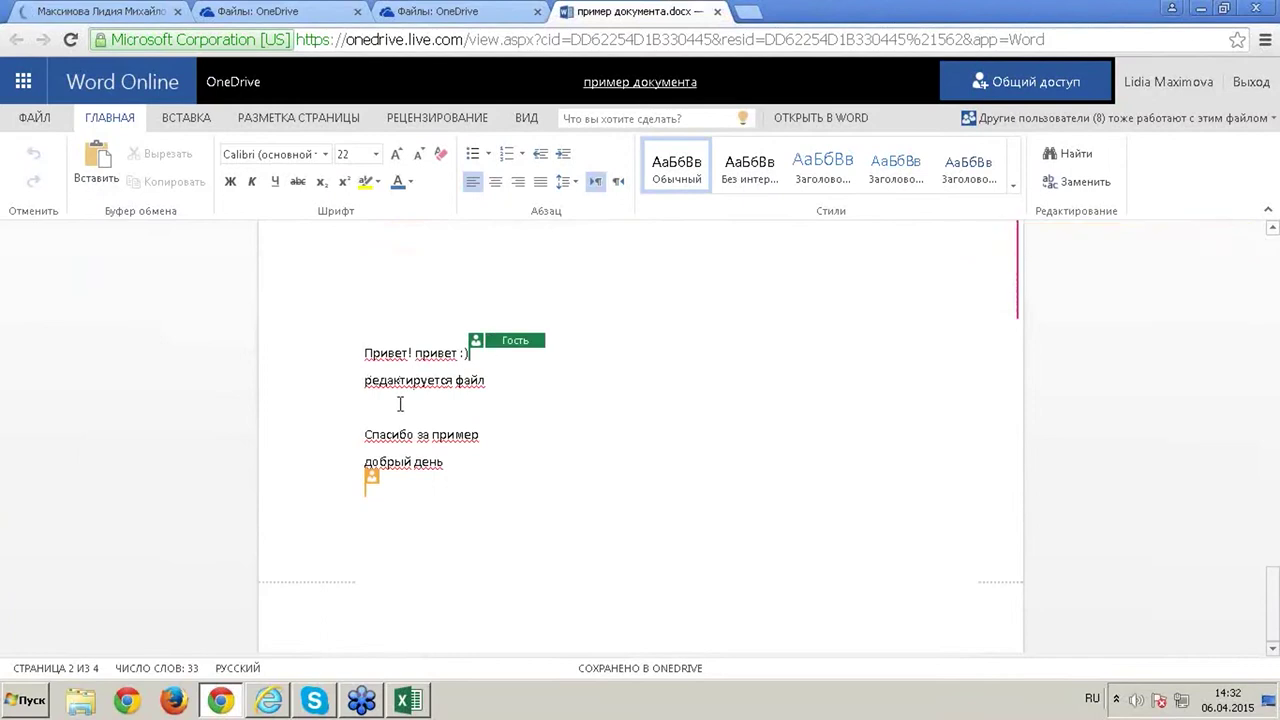
pyautogui.click(980, 119)
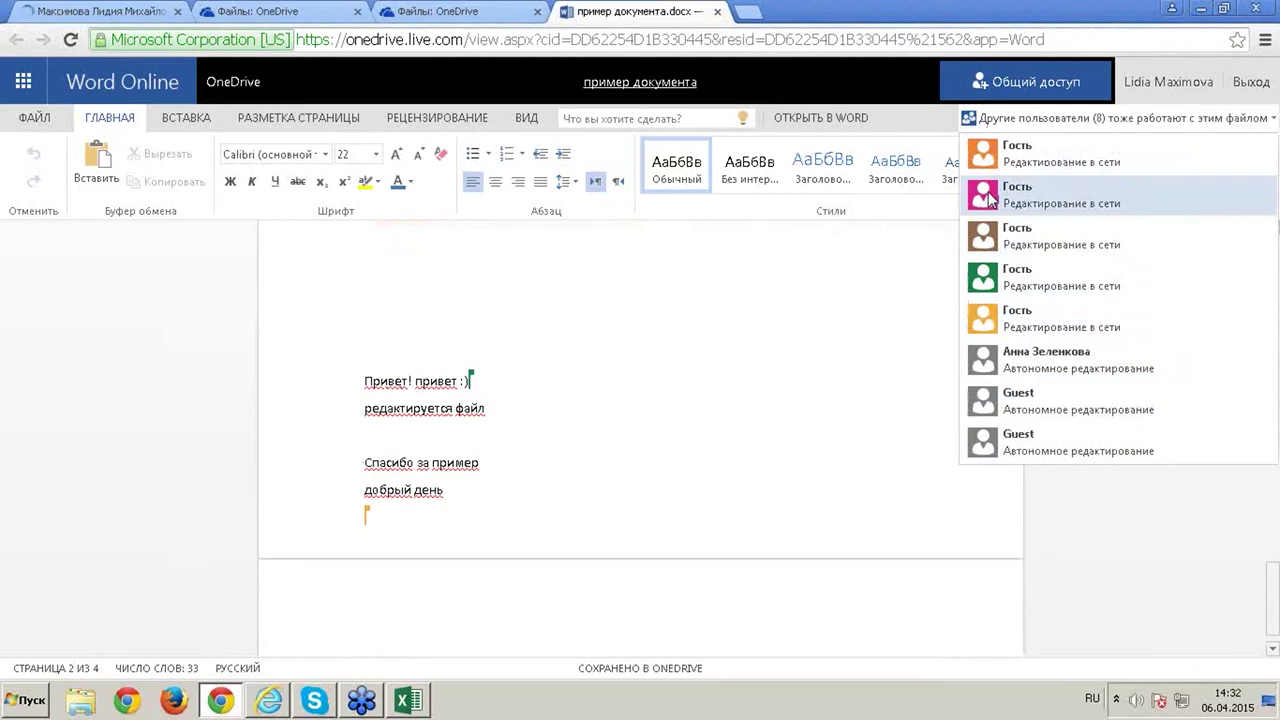
pyautogui.click(468, 464)
pyautogui.scroll(-1, 462, 474)
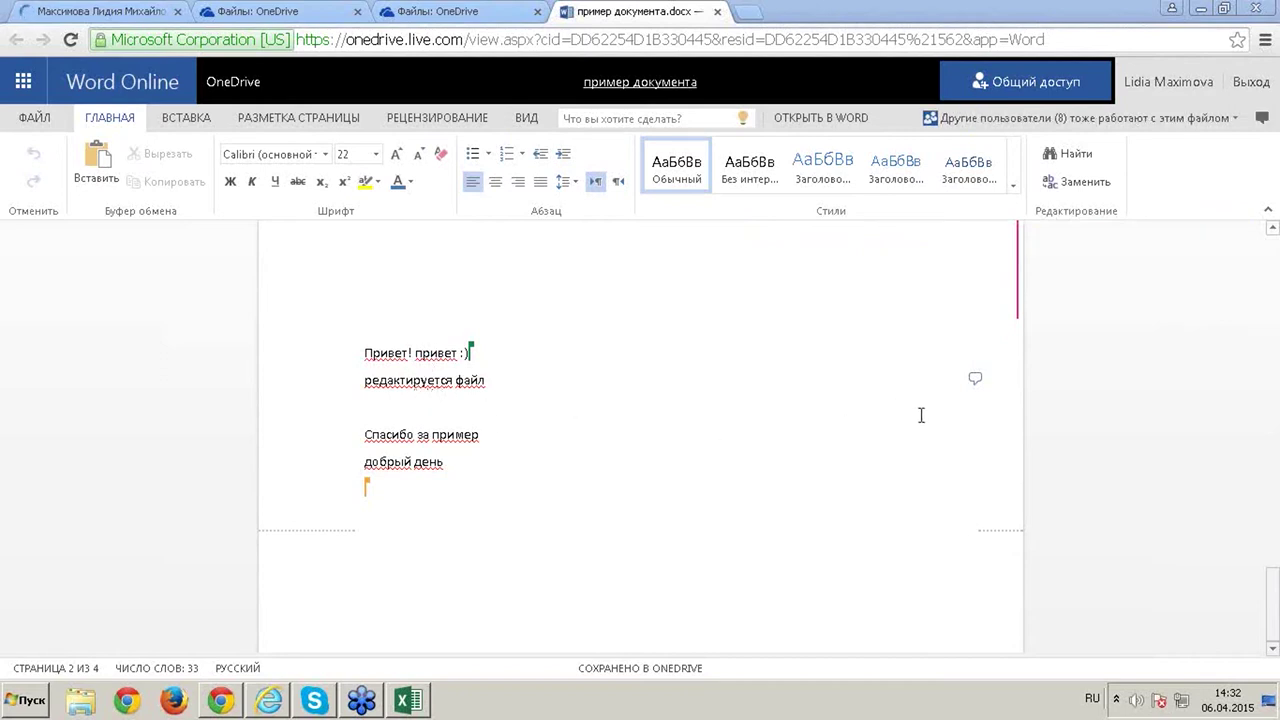
# Review the document's sharing permissions and the updated list of current co-editors
pyautogui.click(998, 83)
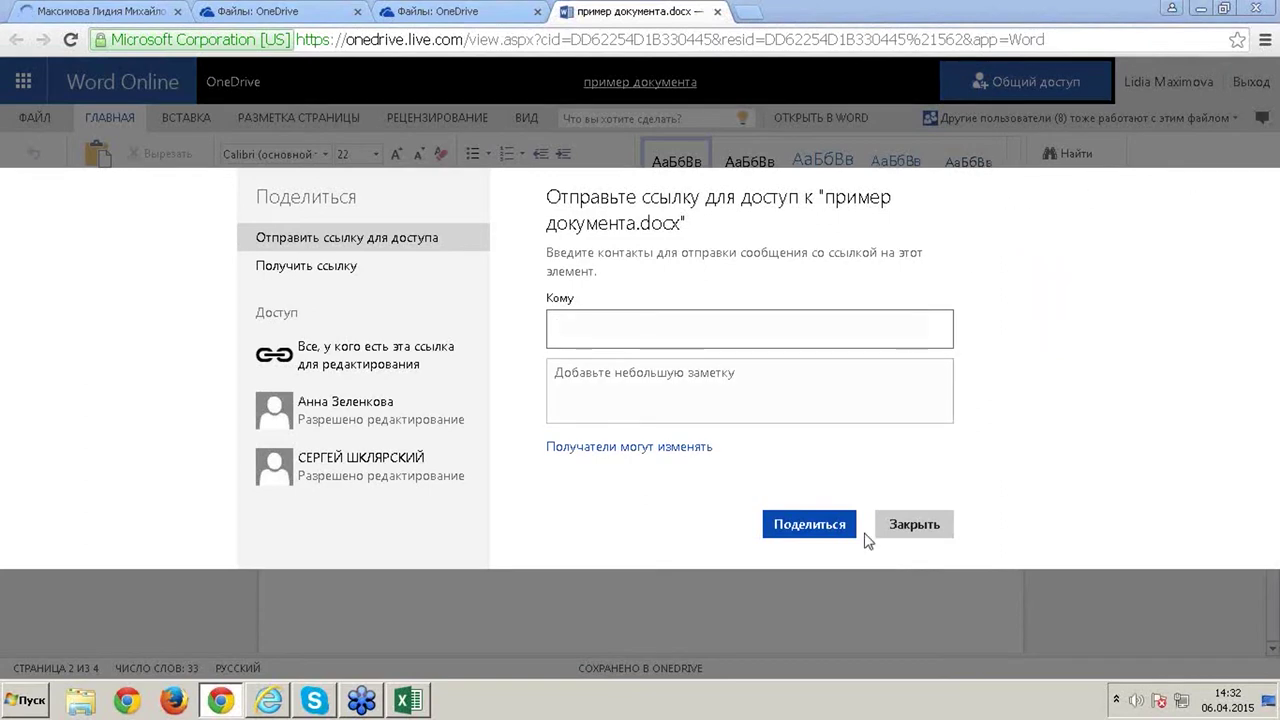
pyautogui.click(914, 528)
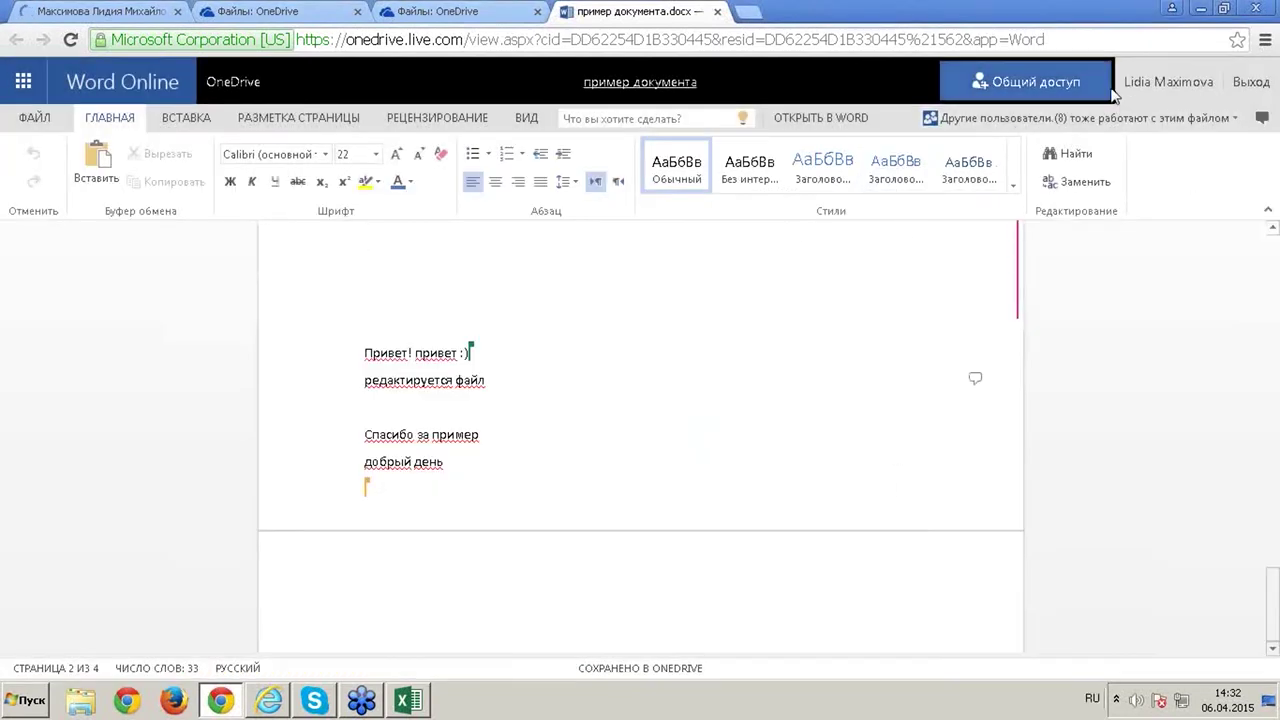
pyautogui.click(1085, 118)
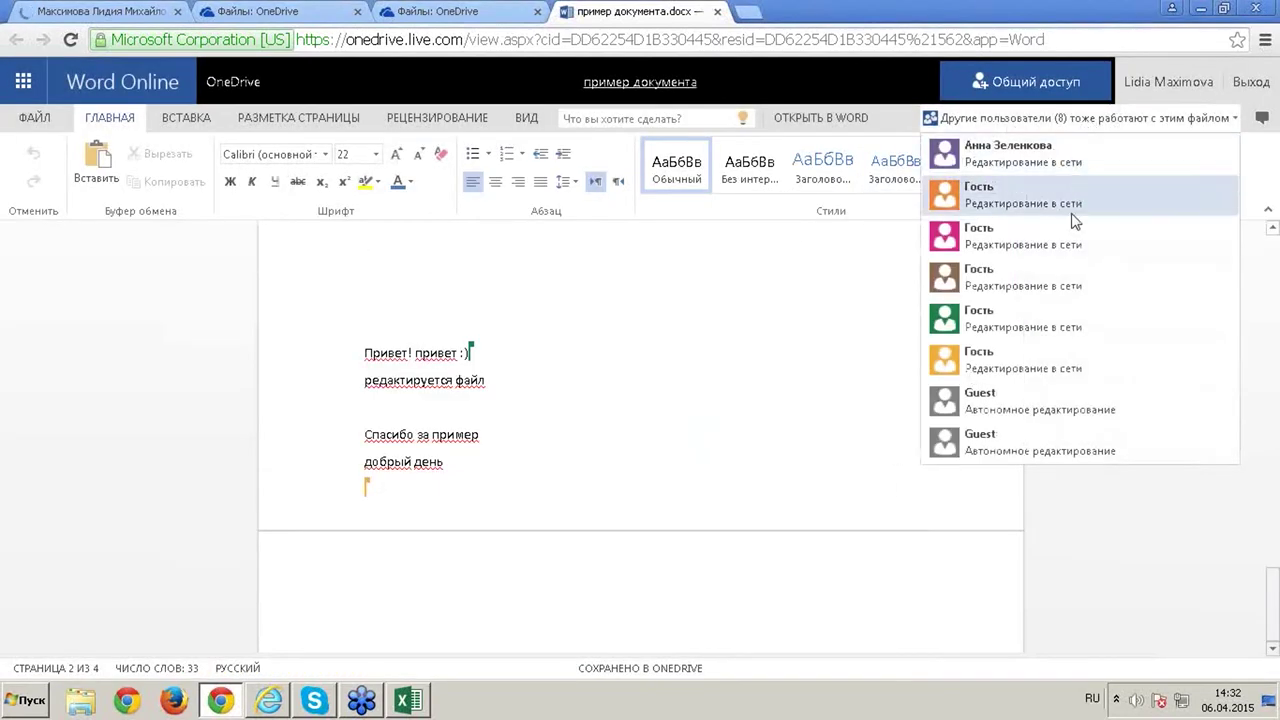
pyautogui.click(376, 500)
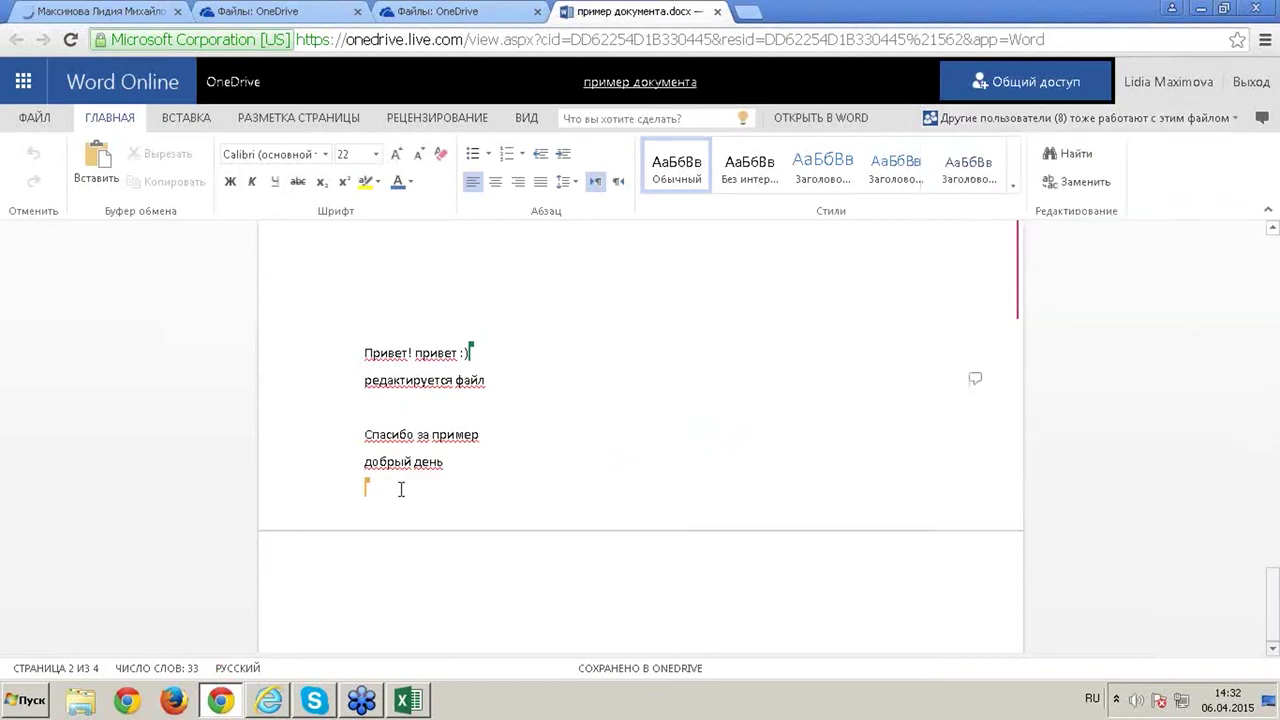
# Look through the whole document, from the seasons diagram to the table on the last page, for the co-editors' markers and changes
pyautogui.scroll(15, 399, 488)
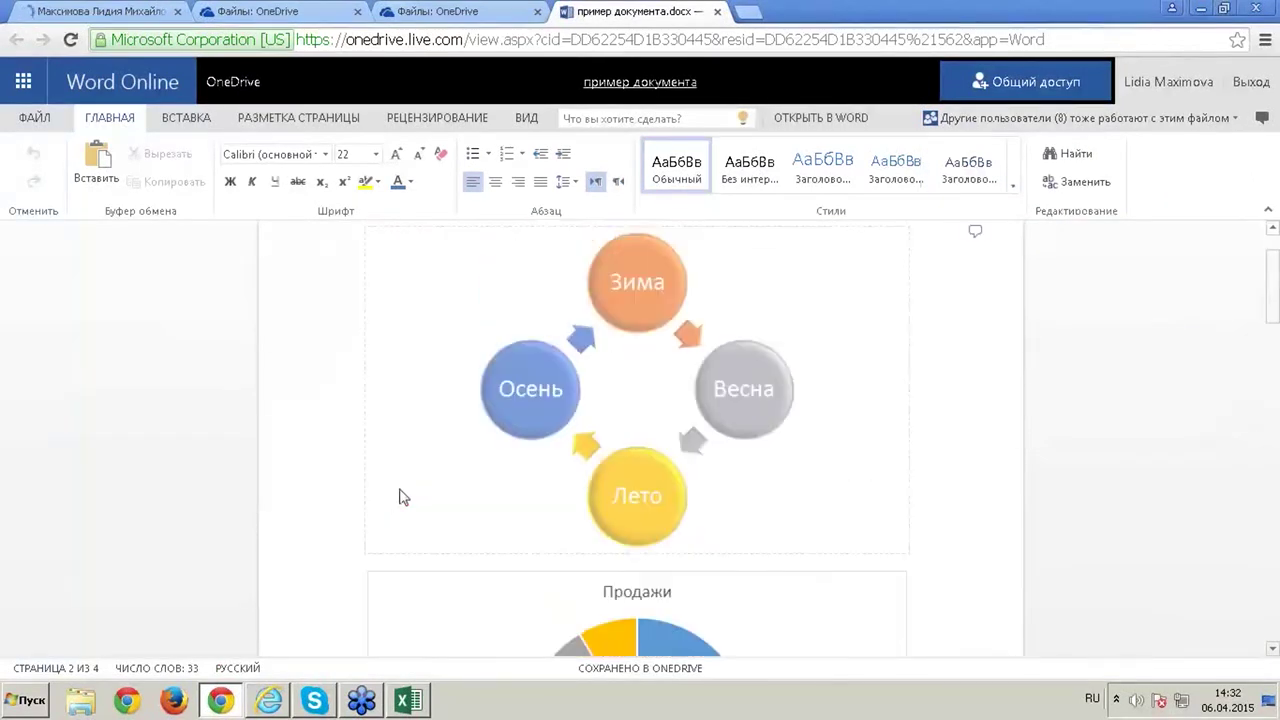
pyautogui.scroll(-10, 400, 490)
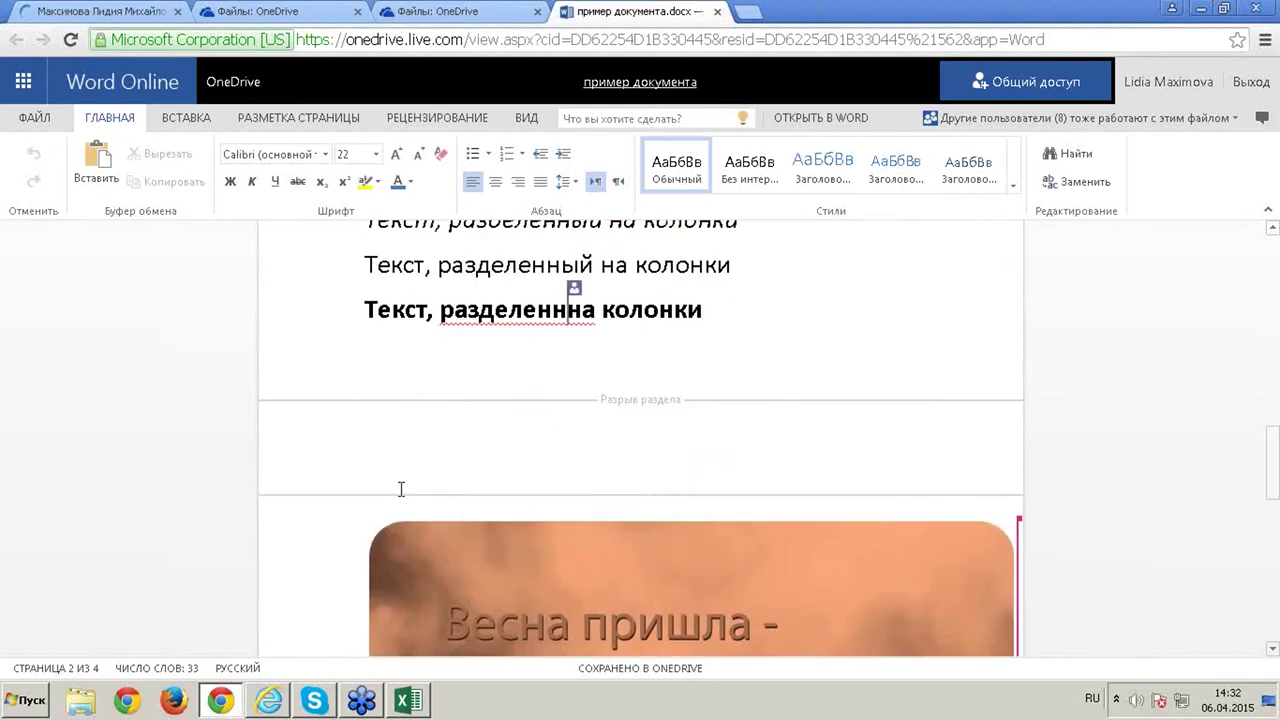
pyautogui.scroll(-10, 401, 488)
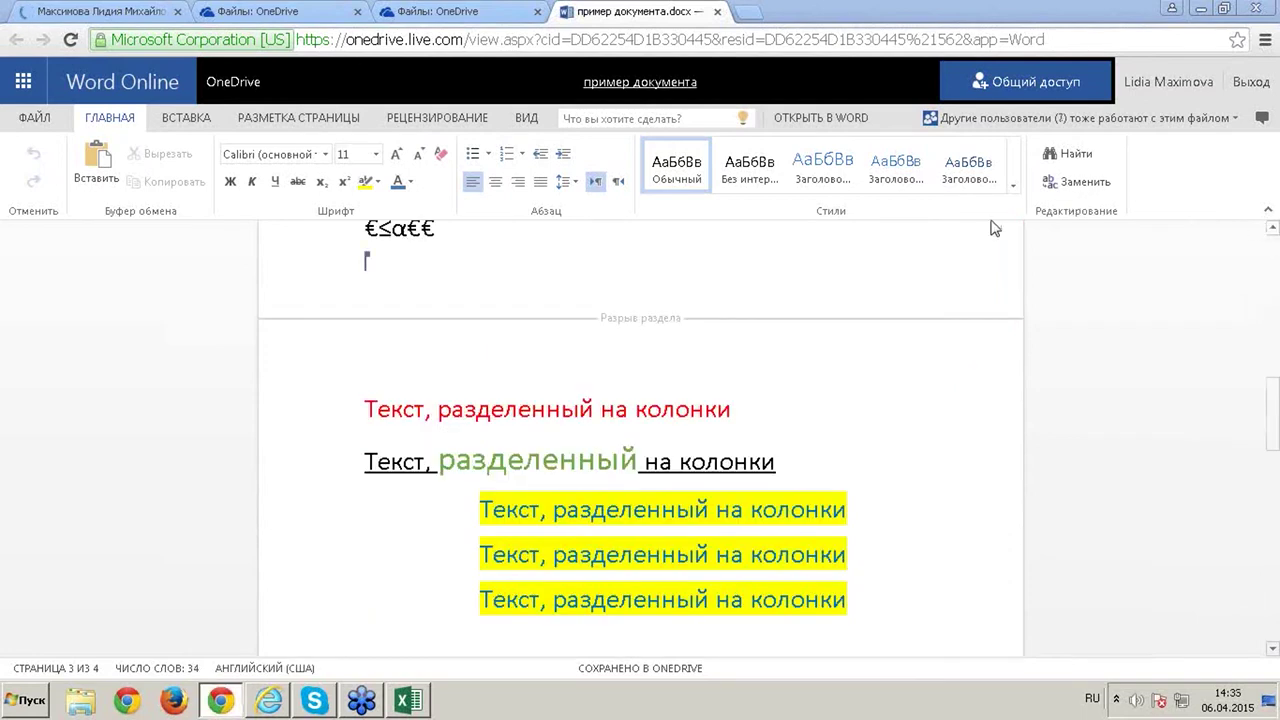
pyautogui.click(788, 426)
pyautogui.scroll(8, 788, 426)
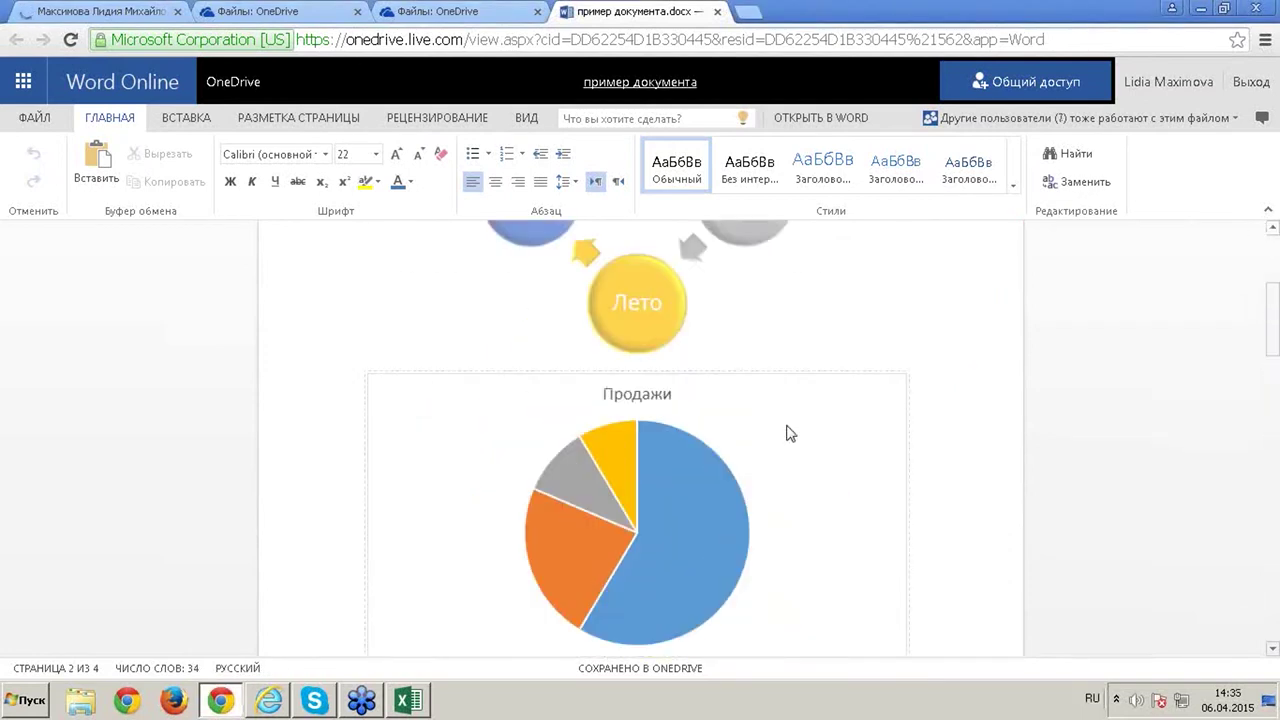
pyautogui.scroll(-7, 788, 426)
pyautogui.scroll(-5, 788, 426)
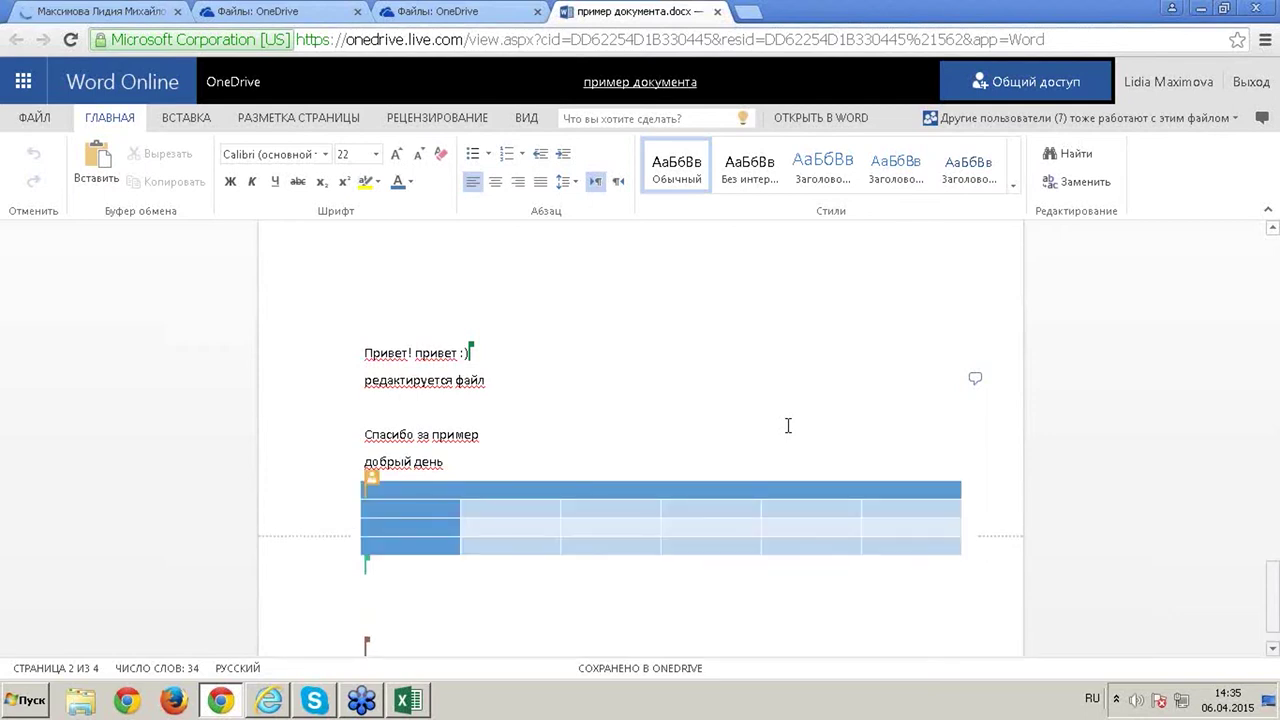
pyautogui.scroll(10, 706, 446)
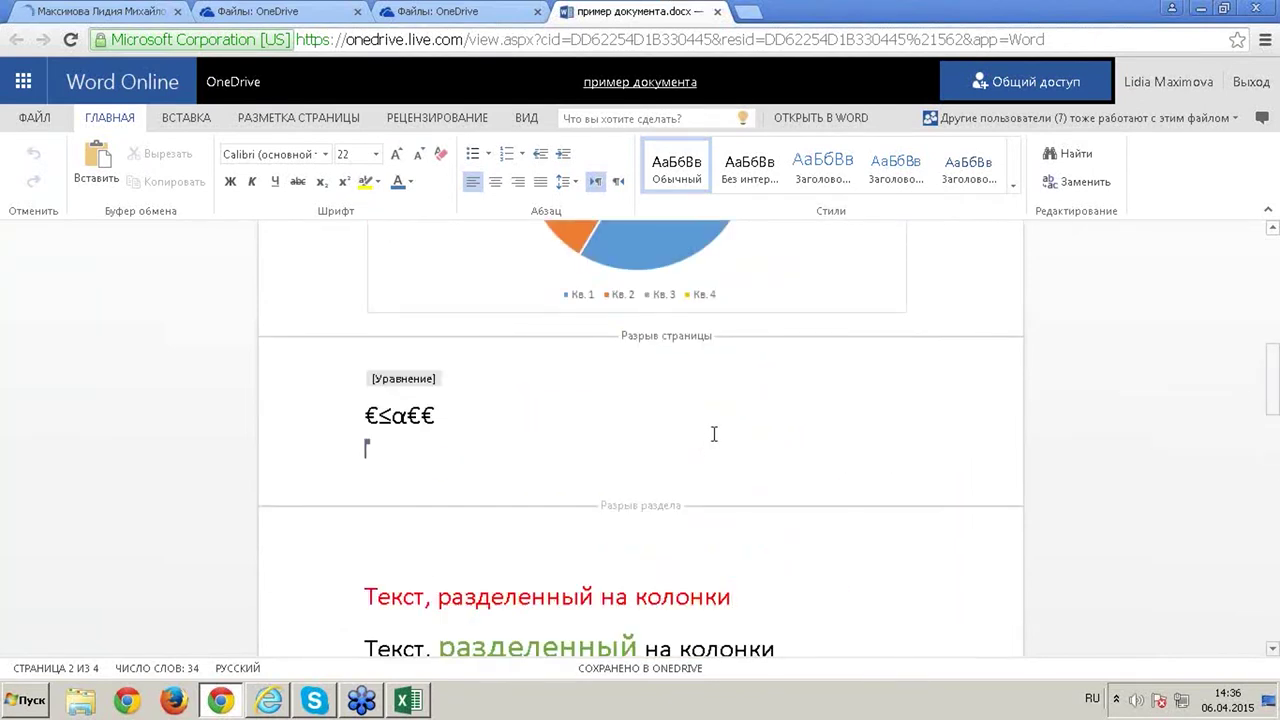
pyautogui.scroll(6, 714, 434)
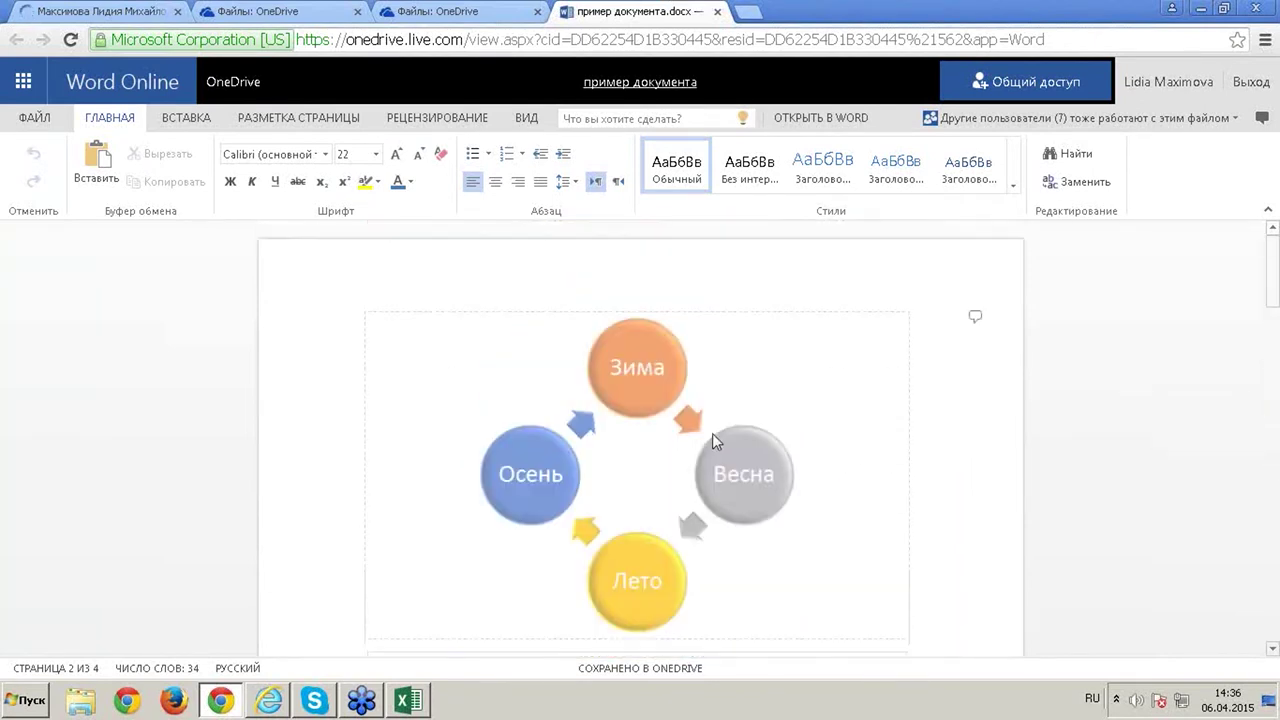
pyautogui.scroll(-10, 714, 440)
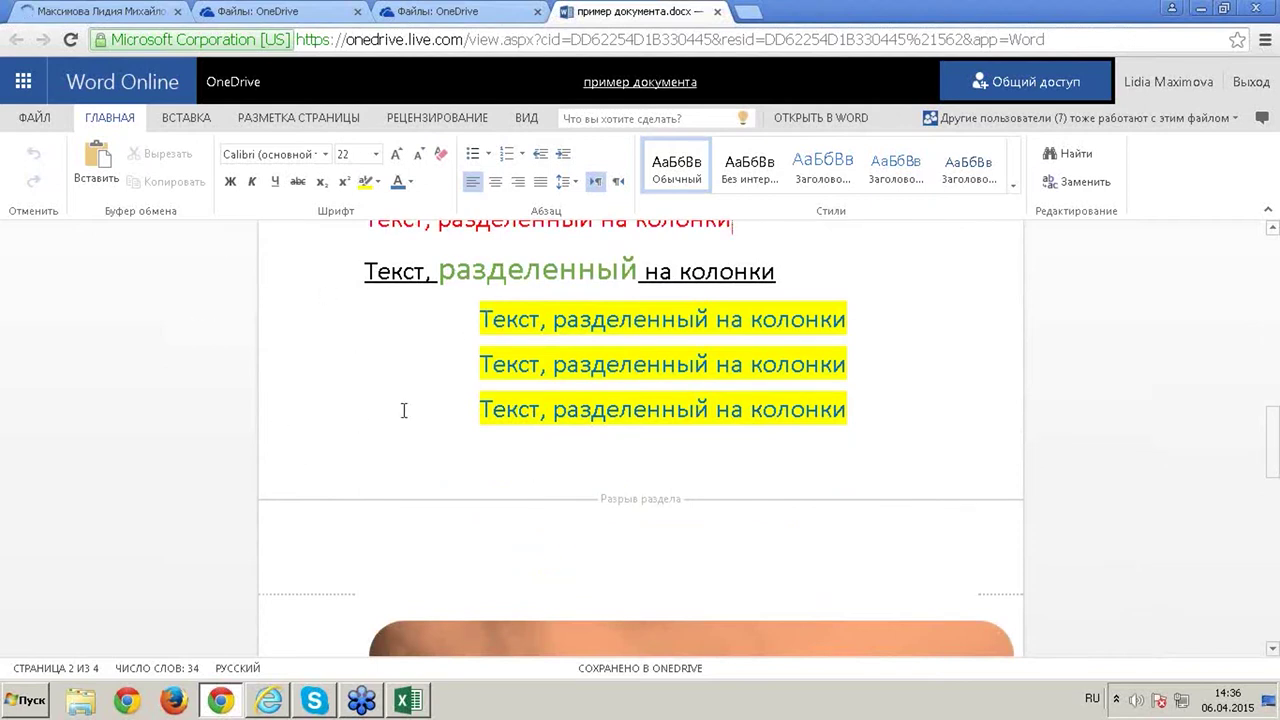
pyautogui.scroll(-10, 404, 410)
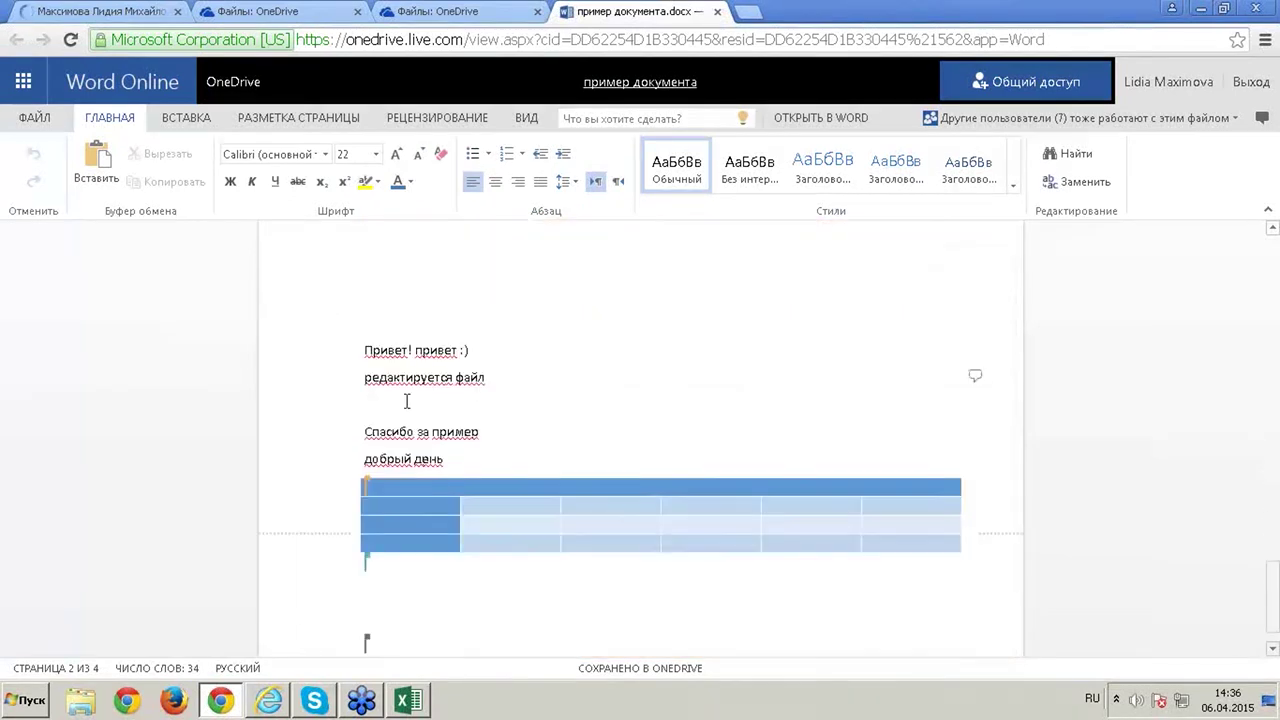
# Place the cursor in the empty line below "редактируется файл" on the last page and view who is still co-editing
pyautogui.click(447, 348)
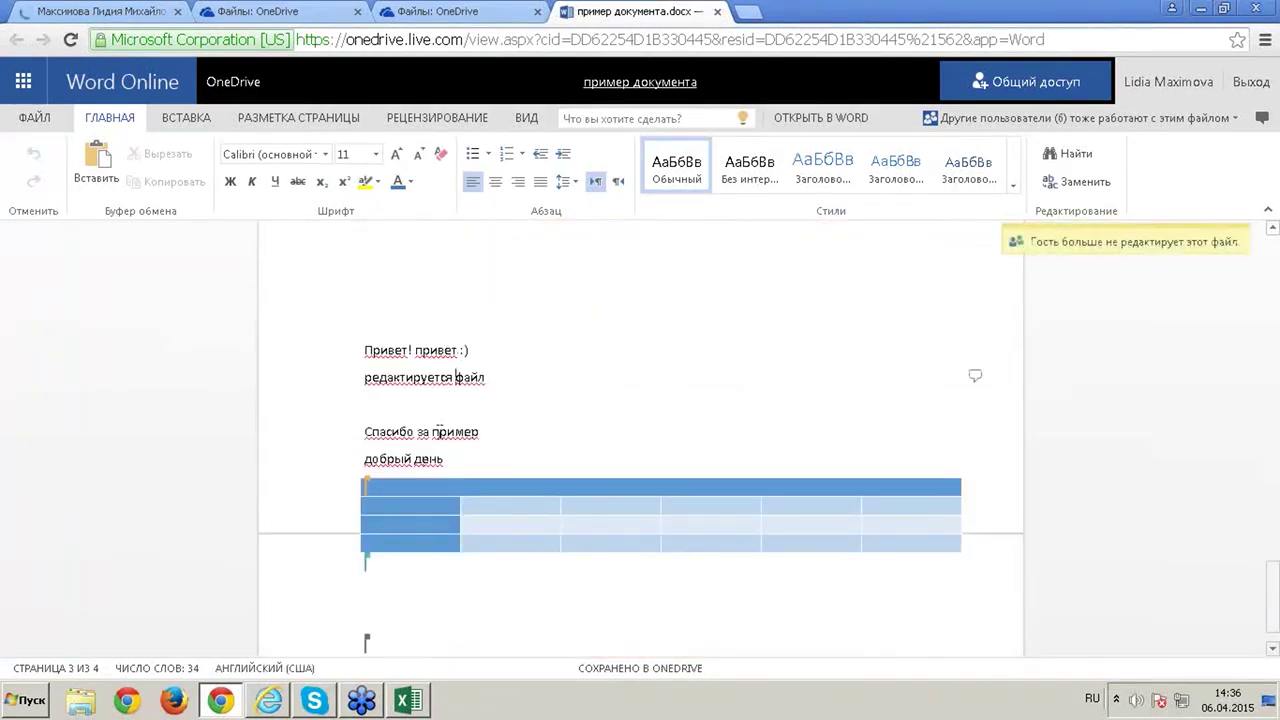
pyautogui.scroll(-1, 463, 482)
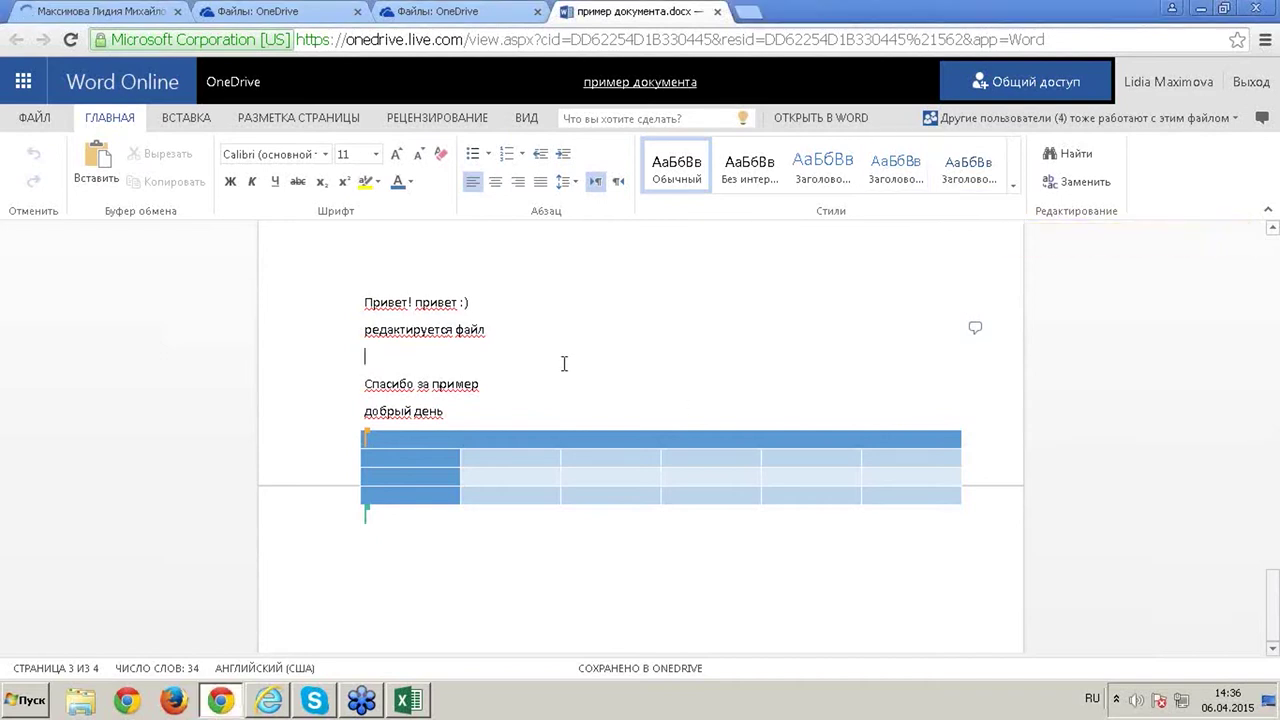
pyautogui.click(937, 119)
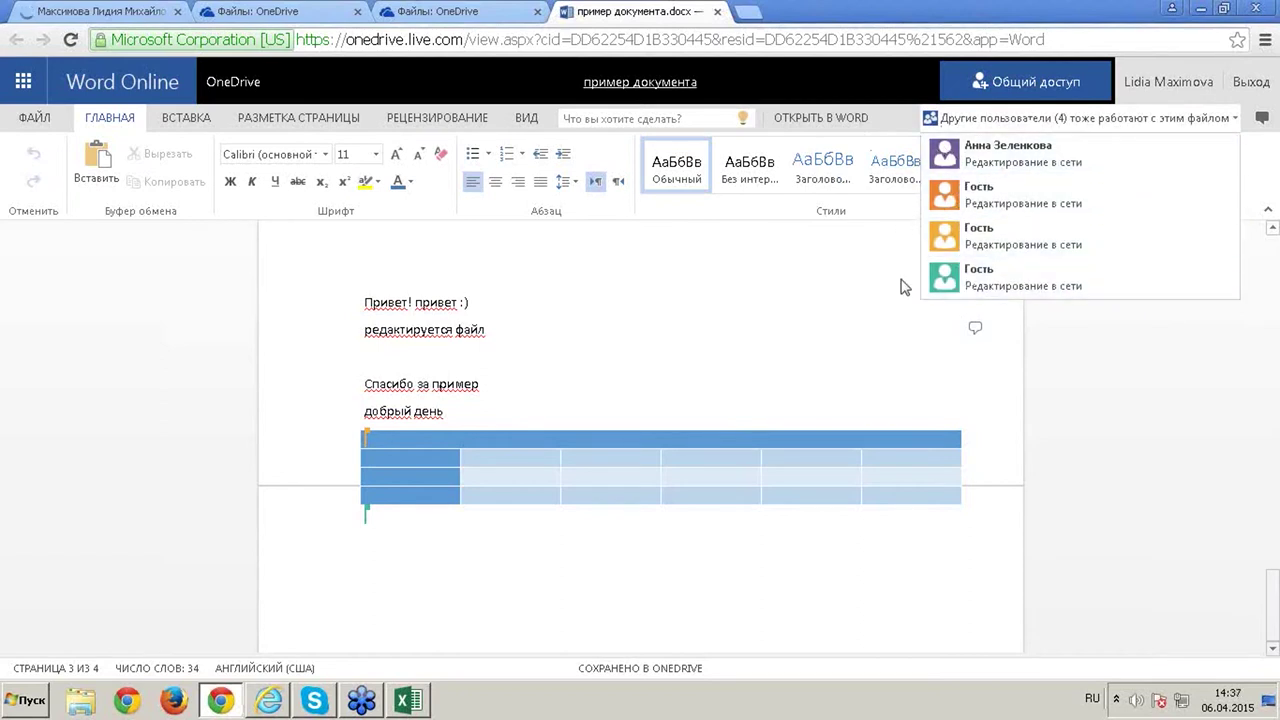
# Open the document in desktop Word, allowing the browser to launch the external application
pyautogui.click(824, 120)
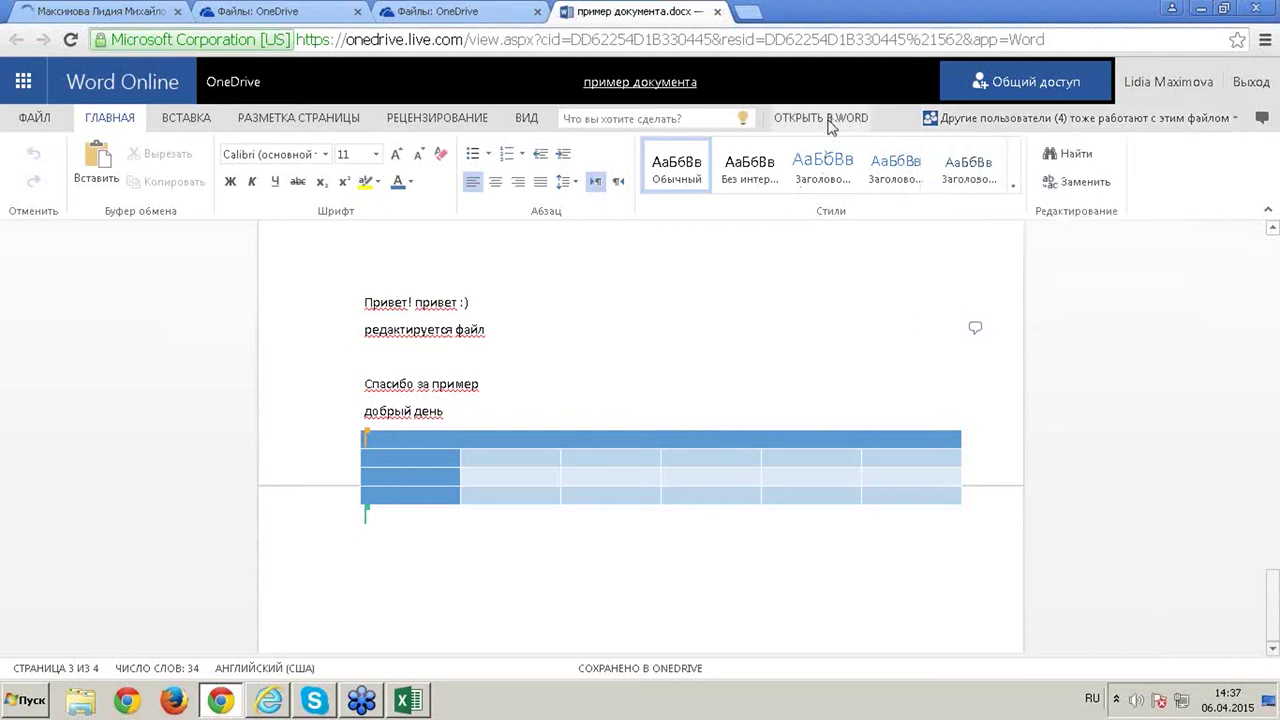
pyautogui.click(829, 120)
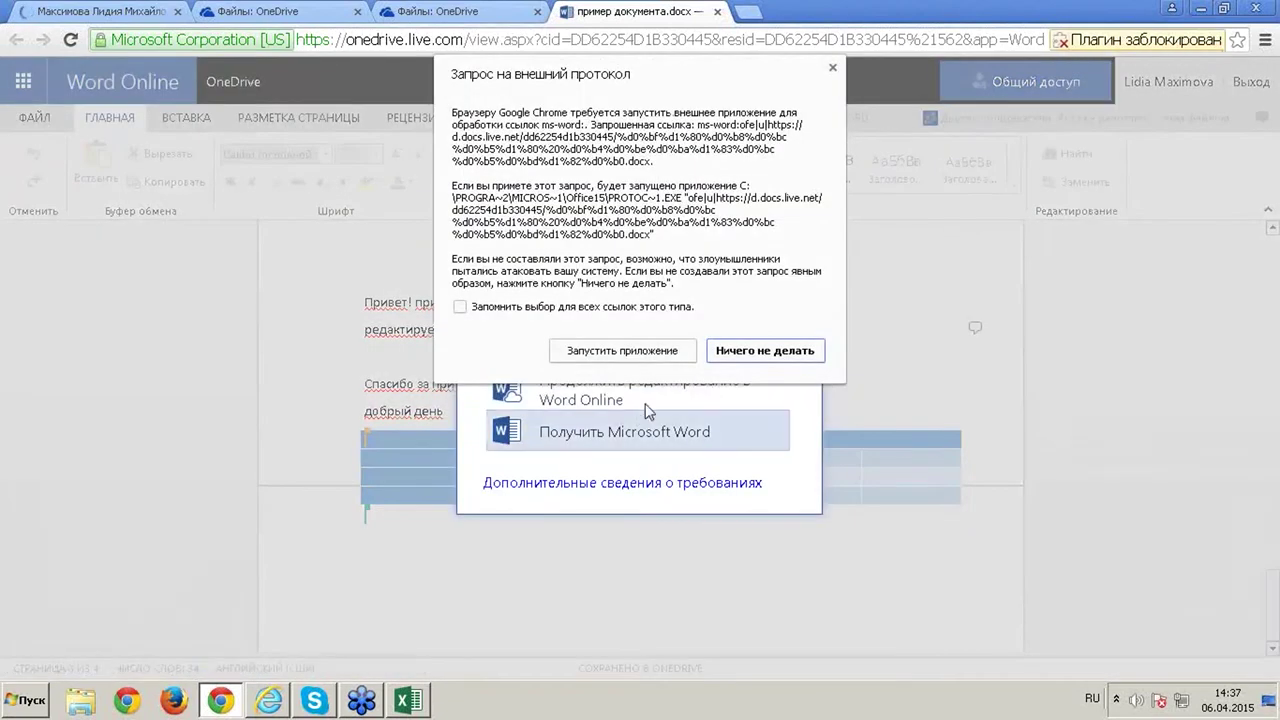
pyautogui.click(642, 352)
pyautogui.click(700, 455)
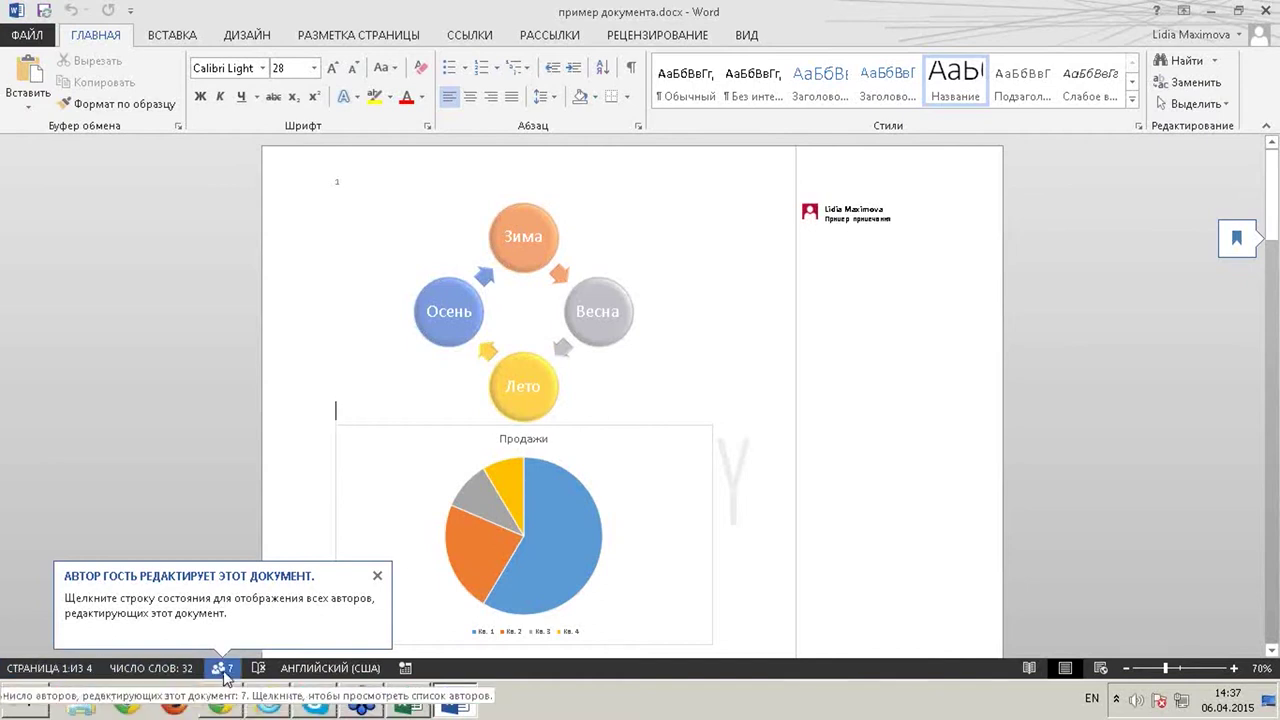
# View the list of authors editing the document in desktop Word and the signed-in author's contact card
pyautogui.click(222, 668)
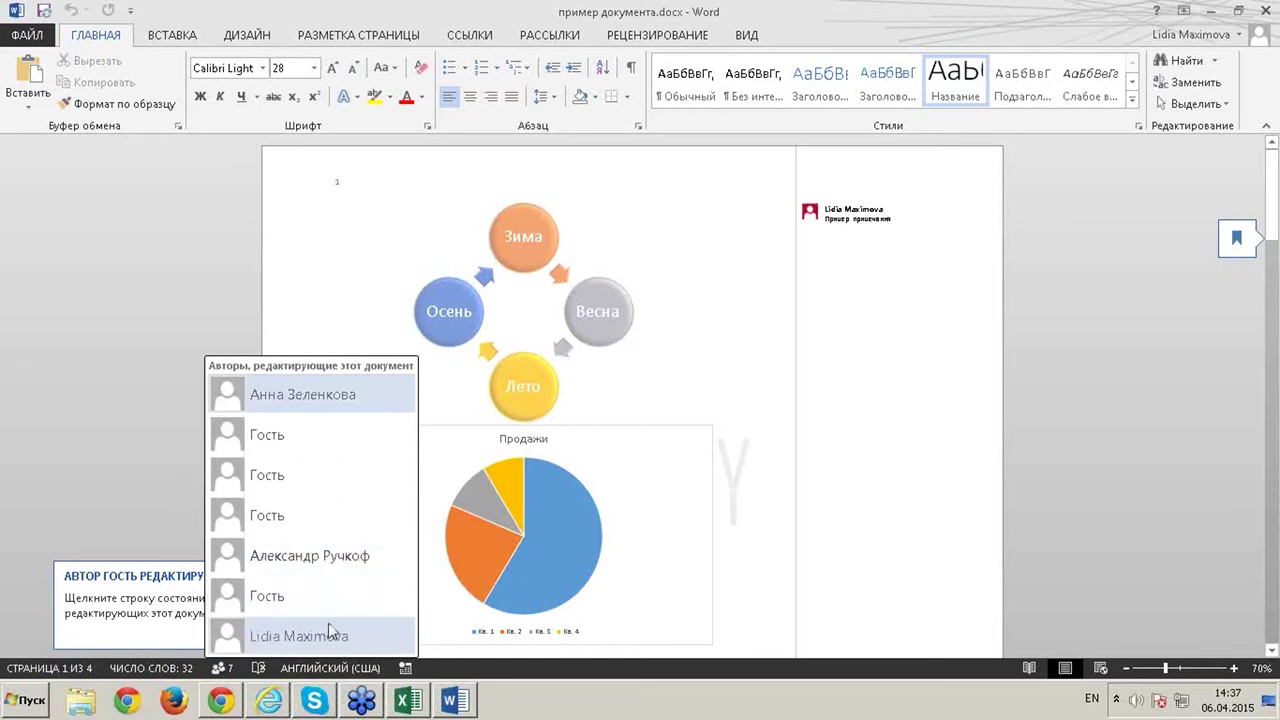
pyautogui.moveTo(330, 640)
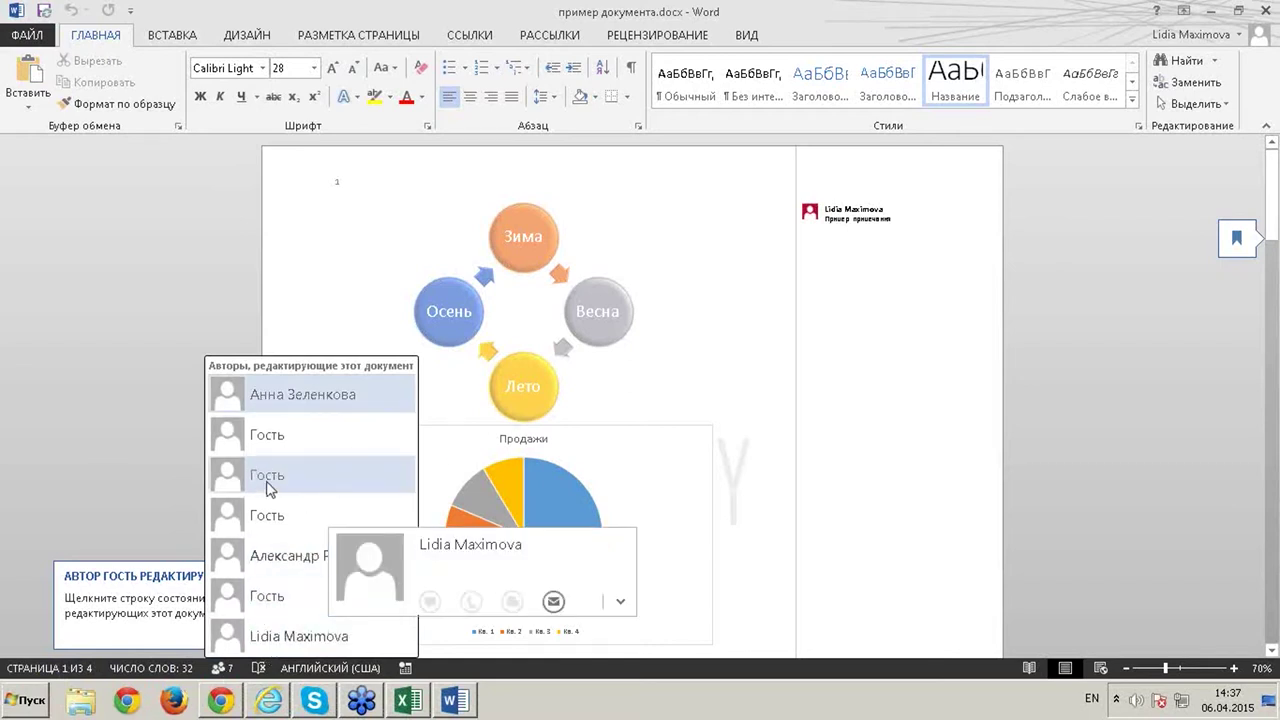
pyautogui.click(697, 440)
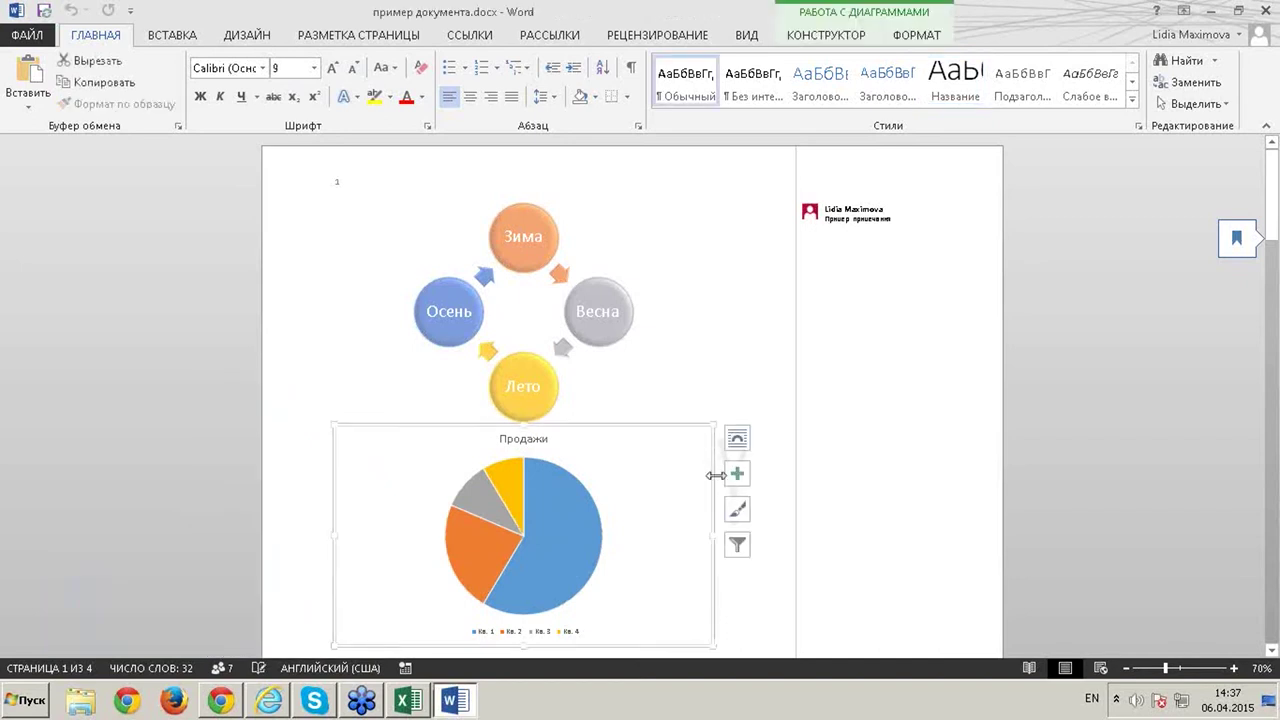
# Look through the document in desktop Word down to the co-editors' text, table and comment on the last pages
pyautogui.scroll(-3, 717, 475)
pyautogui.scroll(-9, 717, 475)
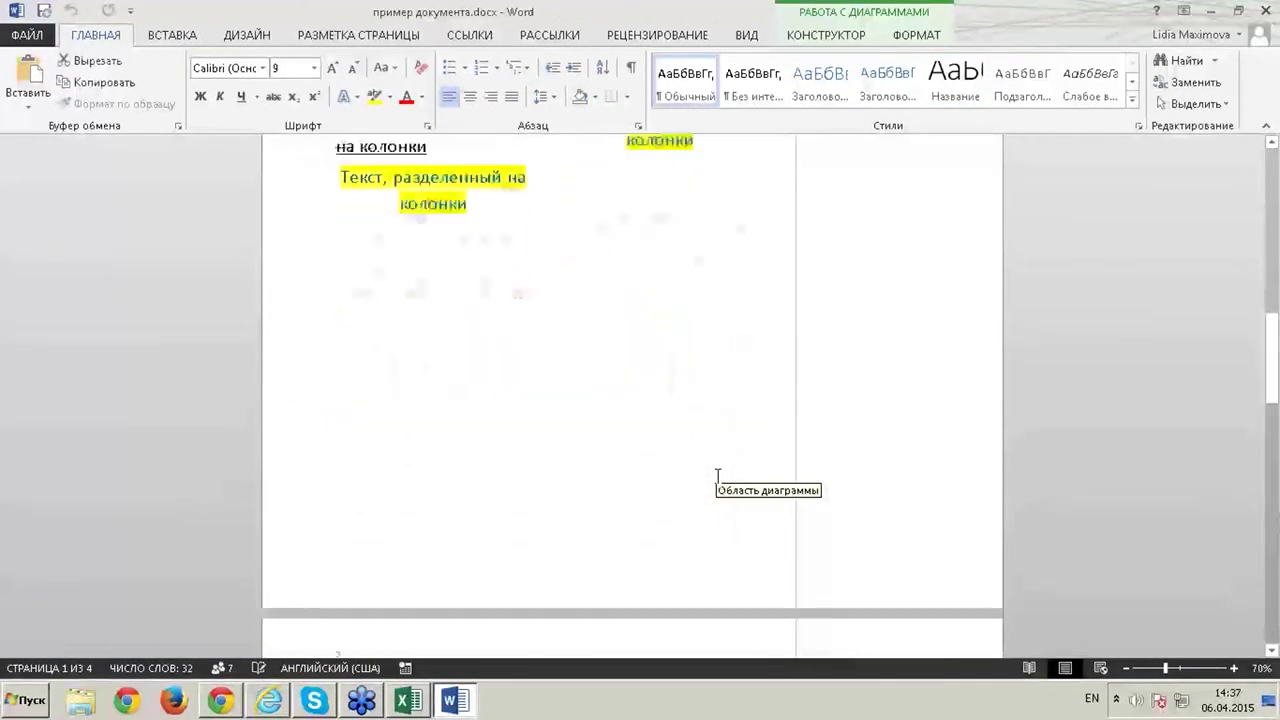
pyautogui.scroll(-10, 717, 480)
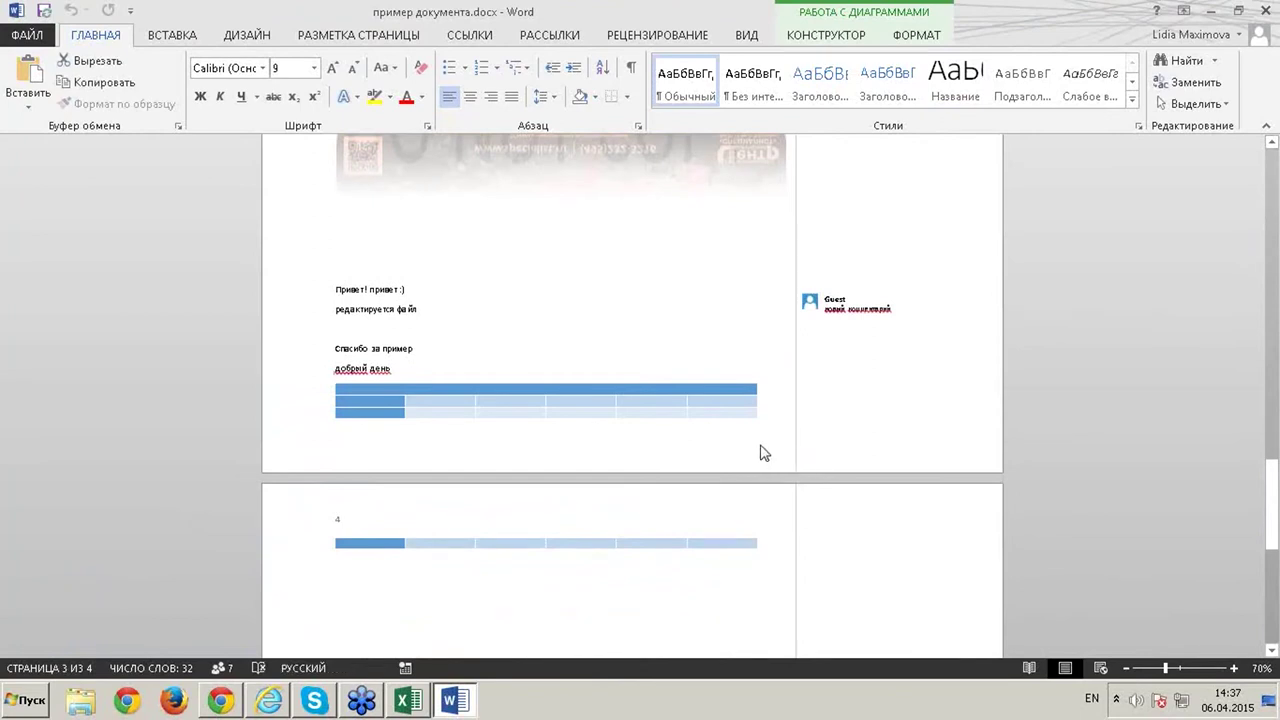
pyautogui.scroll(-3, 614, 513)
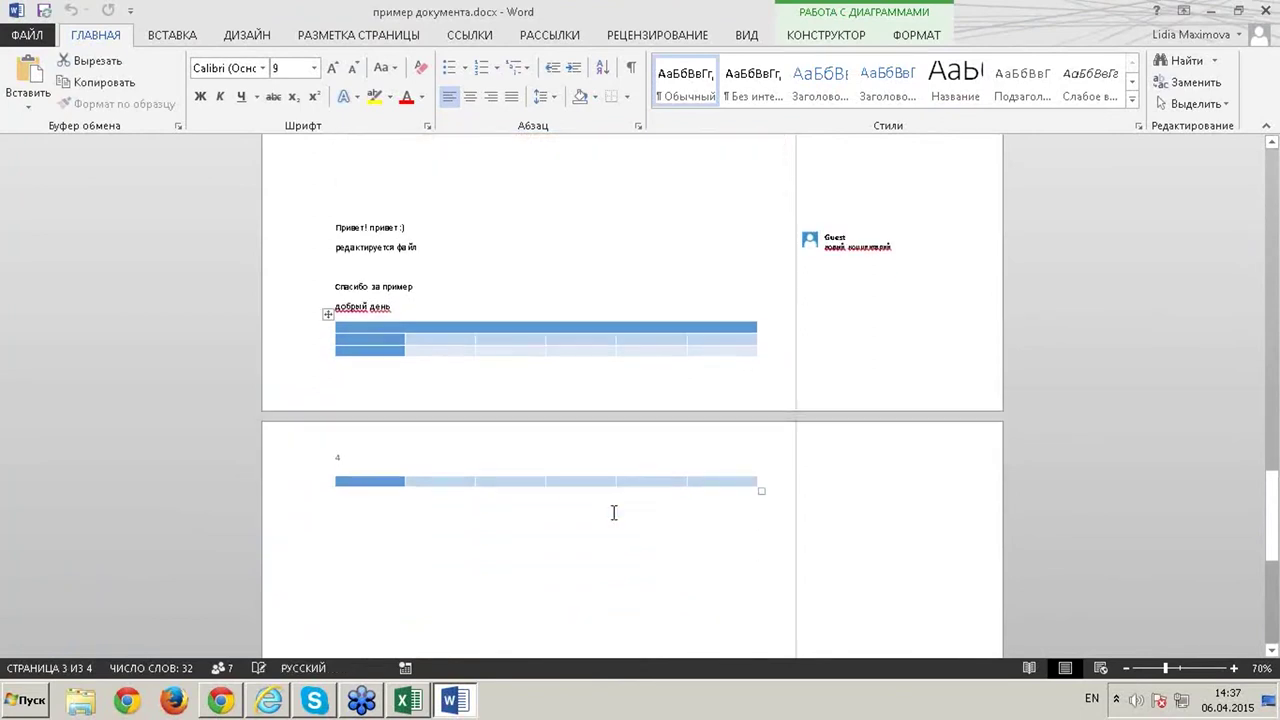
pyautogui.scroll(-10, 614, 513)
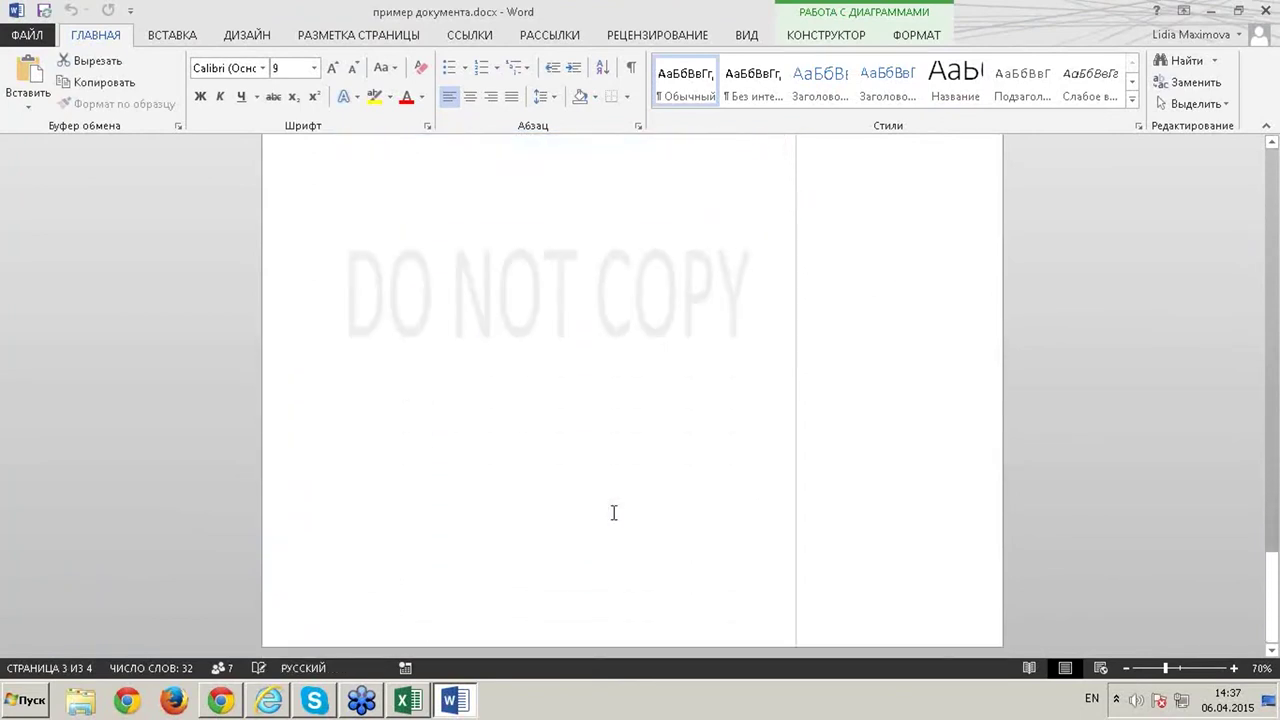
pyautogui.scroll(12, 614, 513)
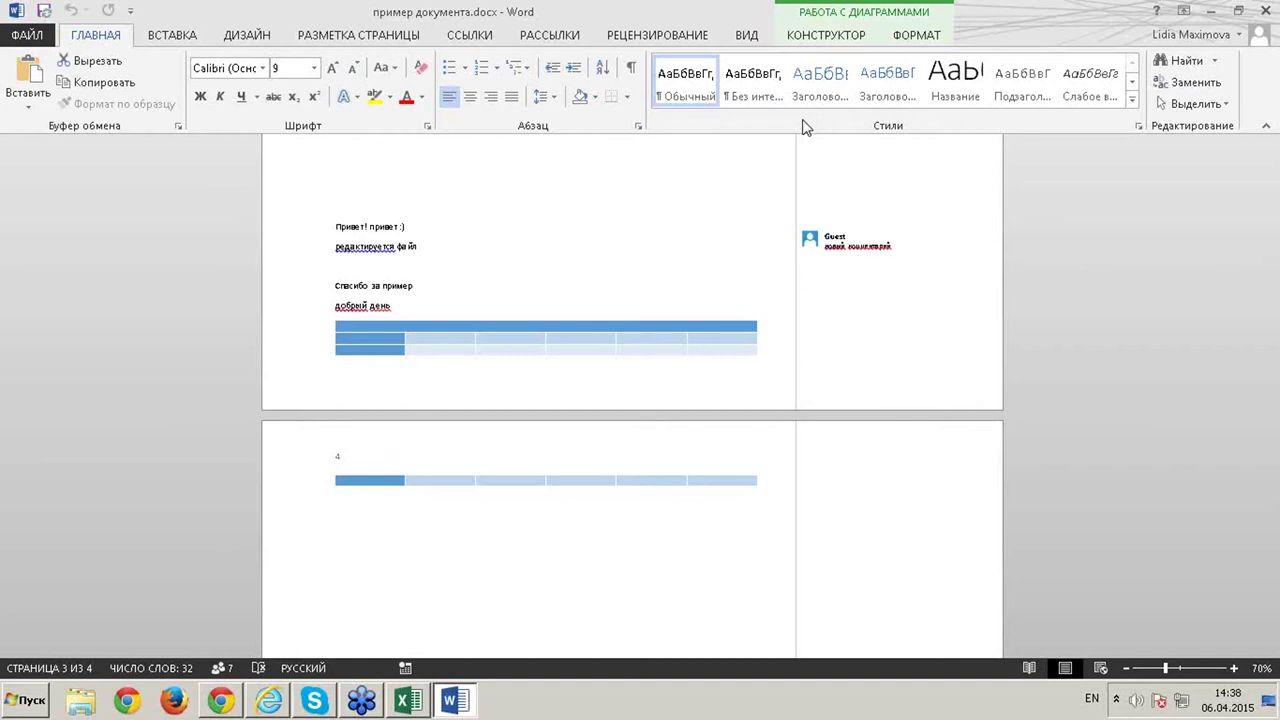
# Save the document to apply the co-editors' updates, and place the cursor in the line "добрый день" above the table
pyautogui.click(42, 12)
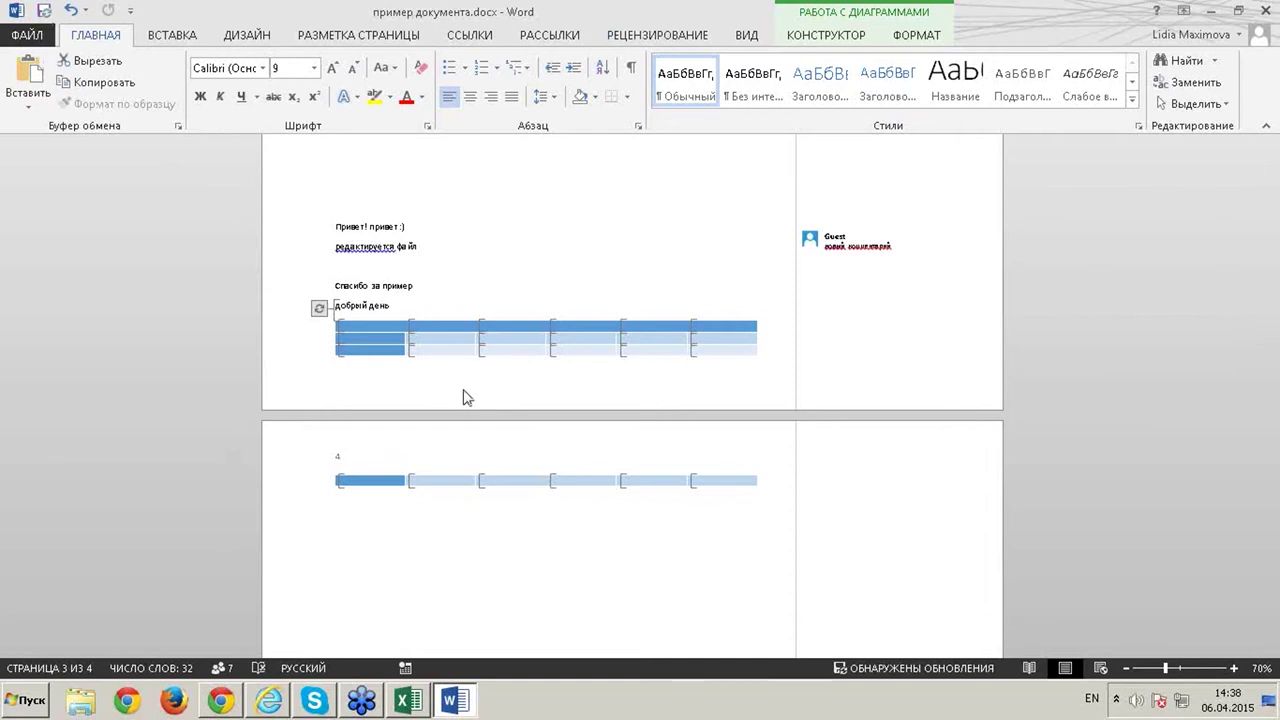
pyautogui.moveTo(305, 318)
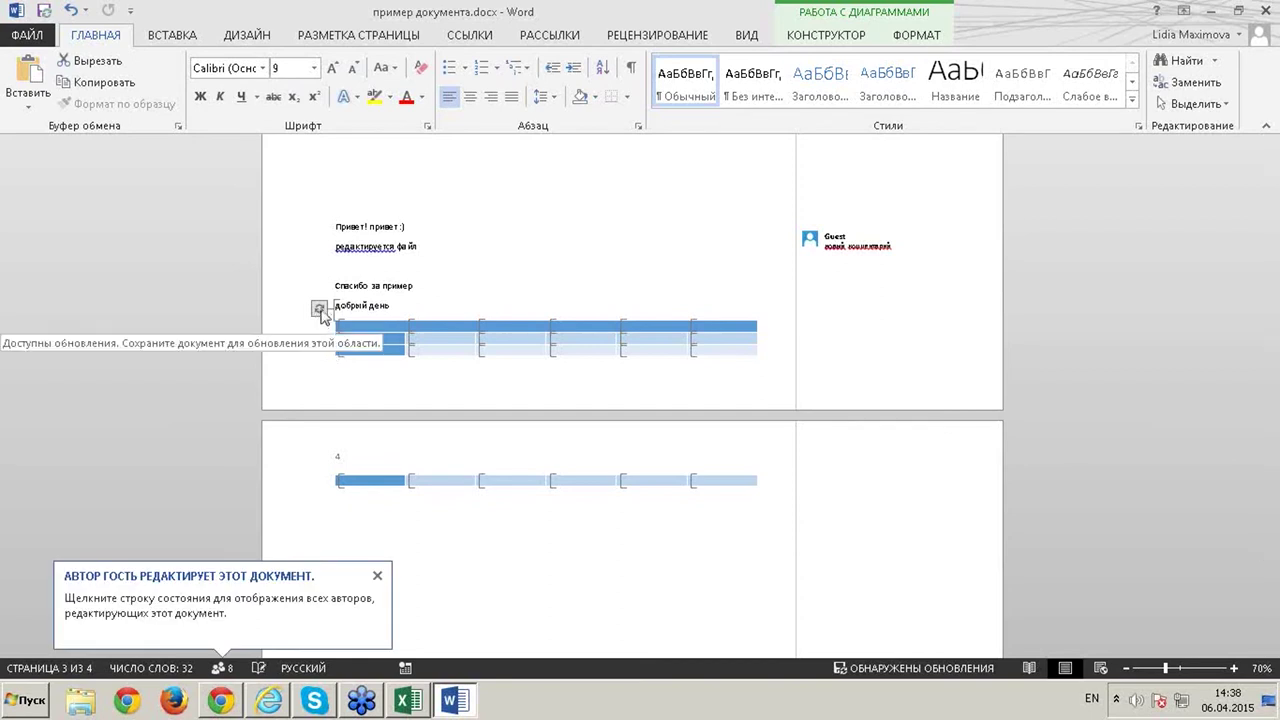
pyautogui.scroll(-2, 343, 360)
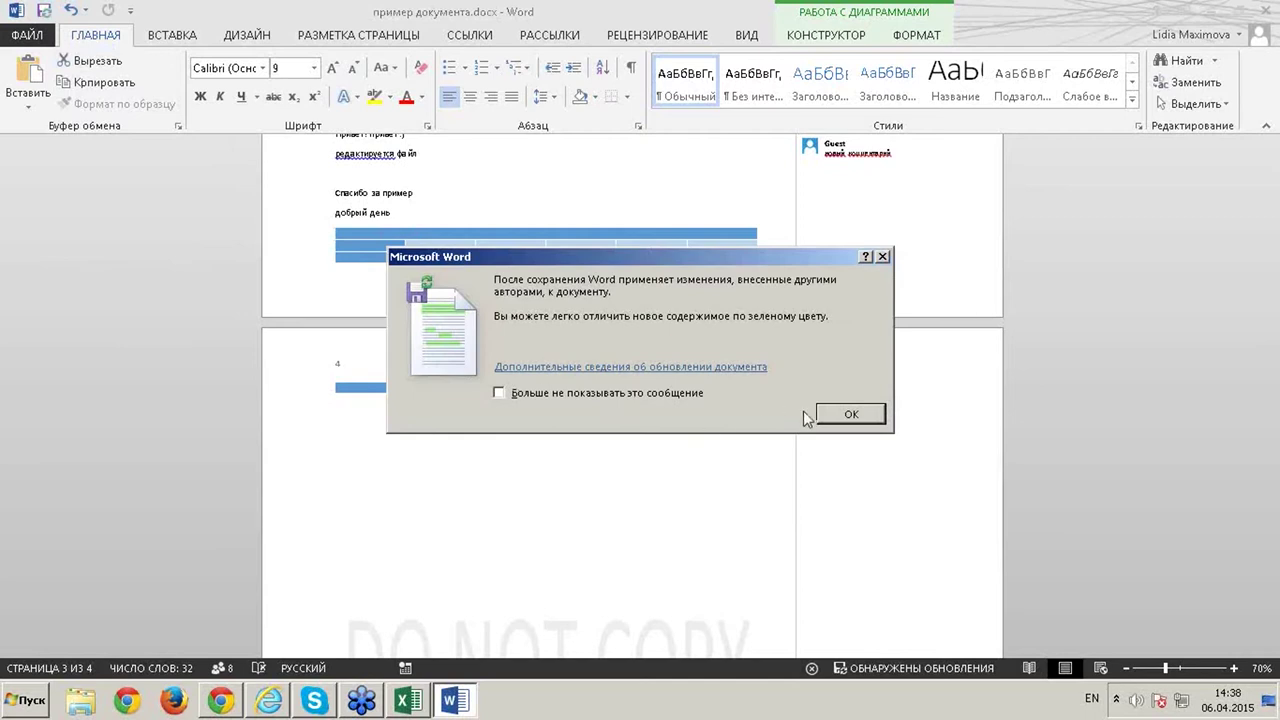
pyautogui.click(849, 415)
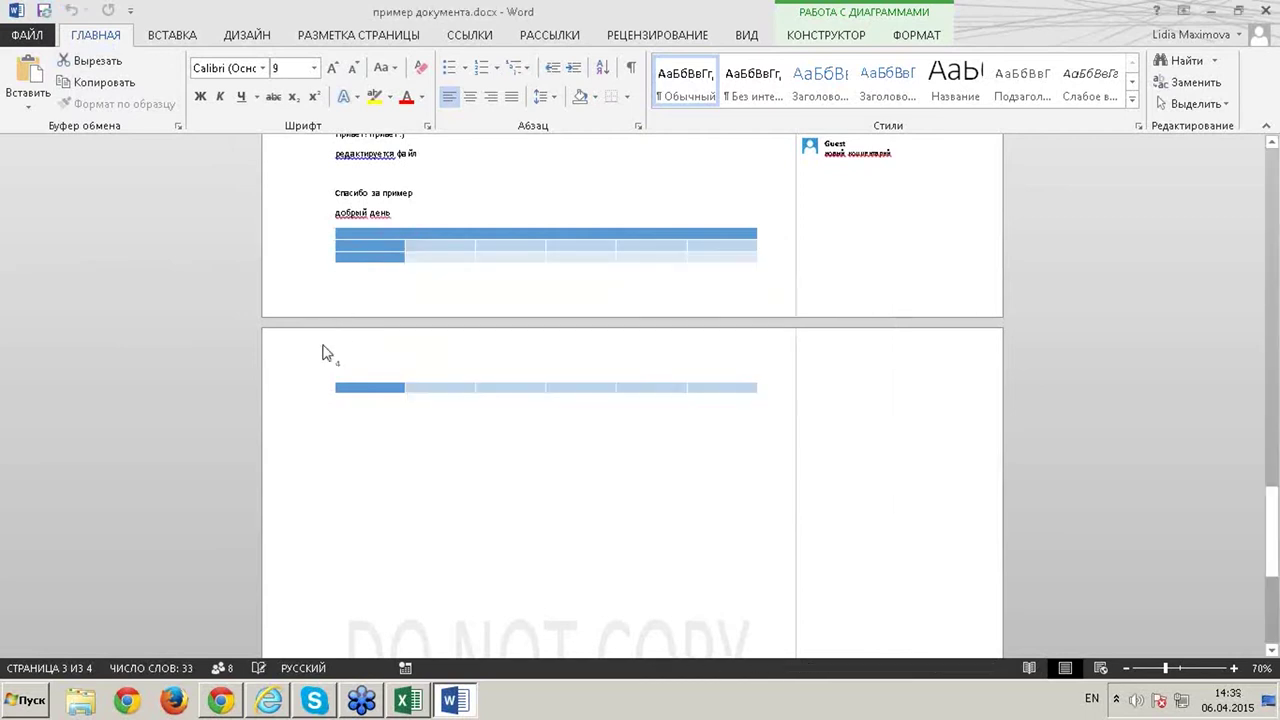
pyautogui.click(360, 218)
pyautogui.scroll(2, 423, 346)
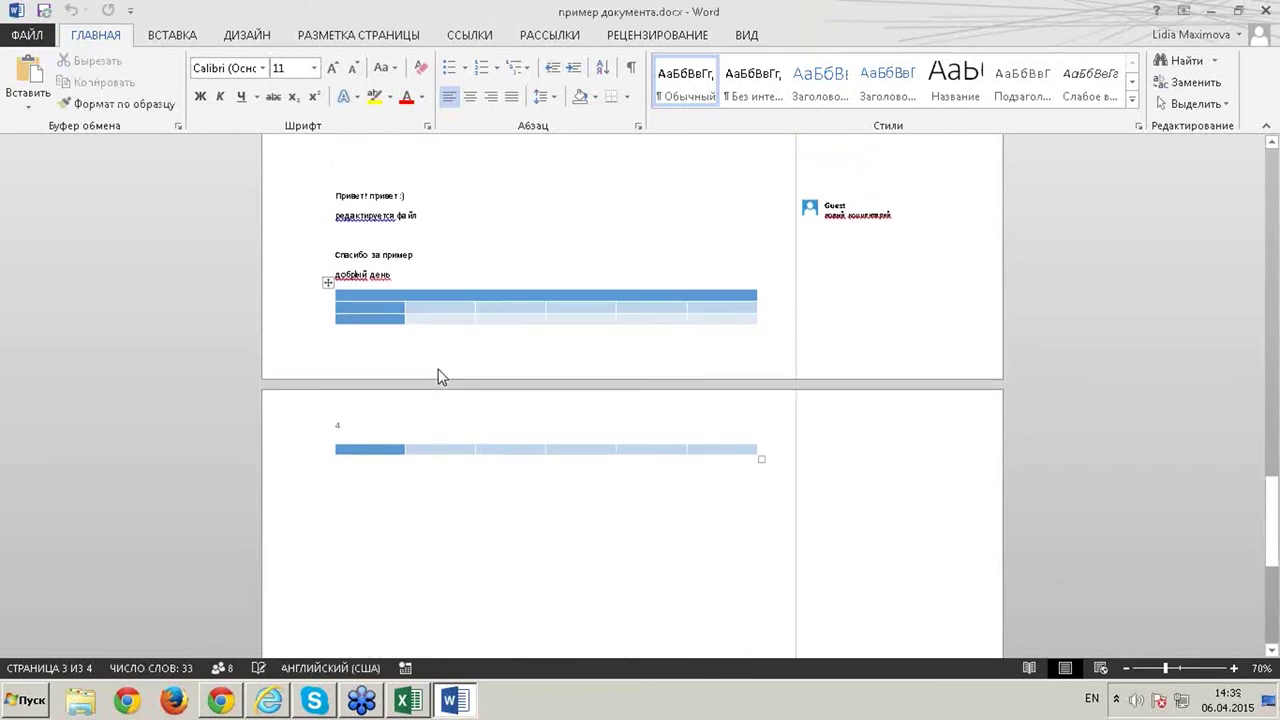
# Save the document in desktop Word to apply the other authors' updates to the column text on page 2, and dismiss the notice
pyautogui.scroll(-8, 410, 363)
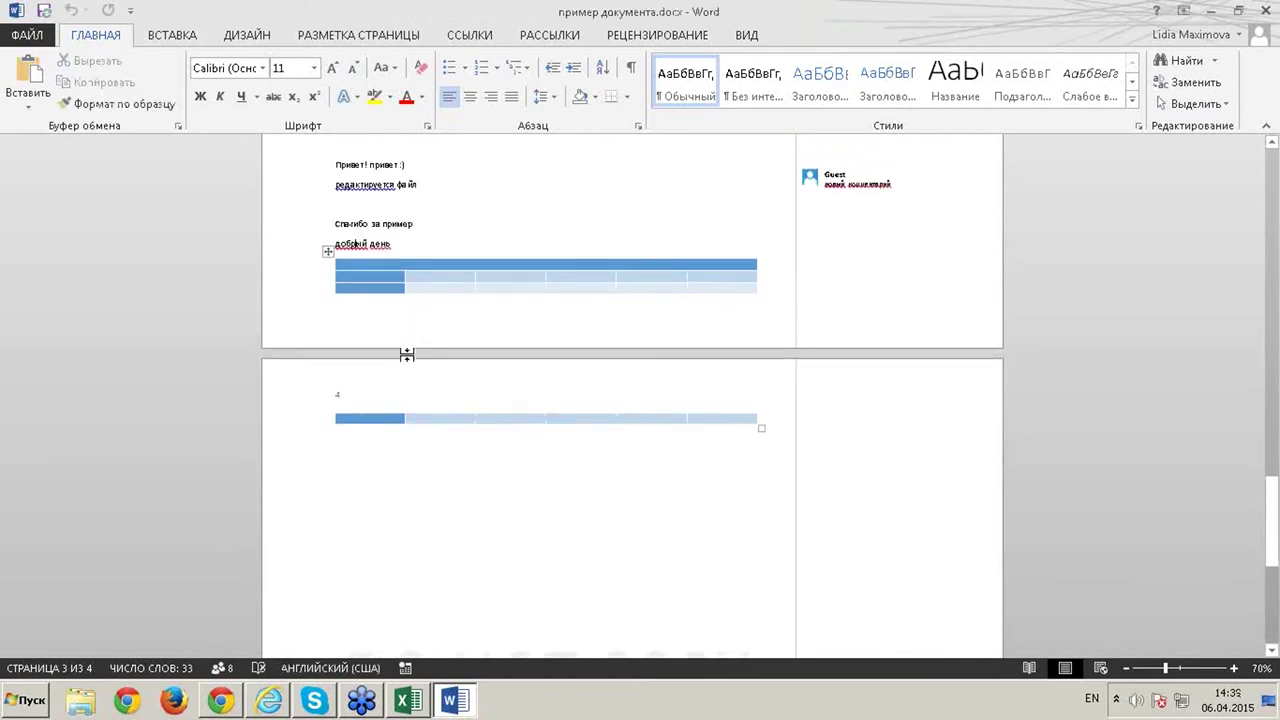
pyautogui.scroll(15, 408, 355)
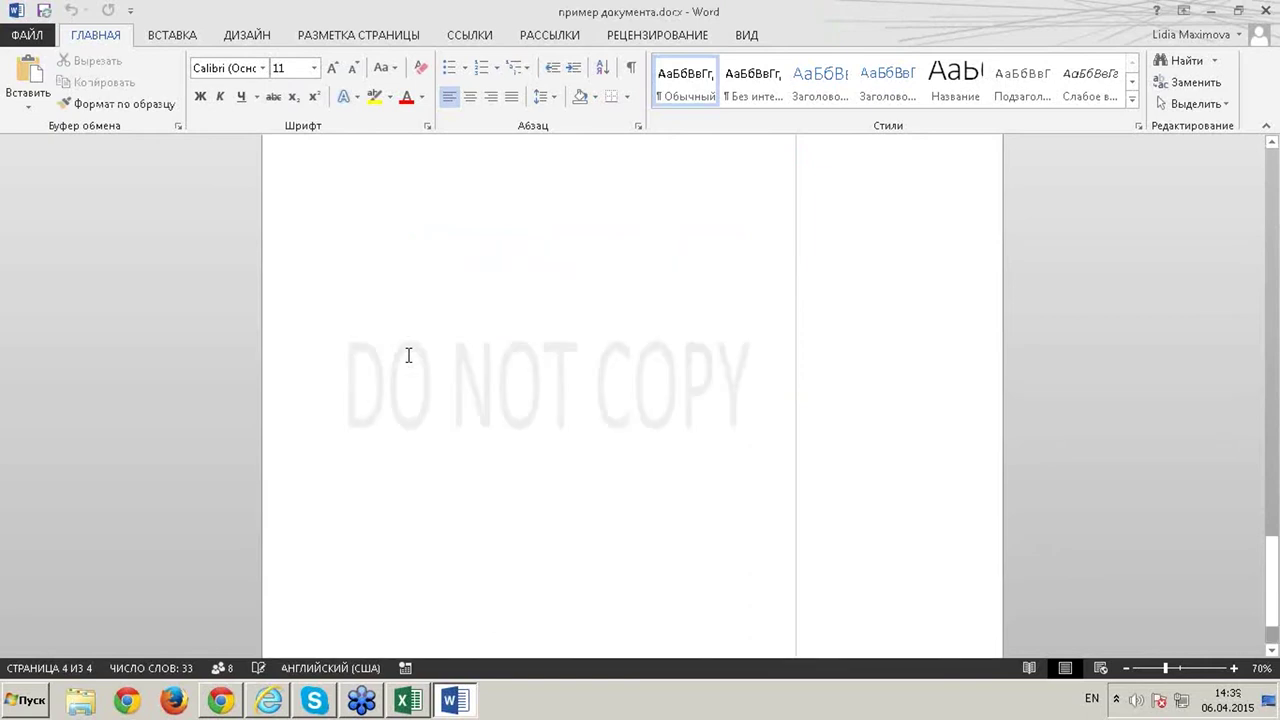
pyautogui.scroll(5, 408, 355)
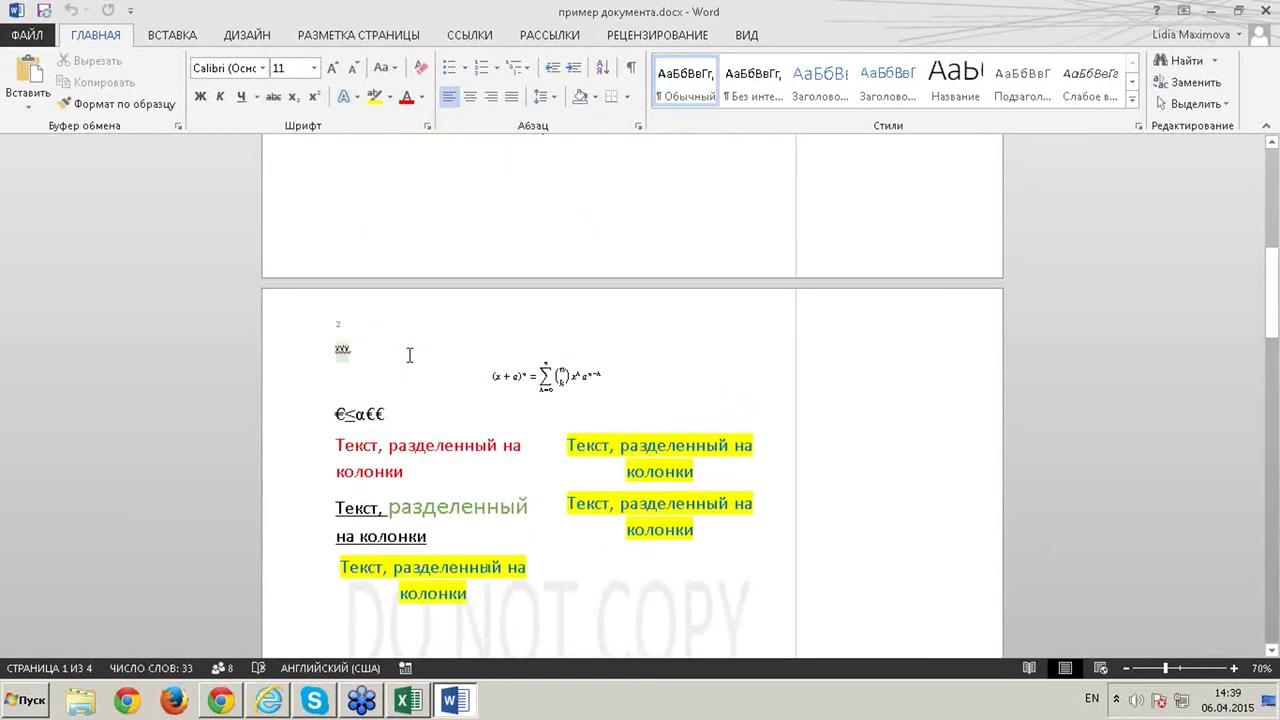
pyautogui.hotkey('alt', 'shift')
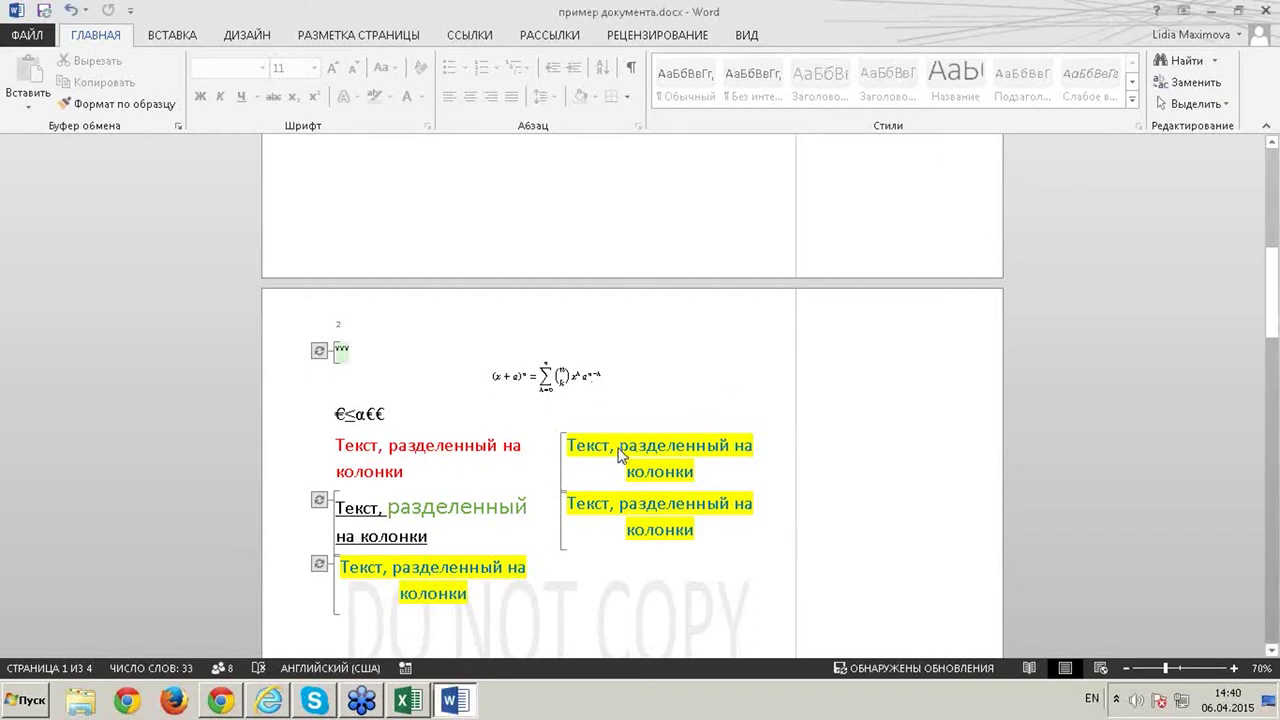
pyautogui.scroll(-1, 615, 450)
pyautogui.hotkey('alt', 'shift')
pyautogui.click(44, 10)
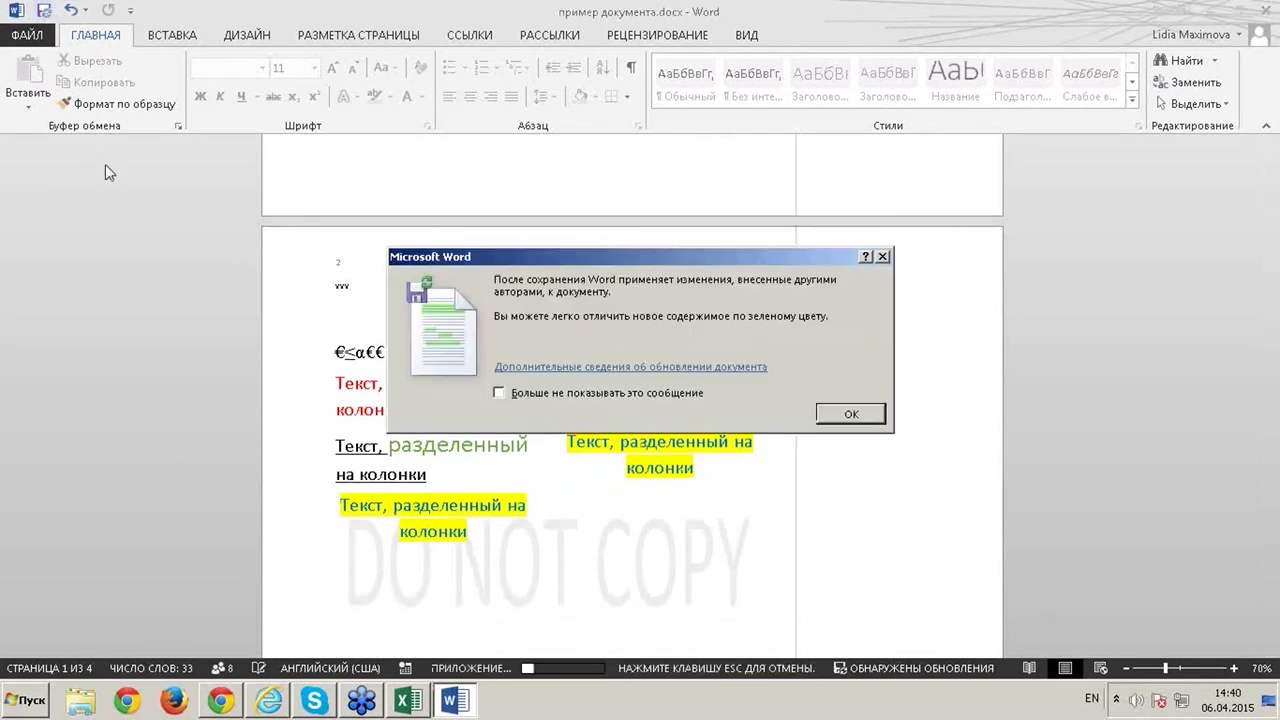
pyautogui.click(846, 418)
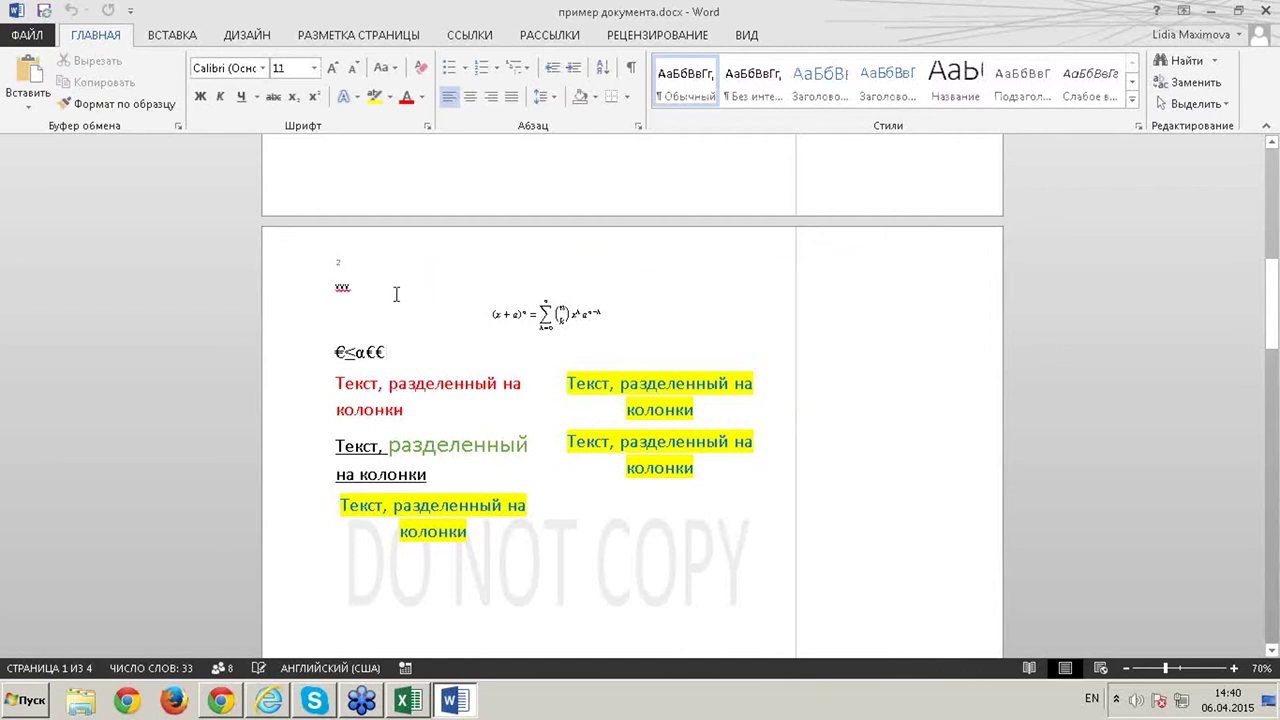
# Look through the document from page 2 to the co-editors' text, comment and reformatted table on the last pages
pyautogui.click(386, 350)
pyautogui.scroll(-1, 432, 403)
pyautogui.scroll(-10, 432, 403)
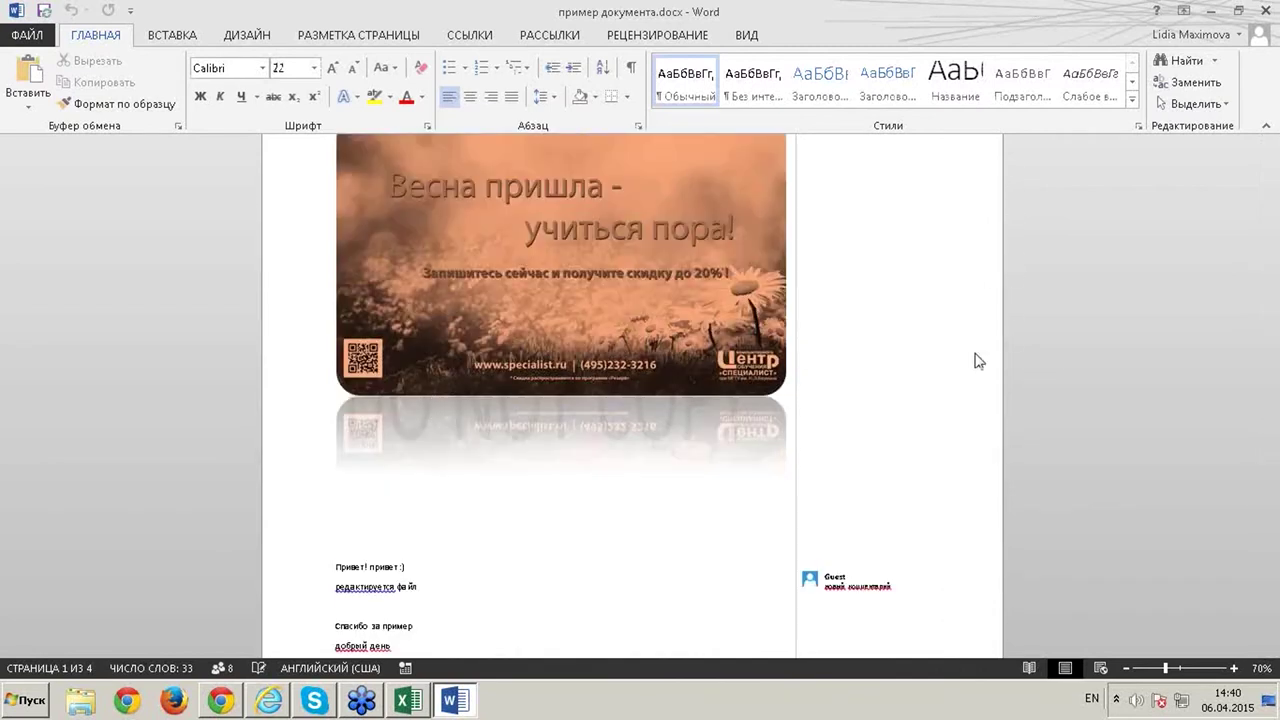
pyautogui.scroll(-2, 783, 346)
pyautogui.scroll(-1, 794, 337)
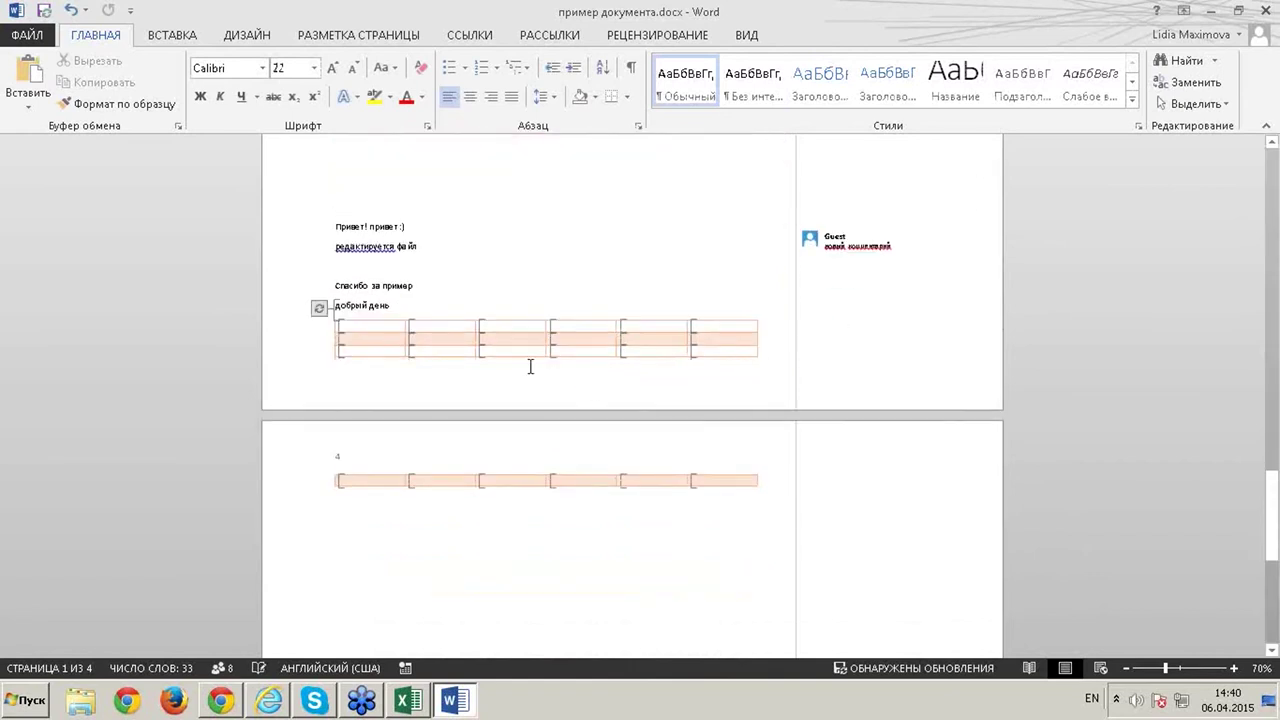
pyautogui.click(338, 338)
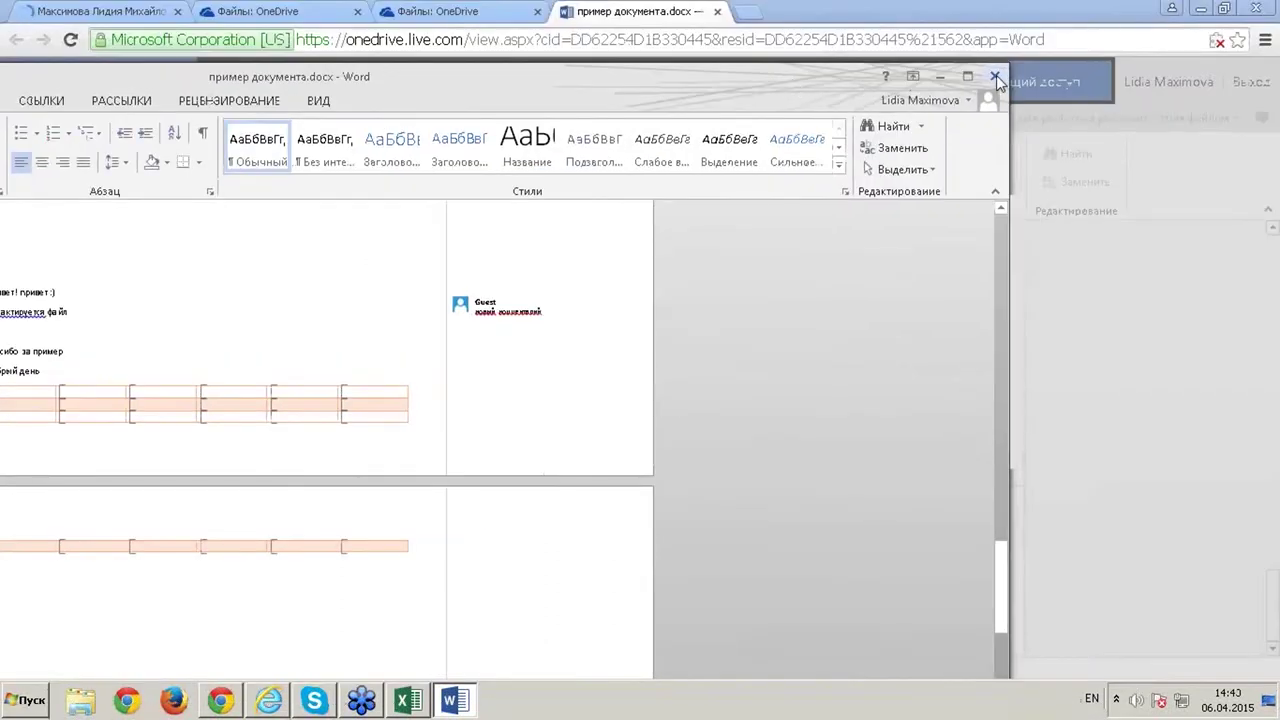
# Close desktop Word, return to editing the document in Word Online, and look over the table below "добрый день"
pyautogui.click(995, 72)
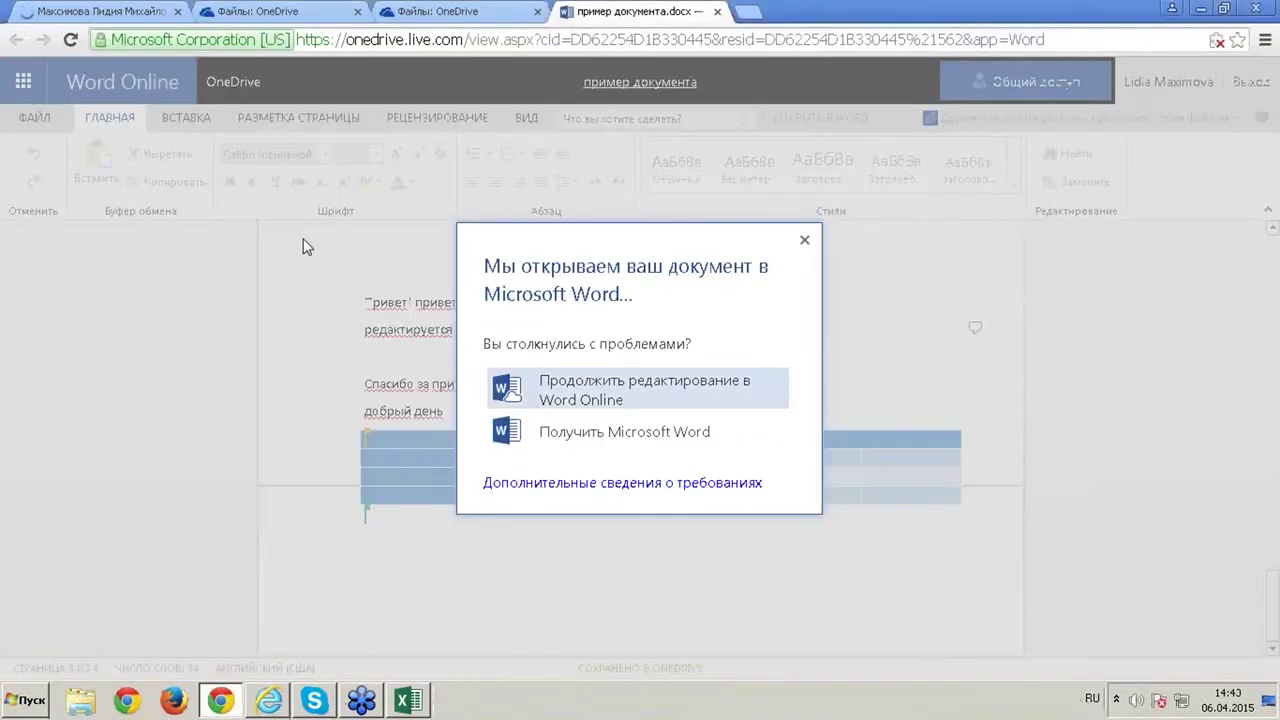
pyautogui.click(804, 240)
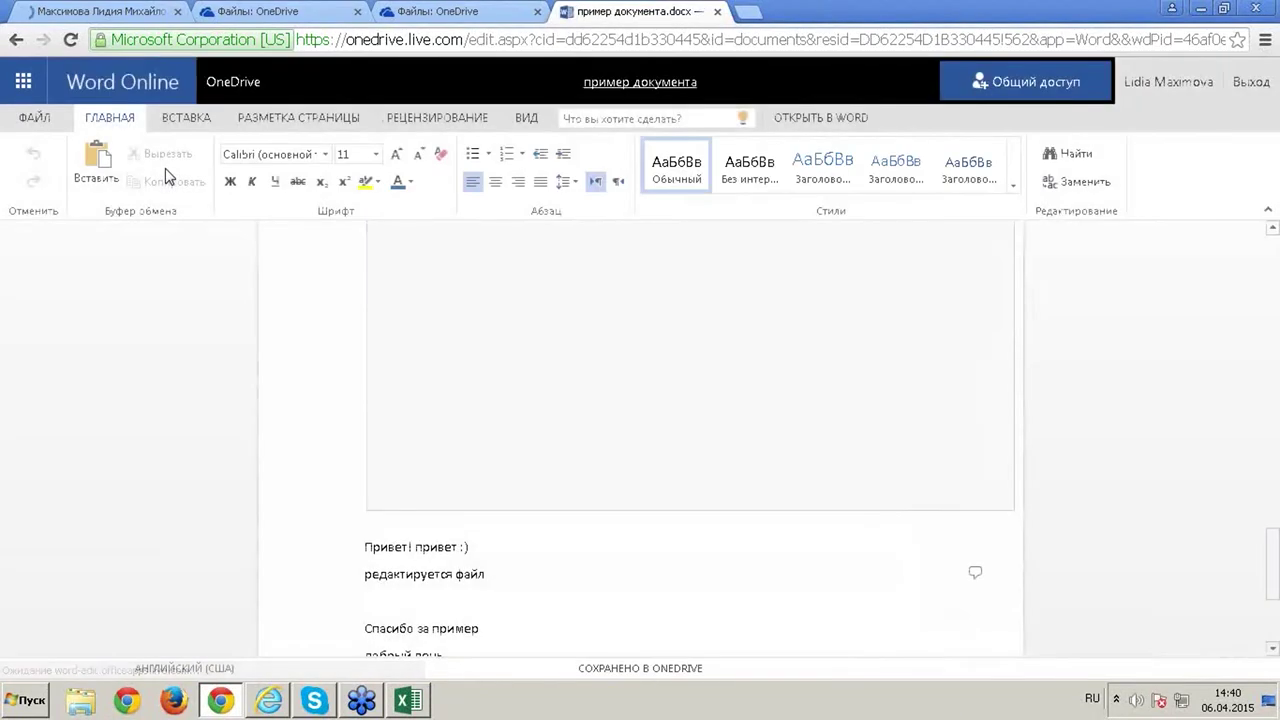
pyautogui.scroll(-3, 442, 417)
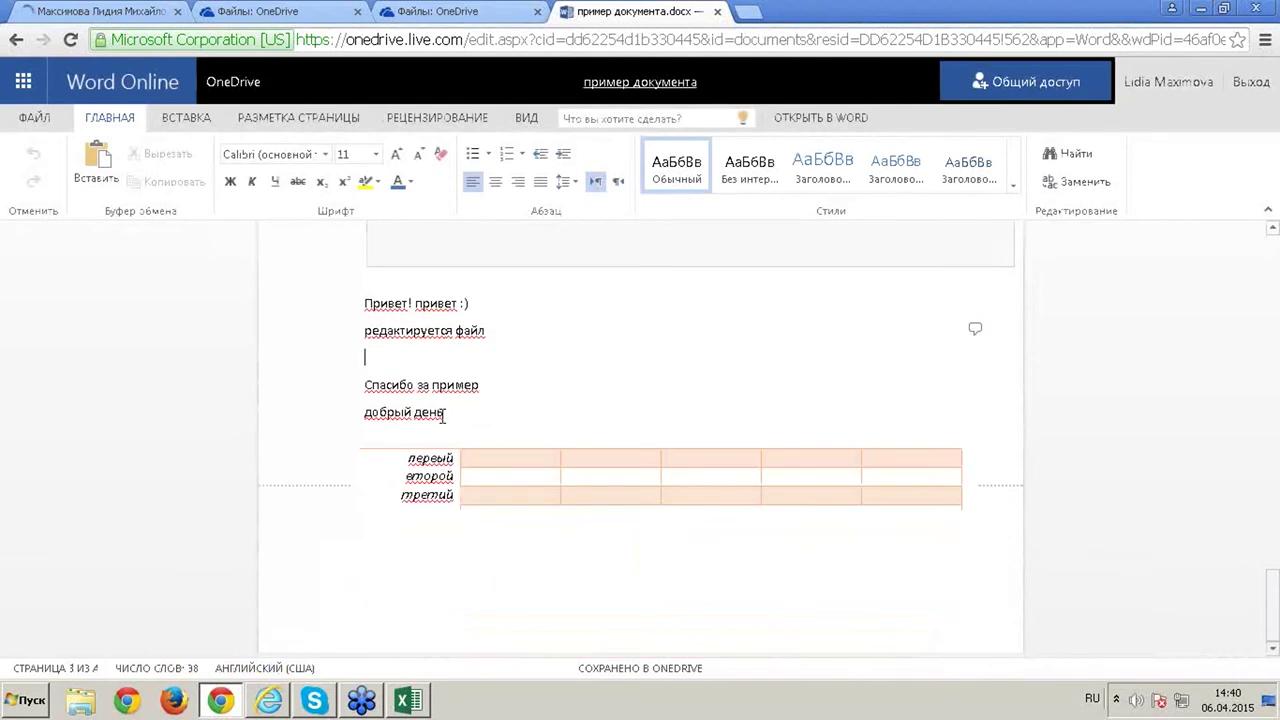
pyautogui.scroll(-5, 442, 417)
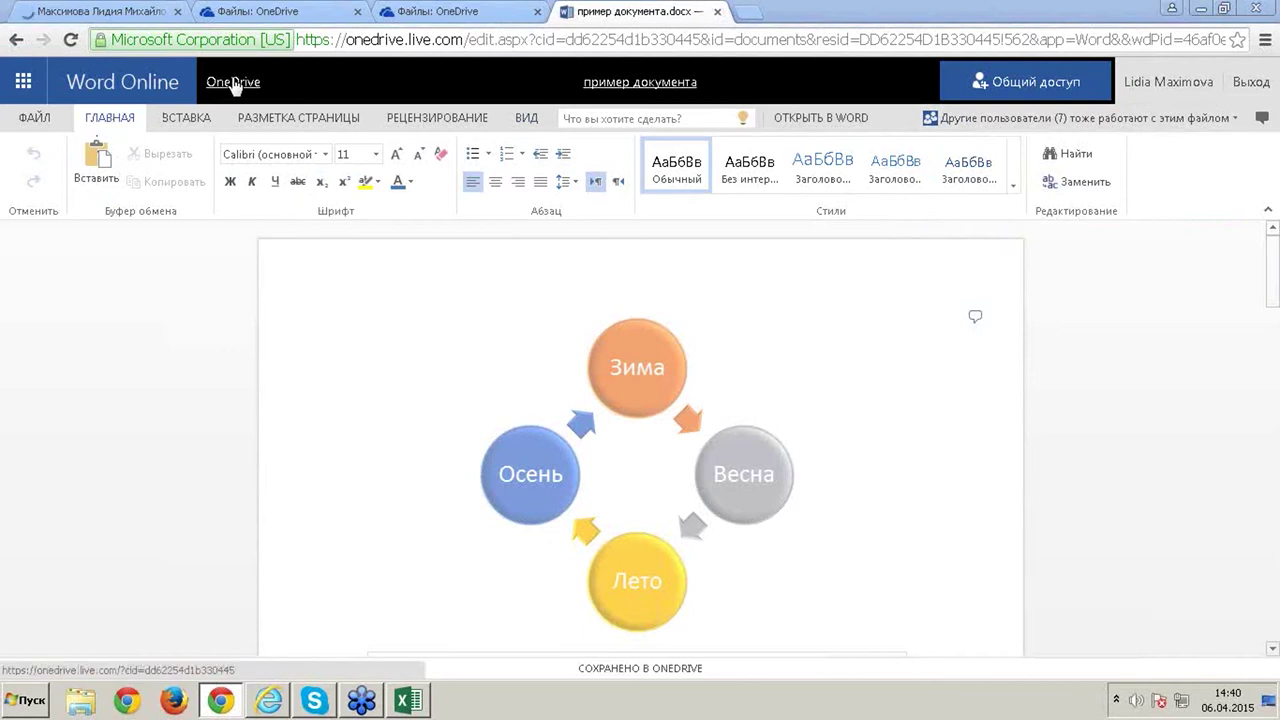
# Switch to Excel Online and create a new blank workbook in OneDrive
pyautogui.click(24, 81)
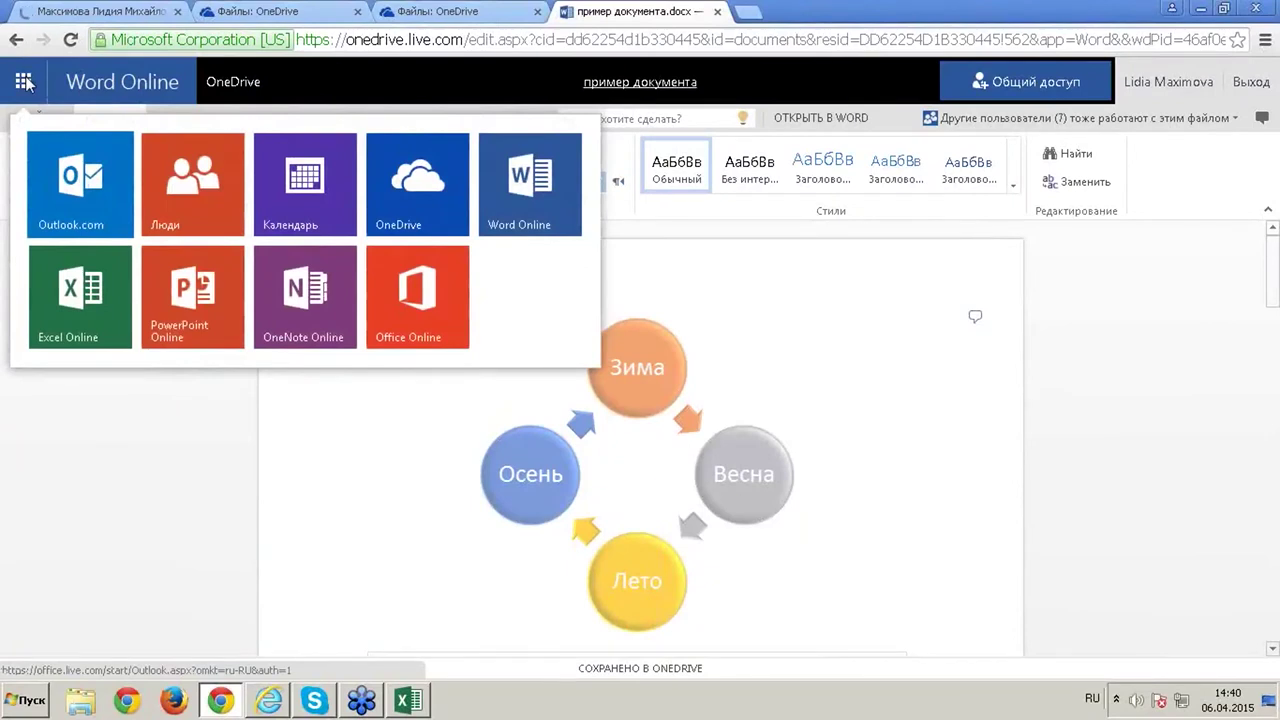
pyautogui.click(83, 303)
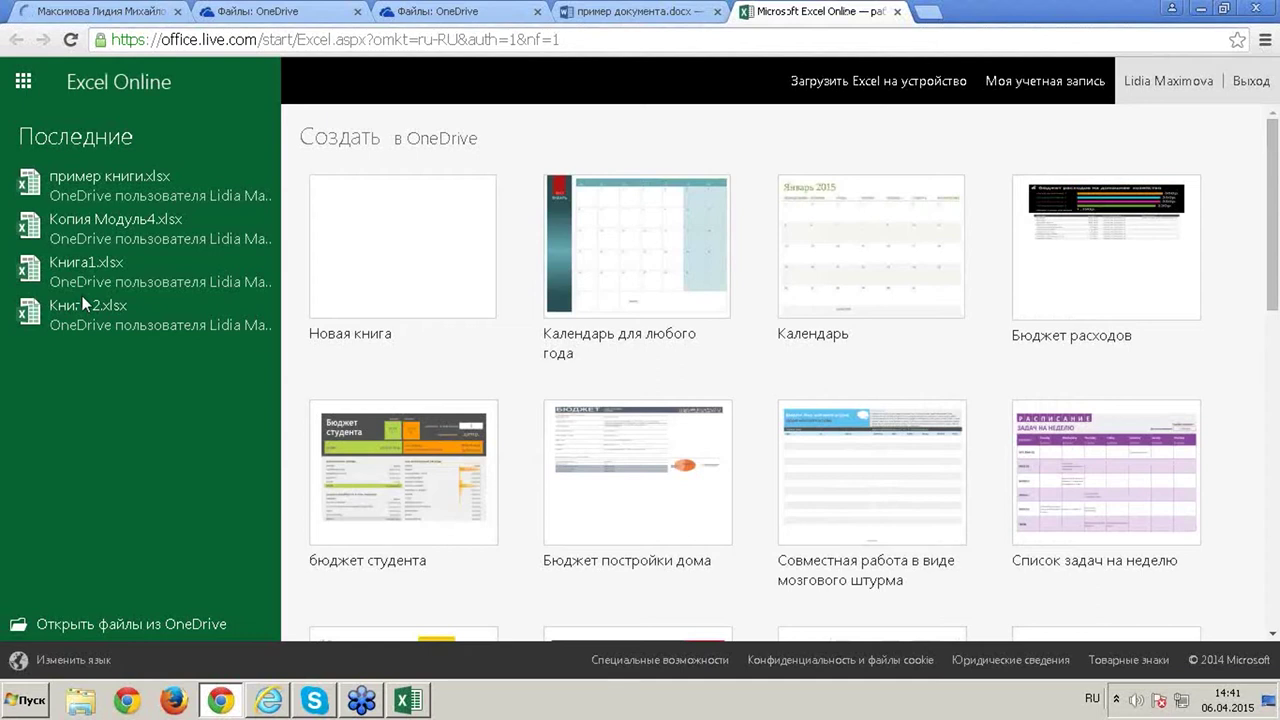
pyautogui.click(393, 259)
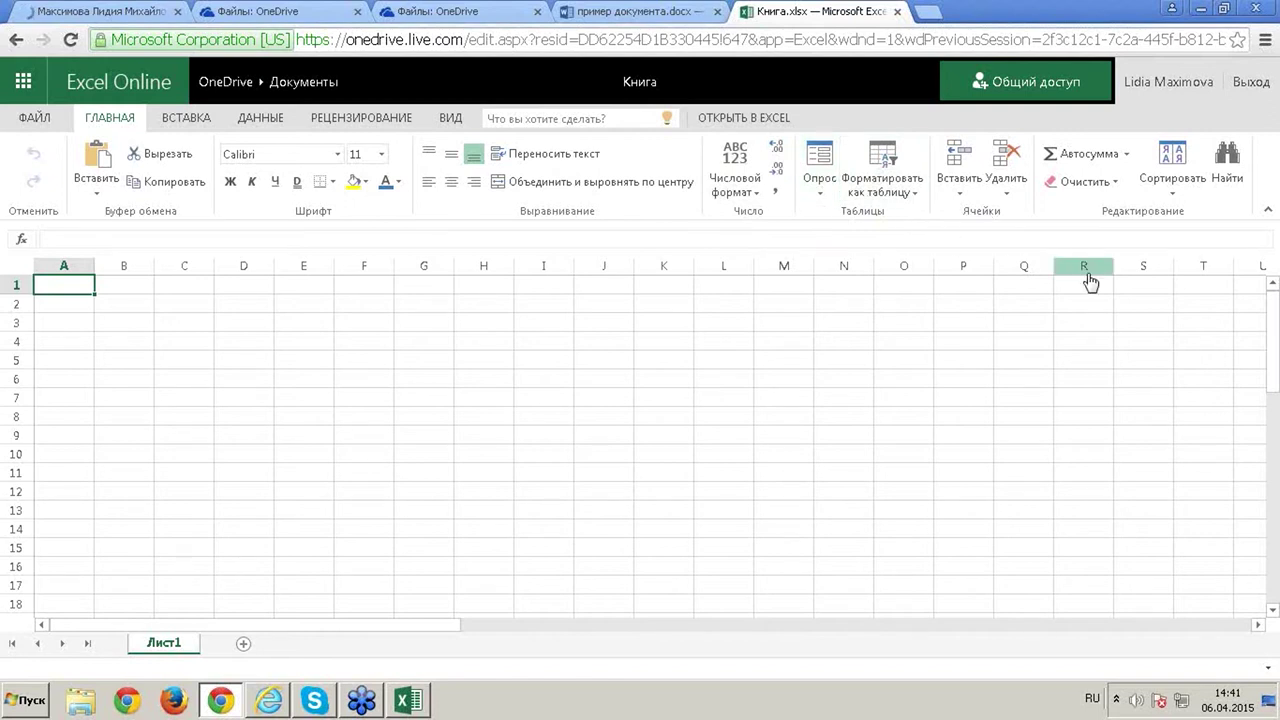
# Examine the sorting options and the insertion, data, reviewing and view commands available in Excel Online
pyautogui.click(1181, 188)
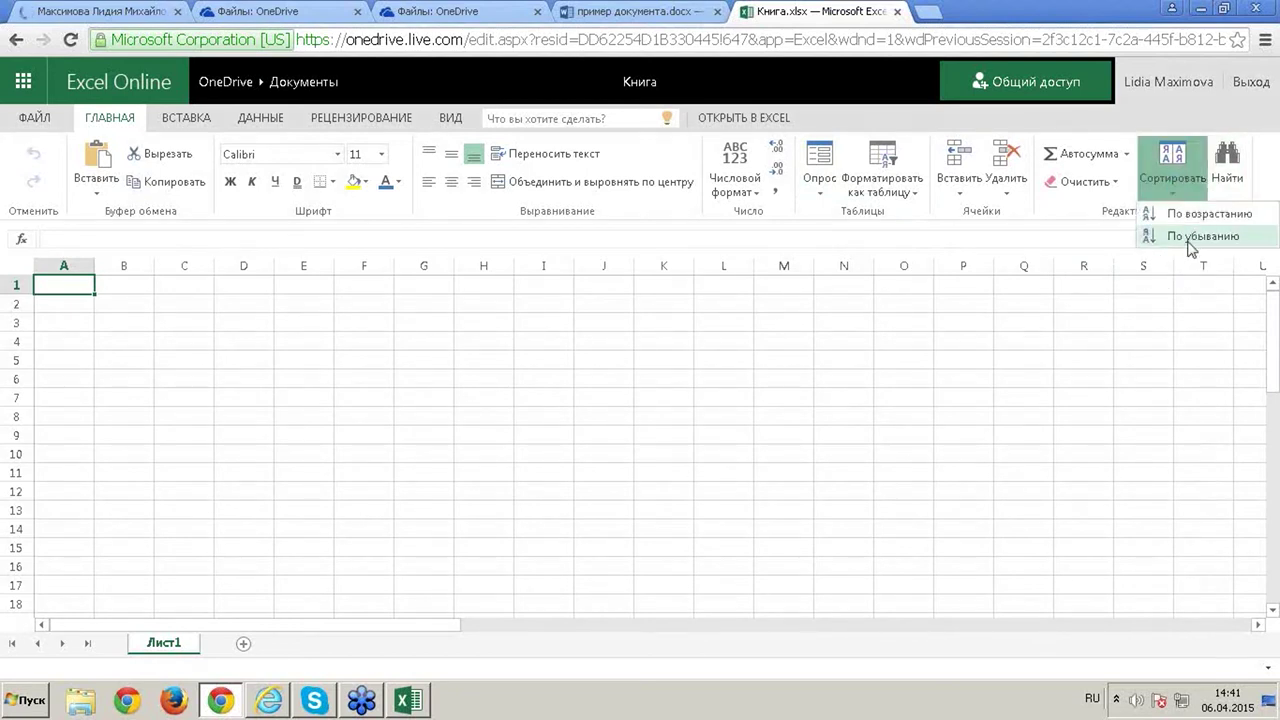
pyautogui.click(246, 357)
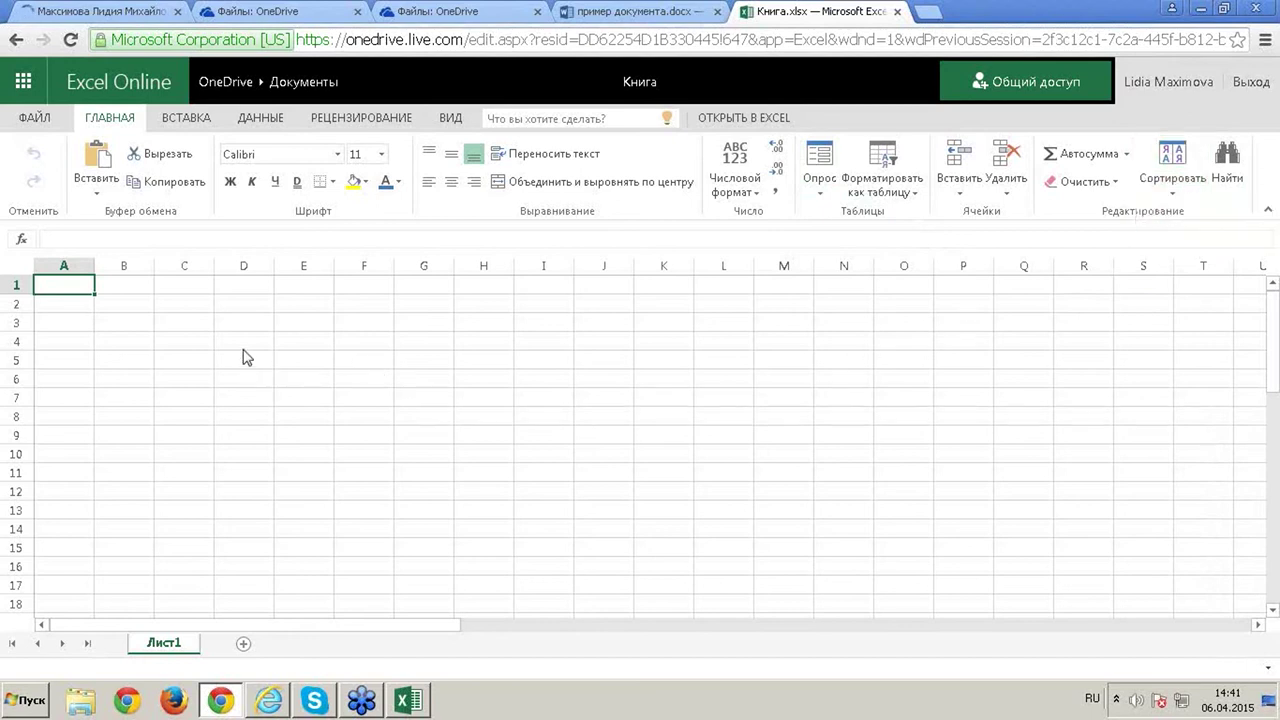
pyautogui.click(186, 119)
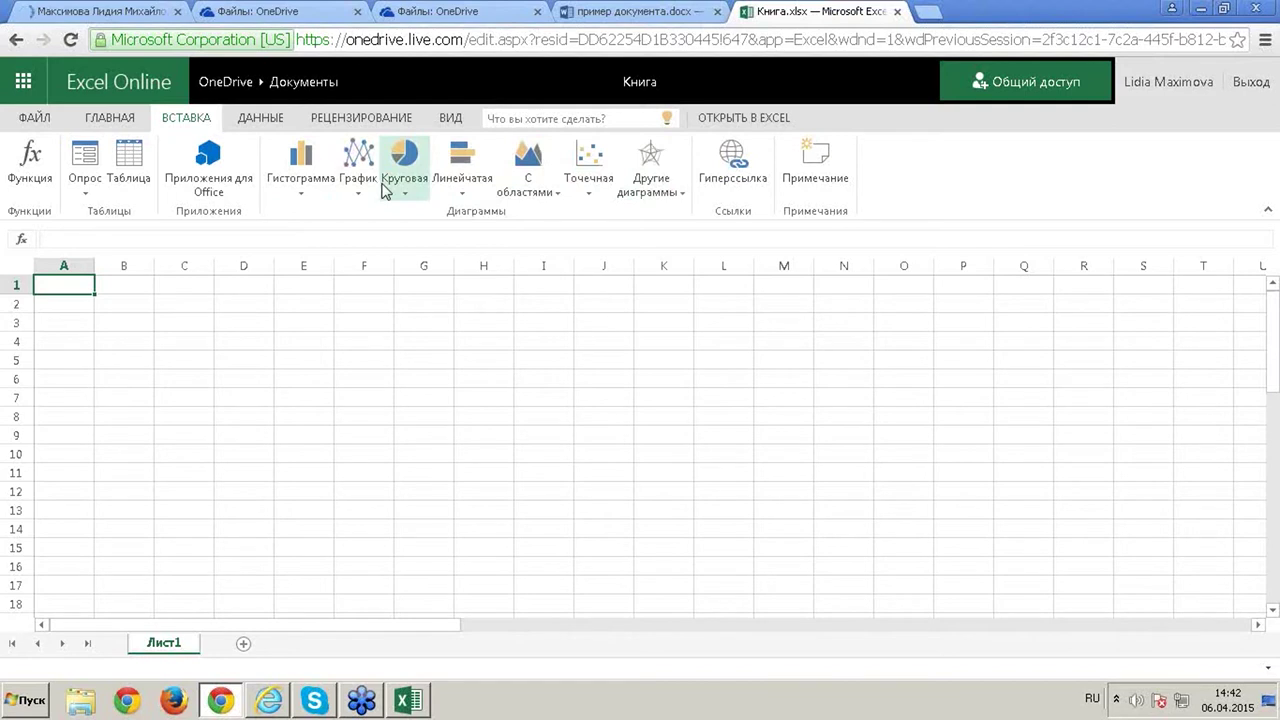
pyautogui.click(265, 121)
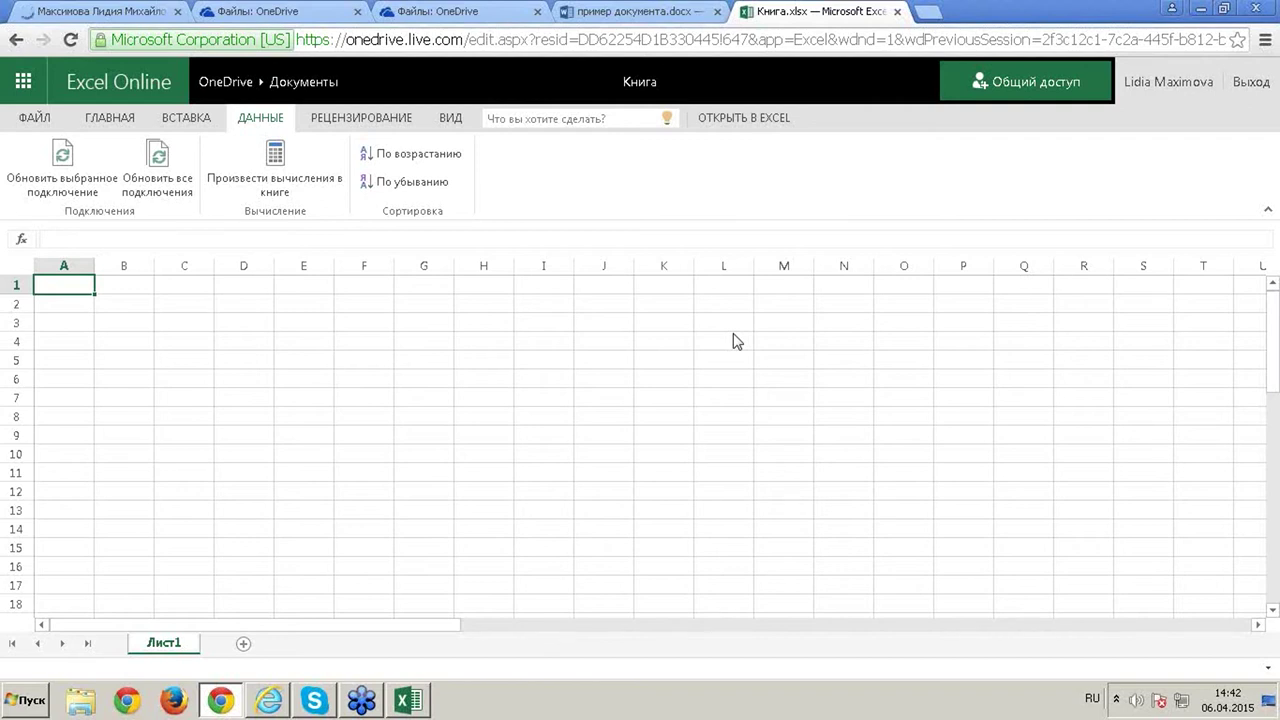
pyautogui.click(362, 118)
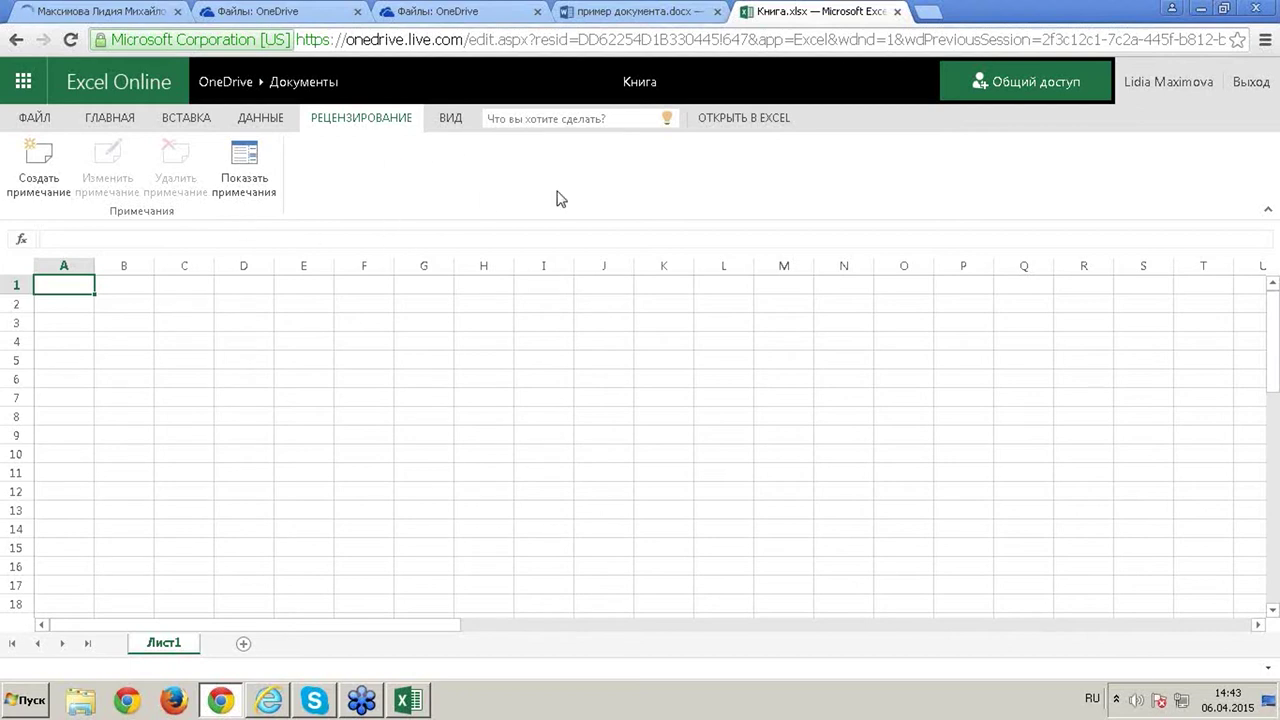
pyautogui.click(451, 122)
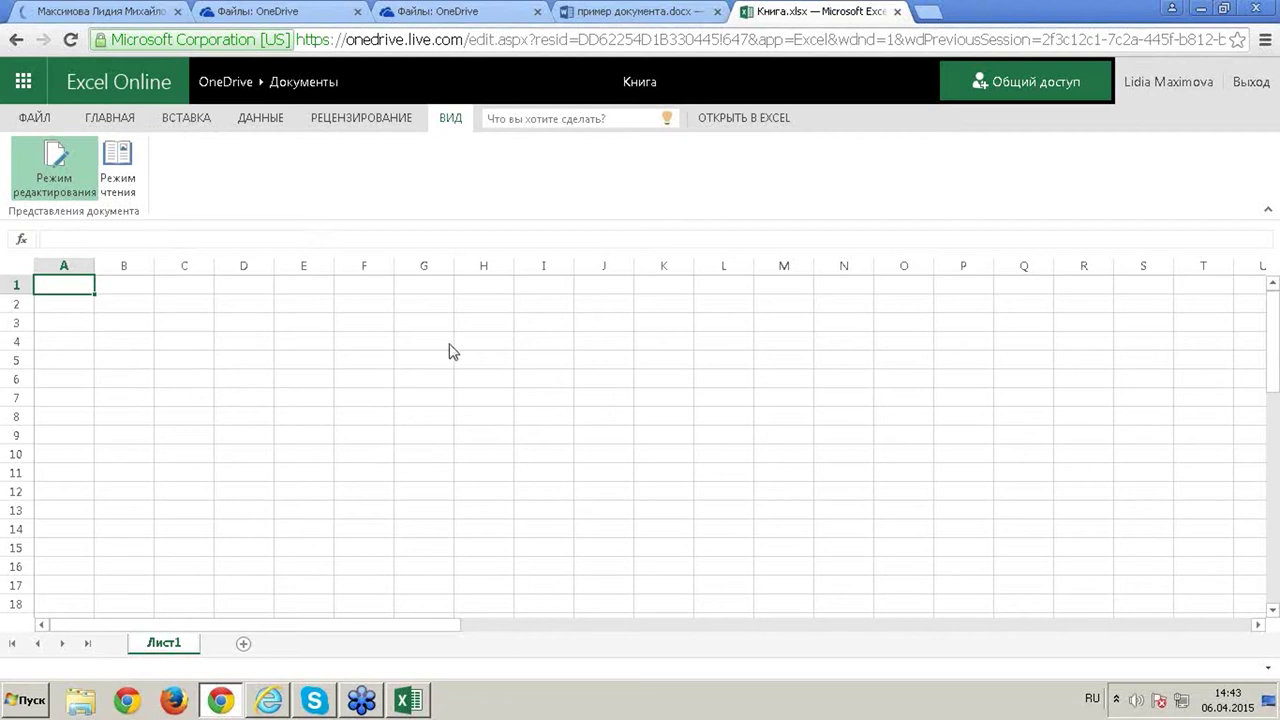
pyautogui.click(294, 323)
pyautogui.press('Left')
pyautogui.press('Left')
pyautogui.press('Down')
pyautogui.press('Down')
pyautogui.press('Down')
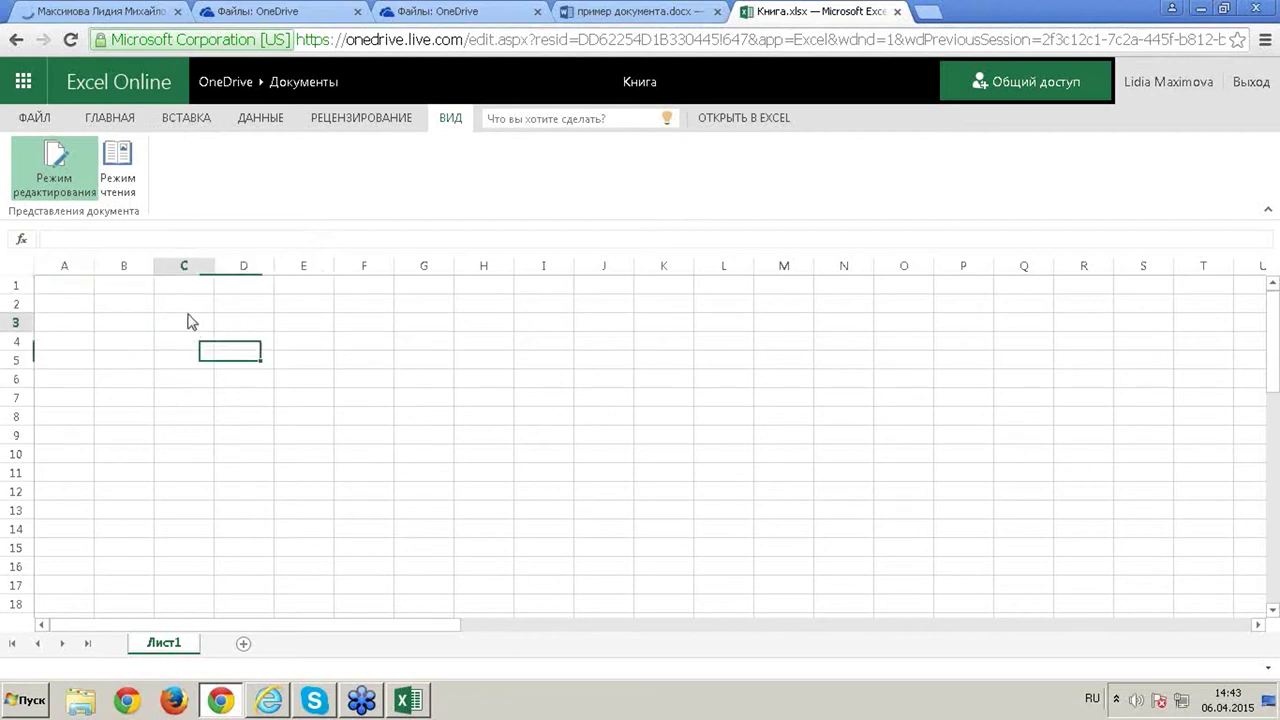
pyautogui.click(189, 320)
# Enter 12 in cell A1 and 34 in cell B1
pyautogui.click(77, 290)
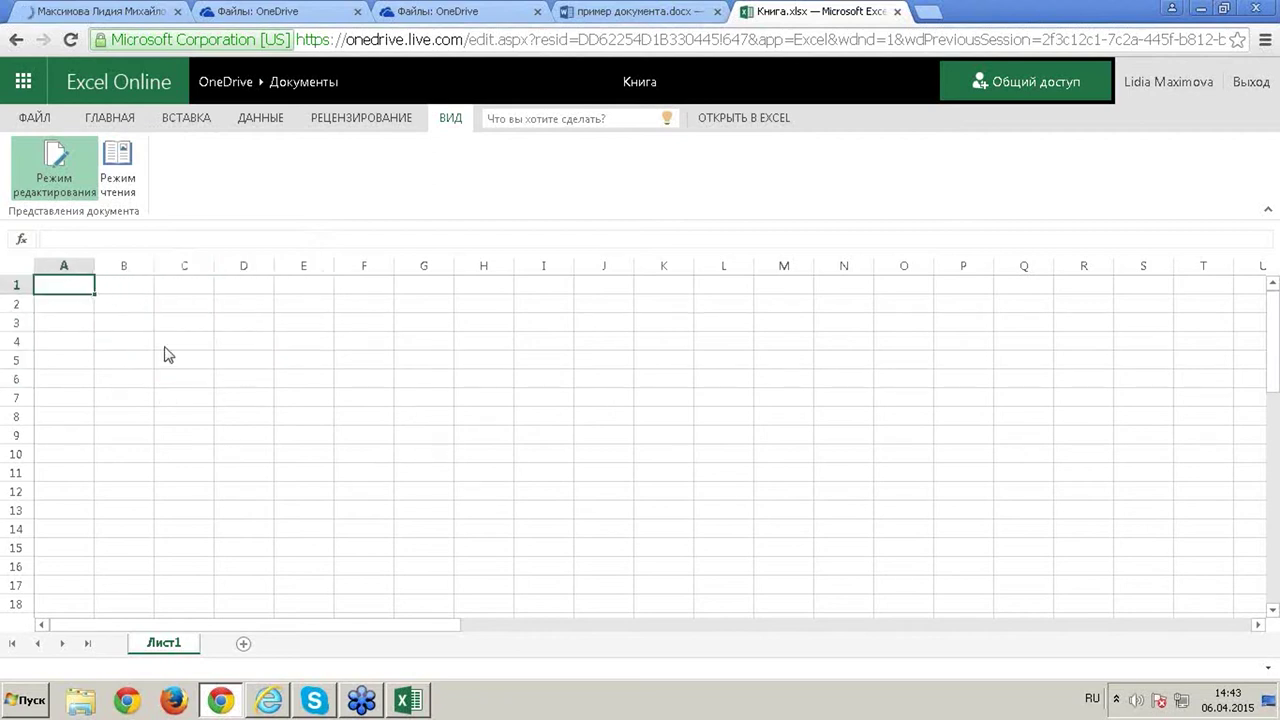
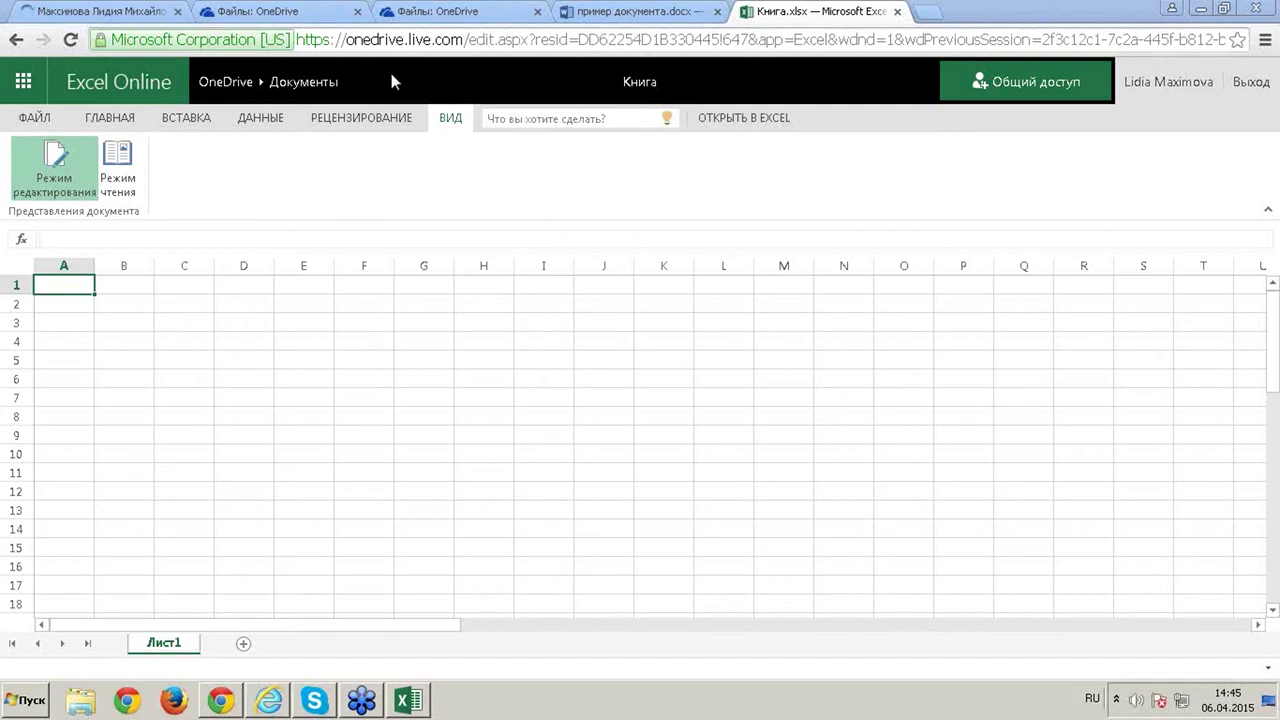
pyautogui.click(127, 129)
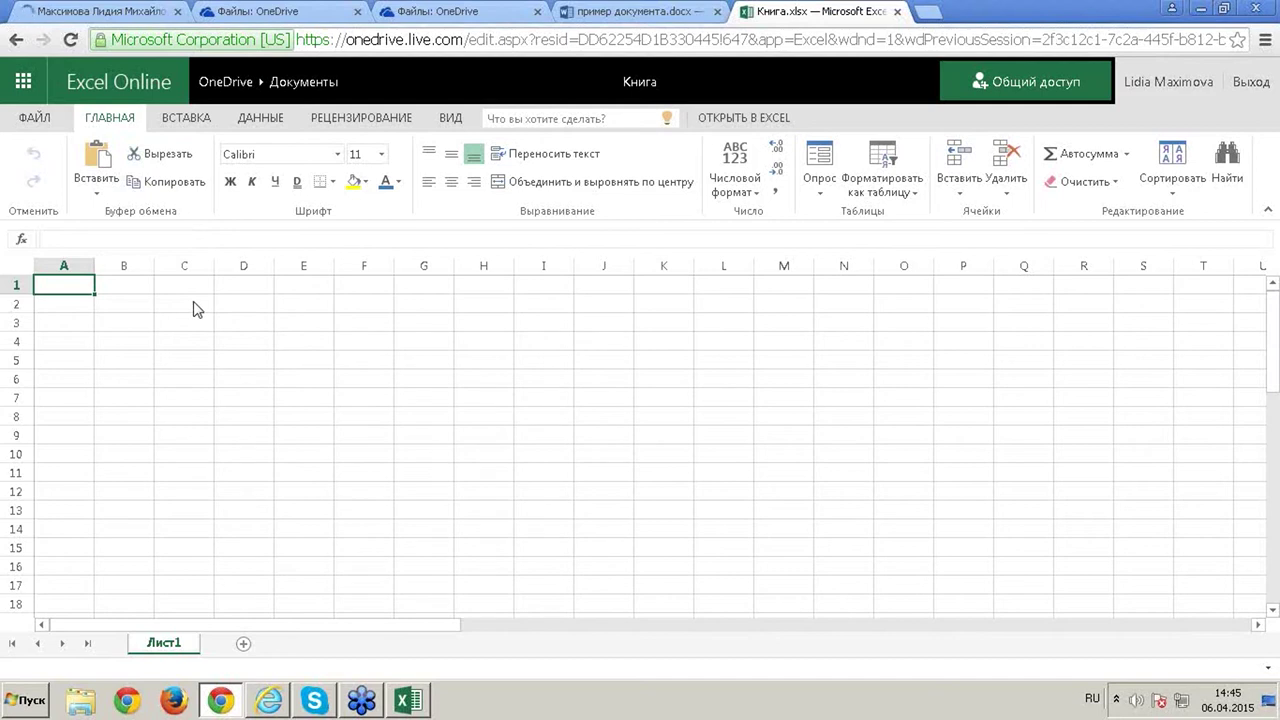
pyautogui.write('12')
pyautogui.press('Tab')
pyautogui.write('34')
pyautogui.press('Return')
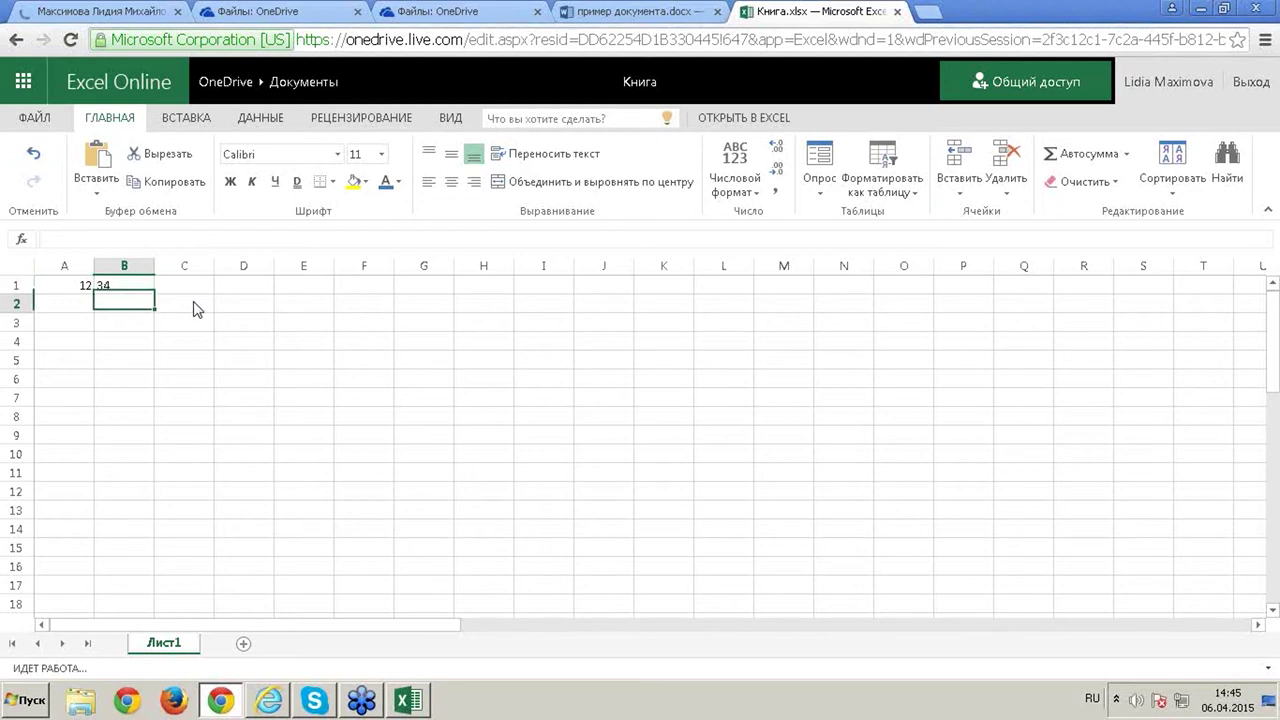
# Enter the formula =B1+A1 in cell C1 to add the two numbers
pyautogui.press('Up')
pyautogui.press('Right')
pyautogui.write('=B1')
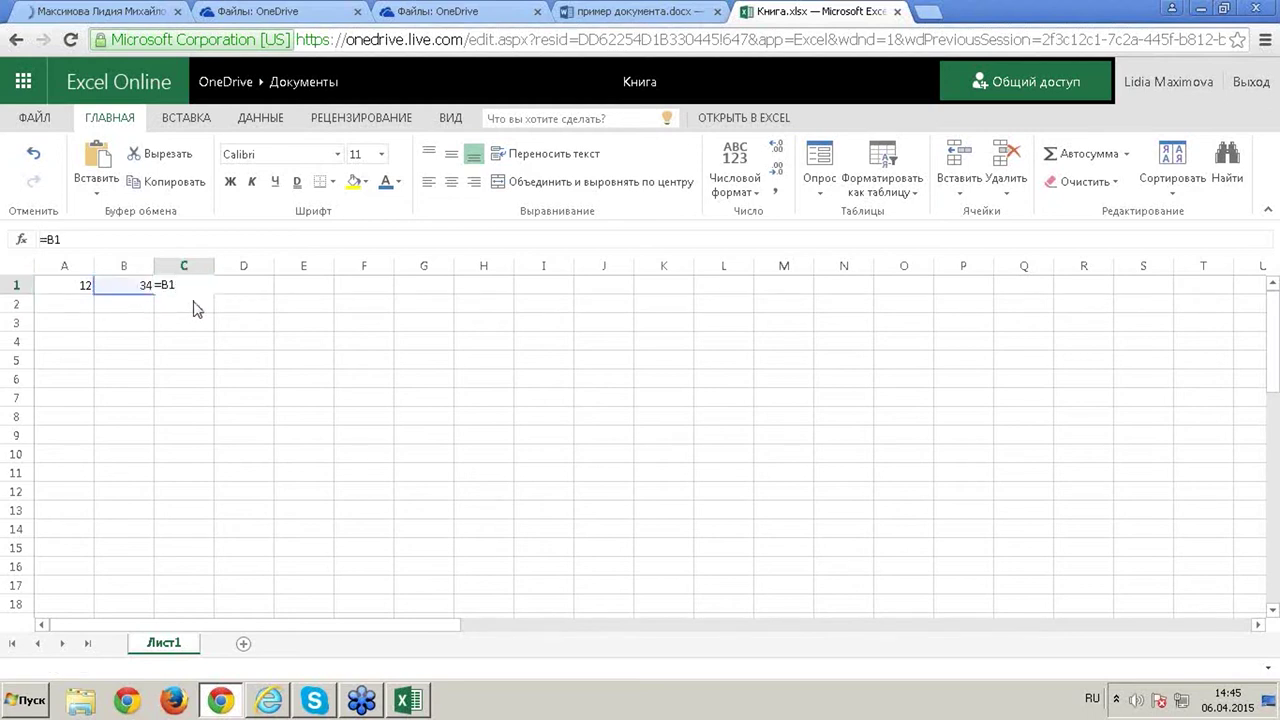
pyautogui.write('+B1')
pyautogui.press('Left')
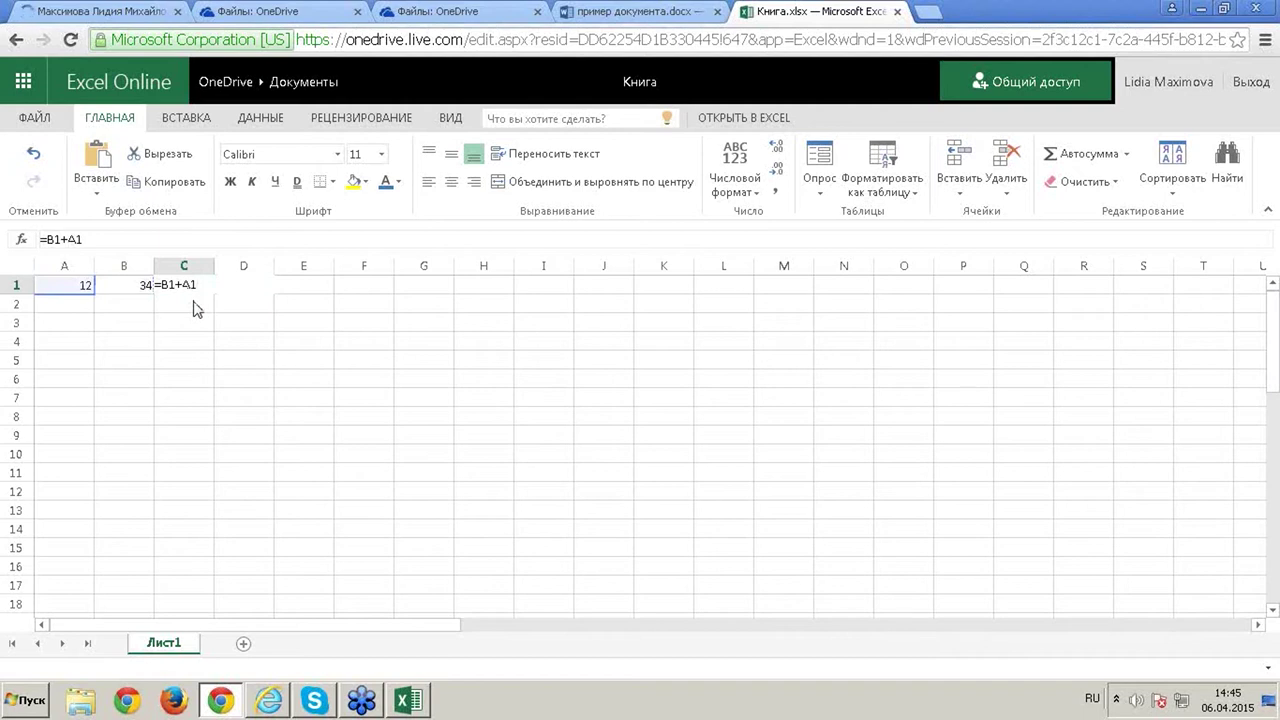
pyautogui.press('Return')
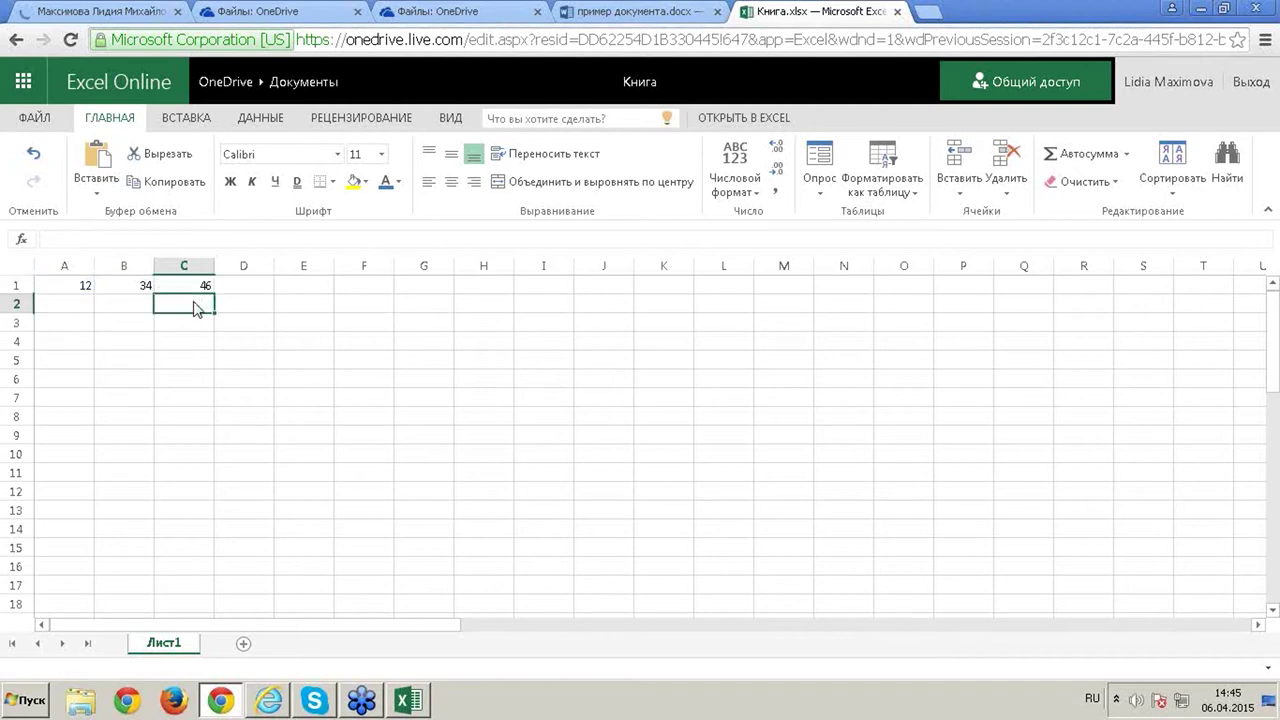
# Insert the current date in cell A2 with the formula =СЕГОДНЯ(), and select that cell to show its formula
pyautogui.click(112, 311)
pyautogui.click(80, 317)
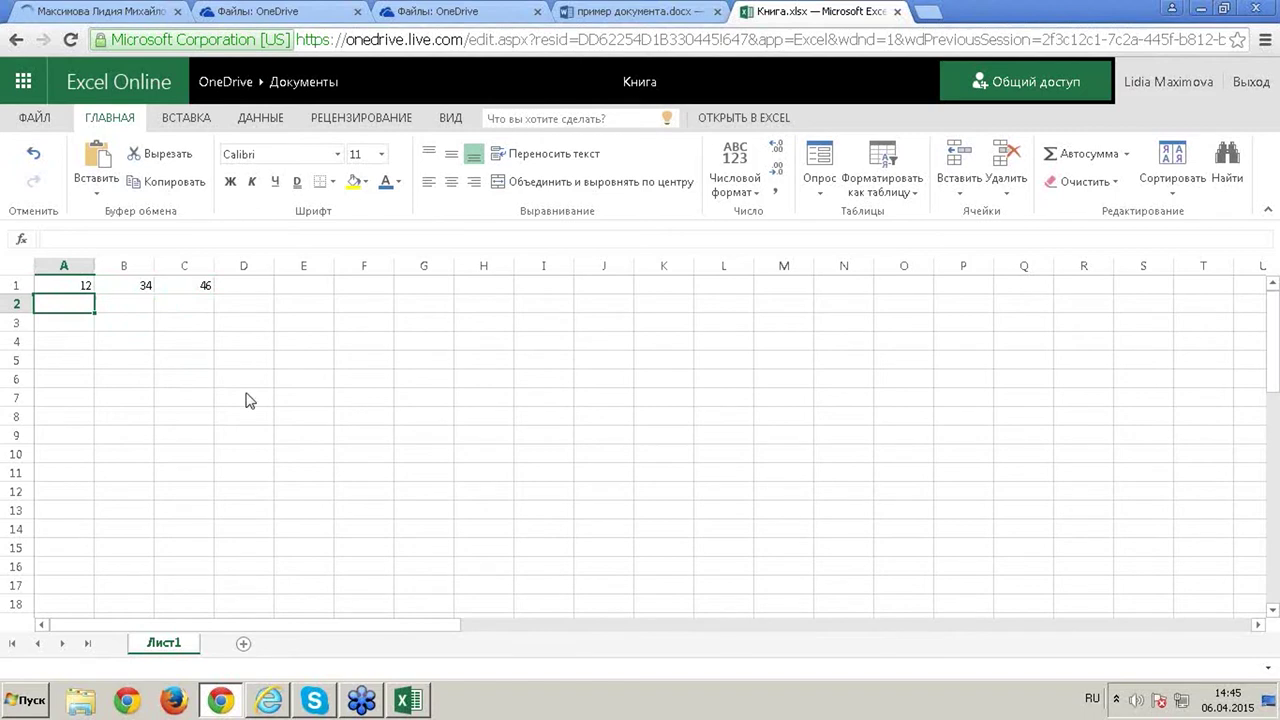
pyautogui.write('=С')
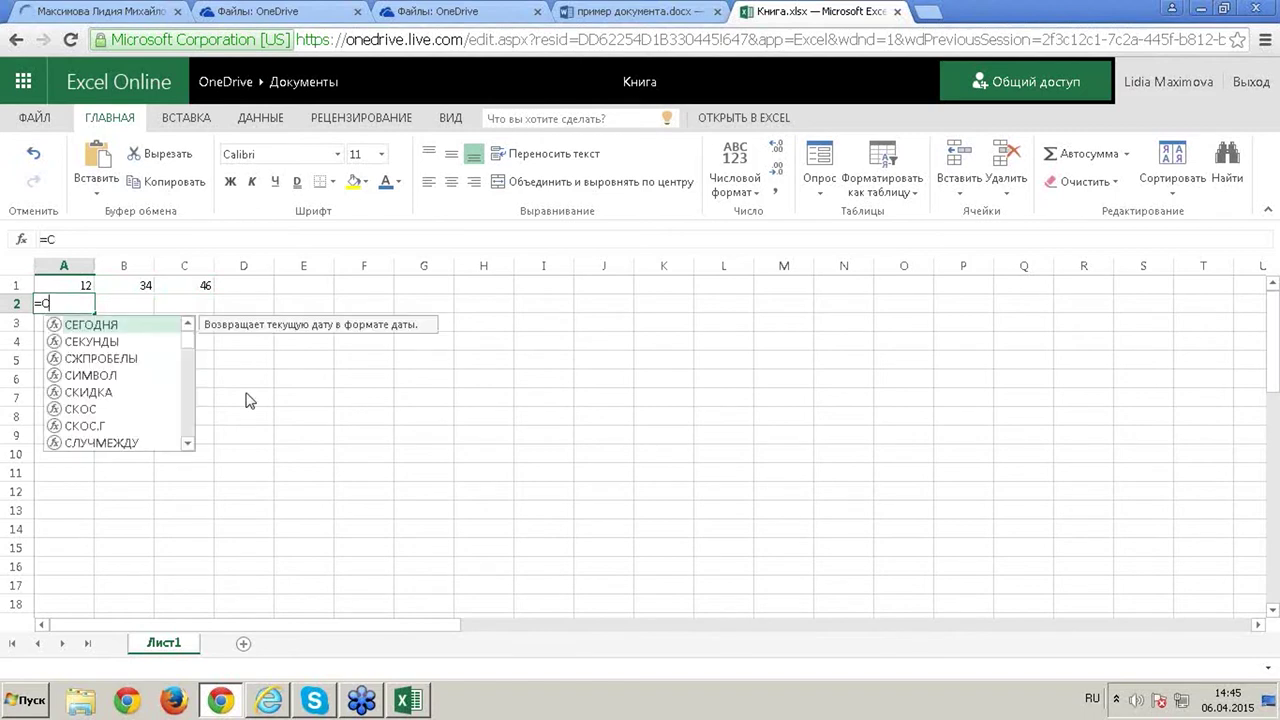
pyautogui.doubleClick(104, 330)
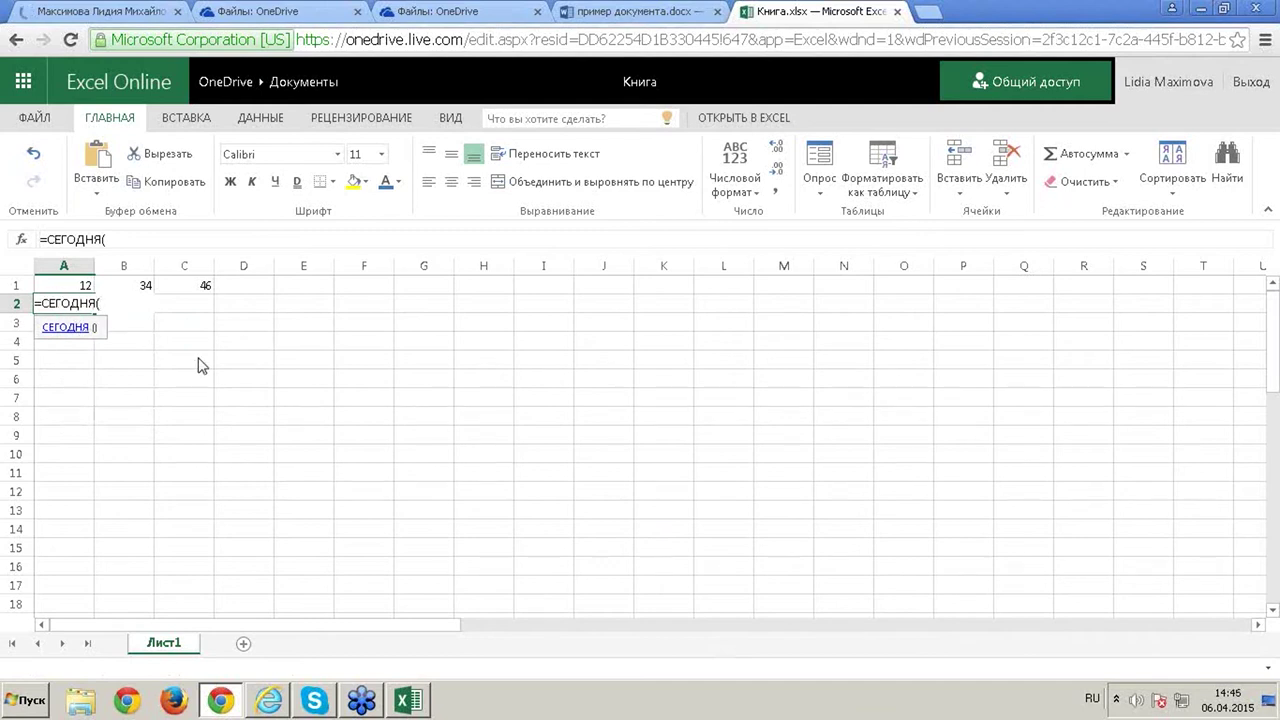
pyautogui.press('Return')
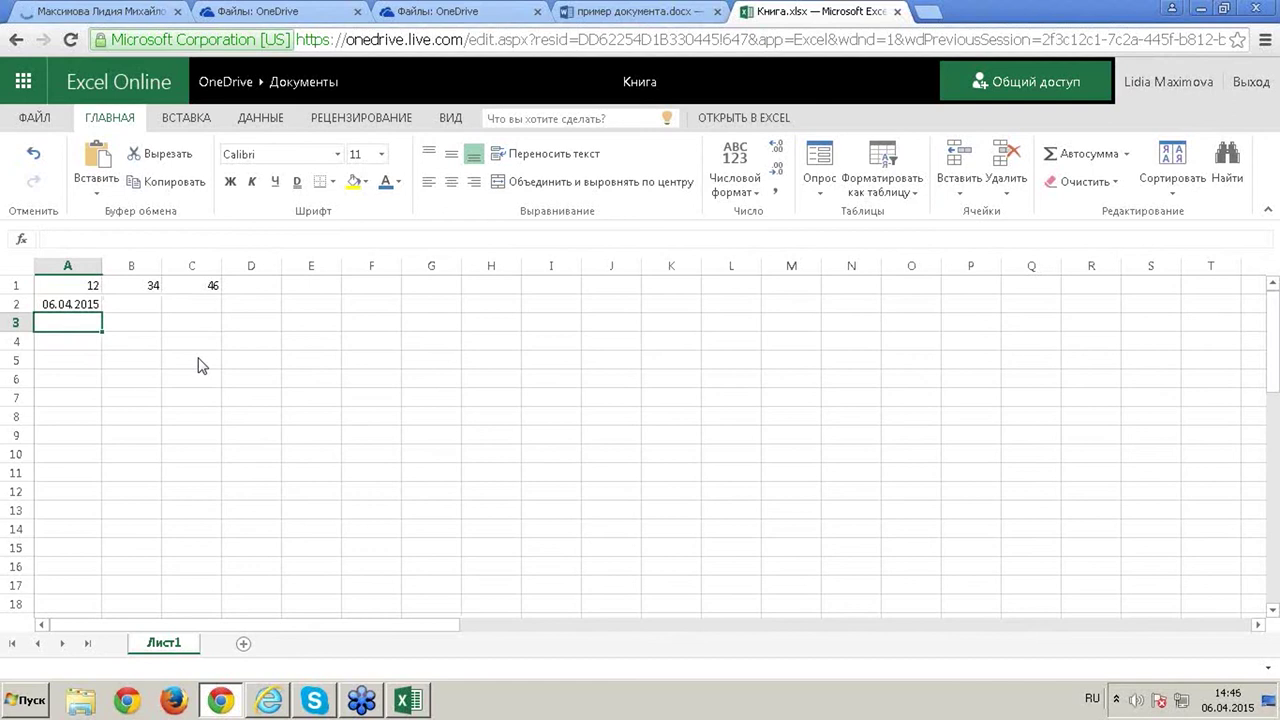
pyautogui.click(92, 303)
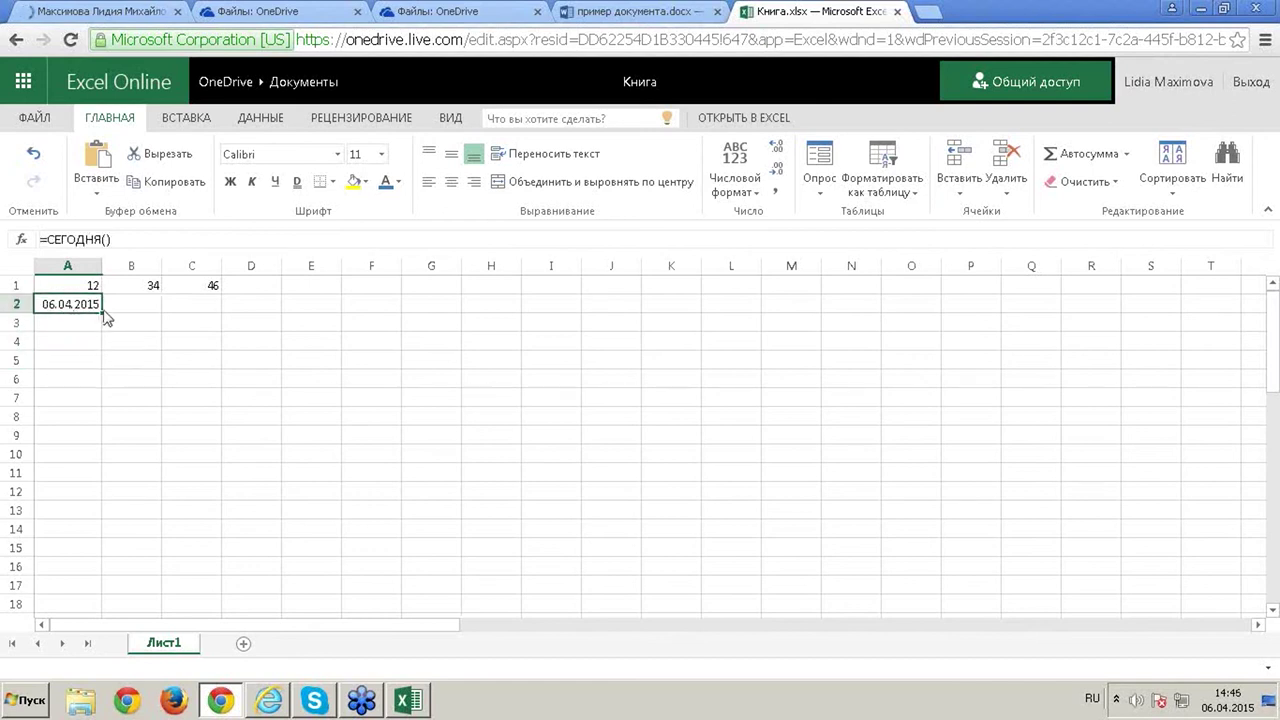
# Insert the current date and time in cell A3 with the formula =ТДАТА(), and compare the formulas of cells A3 and A2
pyautogui.click(69, 321)
pyautogui.write('=')
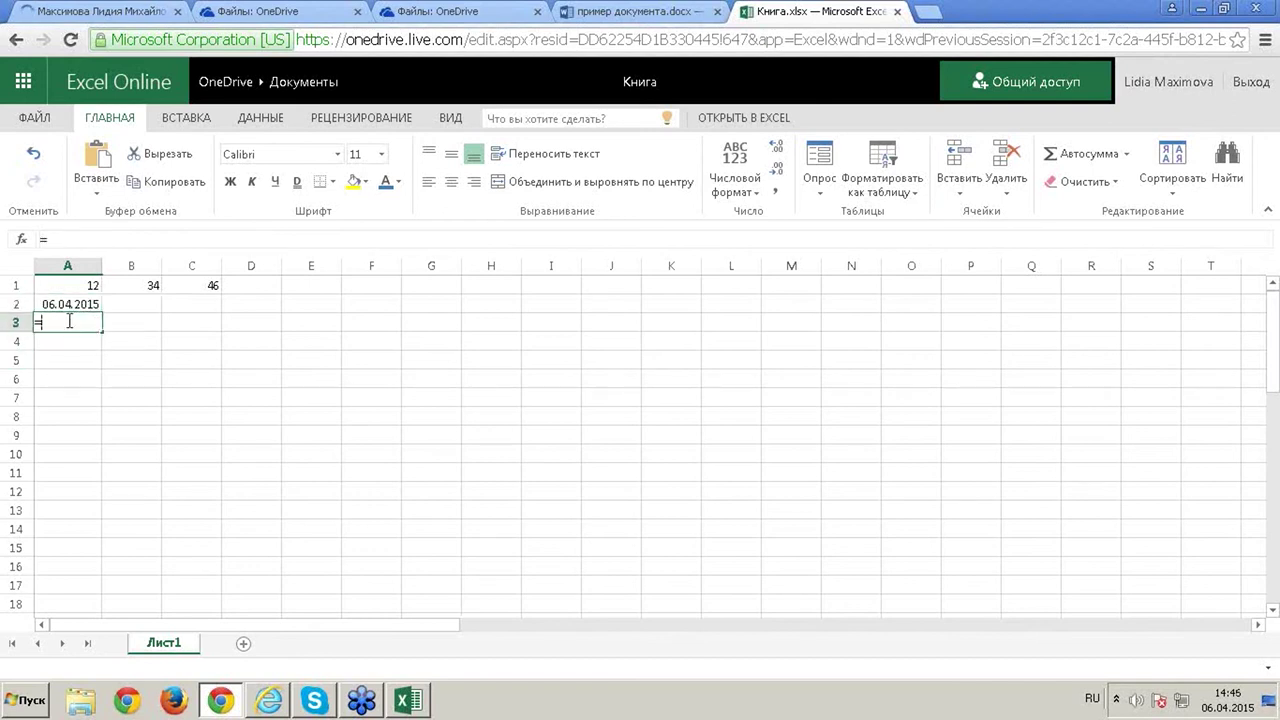
pyautogui.write('Т')
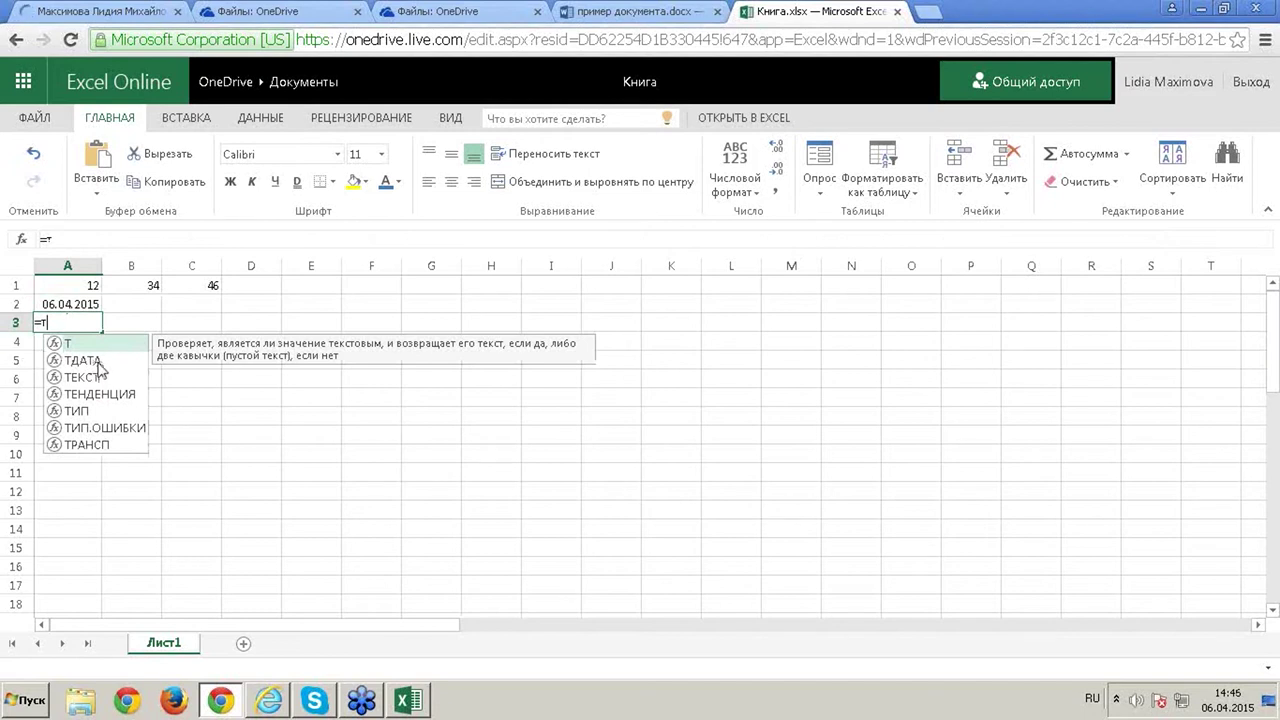
pyautogui.doubleClick(96, 361)
pyautogui.press('Return')
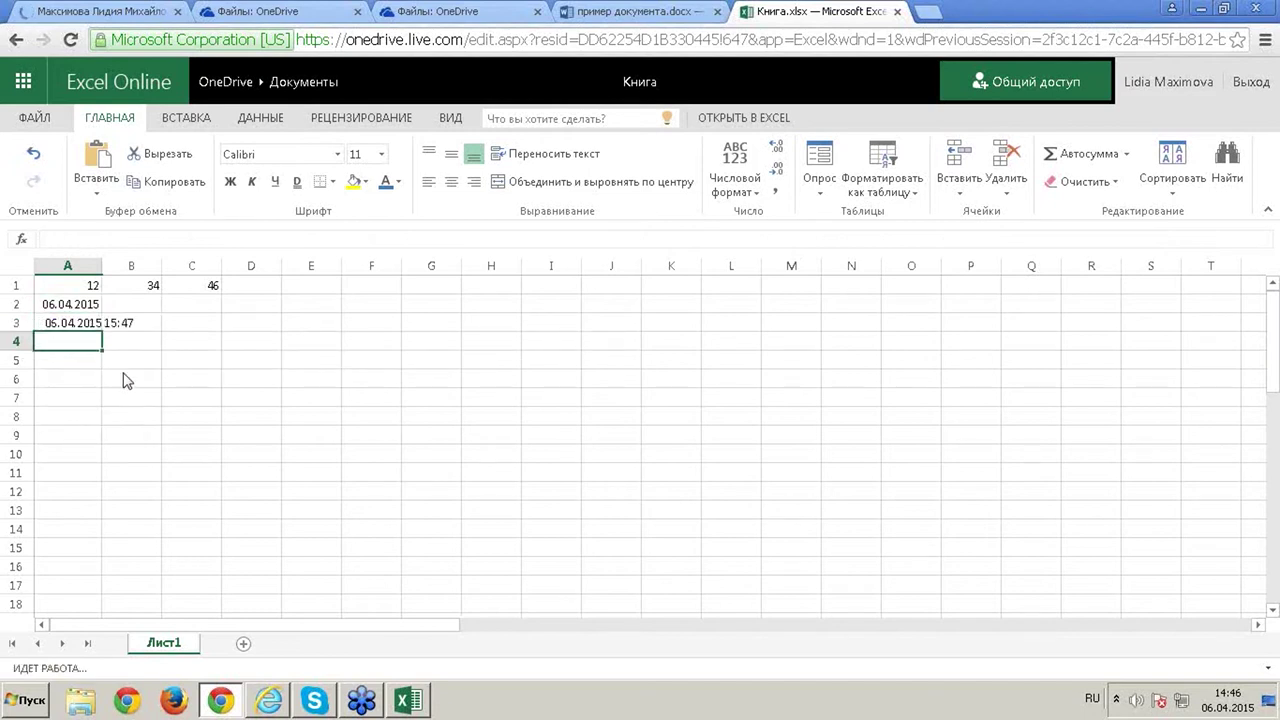
pyautogui.click(97, 322)
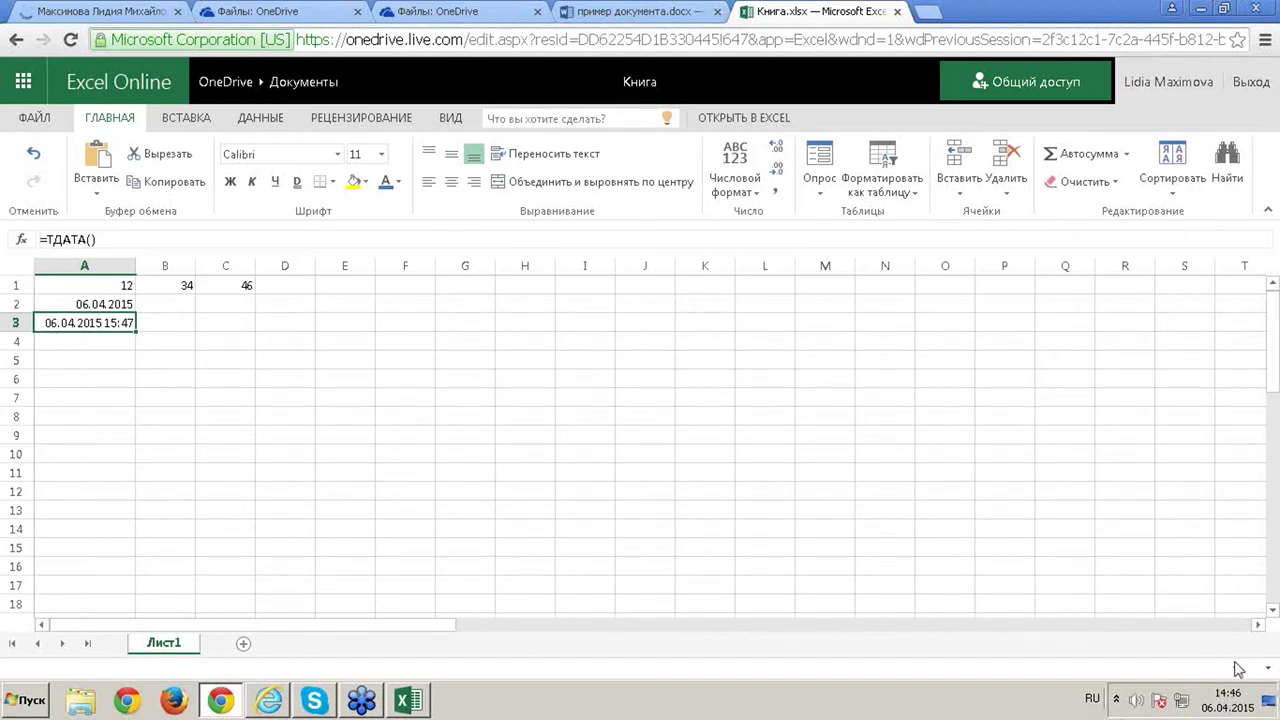
pyautogui.click(80, 303)
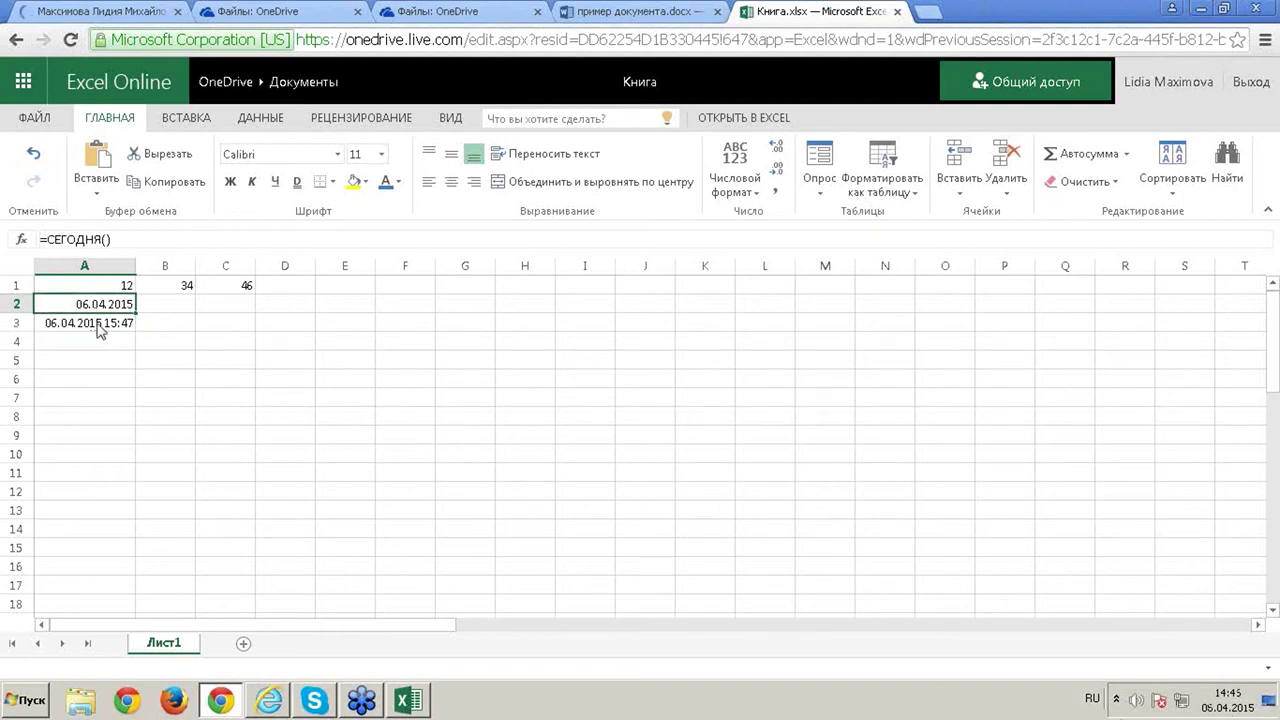
pyautogui.click(176, 308)
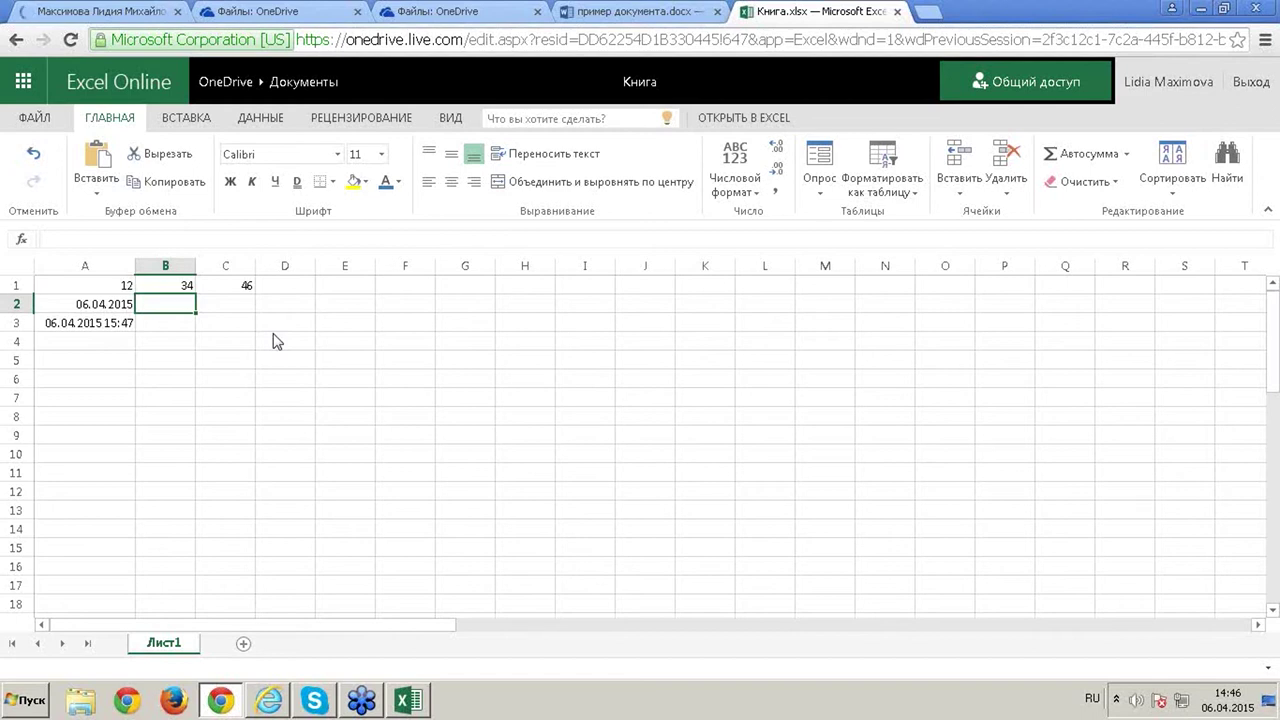
pyautogui.click(251, 328)
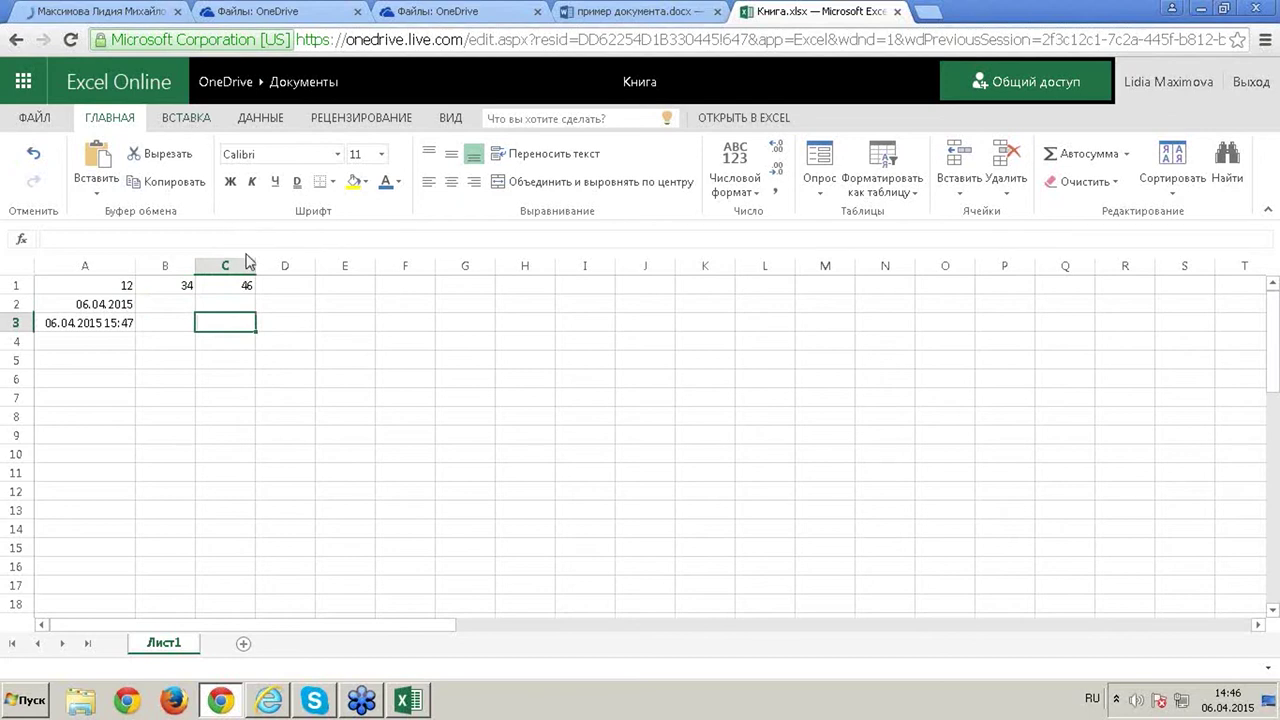
pyautogui.click(192, 119)
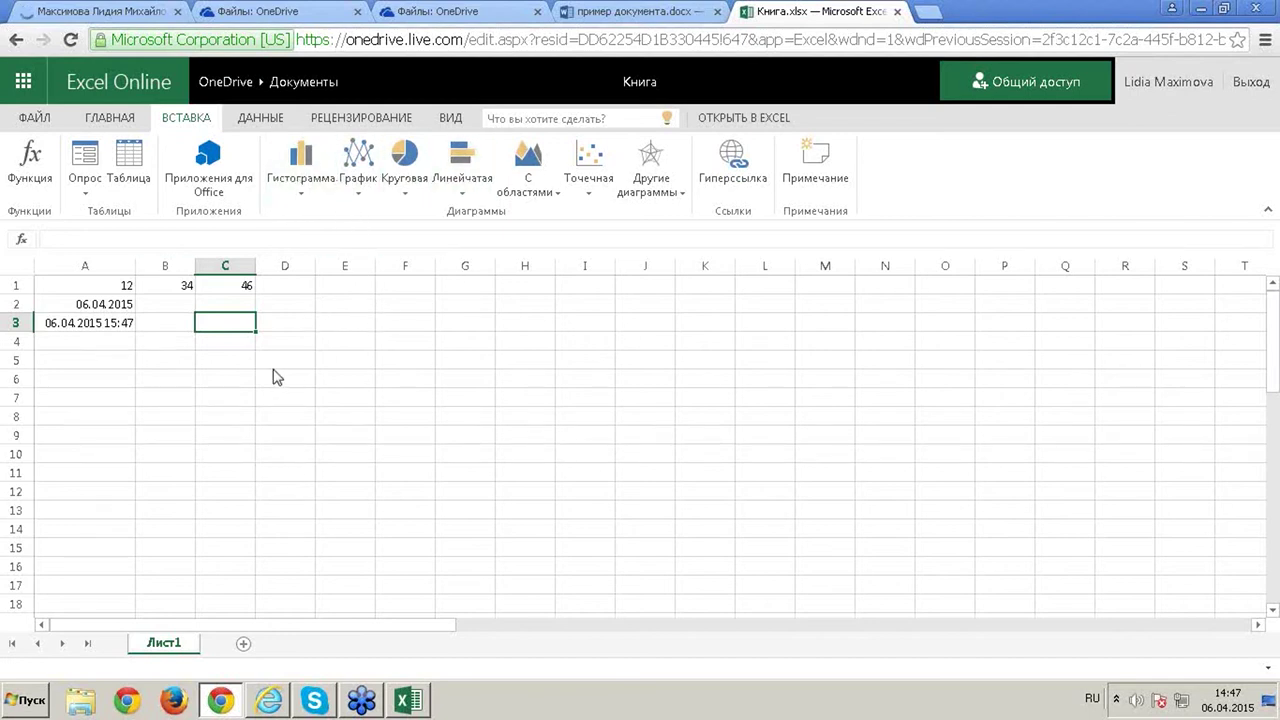
pyautogui.click(262, 119)
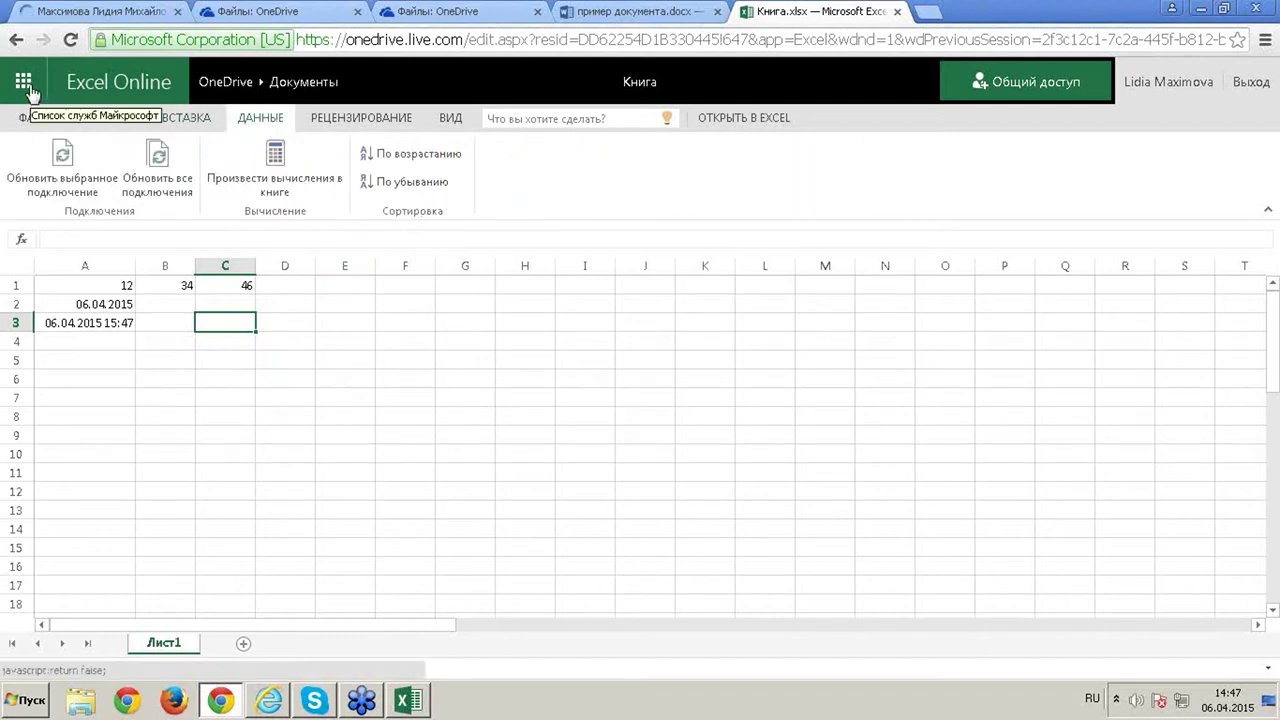
pyautogui.click(110, 305)
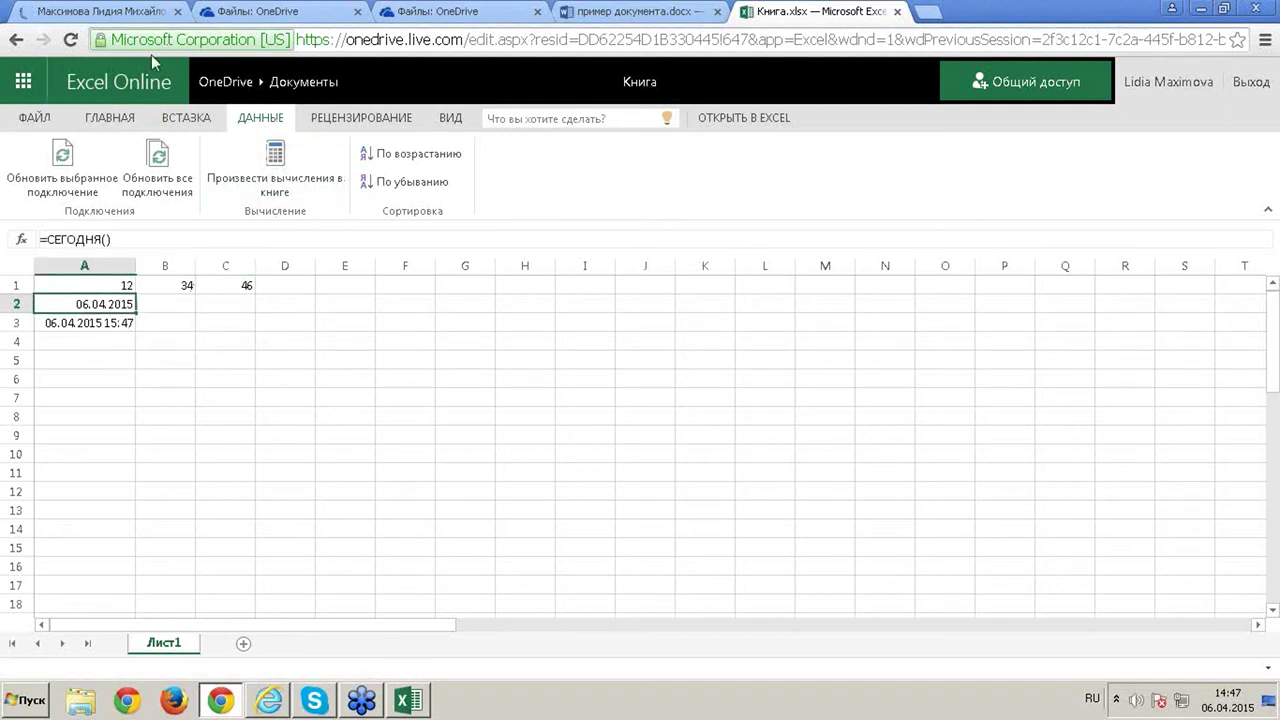
# Return to the OneDrive file list and open the workbook пример книги in Excel Online
pyautogui.click(225, 82)
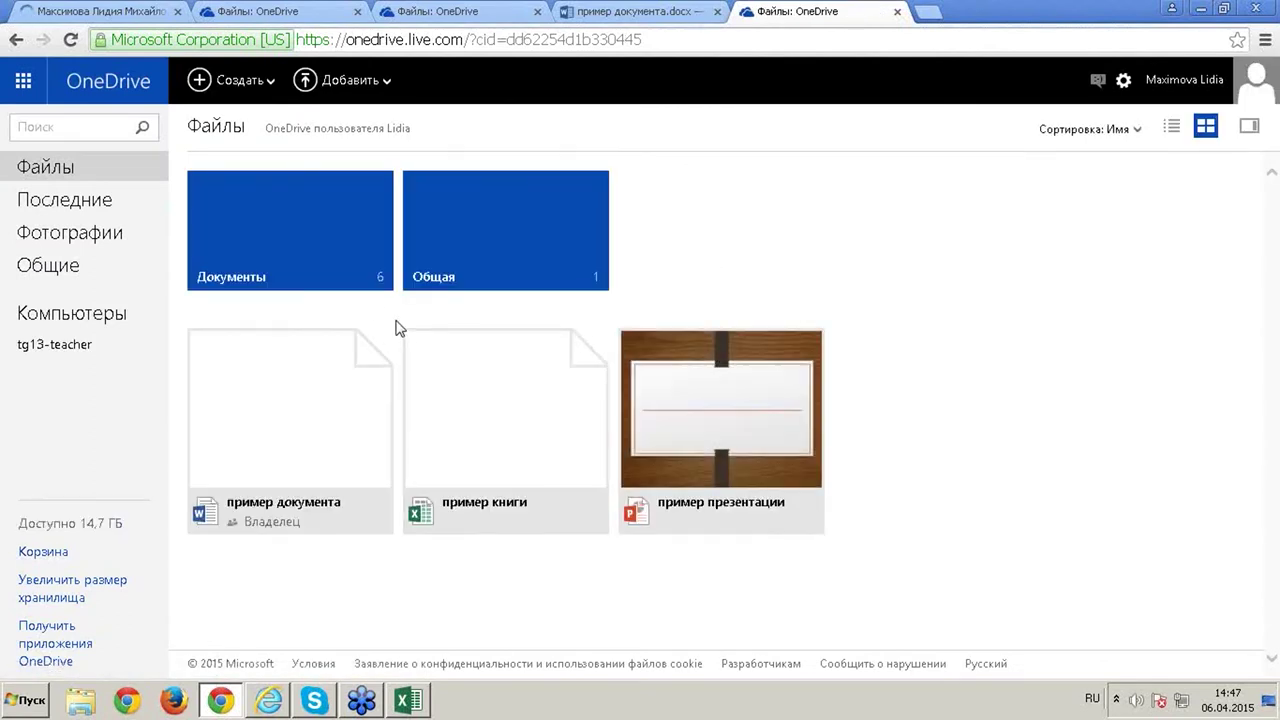
pyautogui.click(533, 430)
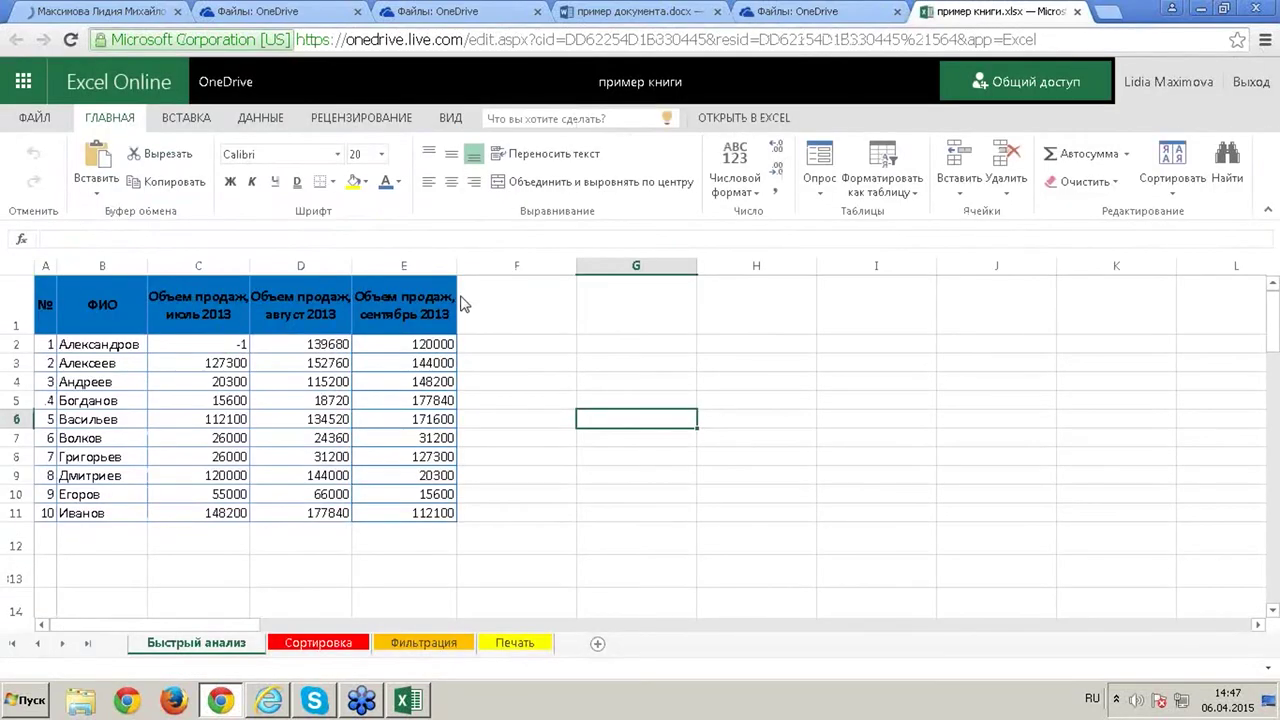
pyautogui.click(238, 402)
pyautogui.click(246, 363)
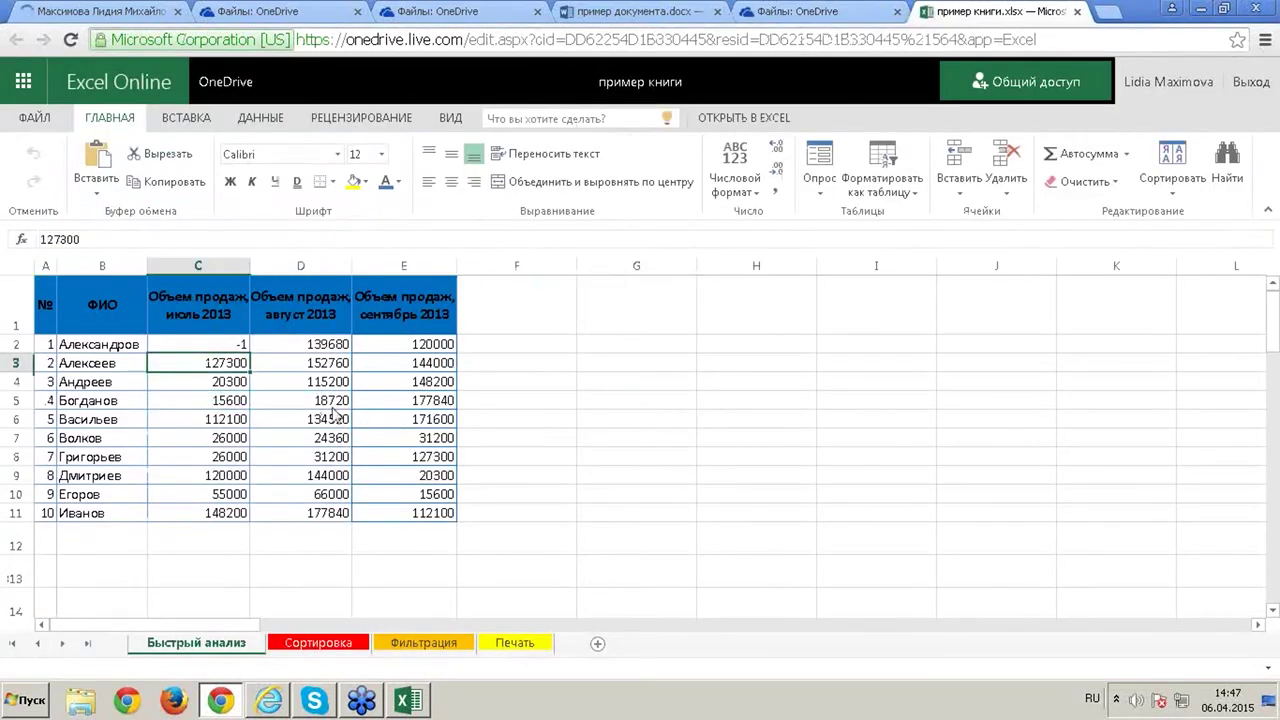
pyautogui.click(361, 422)
pyautogui.click(85, 320)
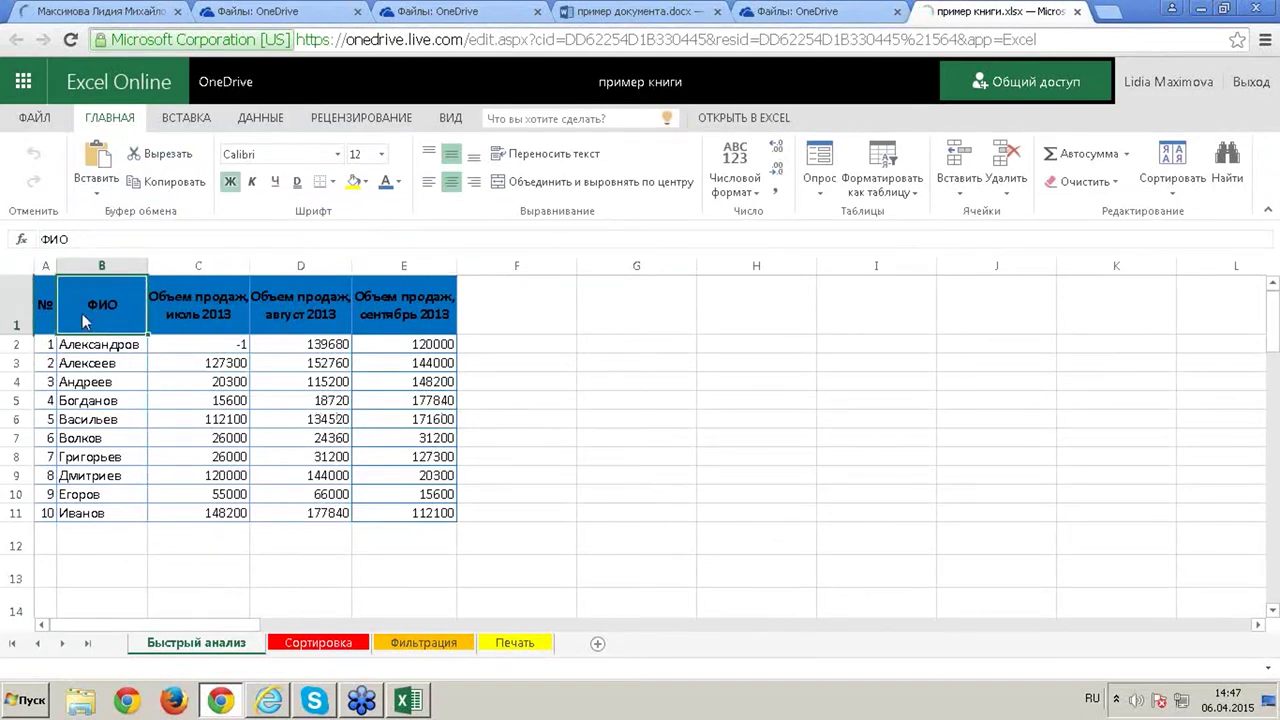
# Insert a pie chart of the July 2013 sales per person from the ФИО and July columns, range B1:C11
pyautogui.moveTo(88, 305); pyautogui.dragTo(196, 516)
pyautogui.click(186, 117)
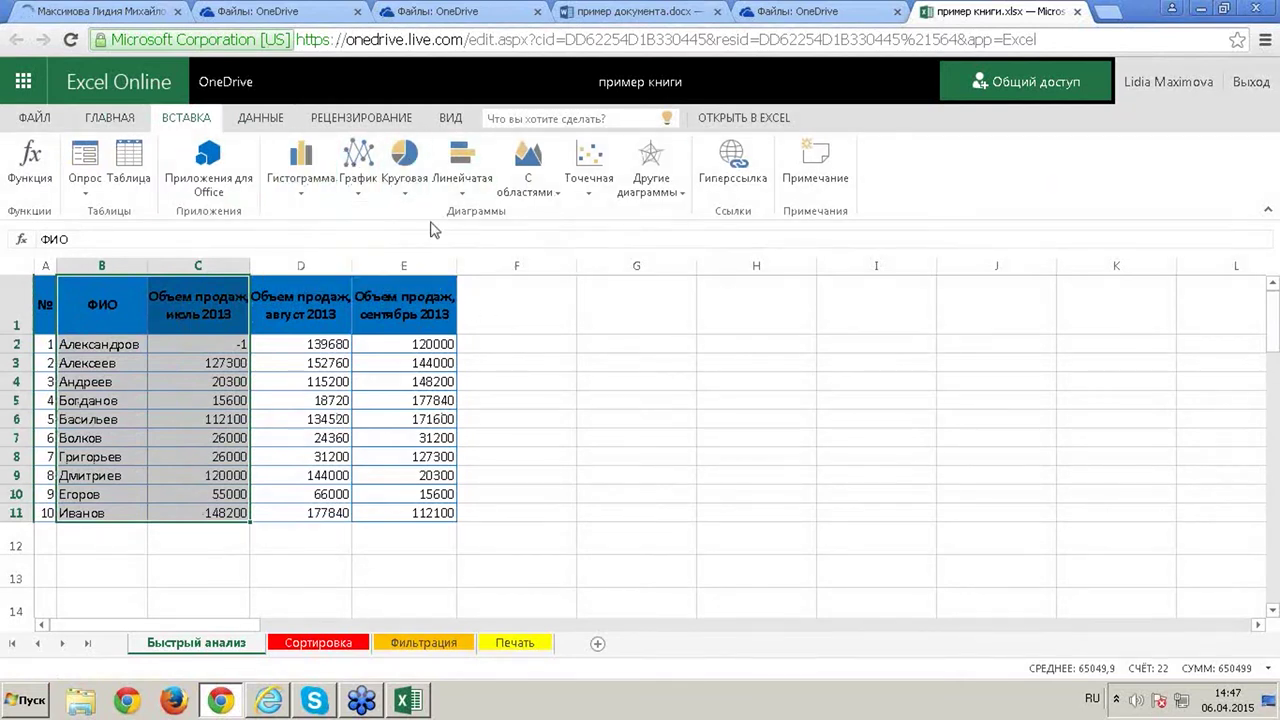
pyautogui.click(404, 160)
pyautogui.click(405, 270)
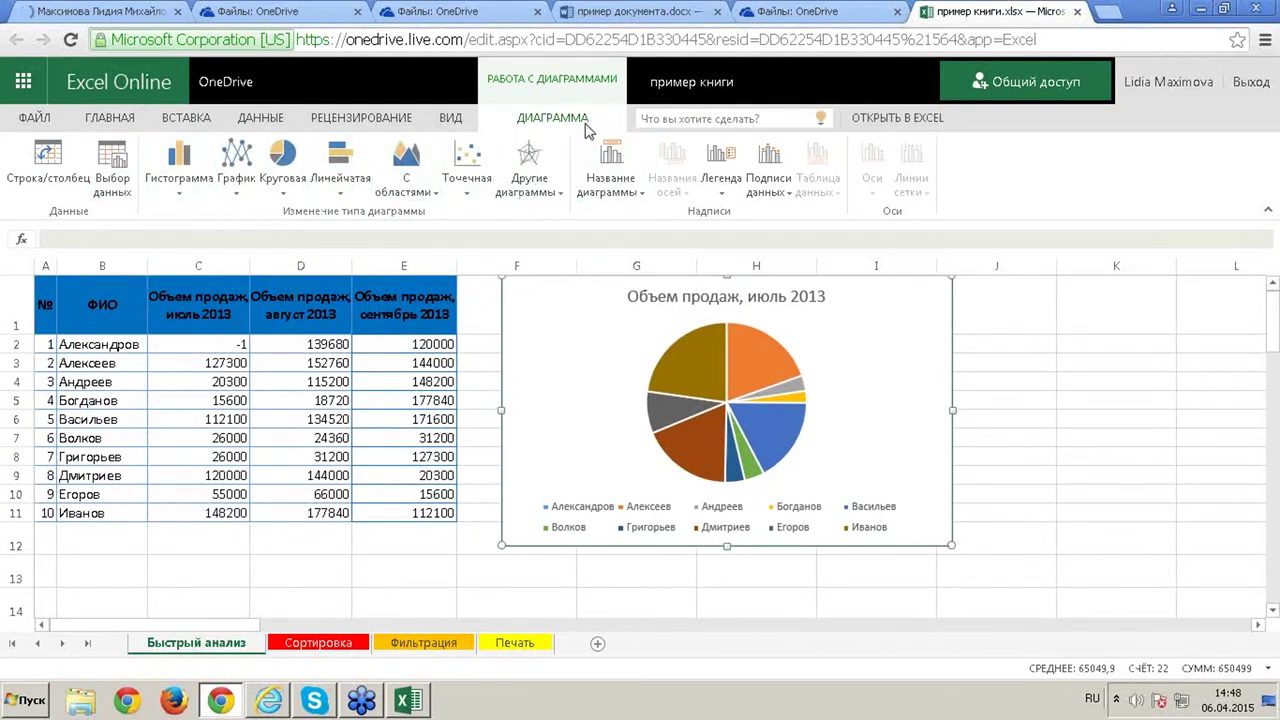
# Examine the title and data label options available for the pie chart
pyautogui.click(643, 193)
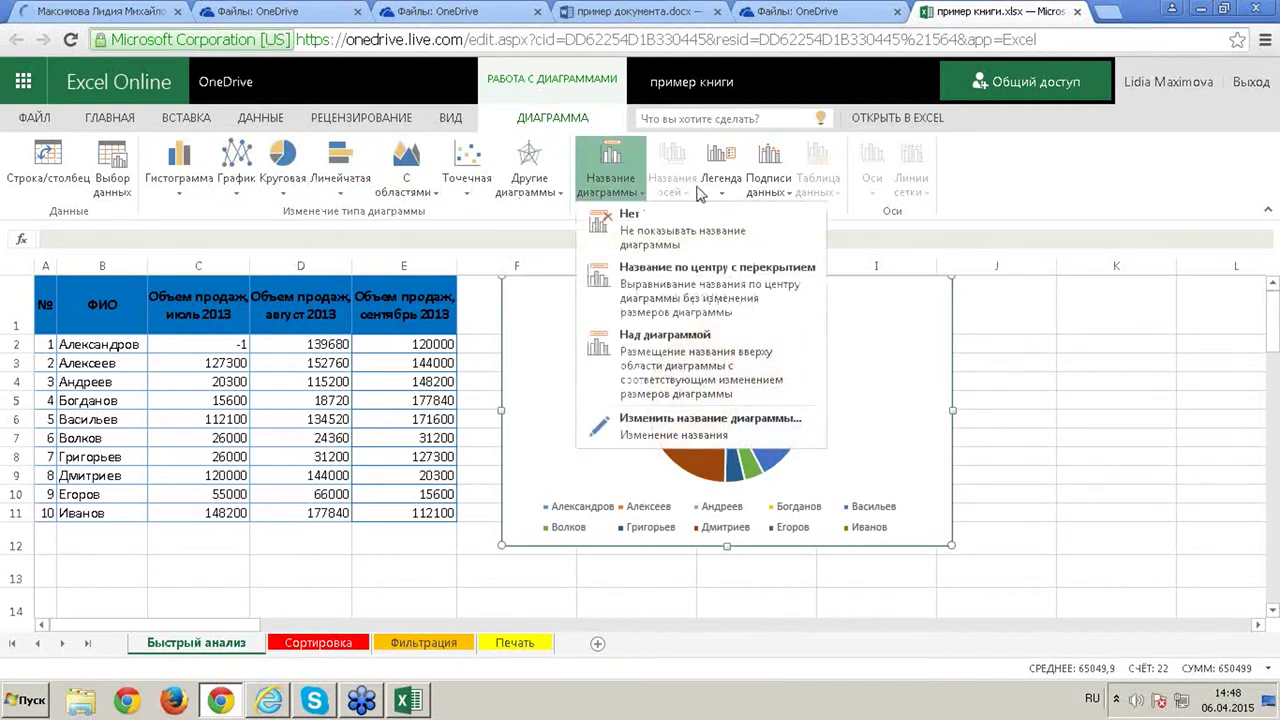
pyautogui.click(768, 185)
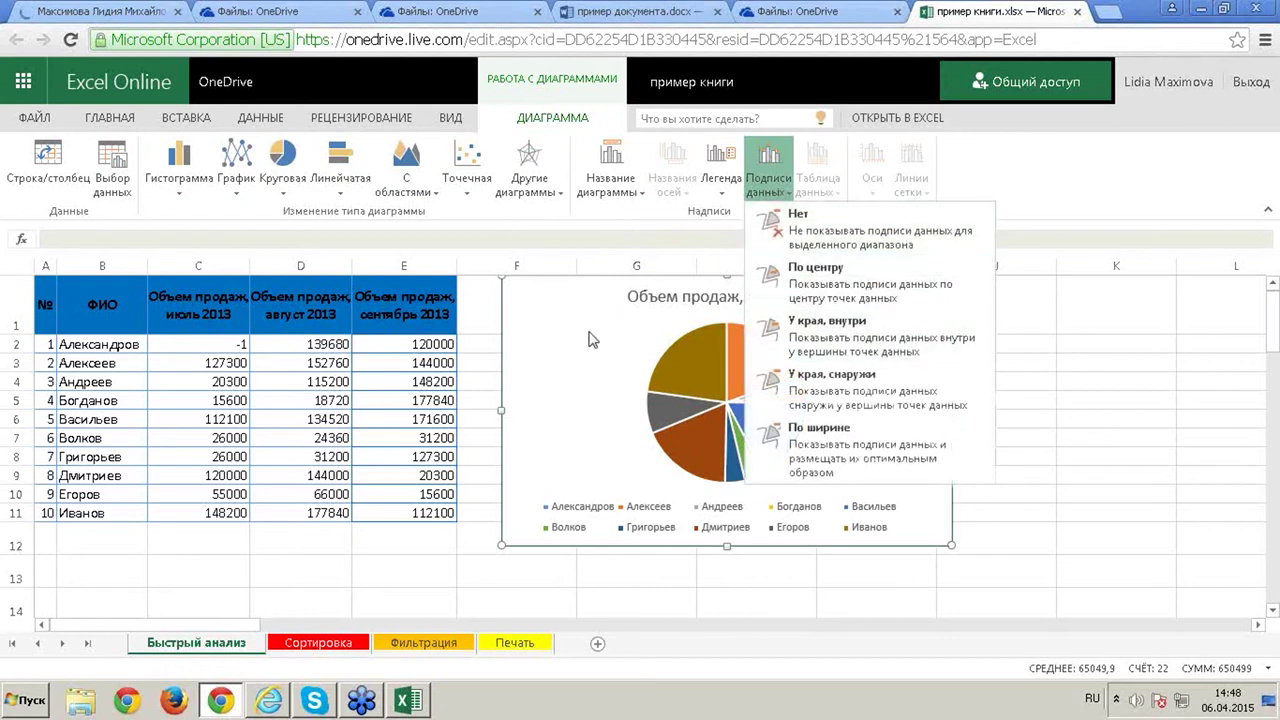
pyautogui.click(540, 322)
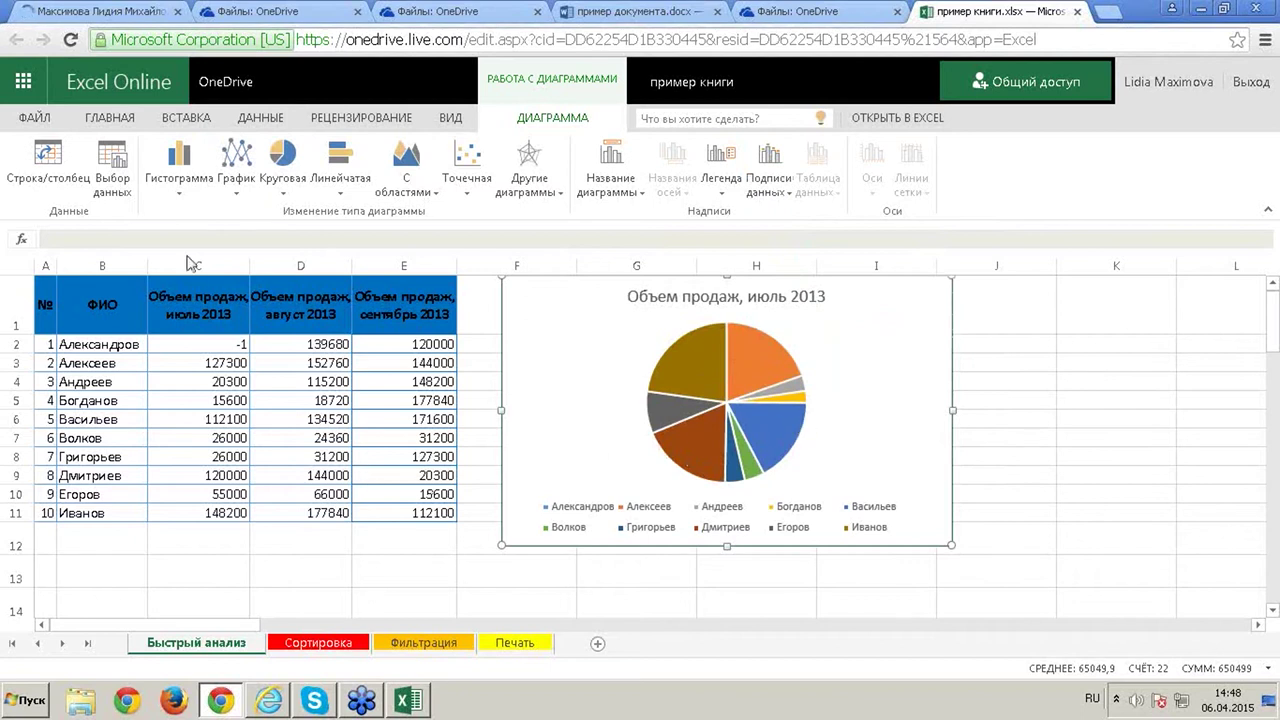
# Swap the pie chart's rows and columns and swap them back, and shift the chart slightly down and to the right
pyautogui.click(60, 172)
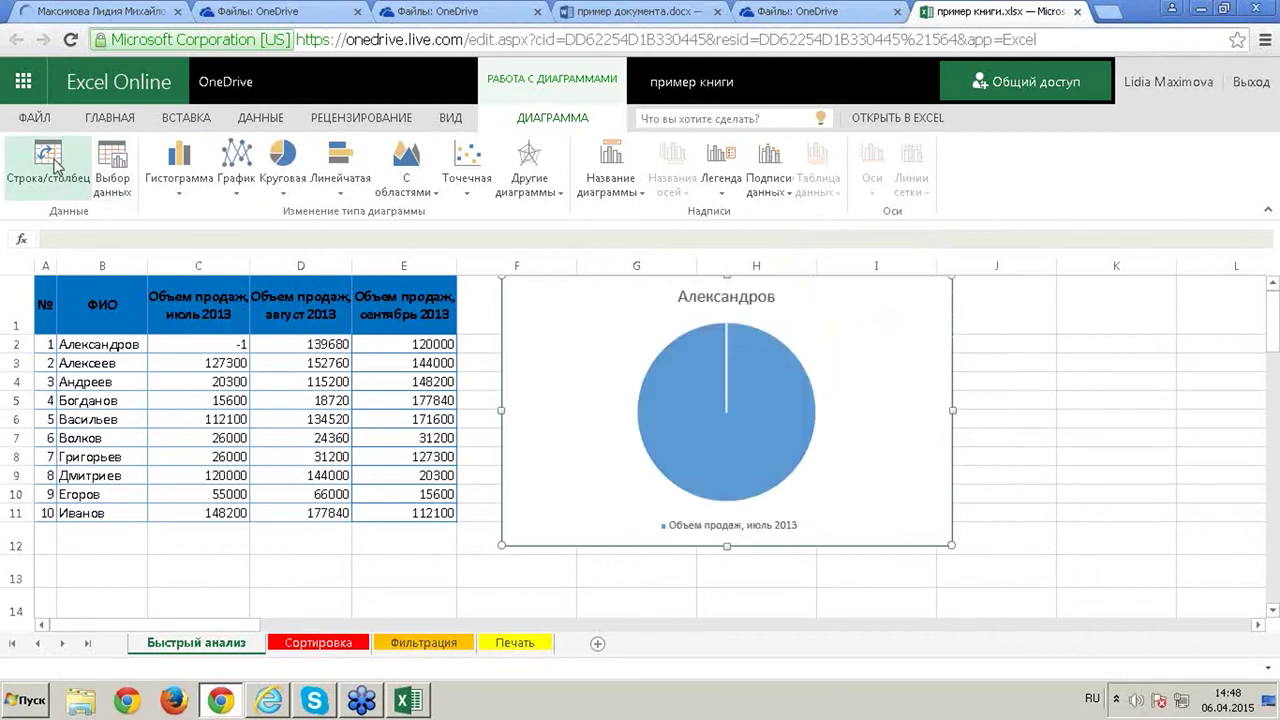
pyautogui.click(68, 170)
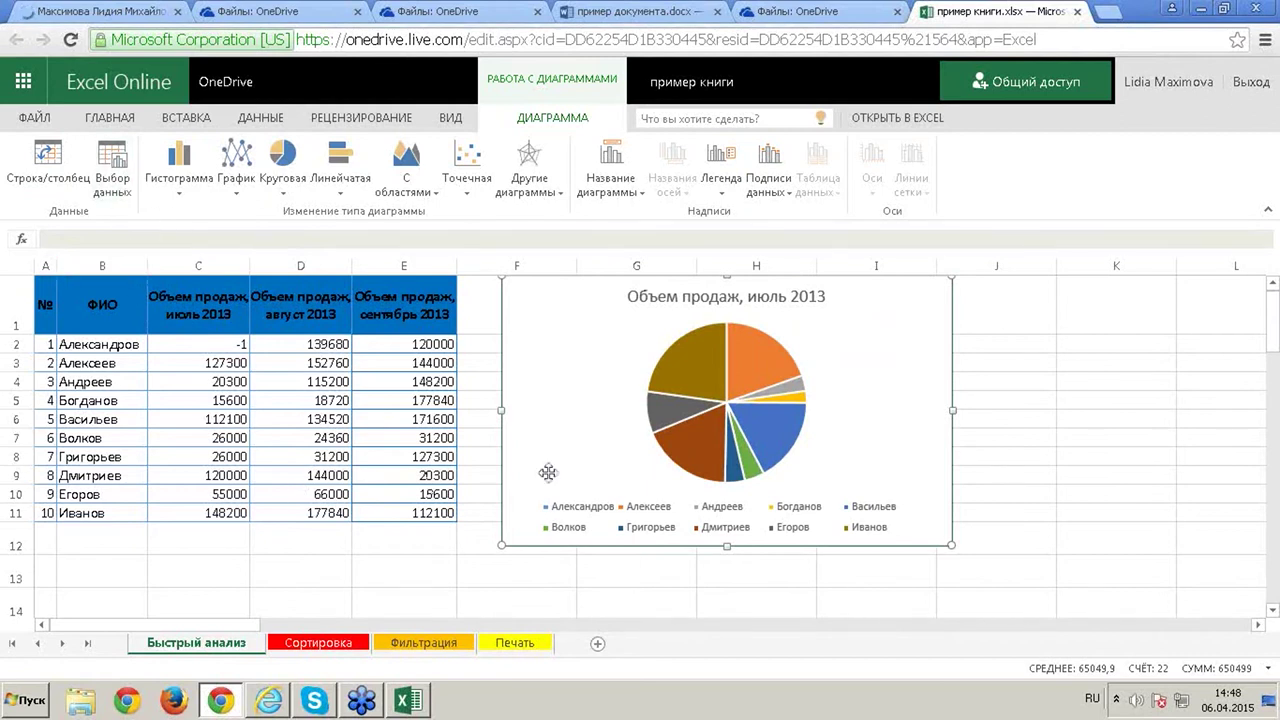
pyautogui.moveTo(594, 330); pyautogui.dragTo(606, 346)
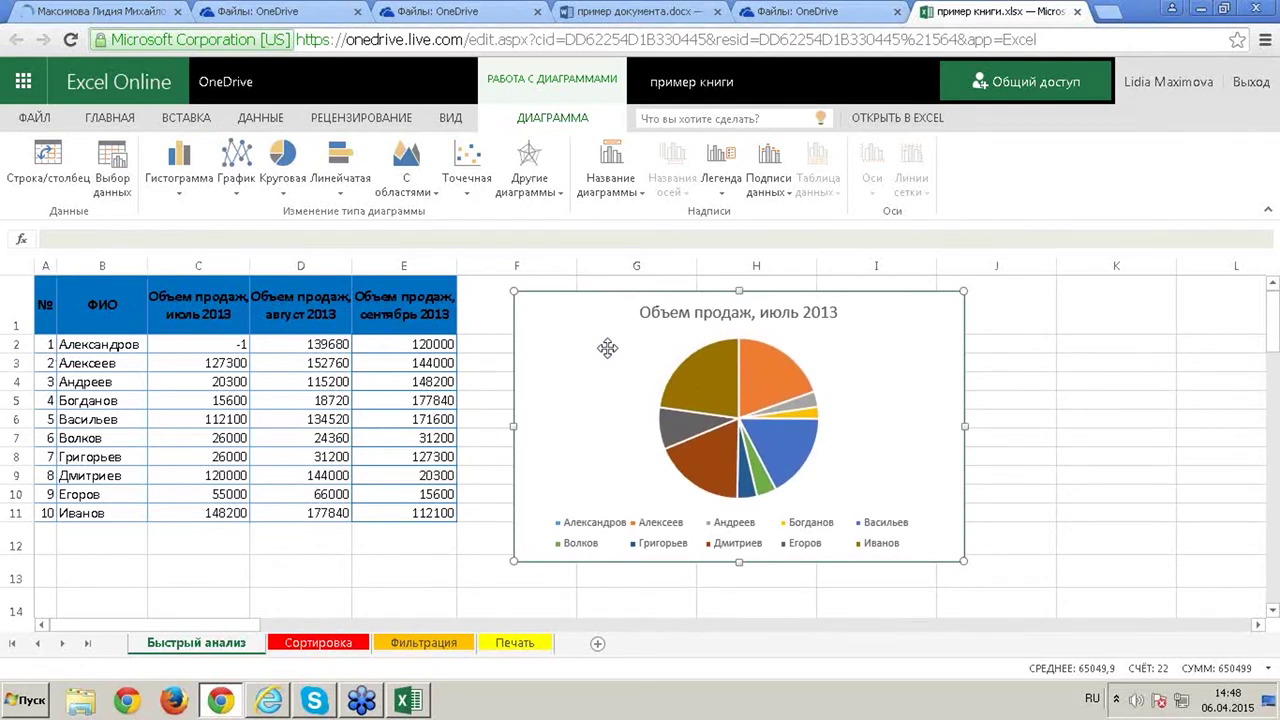
# On the Сортировка sheet, sort the table by the Имя column in ascending order, and re-sort it in descending order
pyautogui.click(345, 645)
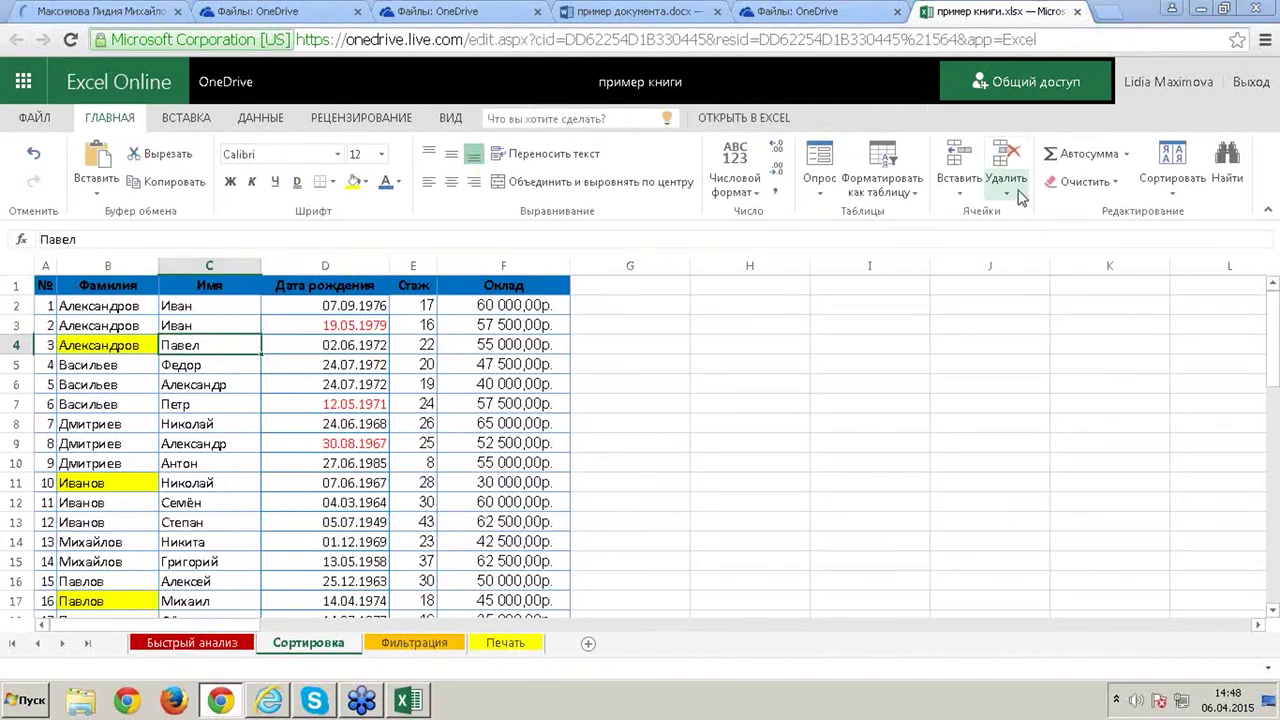
pyautogui.click(1172, 178)
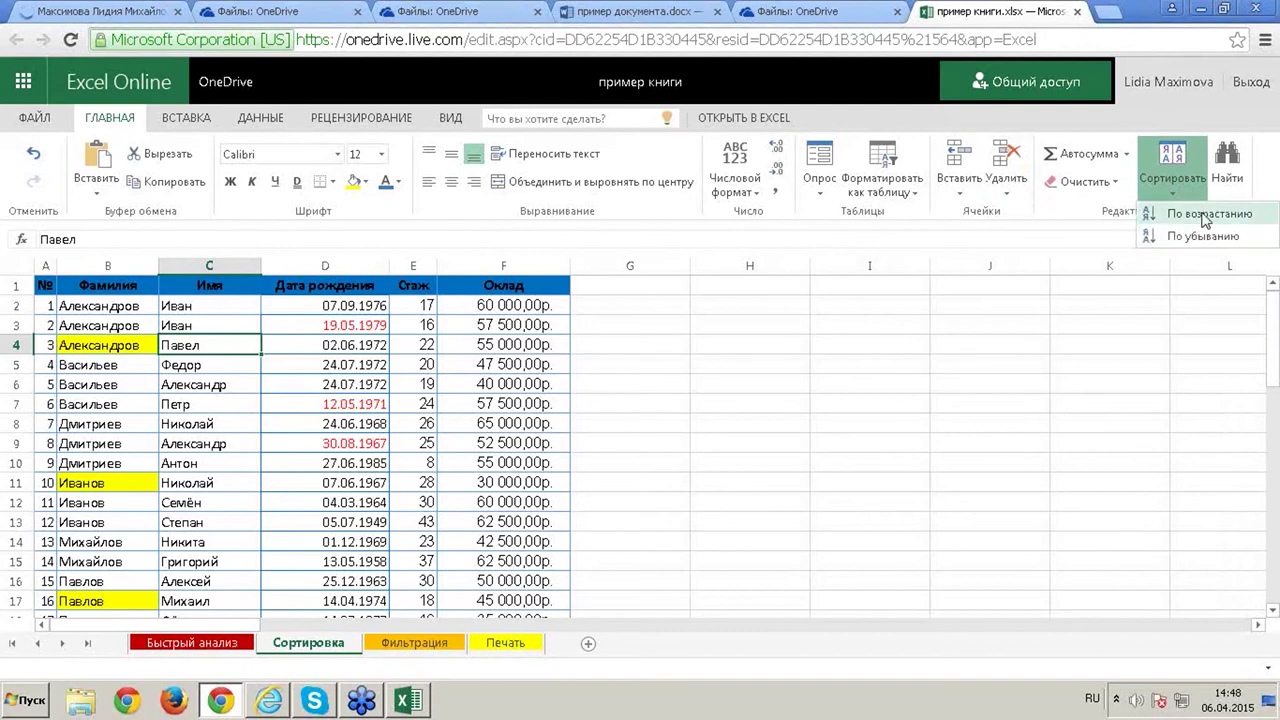
pyautogui.click(1205, 214)
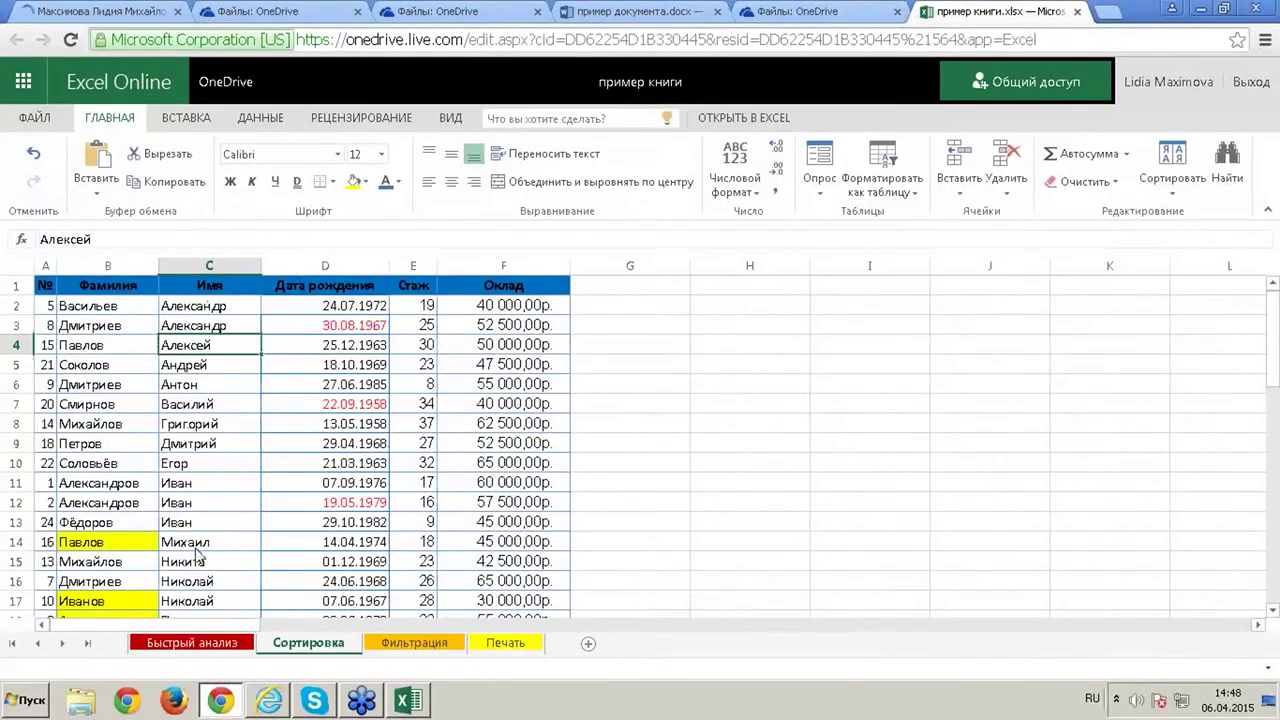
pyautogui.click(1172, 178)
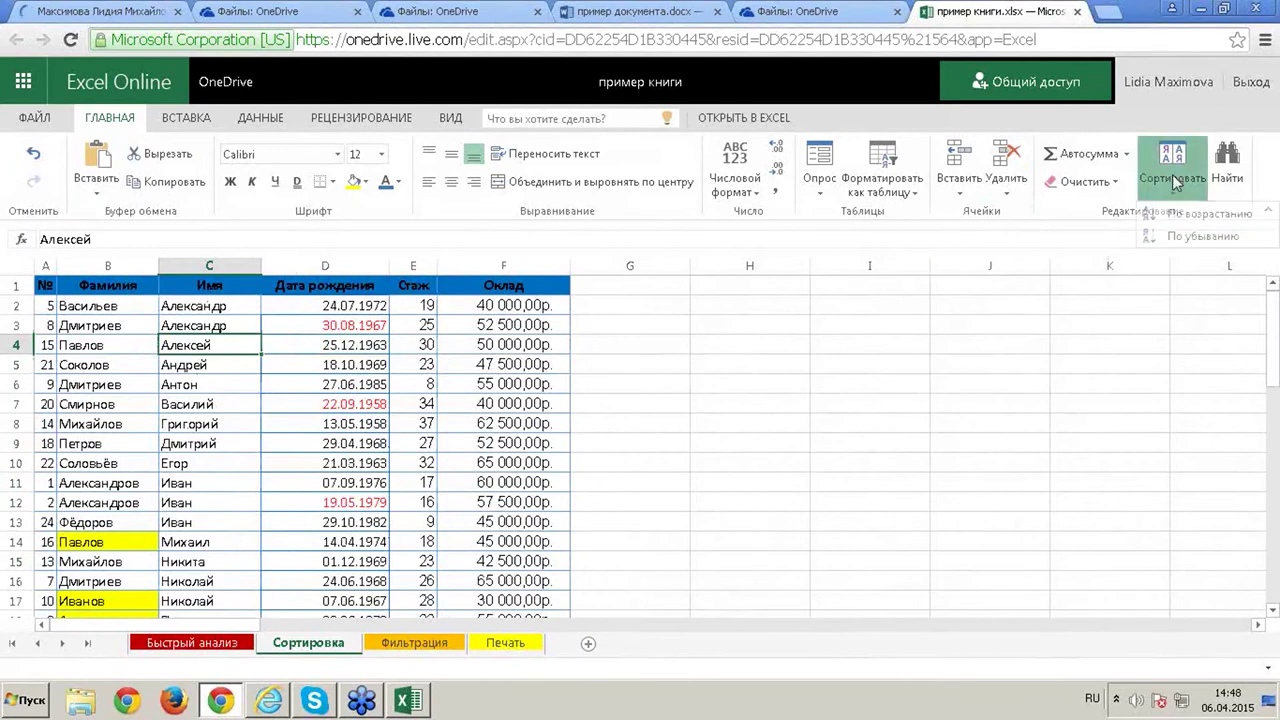
pyautogui.click(1205, 235)
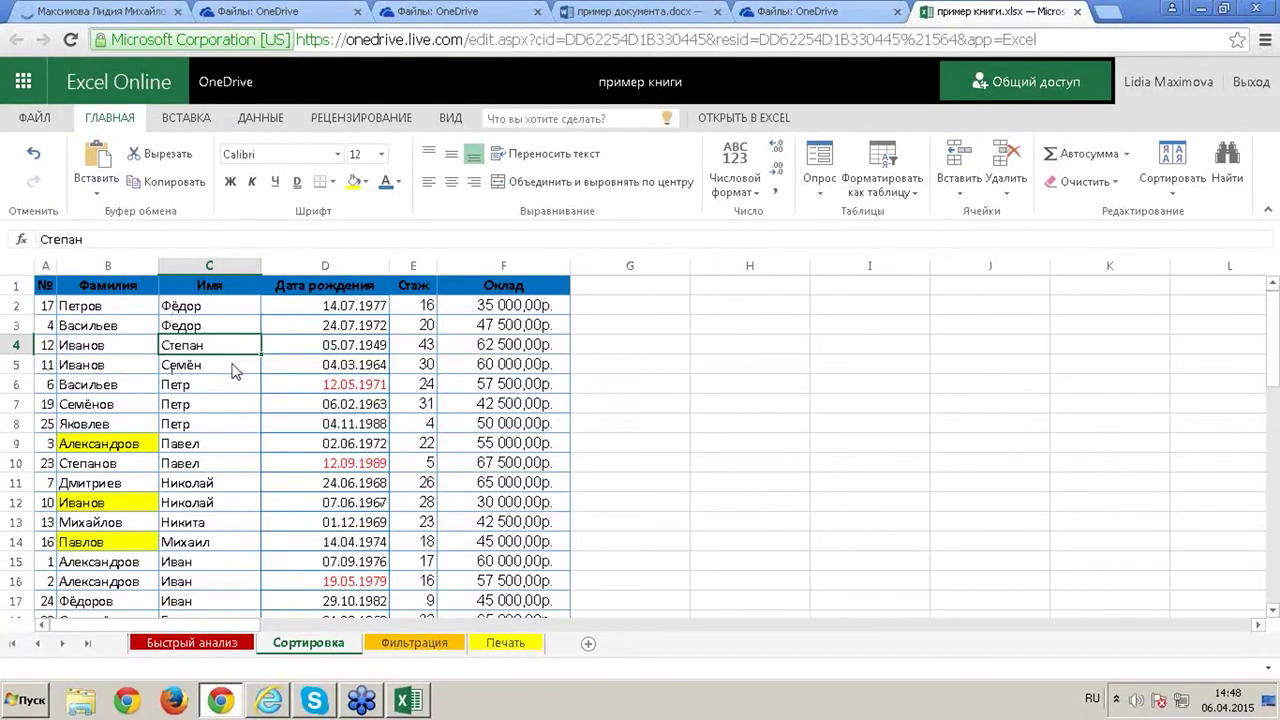
# Sort the table by the Стаж column in ascending order
pyautogui.click(555, 347)
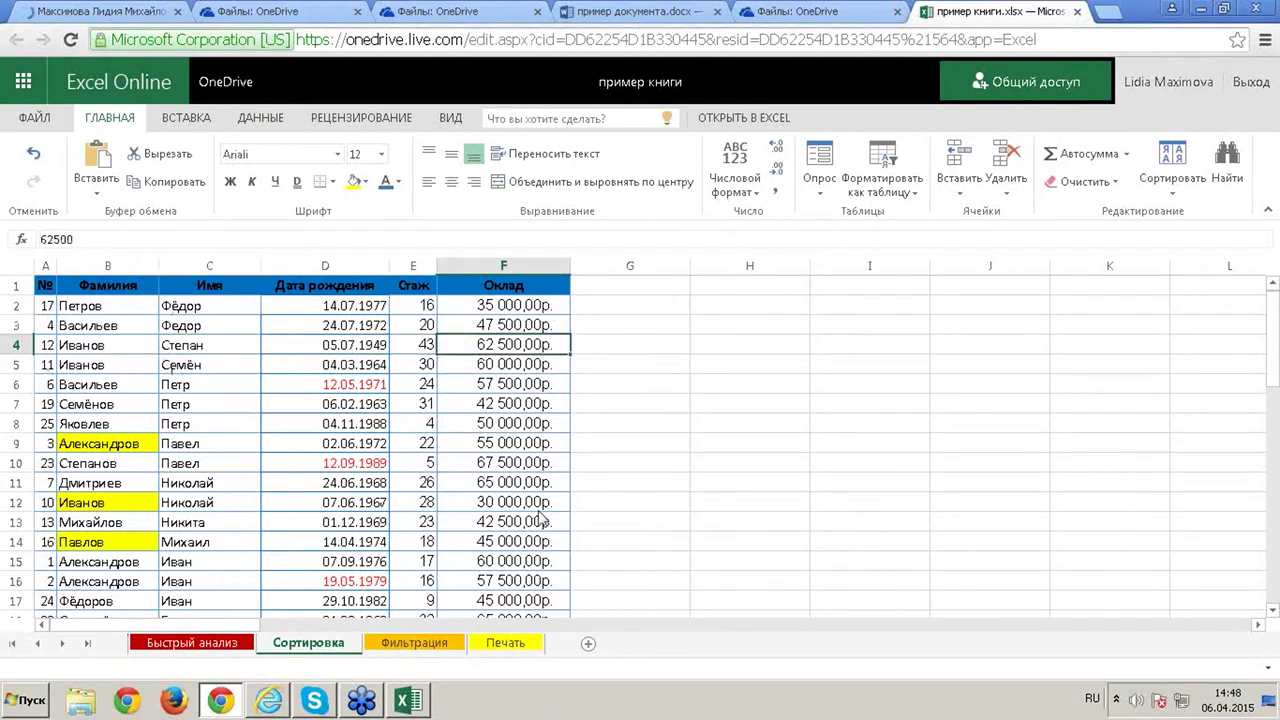
pyautogui.click(423, 365)
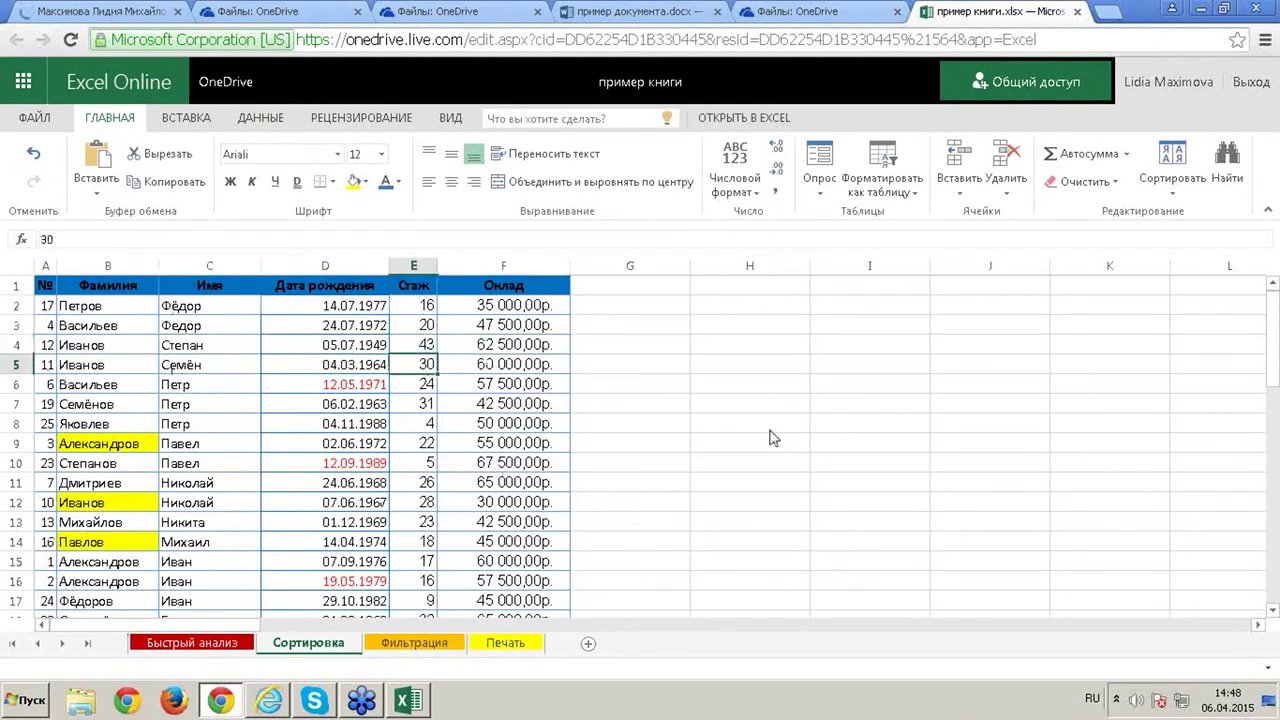
pyautogui.click(1182, 190)
pyautogui.click(1185, 215)
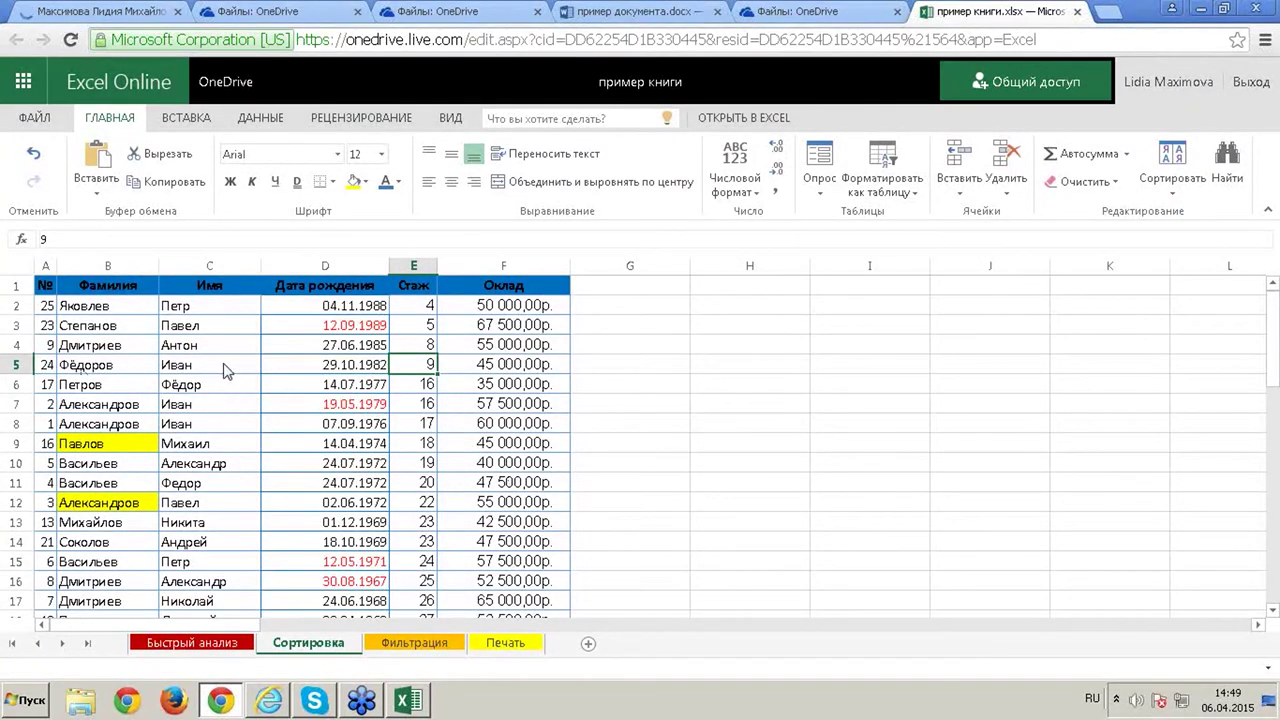
# Total the Оклад column in cell F27 with AutoSum, =СУММ(F2:F26), and check the formula against the salaries above it
pyautogui.scroll(-6, 428, 445)
pyautogui.click(425, 429)
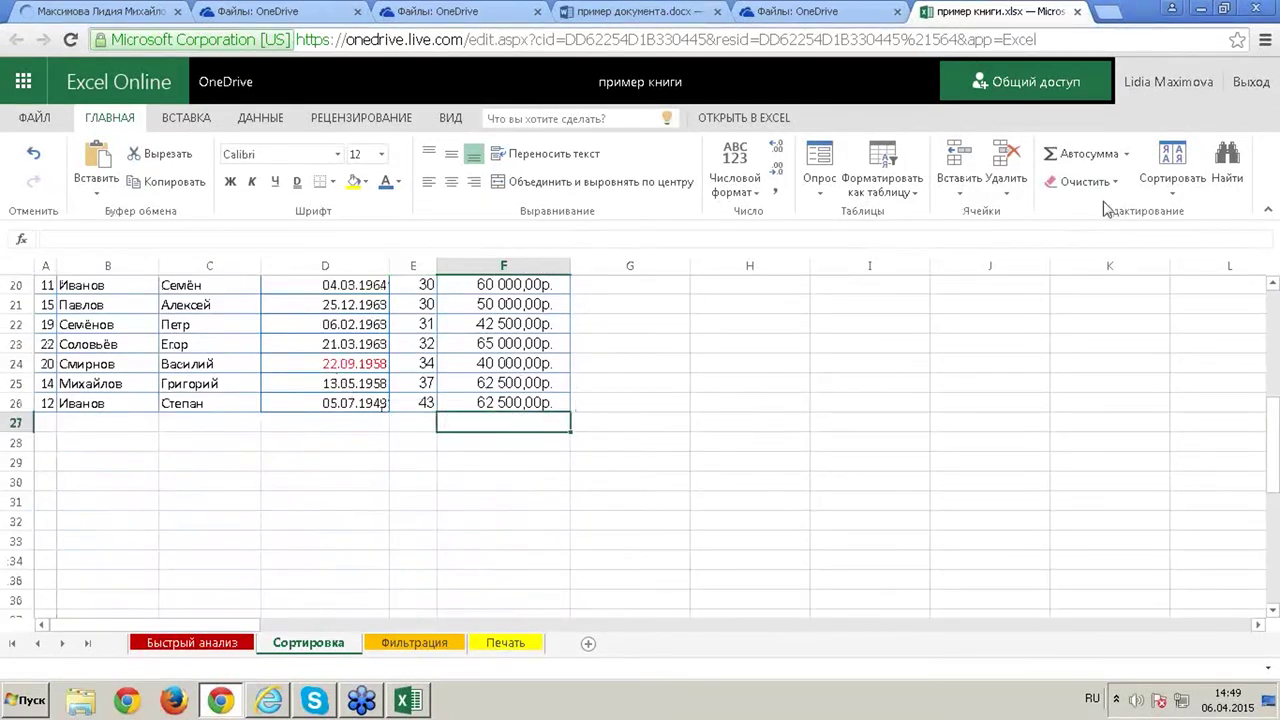
pyautogui.click(1127, 155)
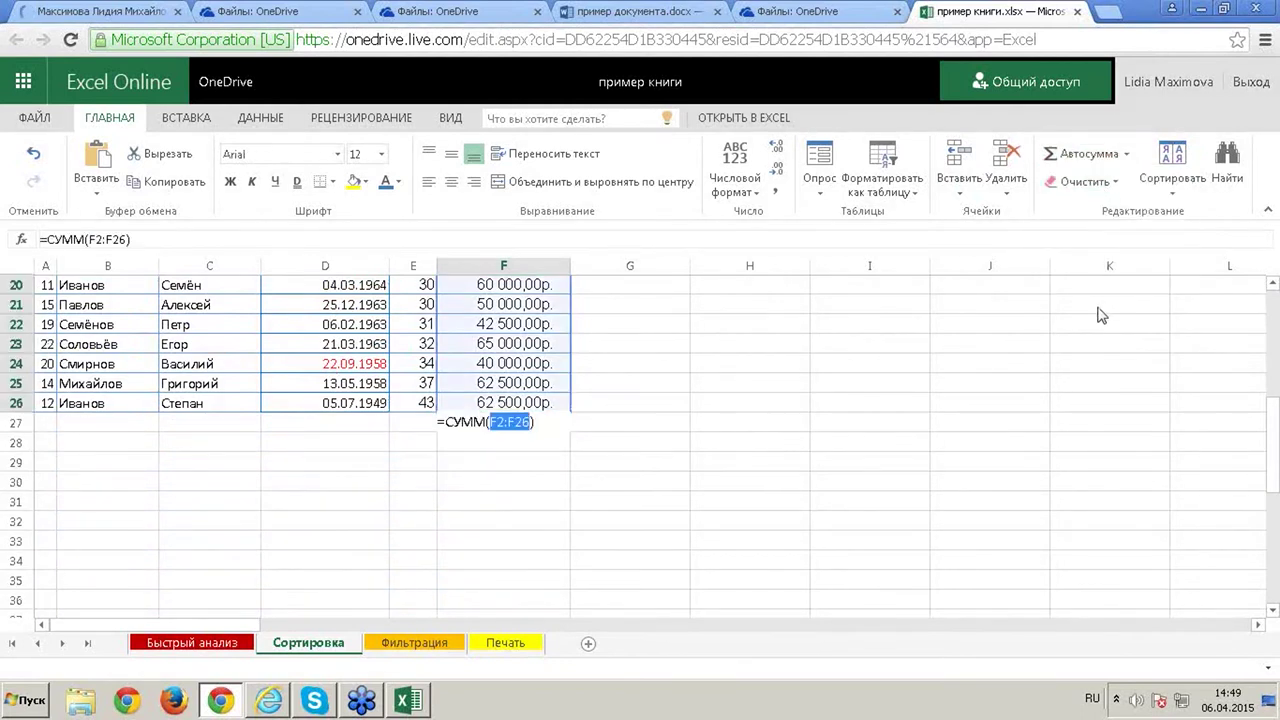
pyautogui.press('Return')
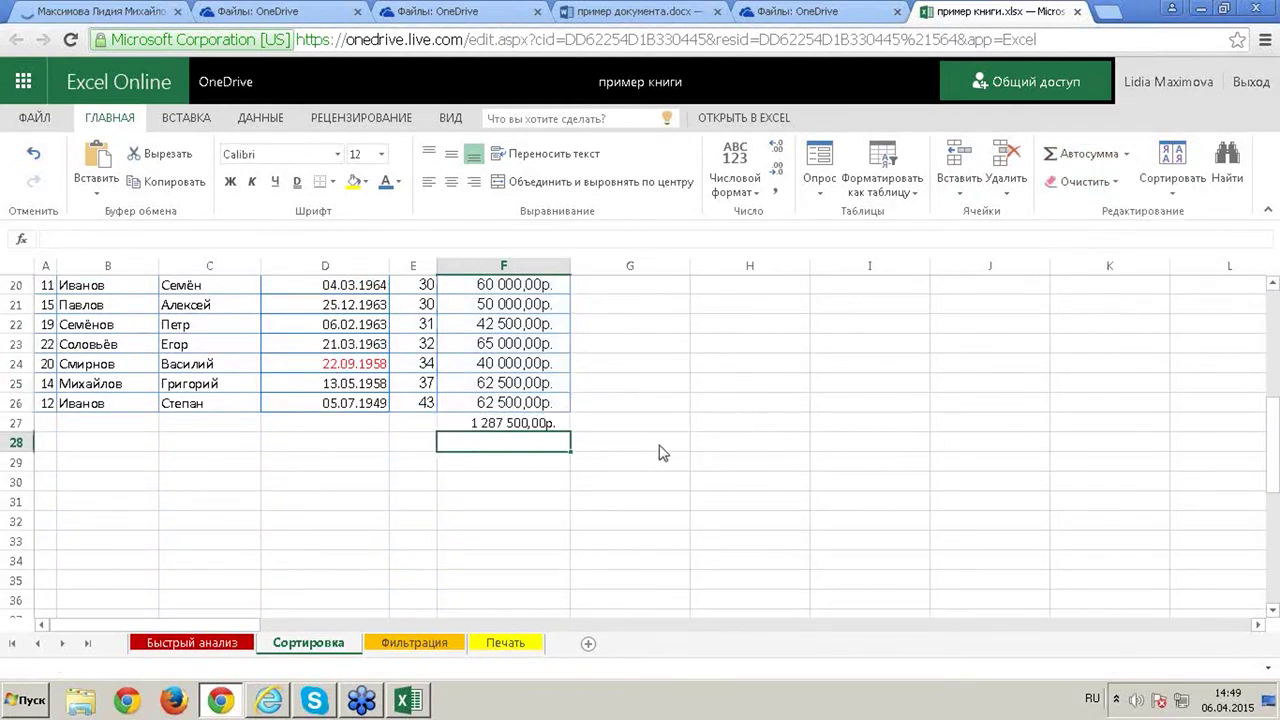
pyautogui.click(548, 424)
pyautogui.moveTo(518, 287); pyautogui.dragTo(518, 360)
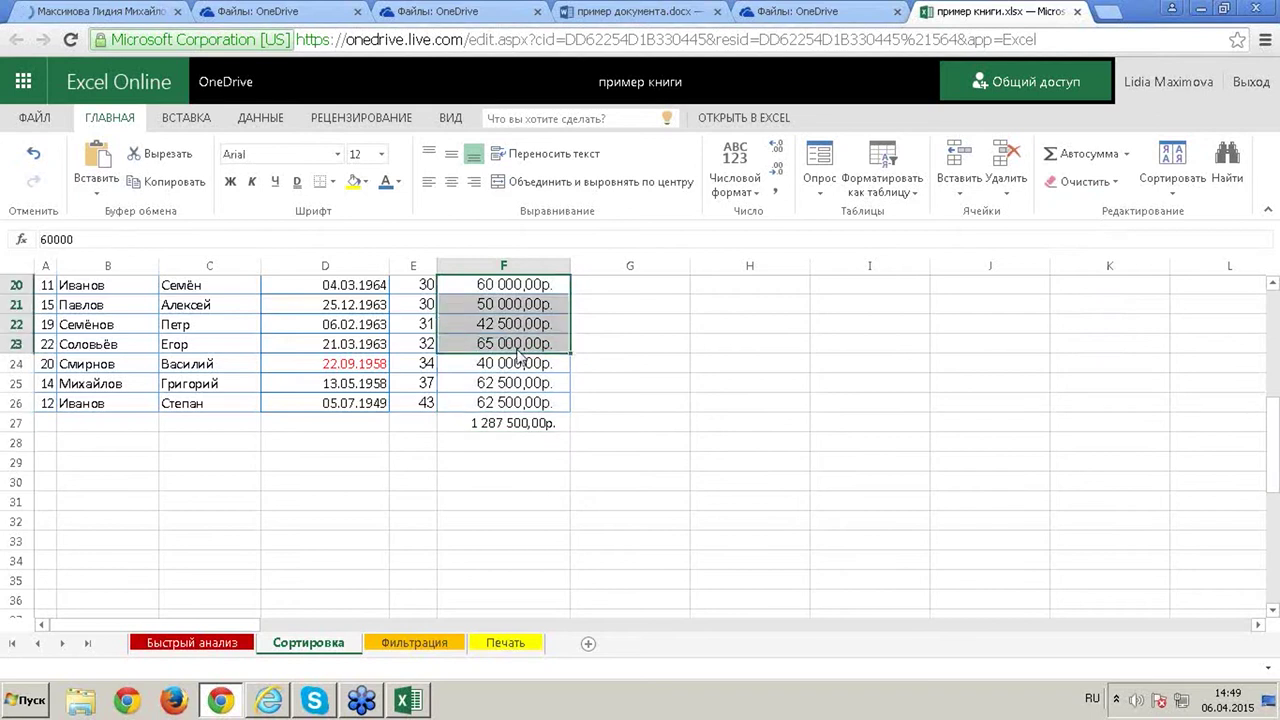
pyautogui.click(527, 424)
pyautogui.scroll(6, 590, 459)
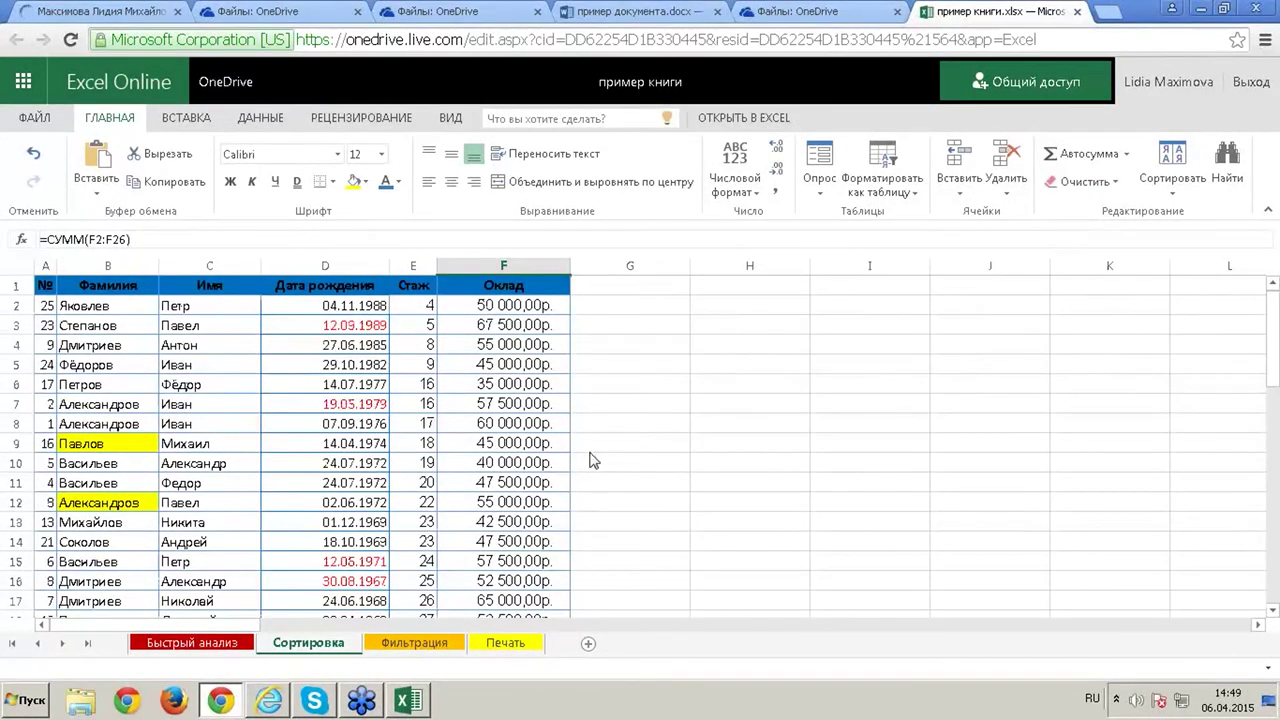
# Open пример книги.xlsx from Excel Online in desktop Excel, reload the newer server version discarding unsent changes, and maximize the window
pyautogui.click(586, 350)
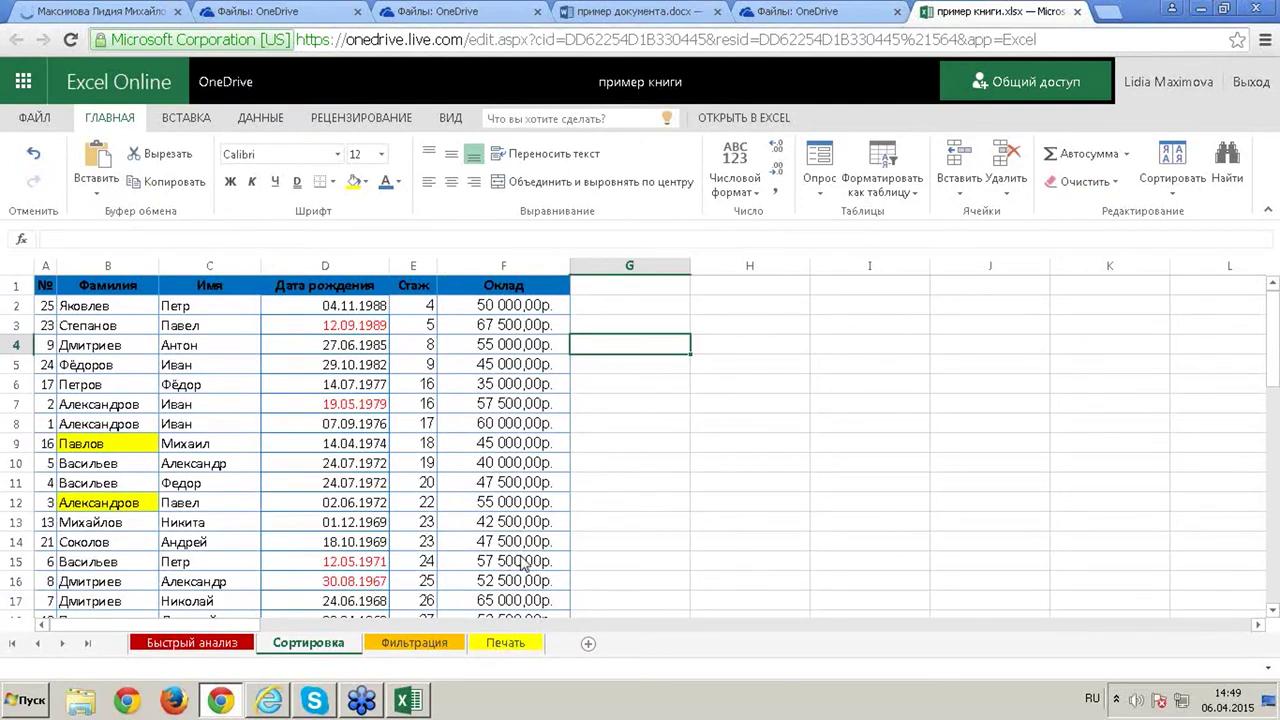
pyautogui.click(455, 428)
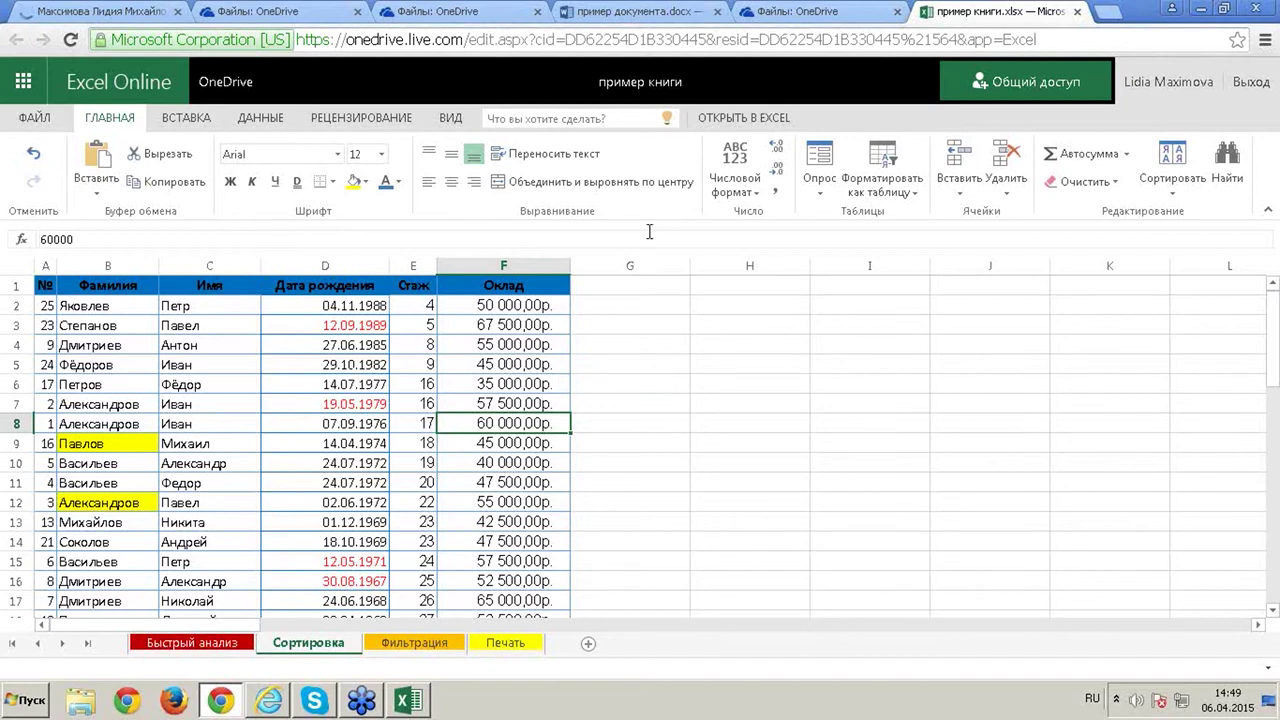
pyautogui.click(741, 120)
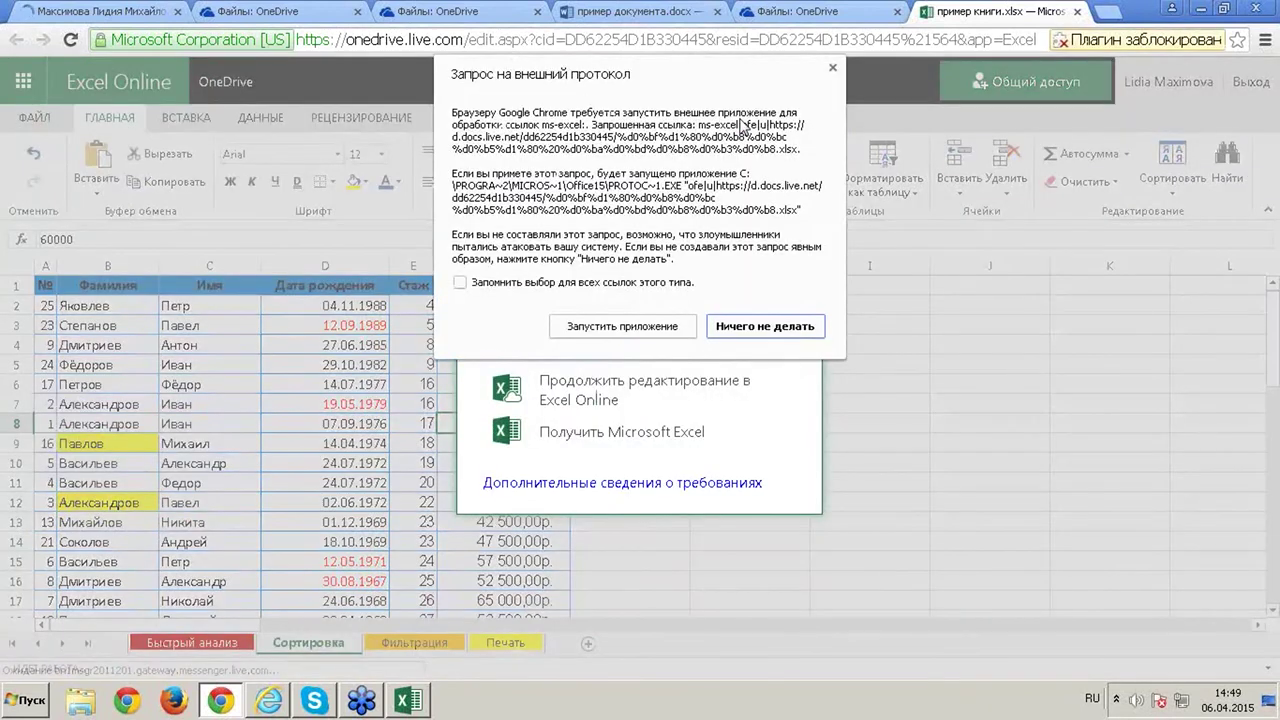
pyautogui.click(662, 334)
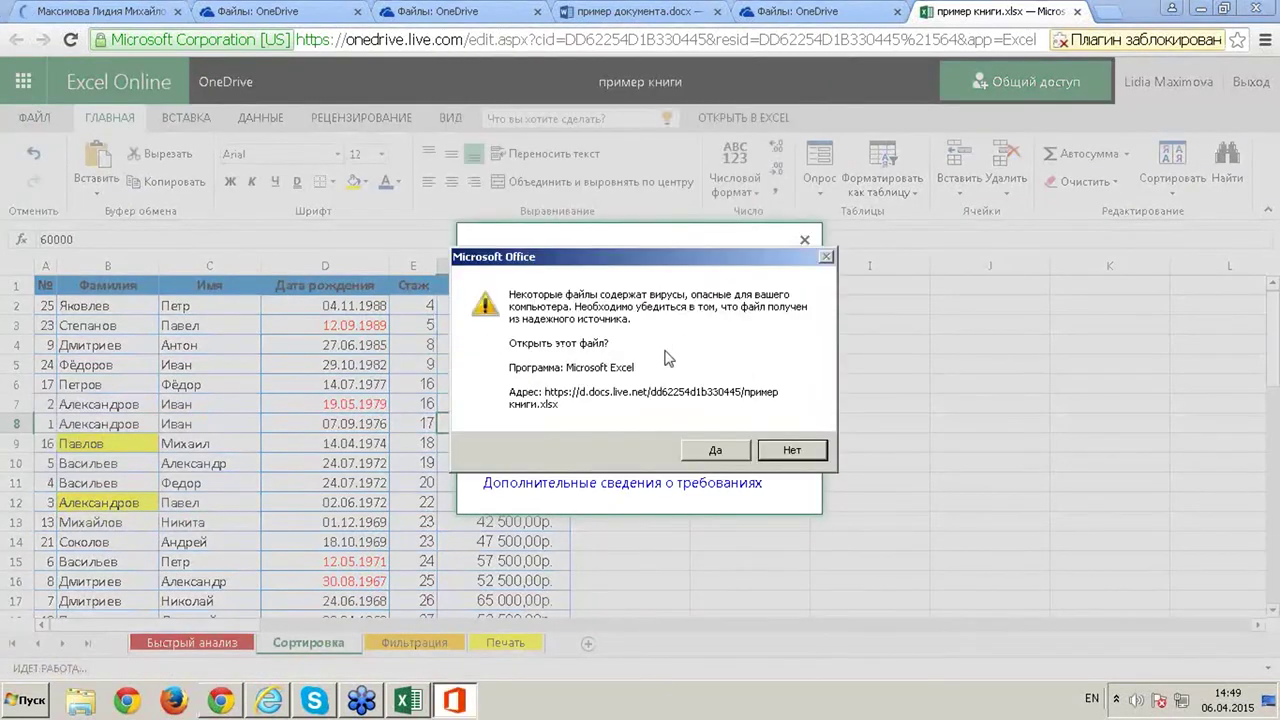
pyautogui.click(720, 452)
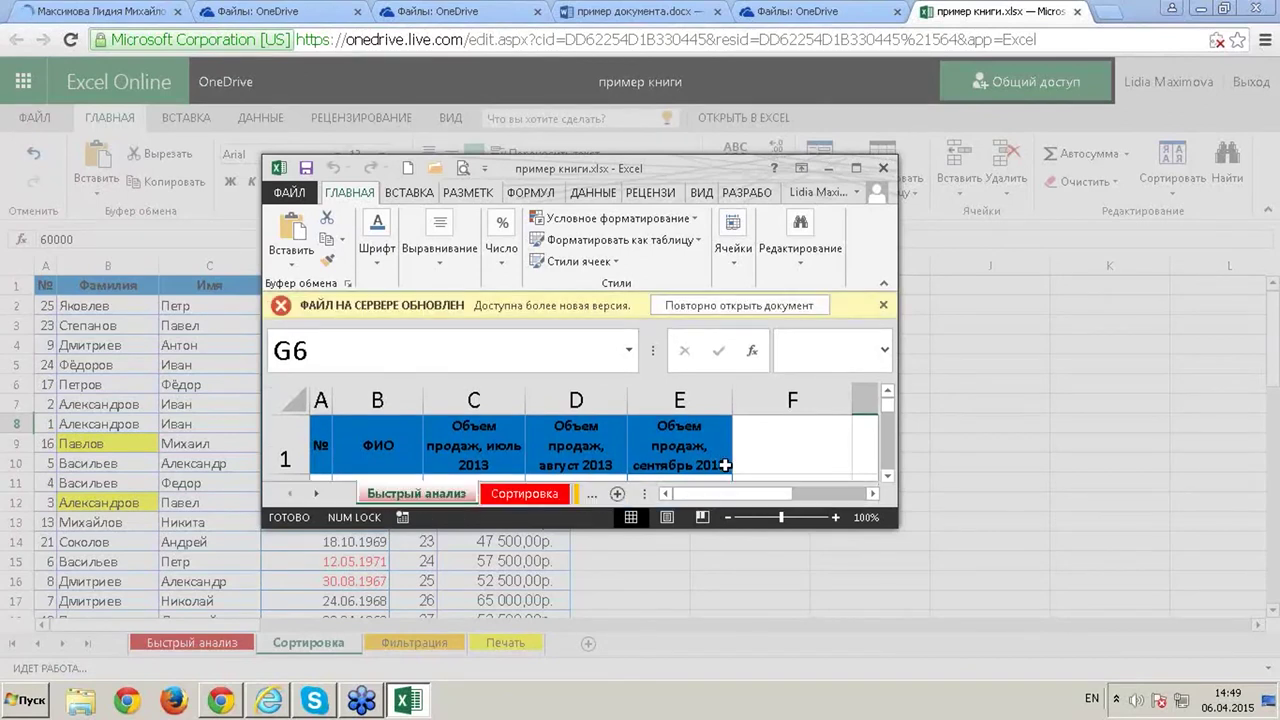
pyautogui.click(769, 314)
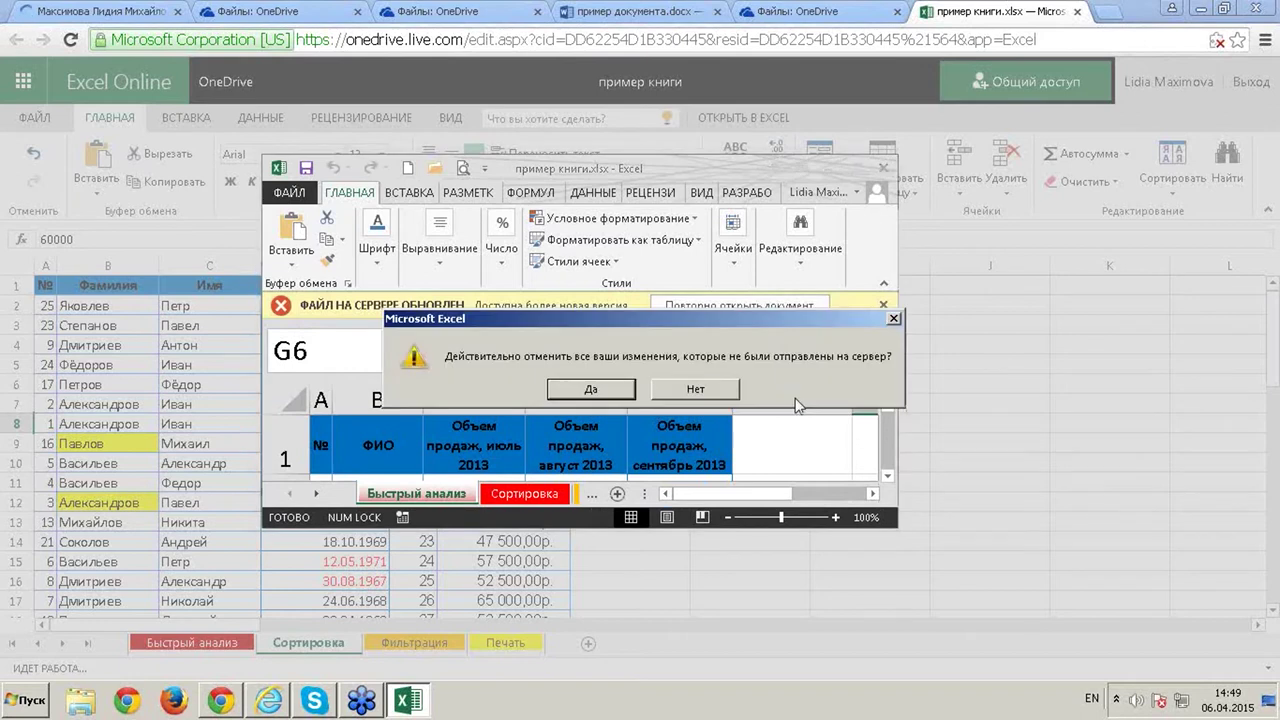
pyautogui.click(591, 390)
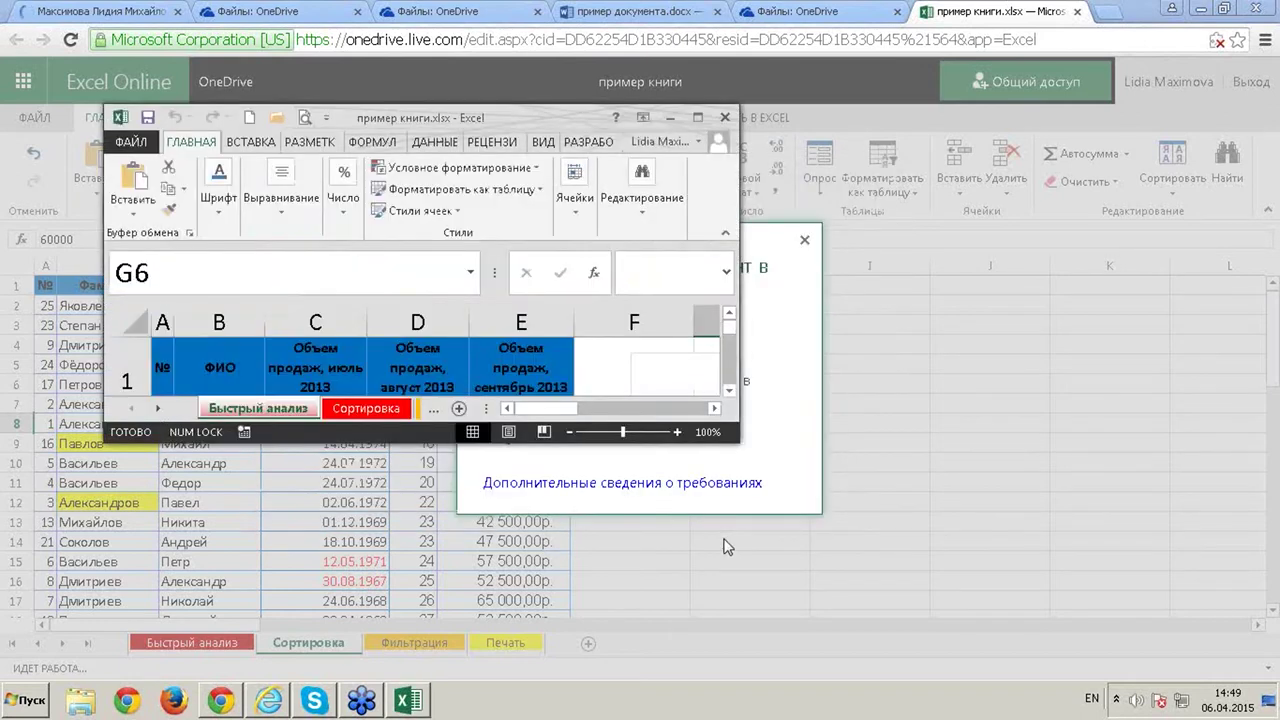
pyautogui.doubleClick(548, 120)
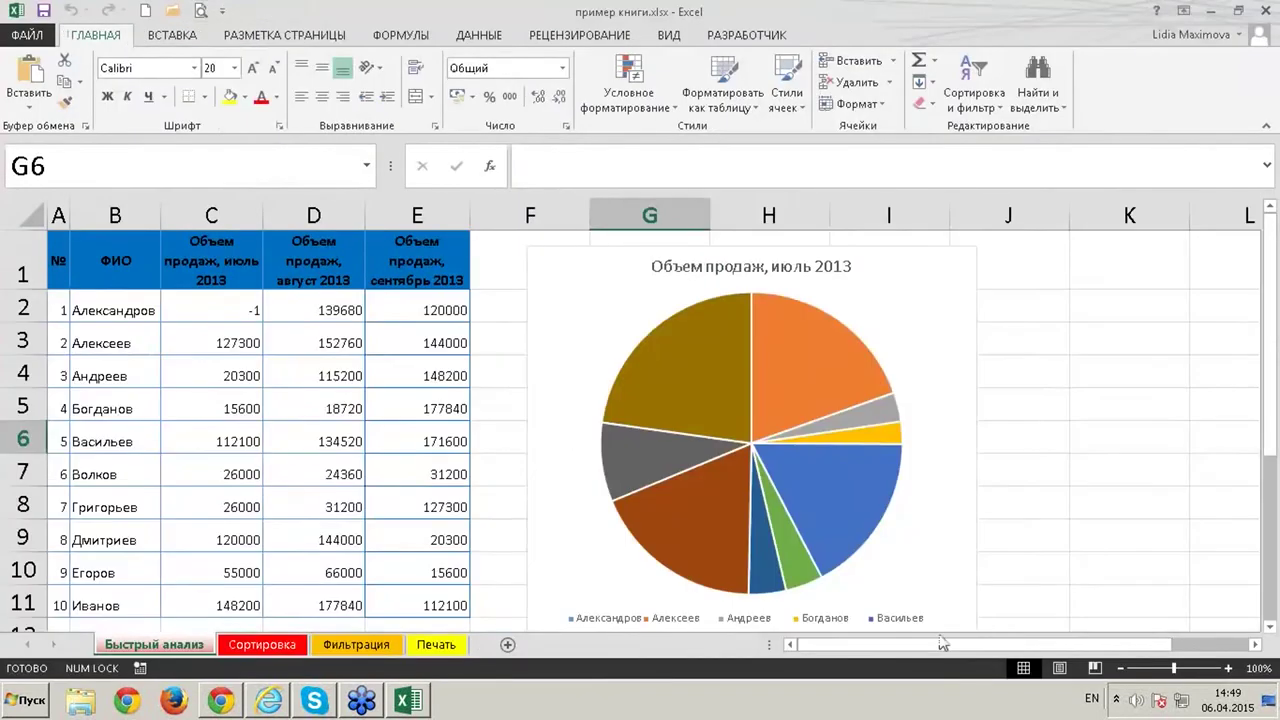
# Examine the design, formatting and filter options that desktop Excel offers for the pie chart on the Быстрый анализ sheet
pyautogui.click(672, 450)
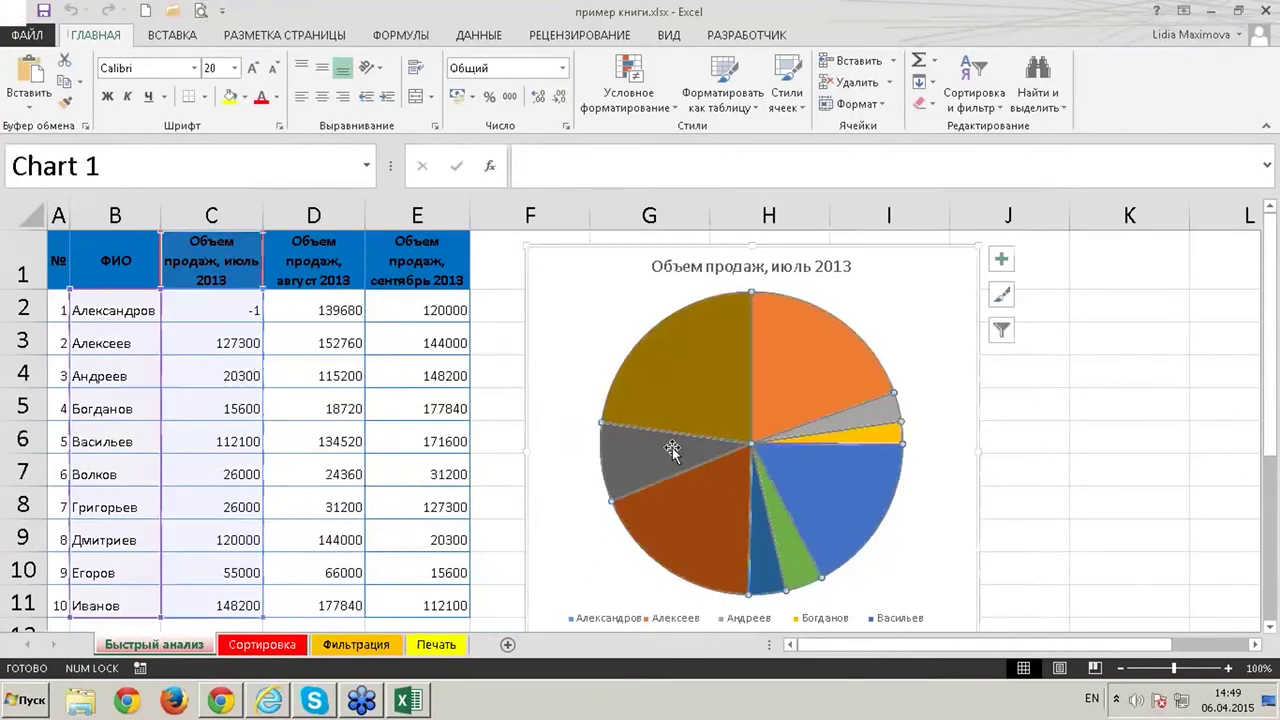
pyautogui.click(594, 286)
pyautogui.click(945, 40)
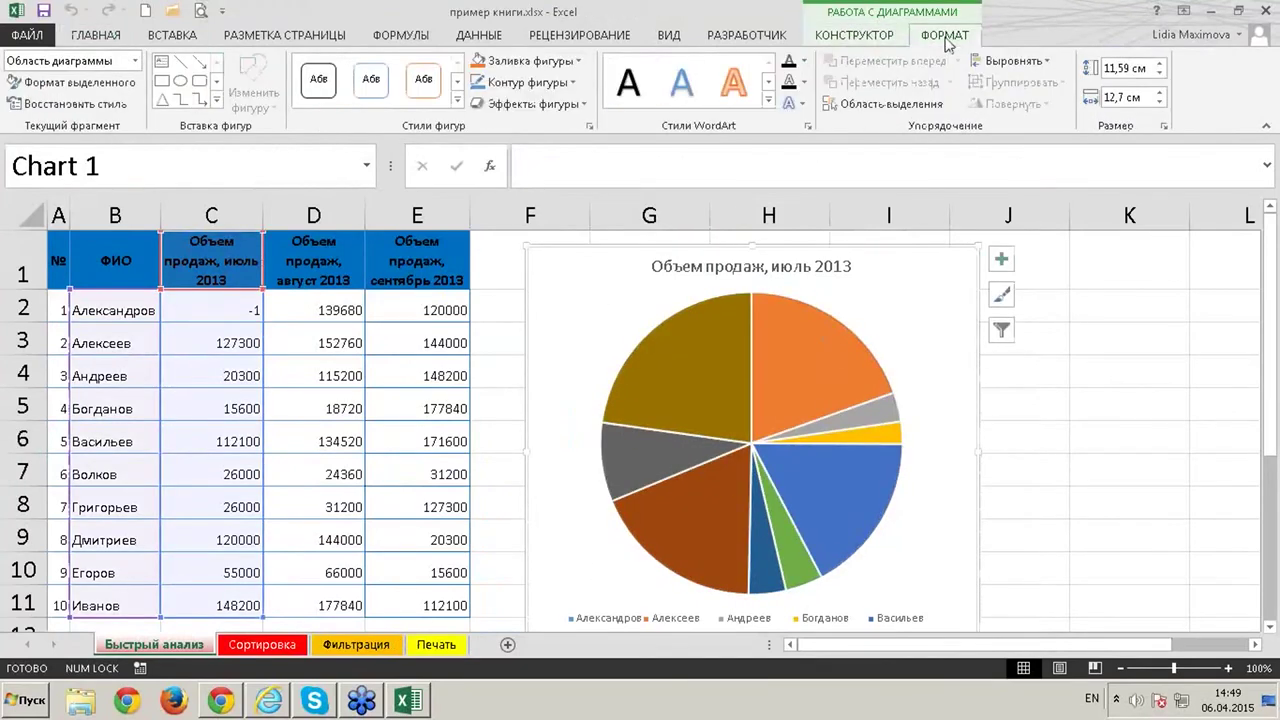
pyautogui.click(848, 40)
pyautogui.click(945, 36)
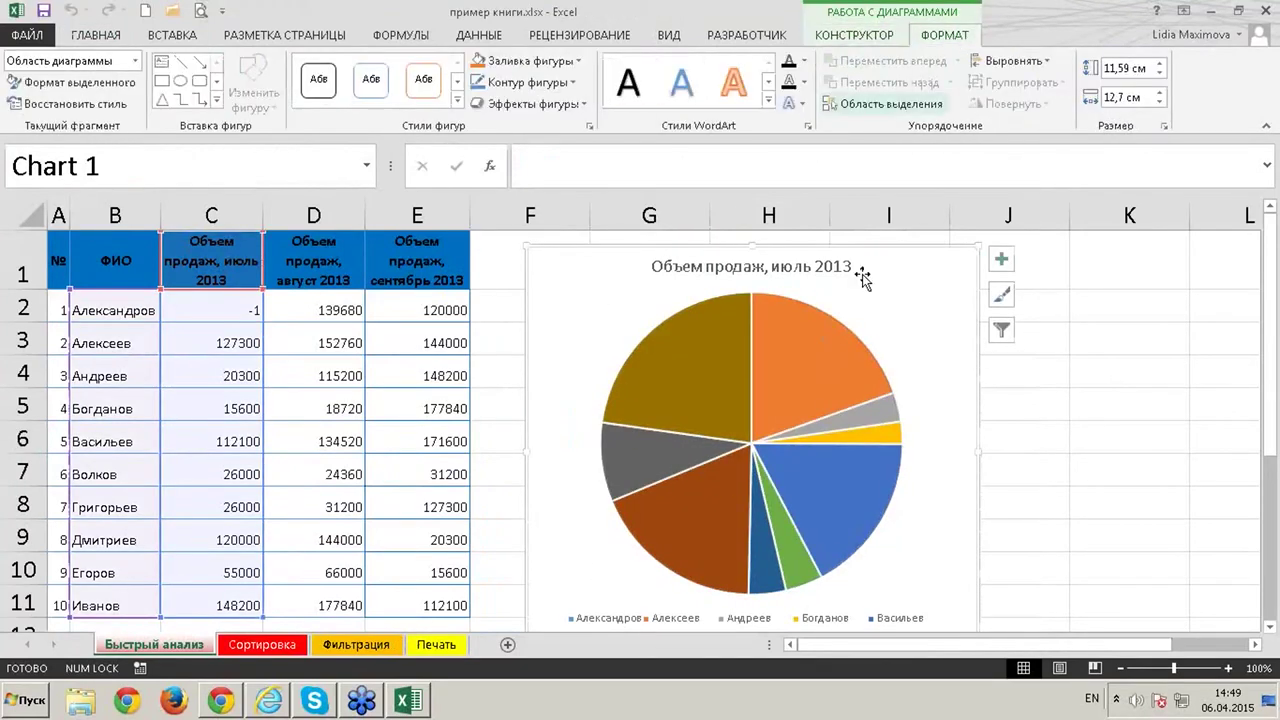
pyautogui.click(1001, 329)
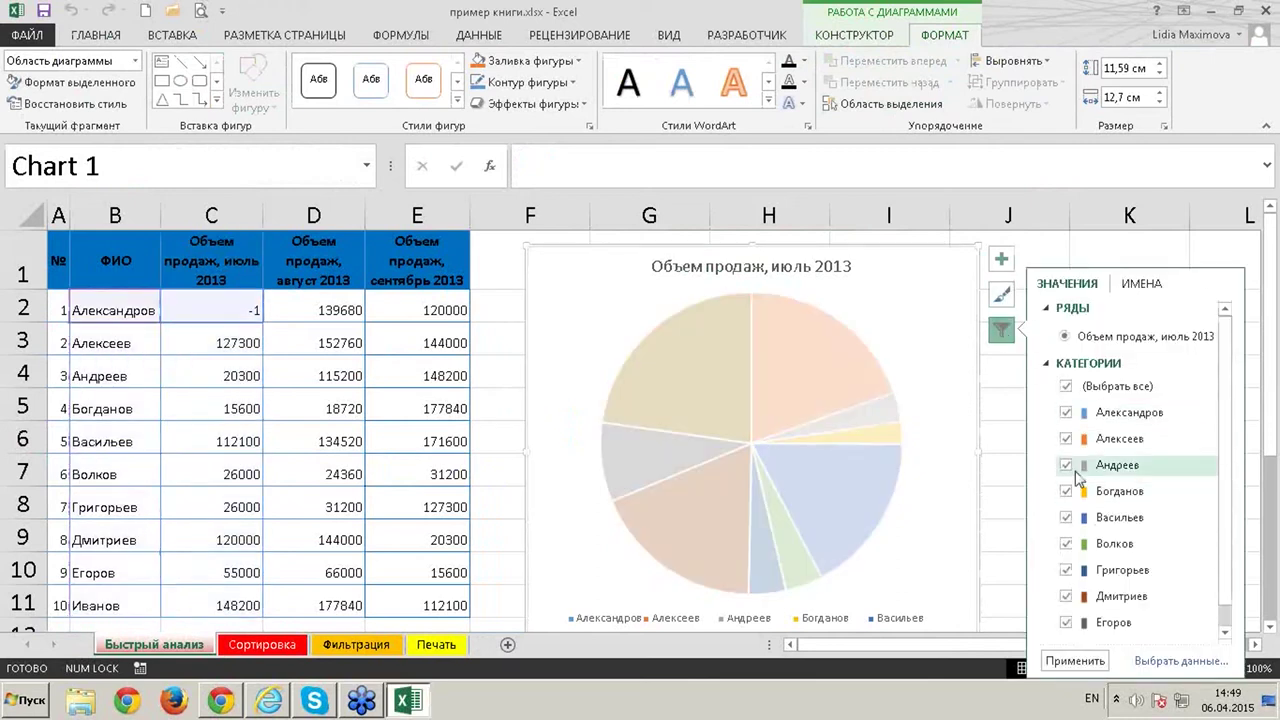
pyautogui.click(945, 388)
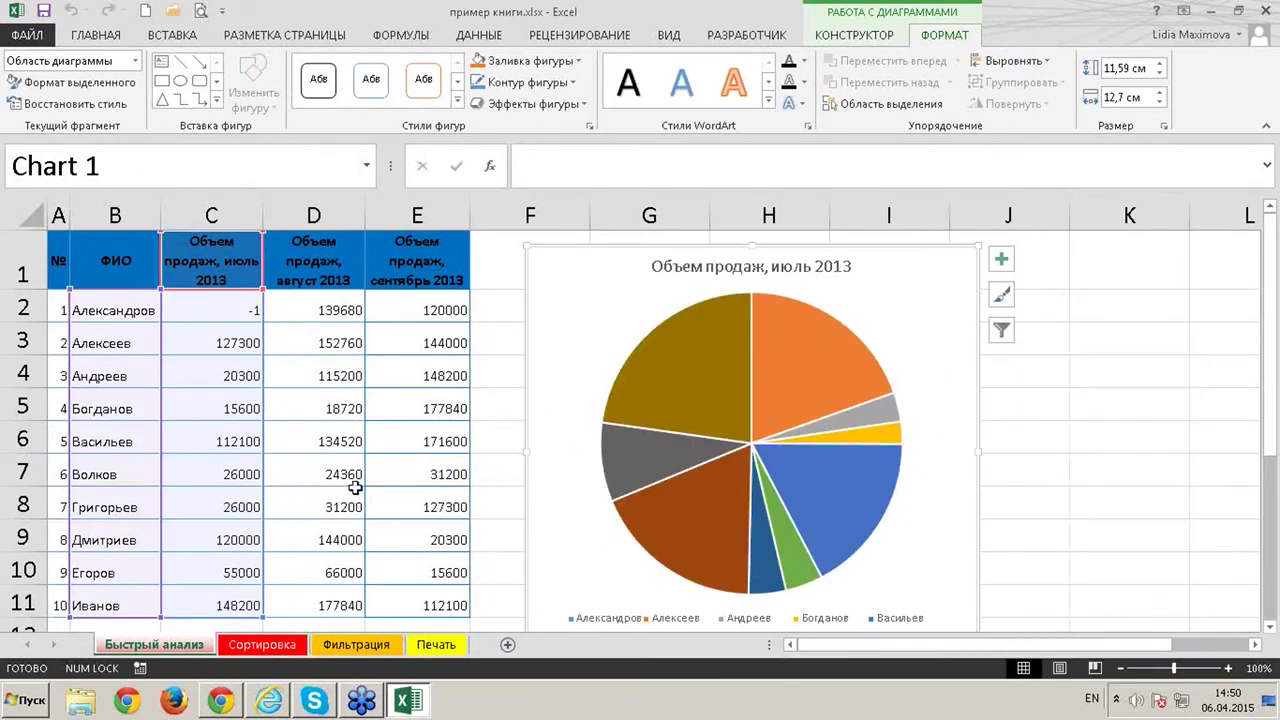
# Insert a pivot table on a new sheet from the data table on the Печать sheet
pyautogui.click(455, 646)
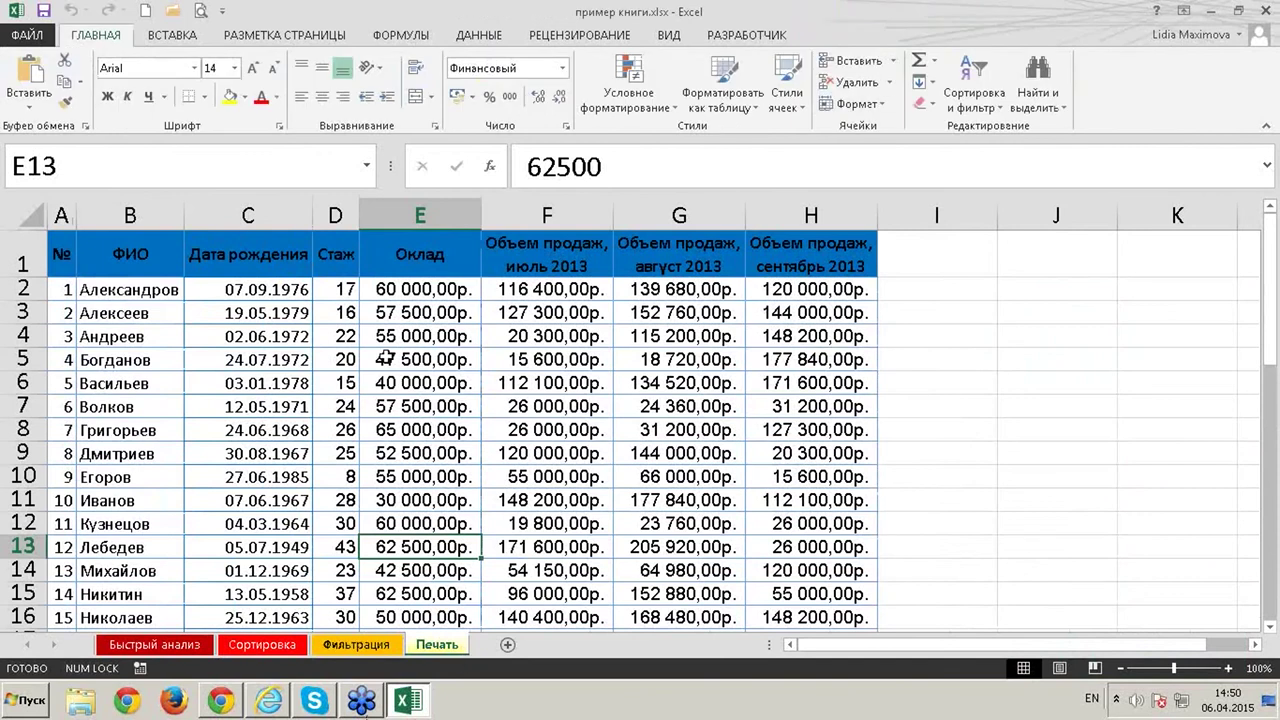
pyautogui.click(420, 359)
pyautogui.click(422, 429)
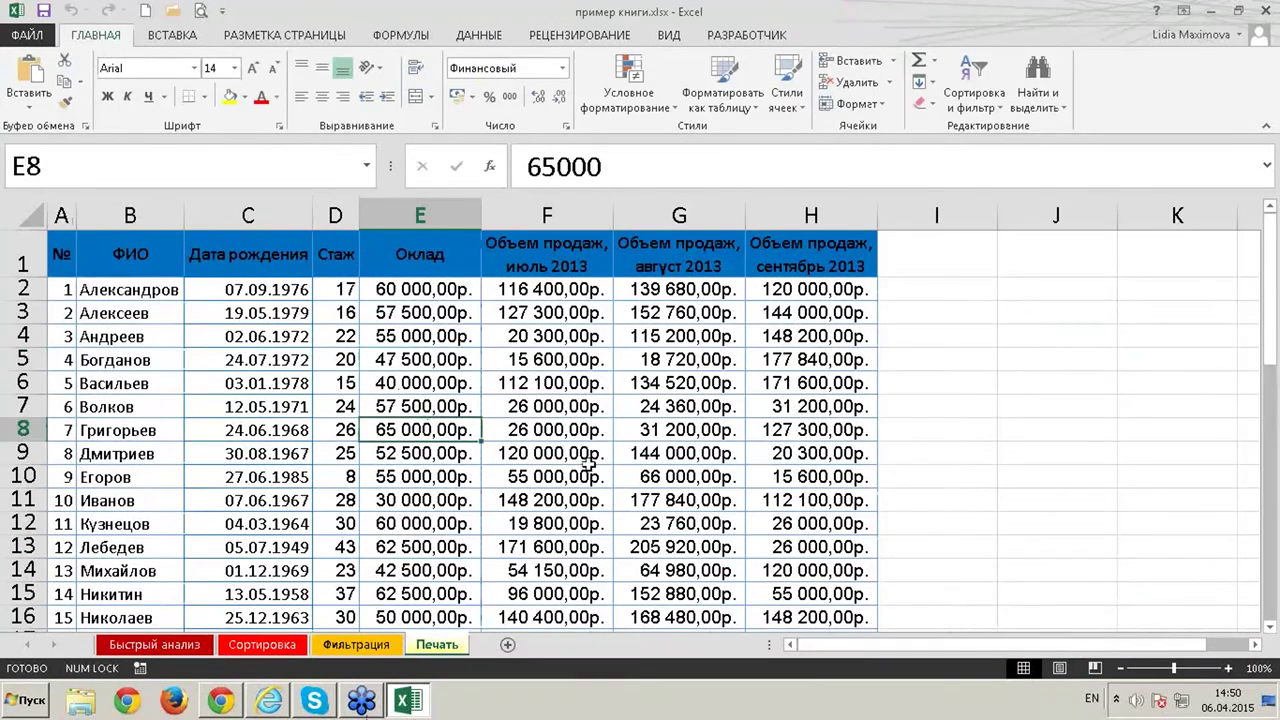
pyautogui.click(177, 42)
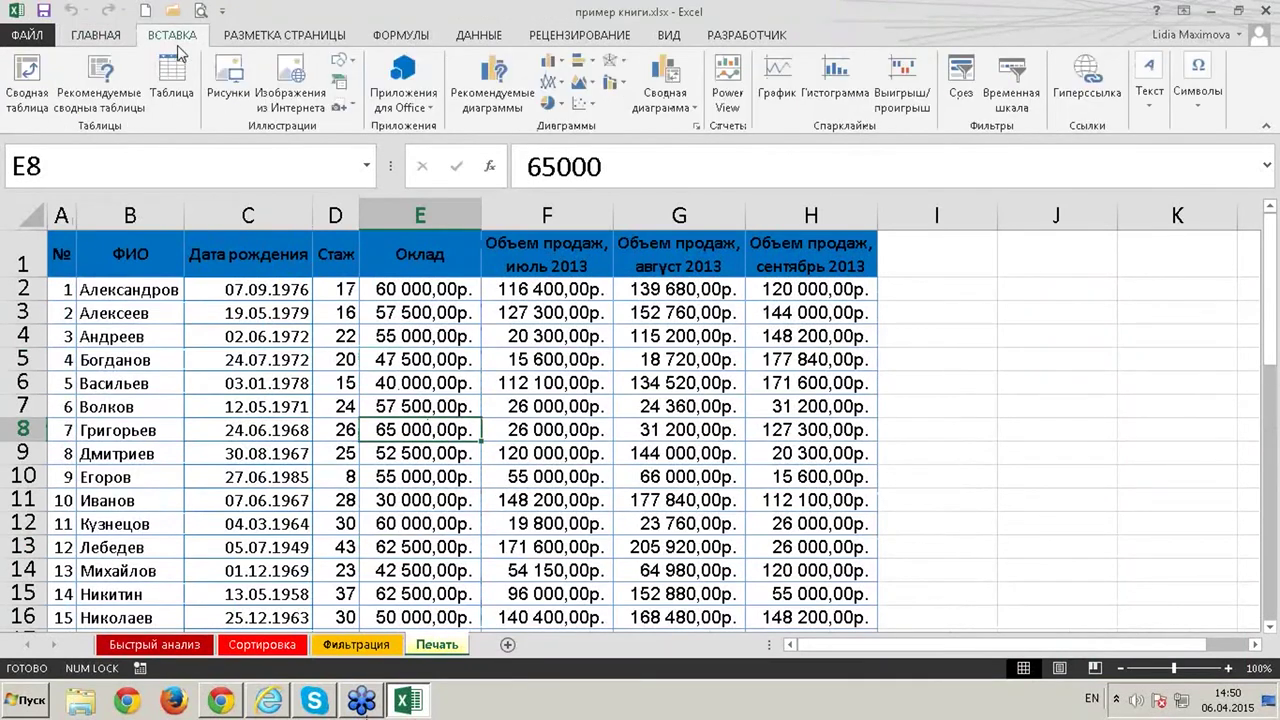
pyautogui.click(27, 80)
pyautogui.click(906, 538)
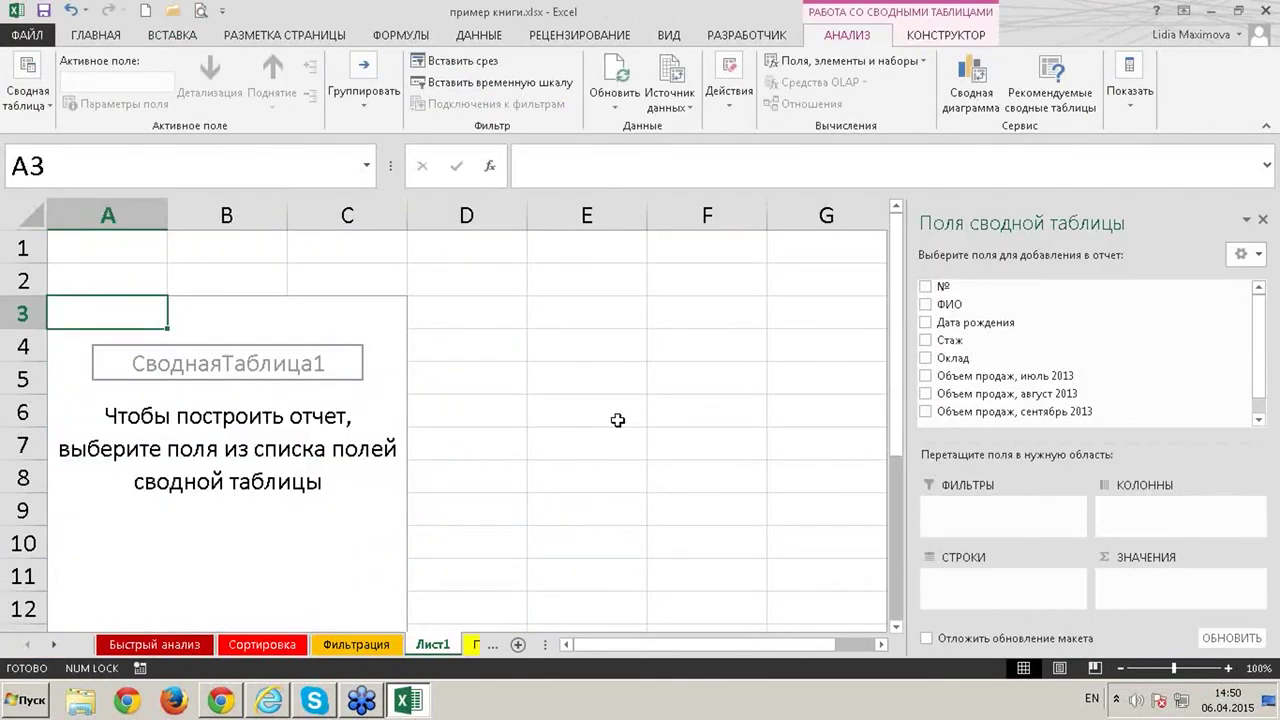
# Add the ФИО field to the pivot table's rows and the Оклад field to its values as a sum
pyautogui.scroll(-3, 611, 423)
pyautogui.scroll(3, 616, 422)
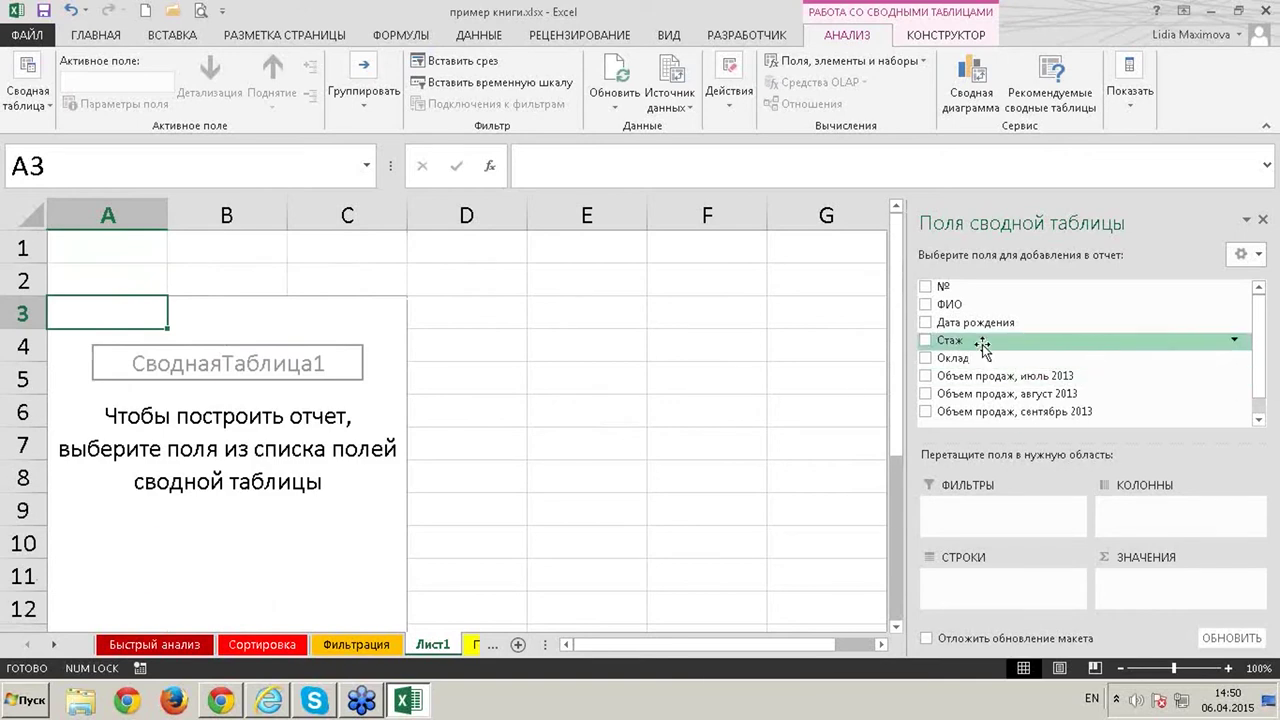
pyautogui.click(926, 305)
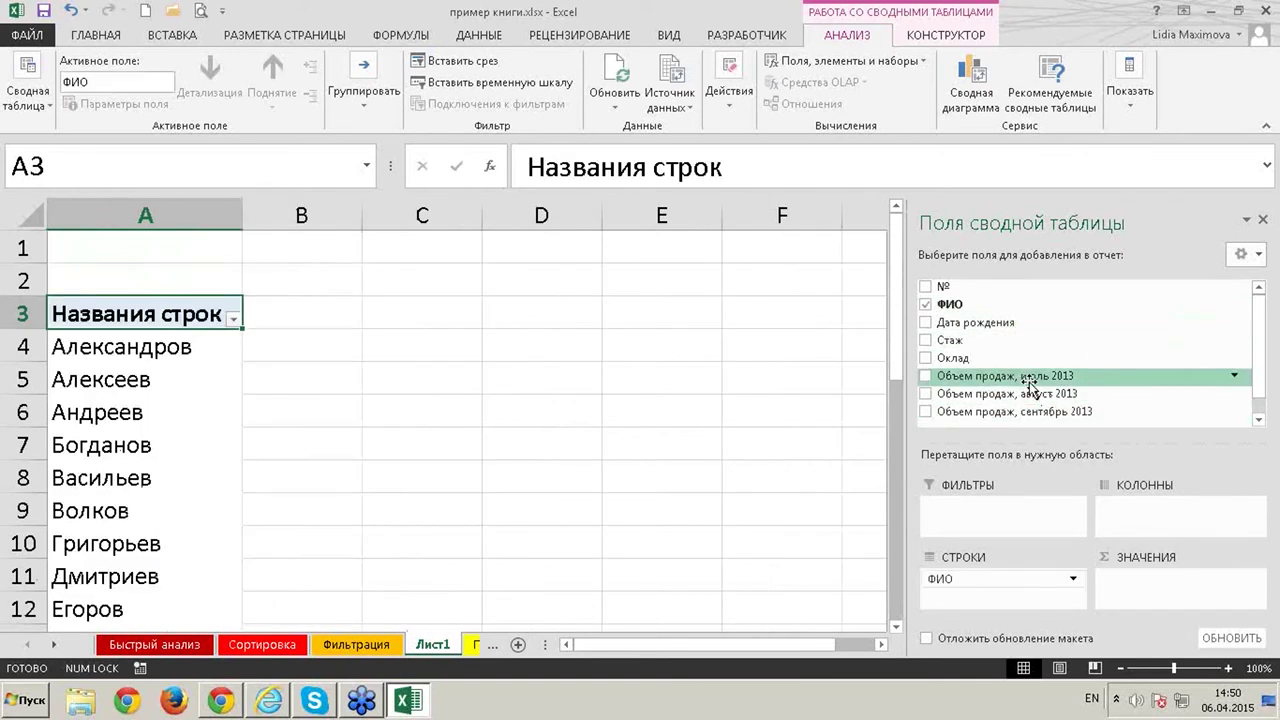
pyautogui.click(926, 359)
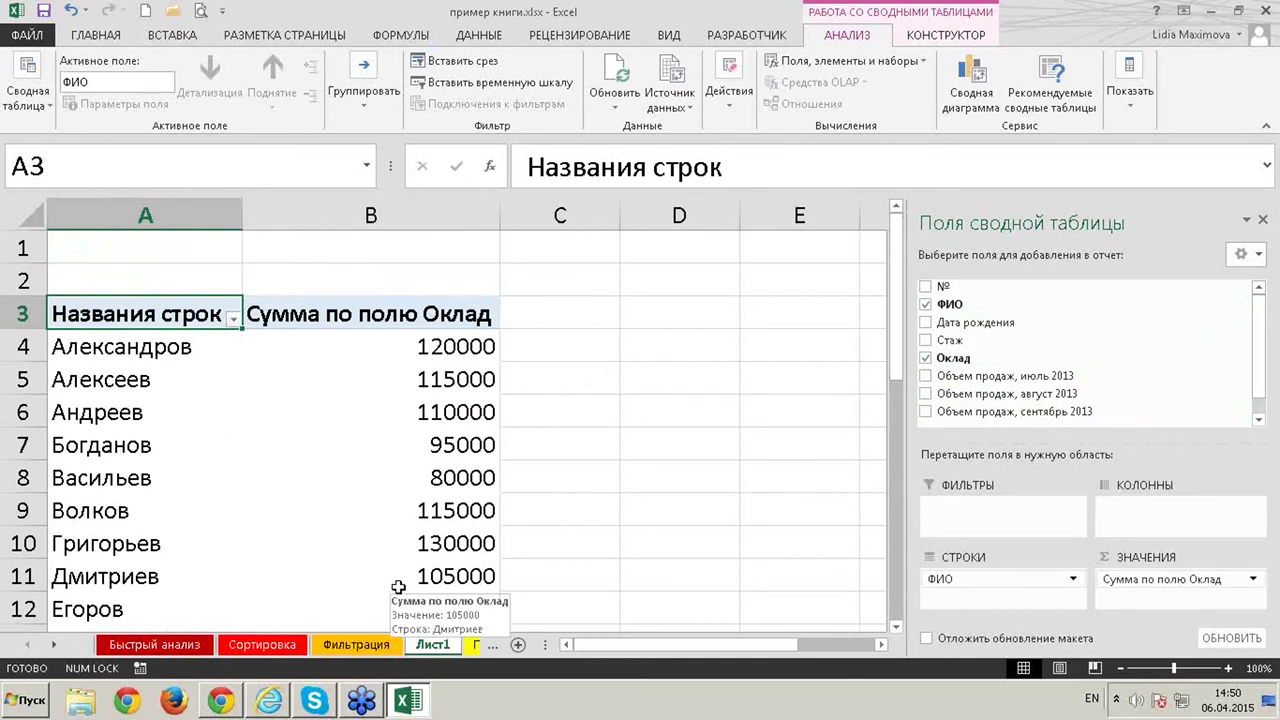
# Save and close the workbook in desktop Excel, minimize that window, and return to the workbook in Excel Online
pyautogui.moveTo(447, 479)
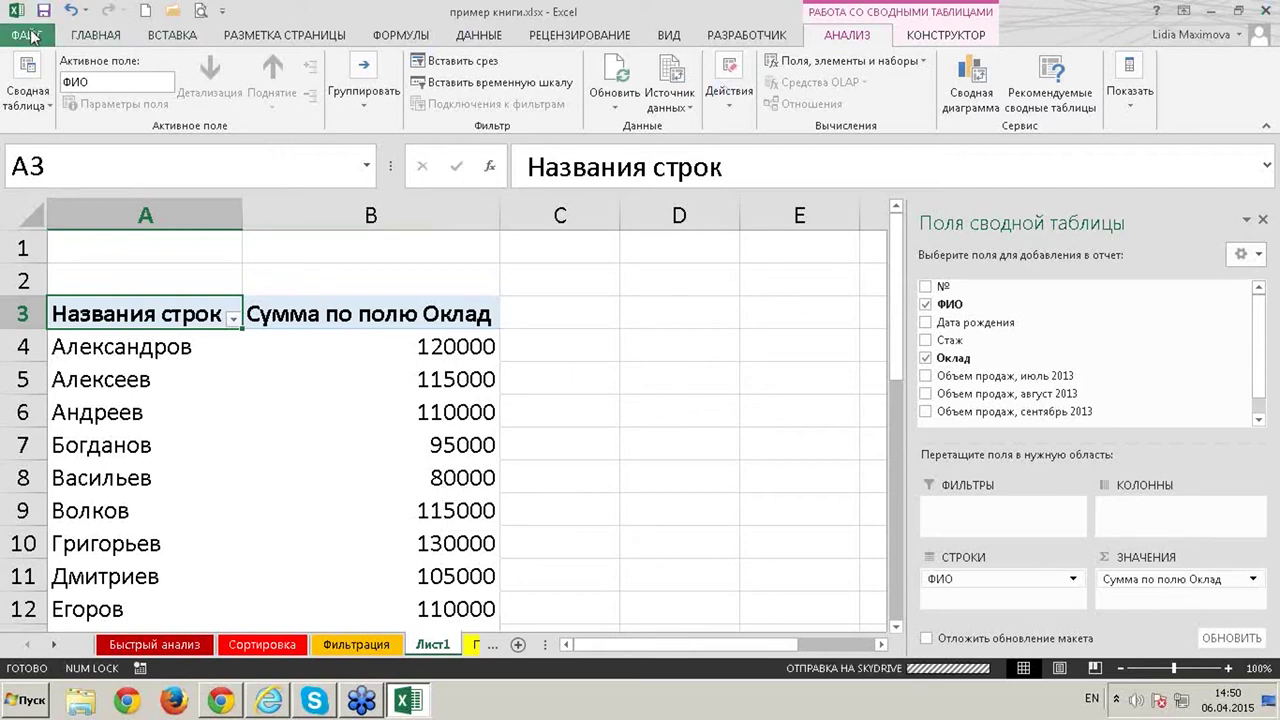
pyautogui.click(27, 35)
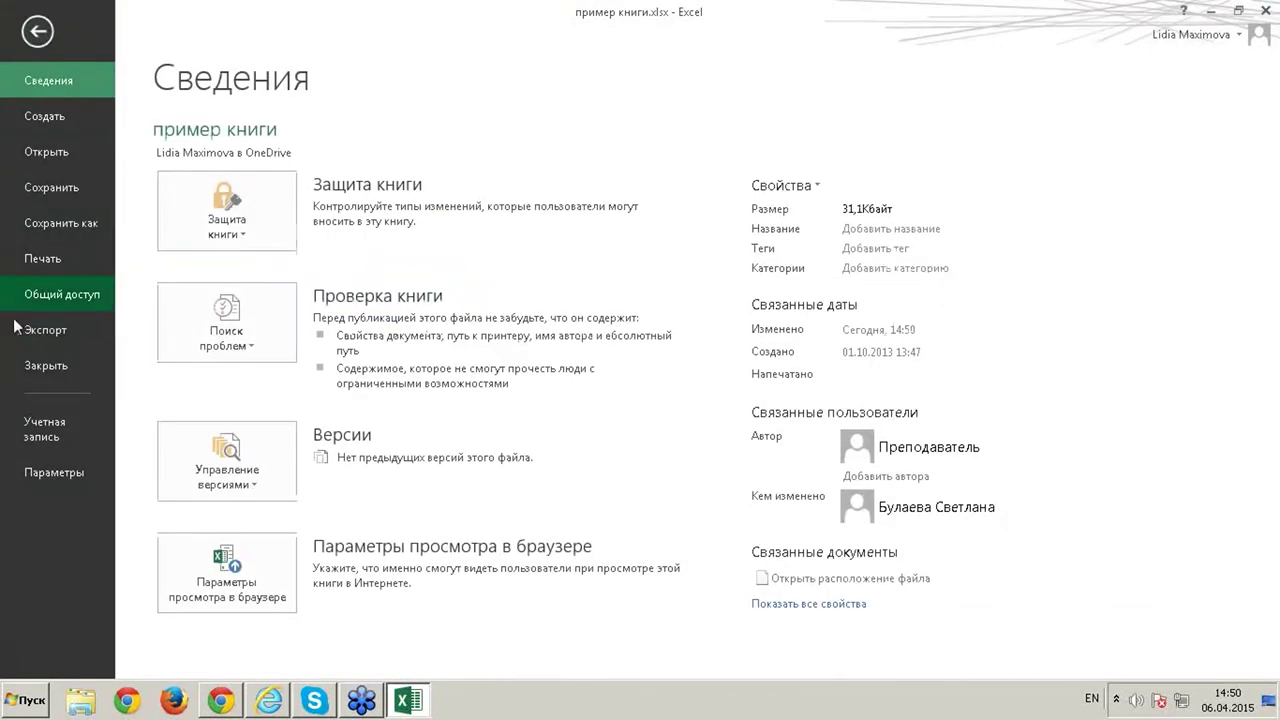
pyautogui.click(74, 351)
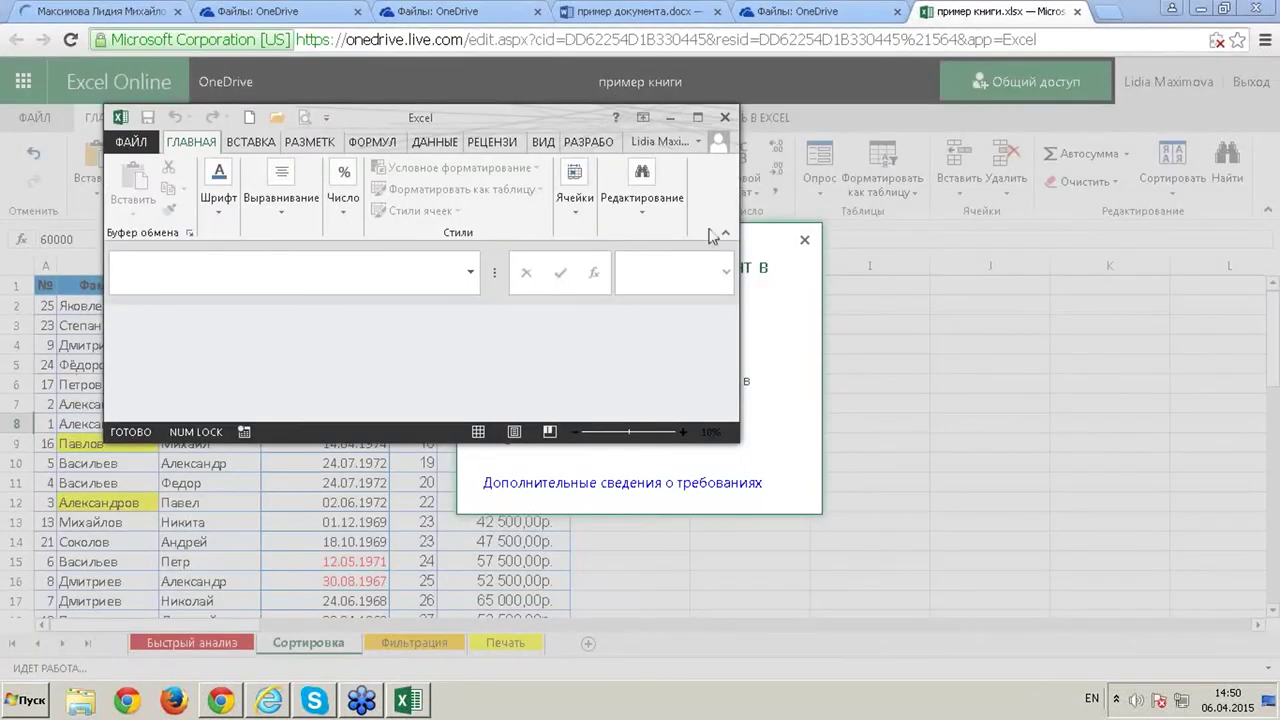
pyautogui.click(670, 117)
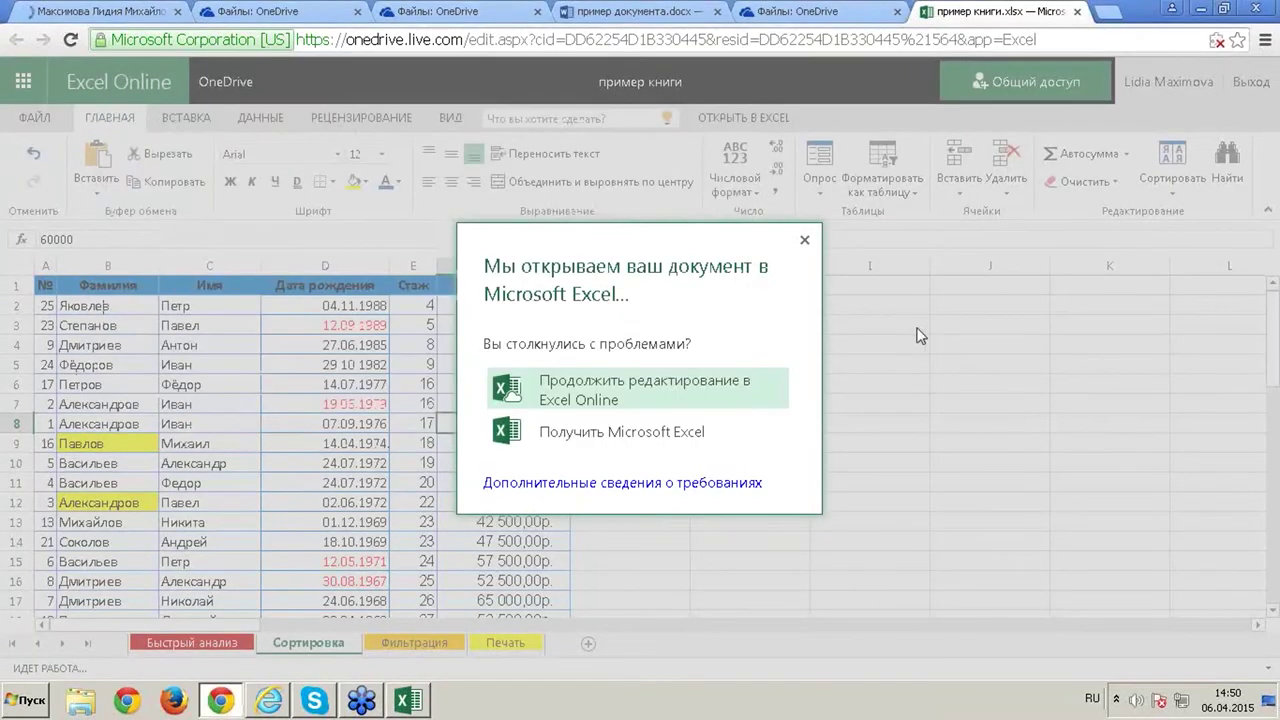
pyautogui.click(804, 240)
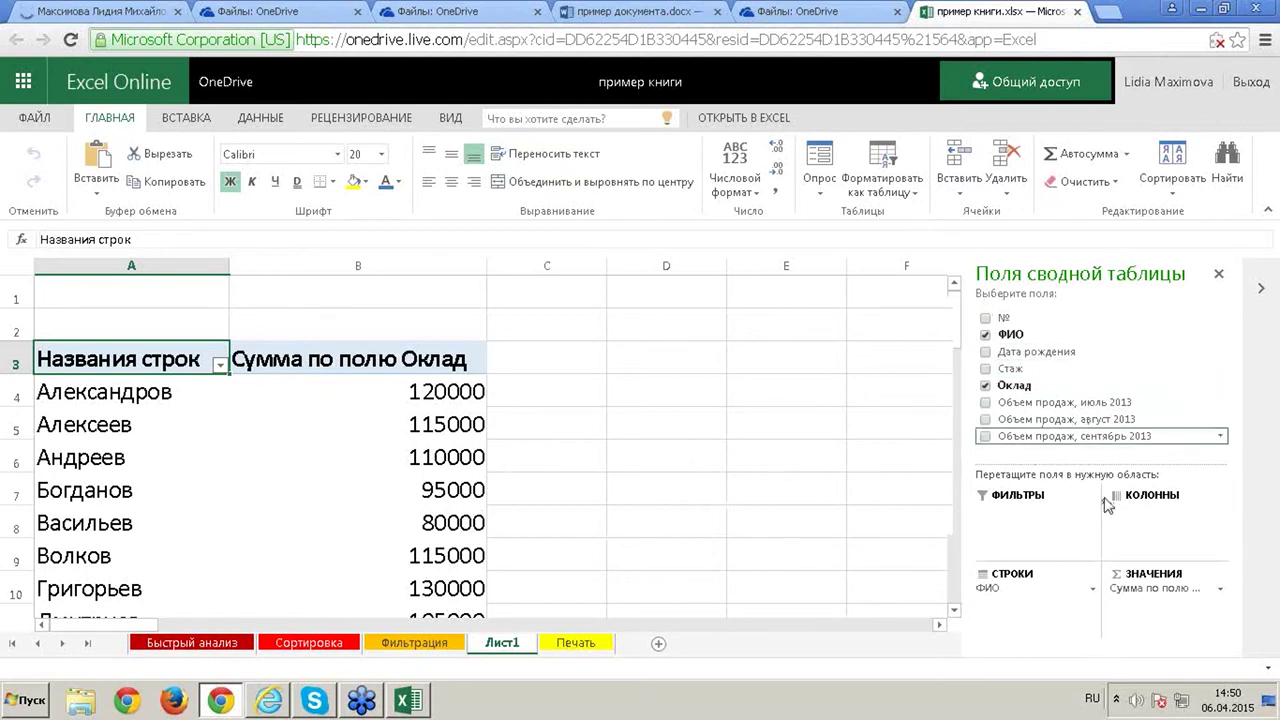
# Replace the Оклад field in the pivot table with Объем продаж, июль 2013, and summarize it with the Макс. operation
pyautogui.click(985, 385)
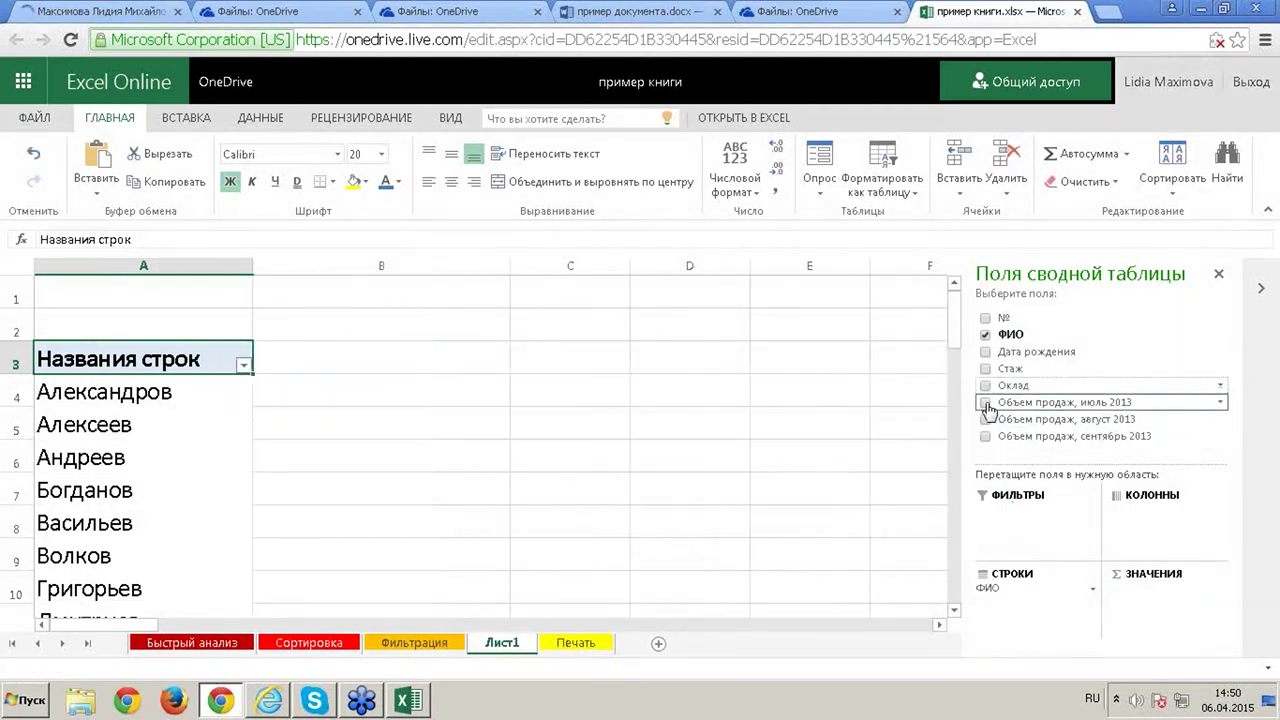
pyautogui.click(985, 402)
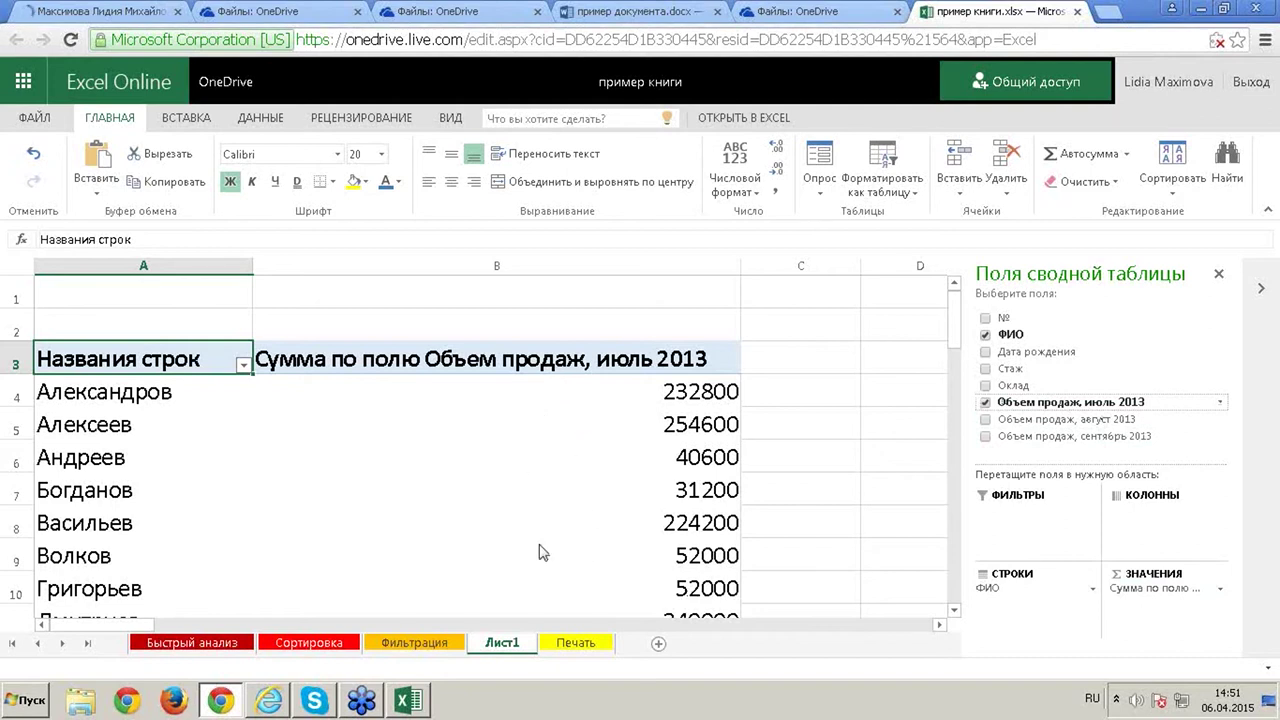
pyautogui.click(1220, 590)
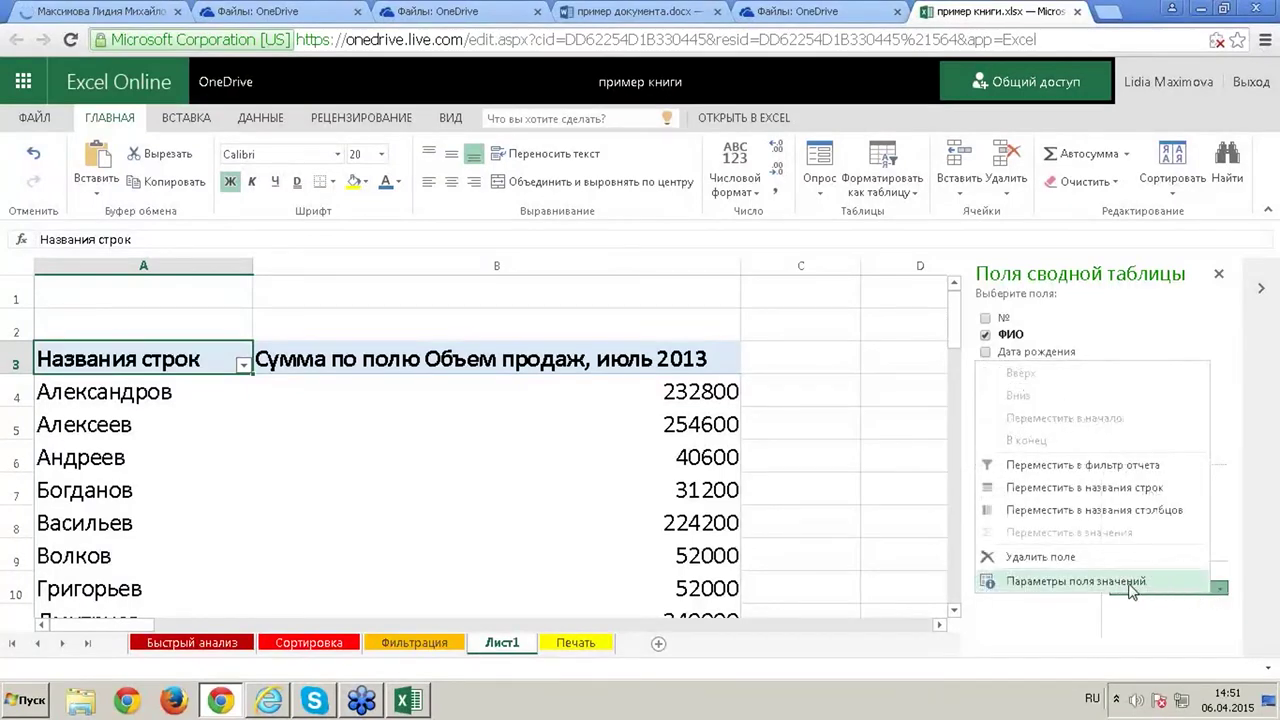
pyautogui.click(1074, 582)
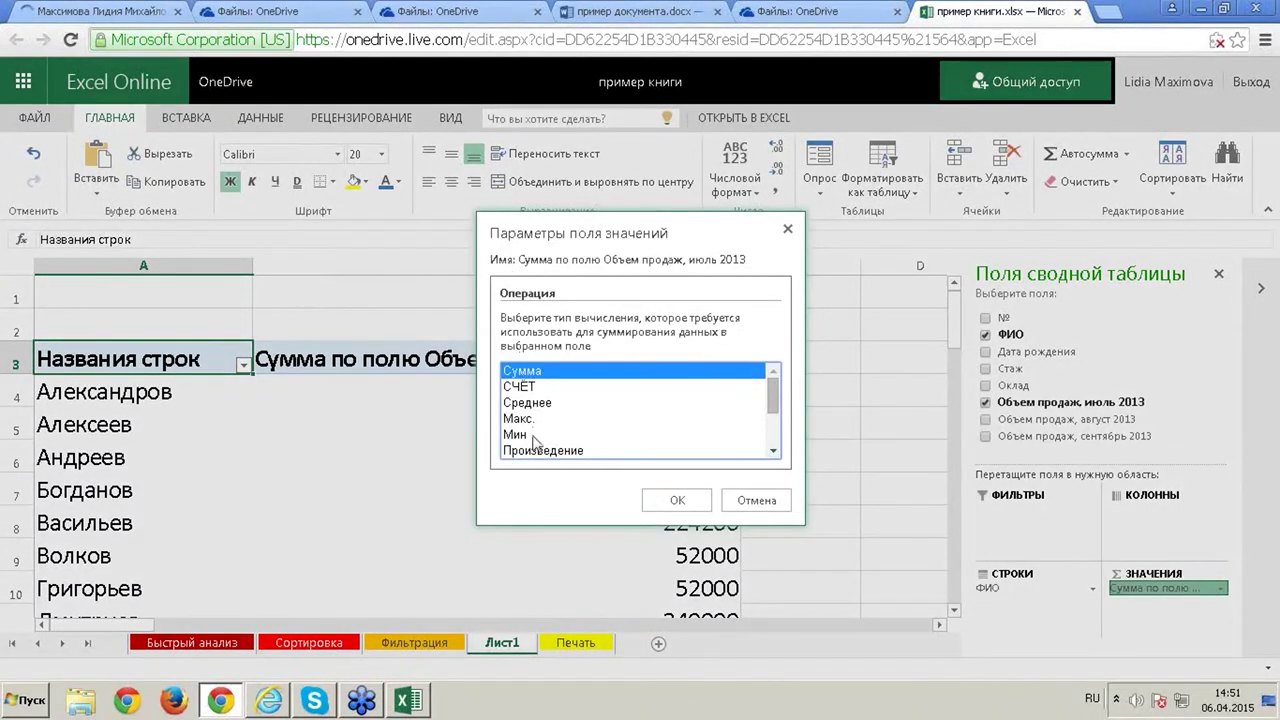
pyautogui.moveTo(772, 398); pyautogui.dragTo(740, 396)
pyautogui.click(546, 404)
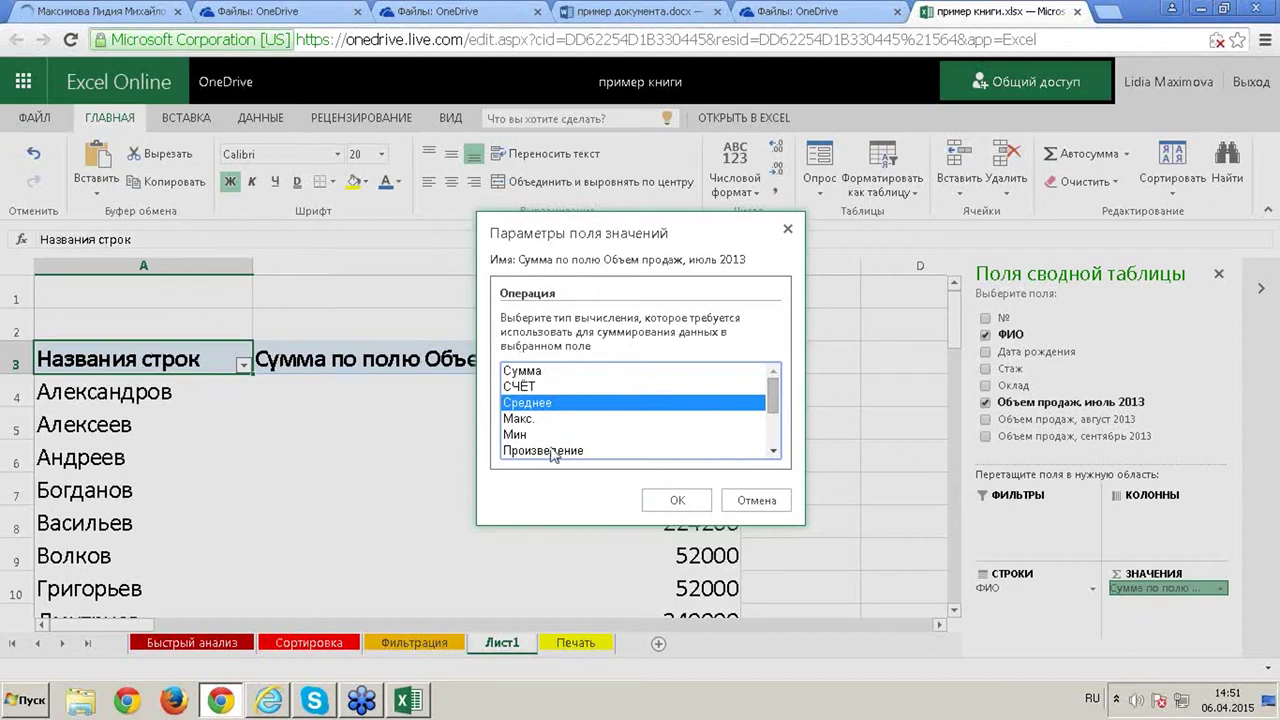
pyautogui.click(528, 418)
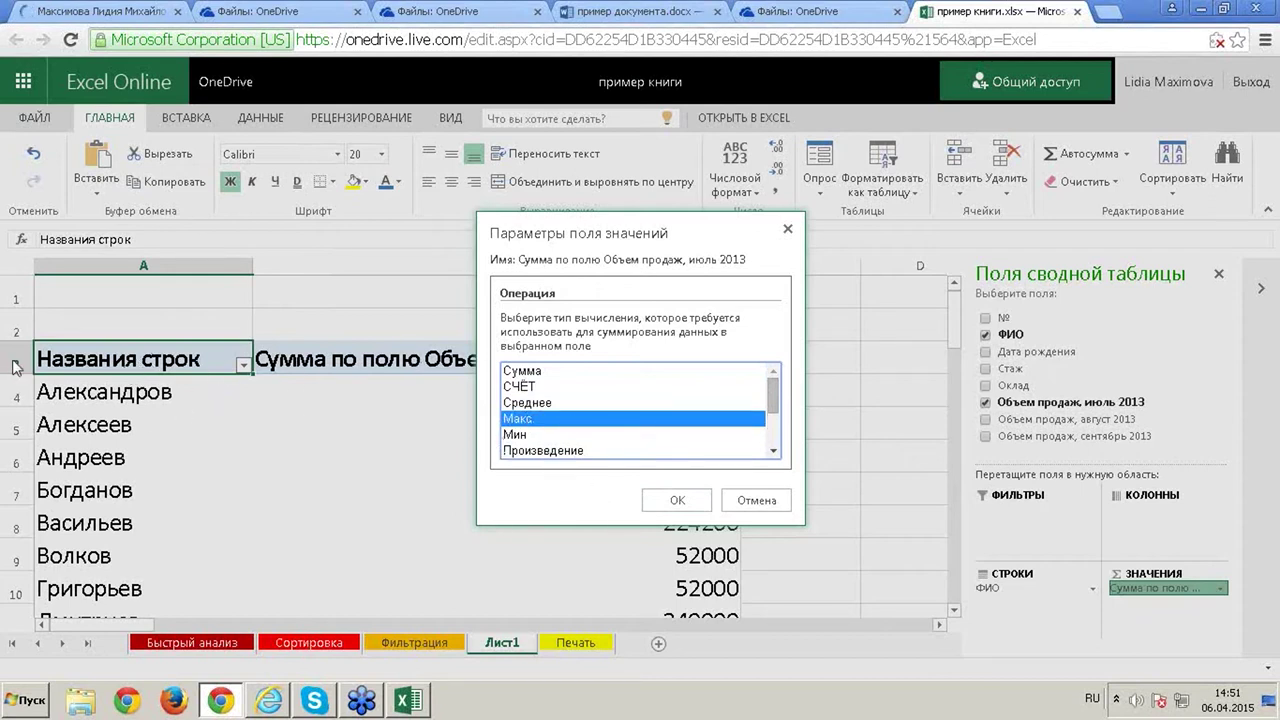
pyautogui.click(677, 501)
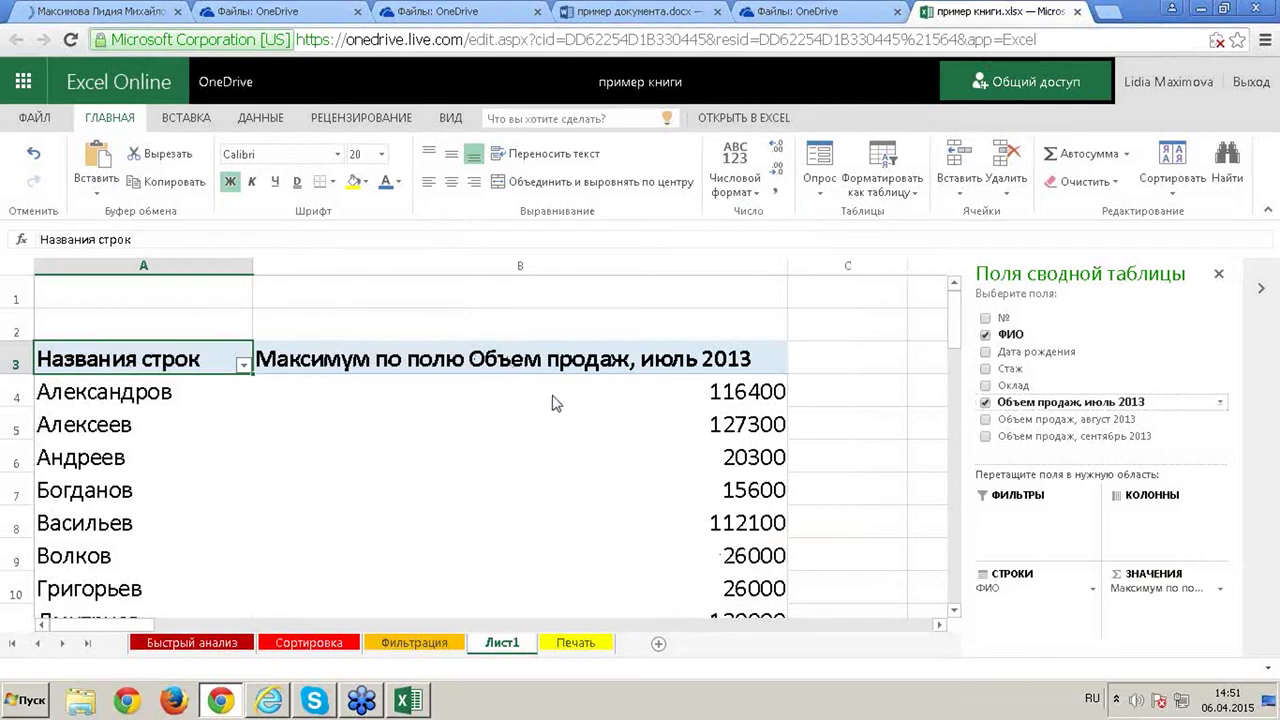
pyautogui.click(610, 400)
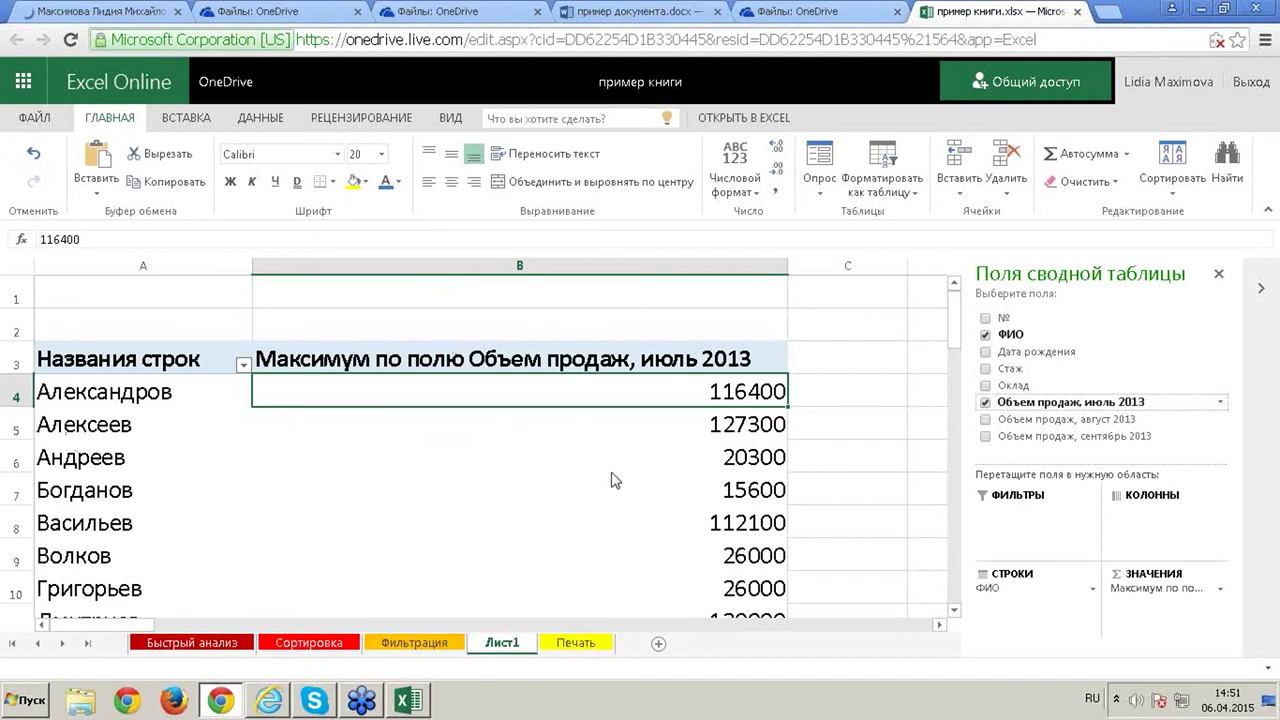
pyautogui.click(719, 499)
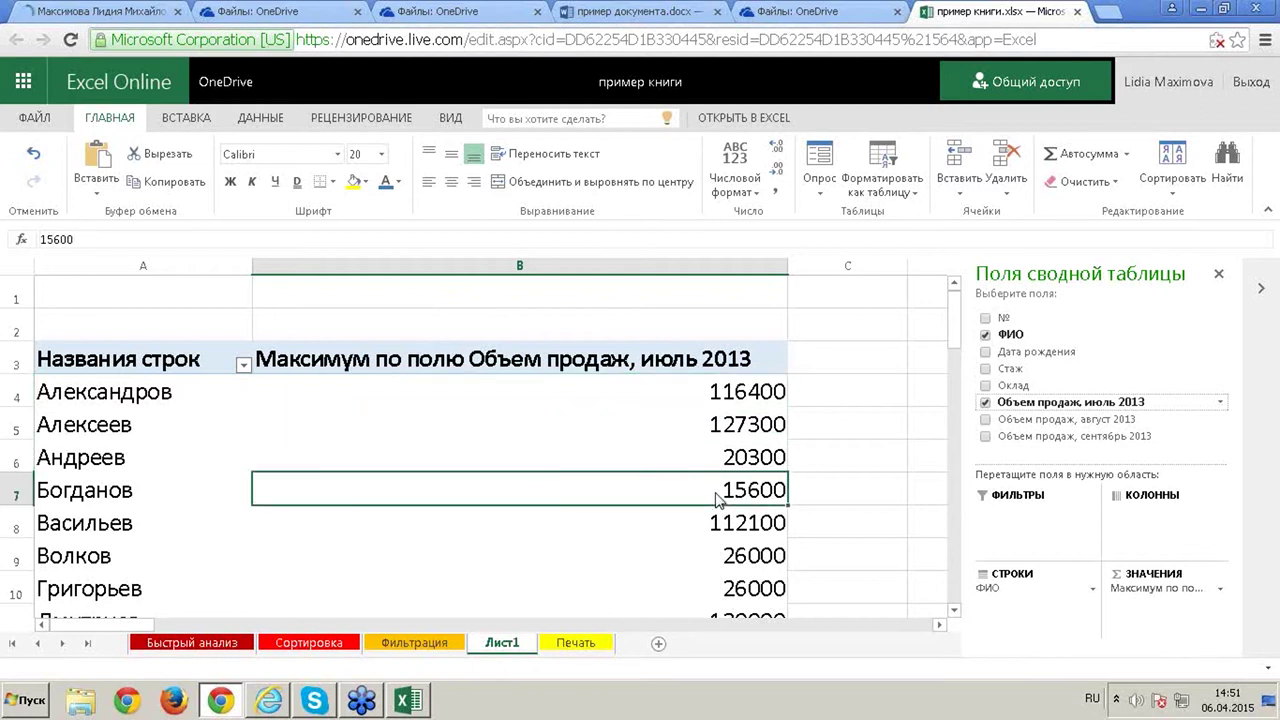
pyautogui.click(660, 398)
pyautogui.click(614, 477)
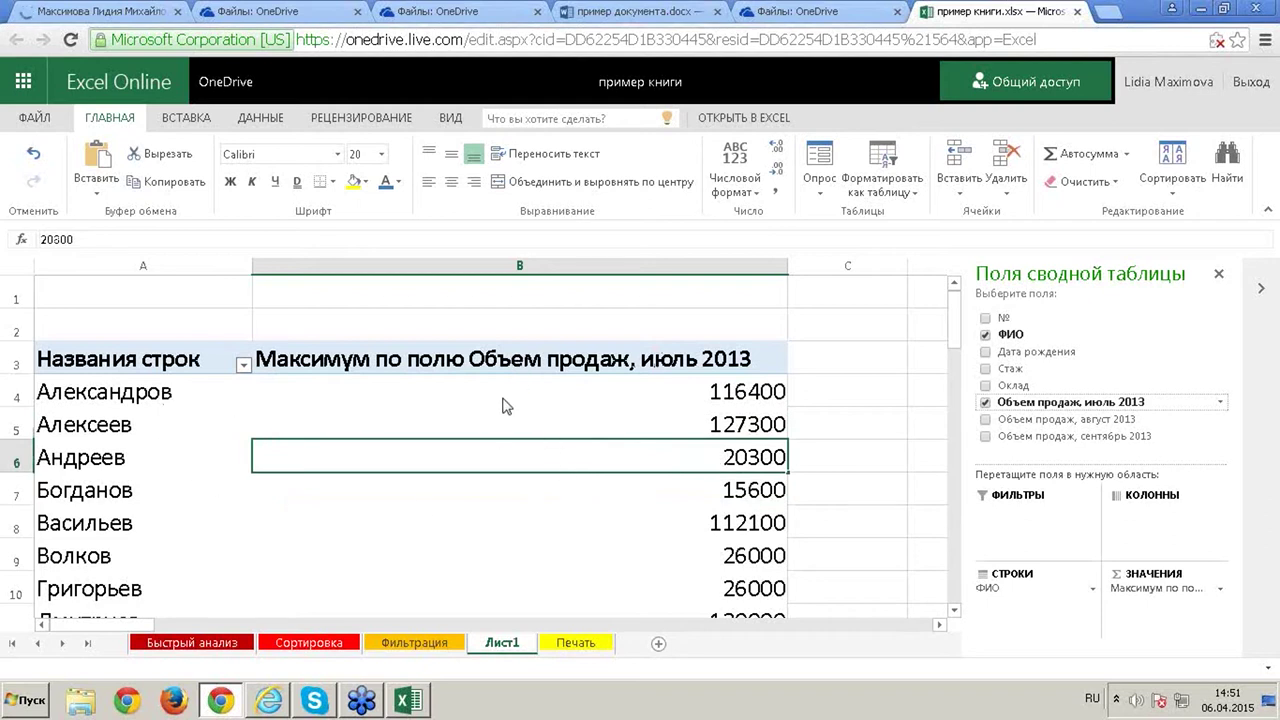
# Refresh the pivot table and change the July 2013 sales volume in cell F2 of the Печать sheet to 200400
pyautogui.rightClick(505, 405)
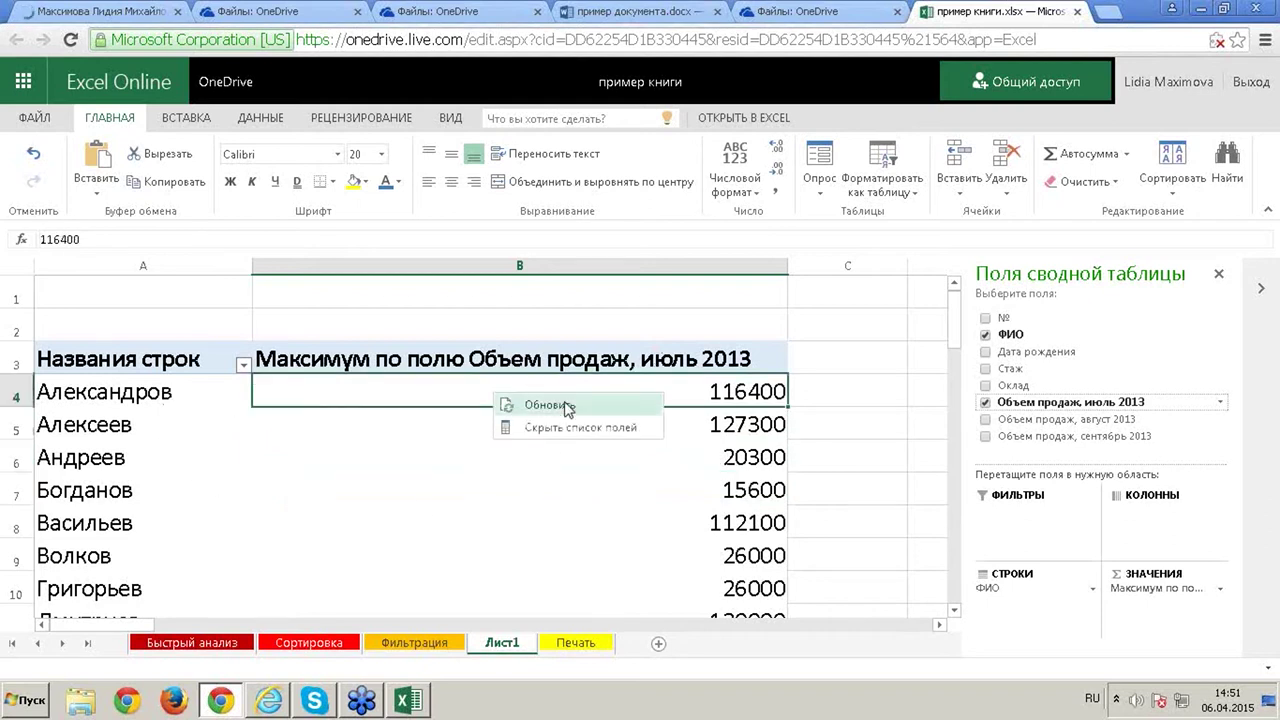
pyautogui.click(565, 405)
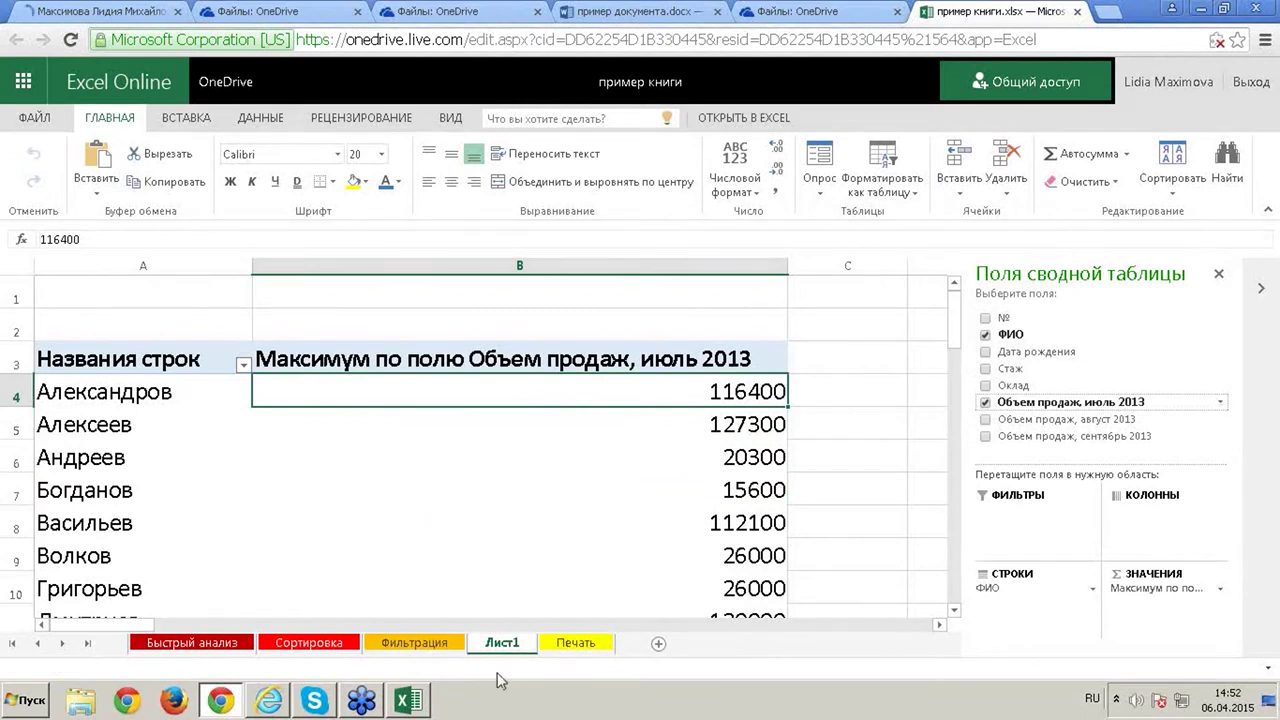
pyautogui.click(566, 643)
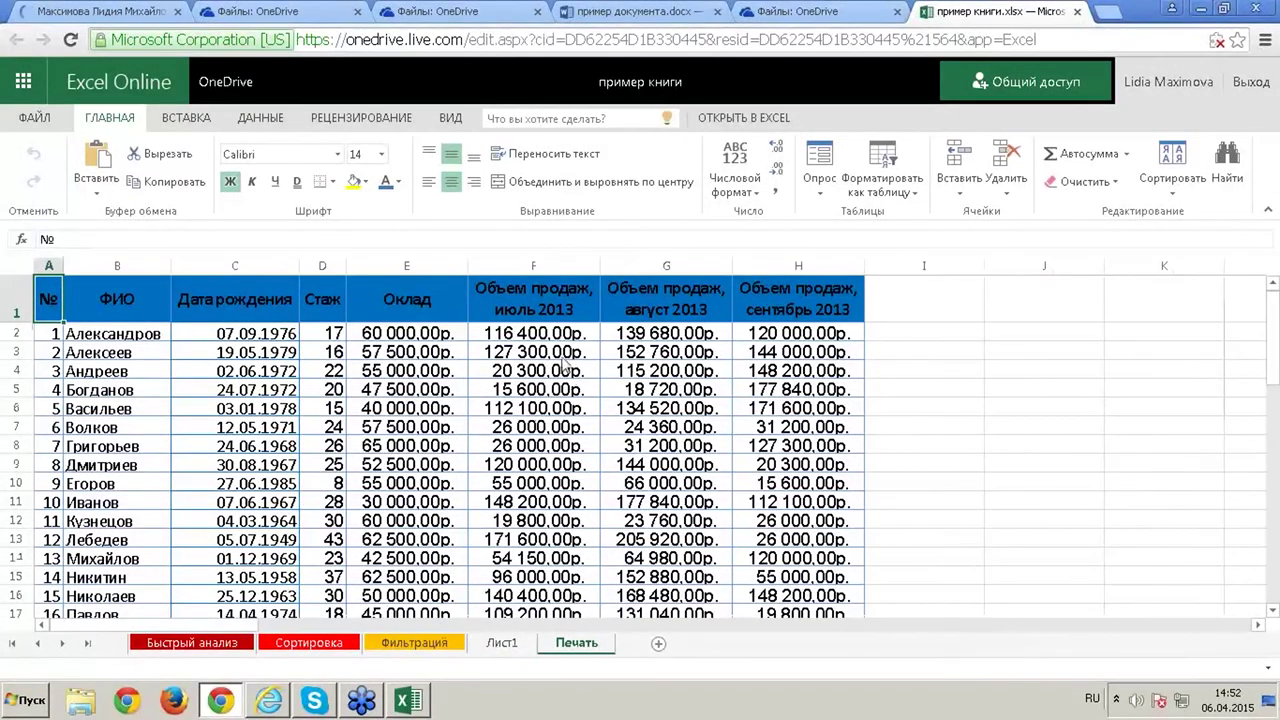
pyautogui.click(530, 336)
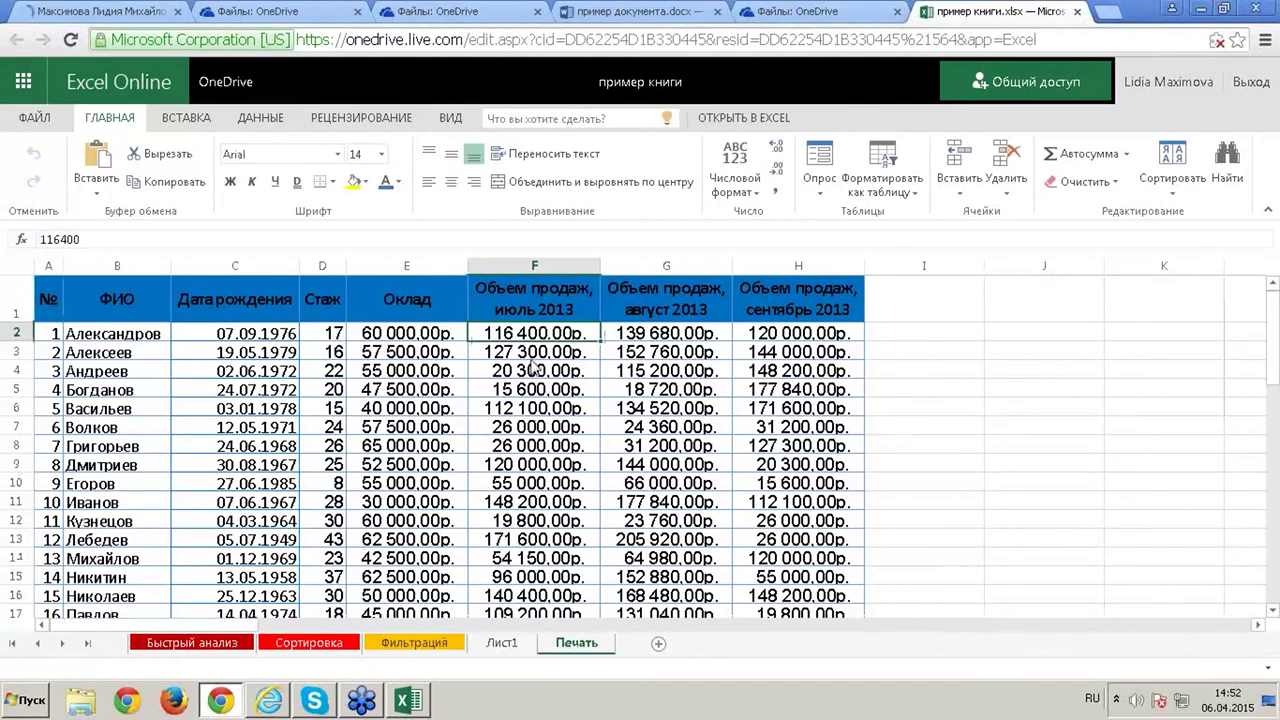
pyautogui.doubleClick(493, 330)
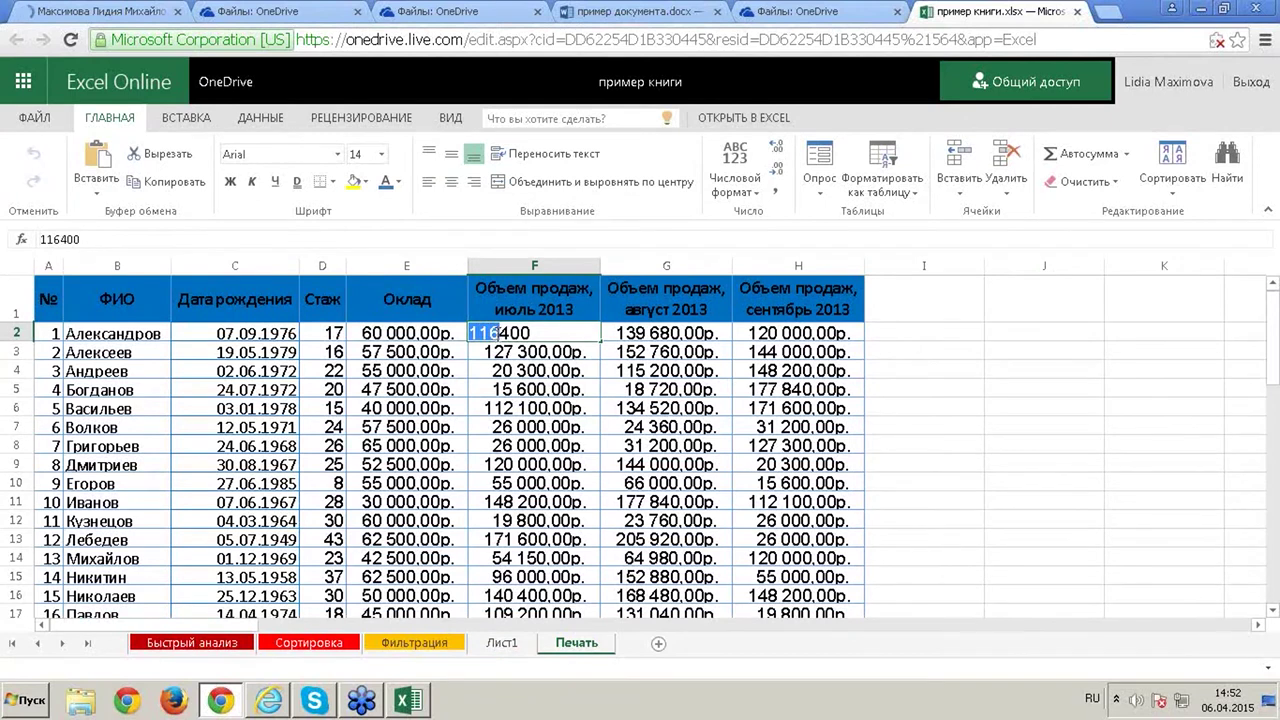
pyautogui.write('200')
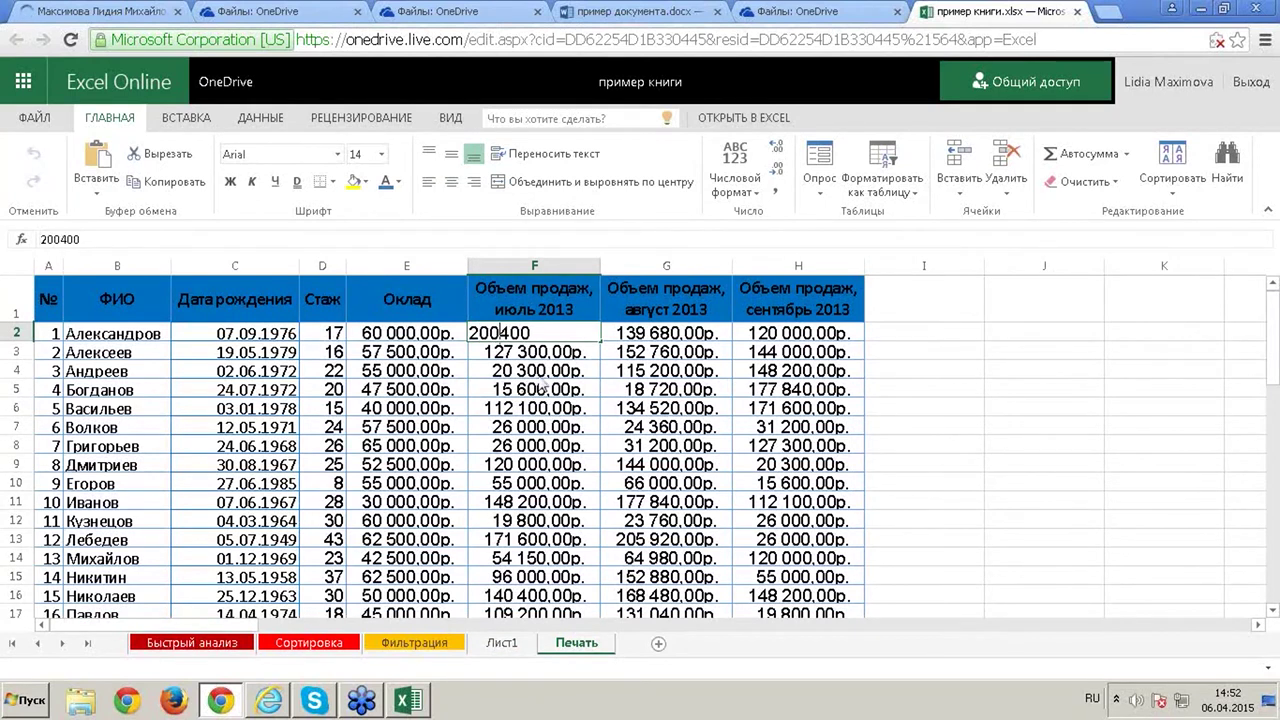
pyautogui.press('Return')
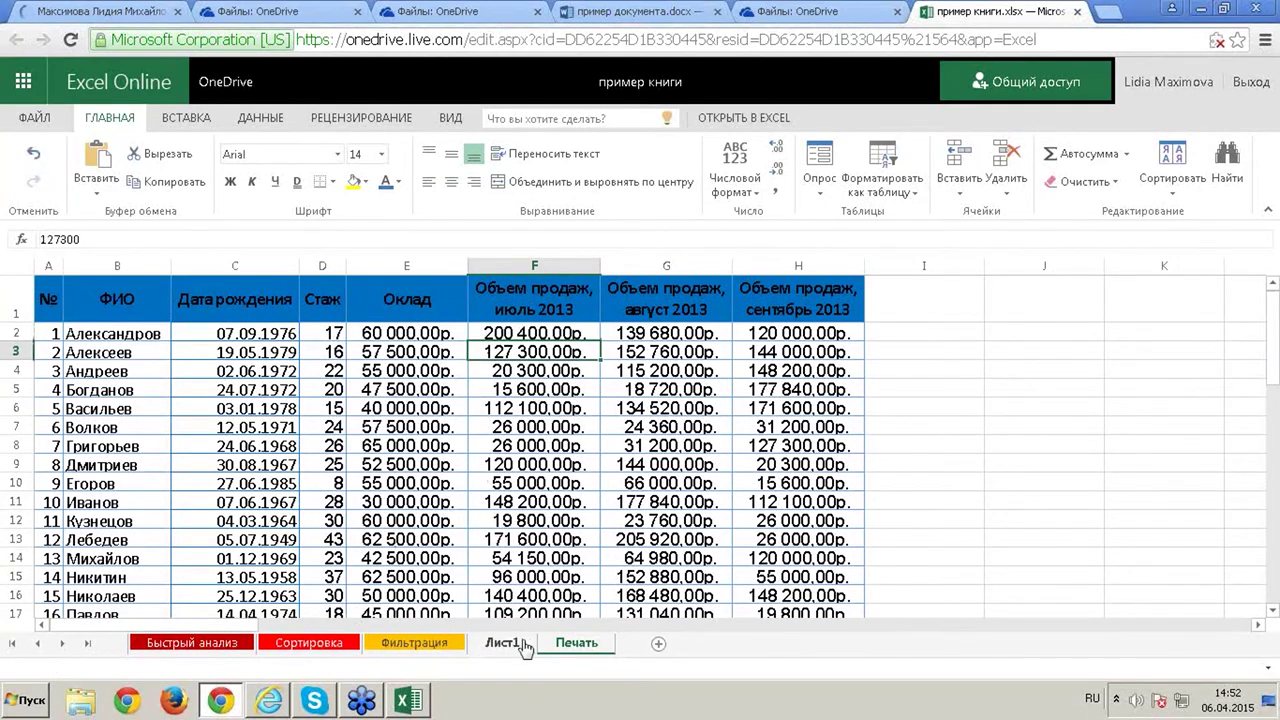
# Refresh the pivot table on Лист1 with the changed source data and check its first value
pyautogui.click(512, 643)
pyautogui.rightClick(531, 457)
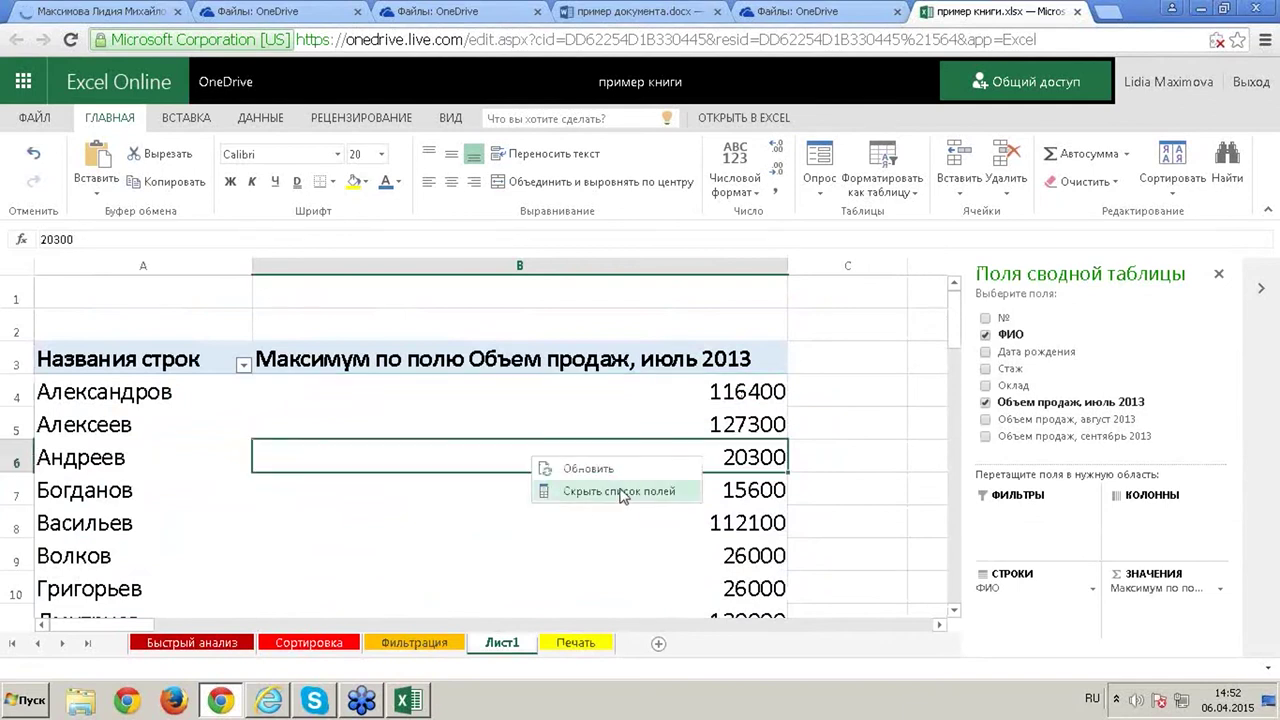
pyautogui.click(591, 466)
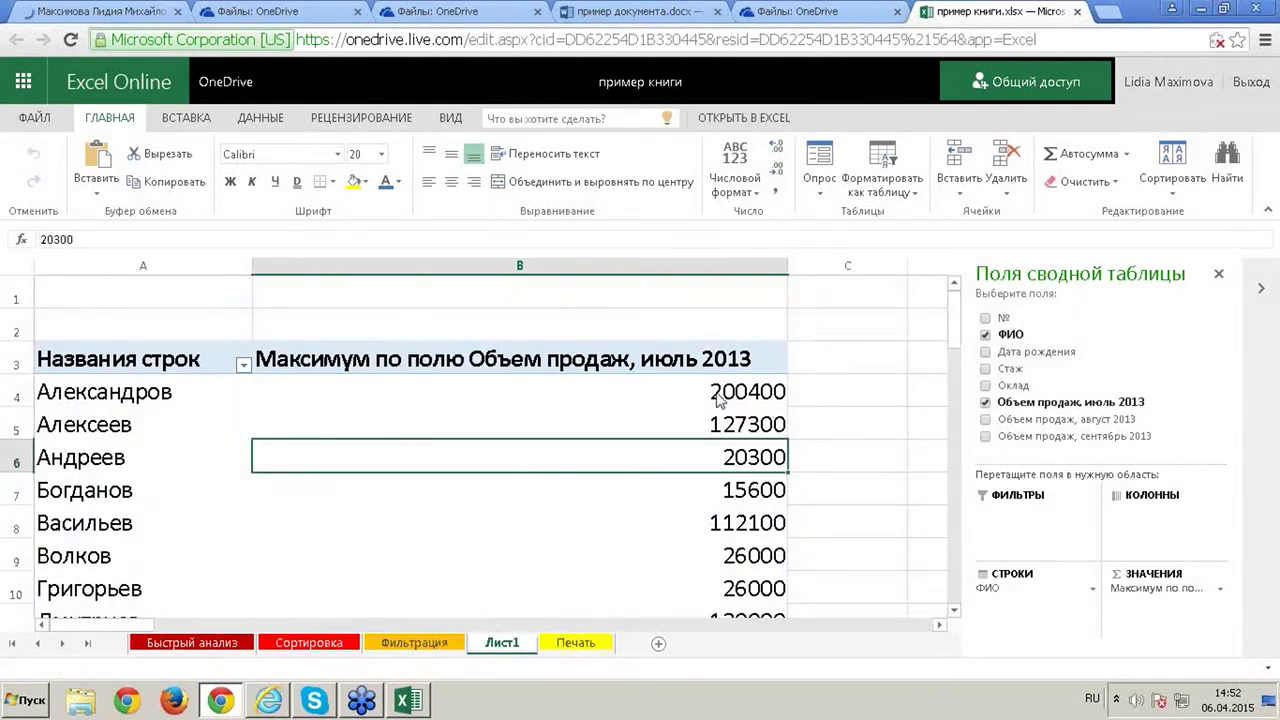
pyautogui.click(750, 398)
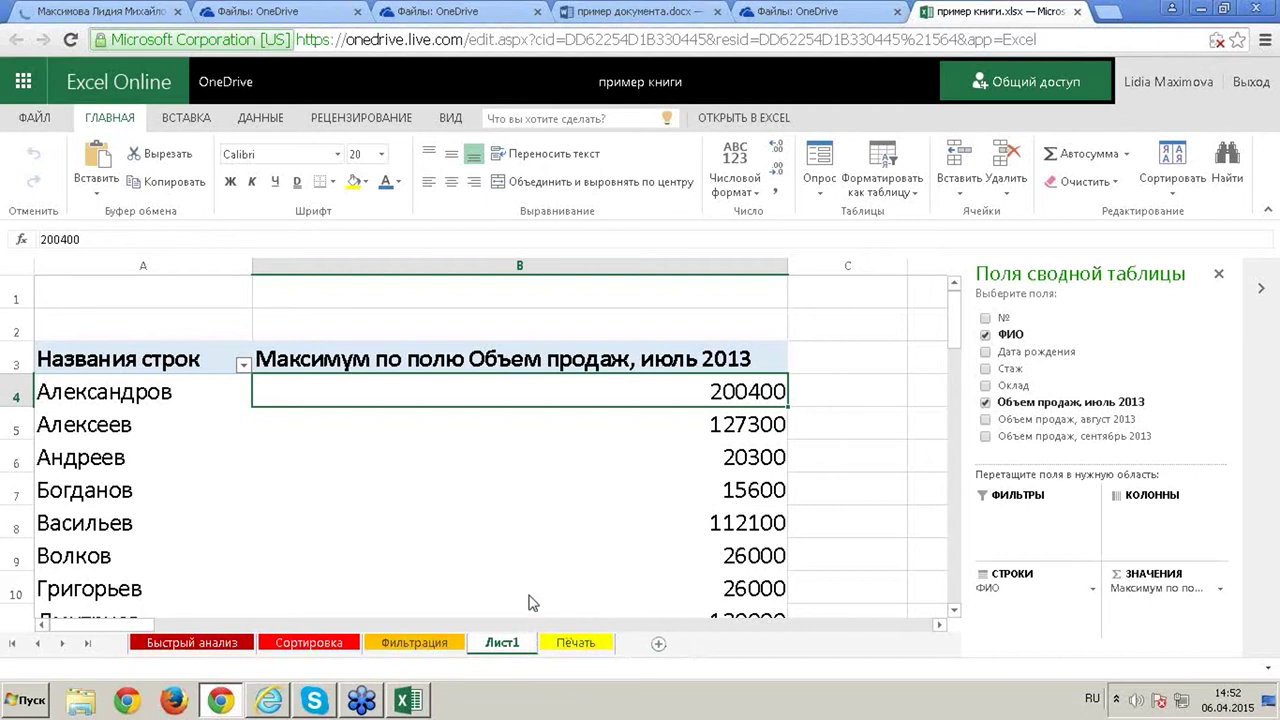
pyautogui.click(492, 500)
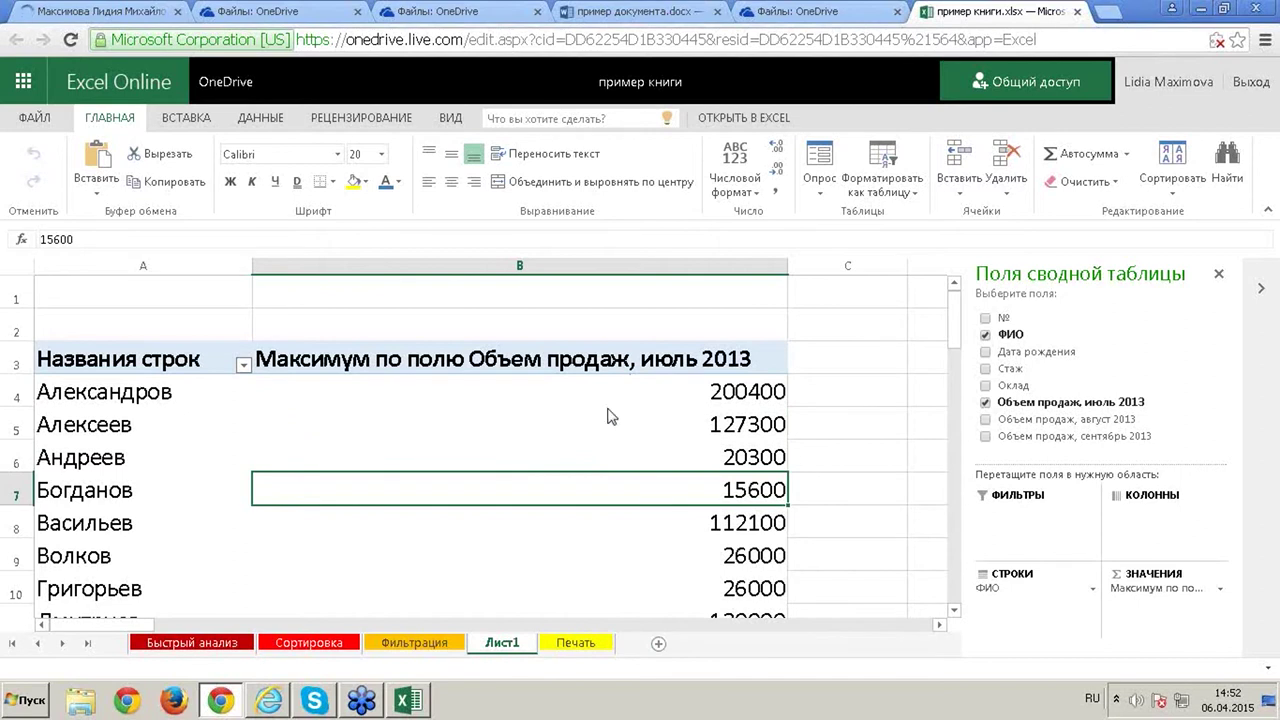
pyautogui.click(660, 12)
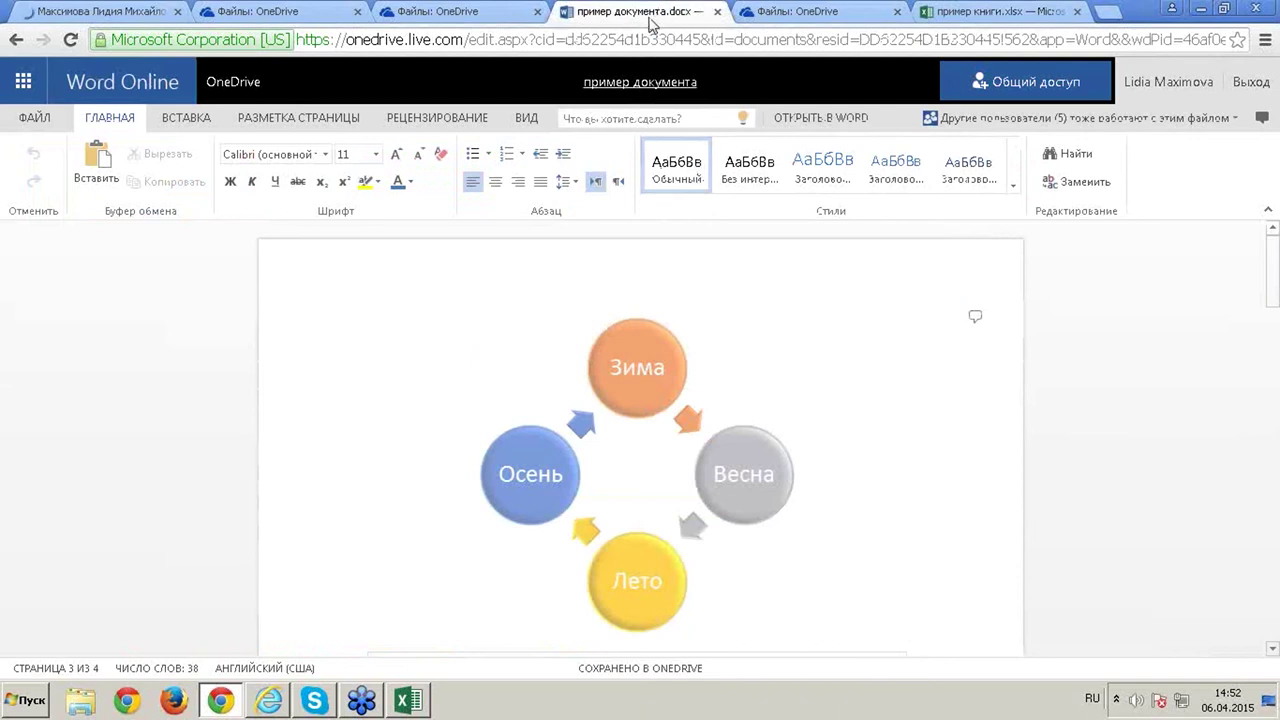
pyautogui.click(968, 11)
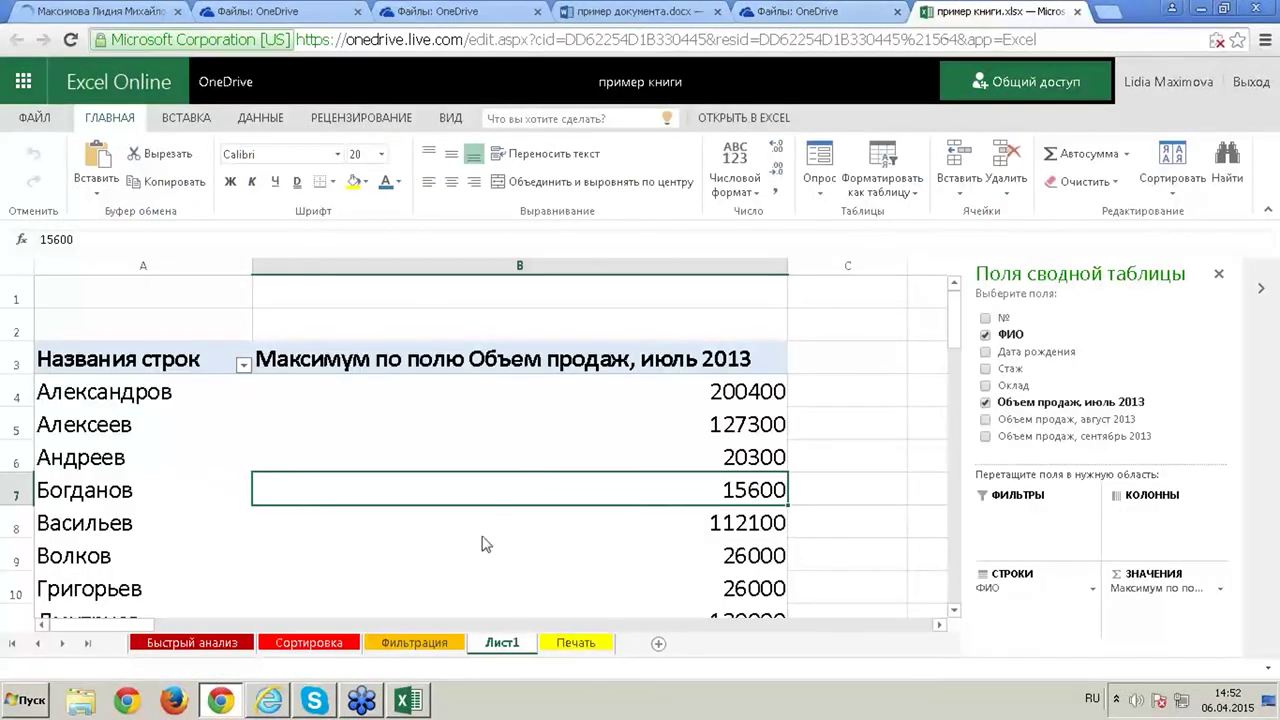
pyautogui.click(641, 435)
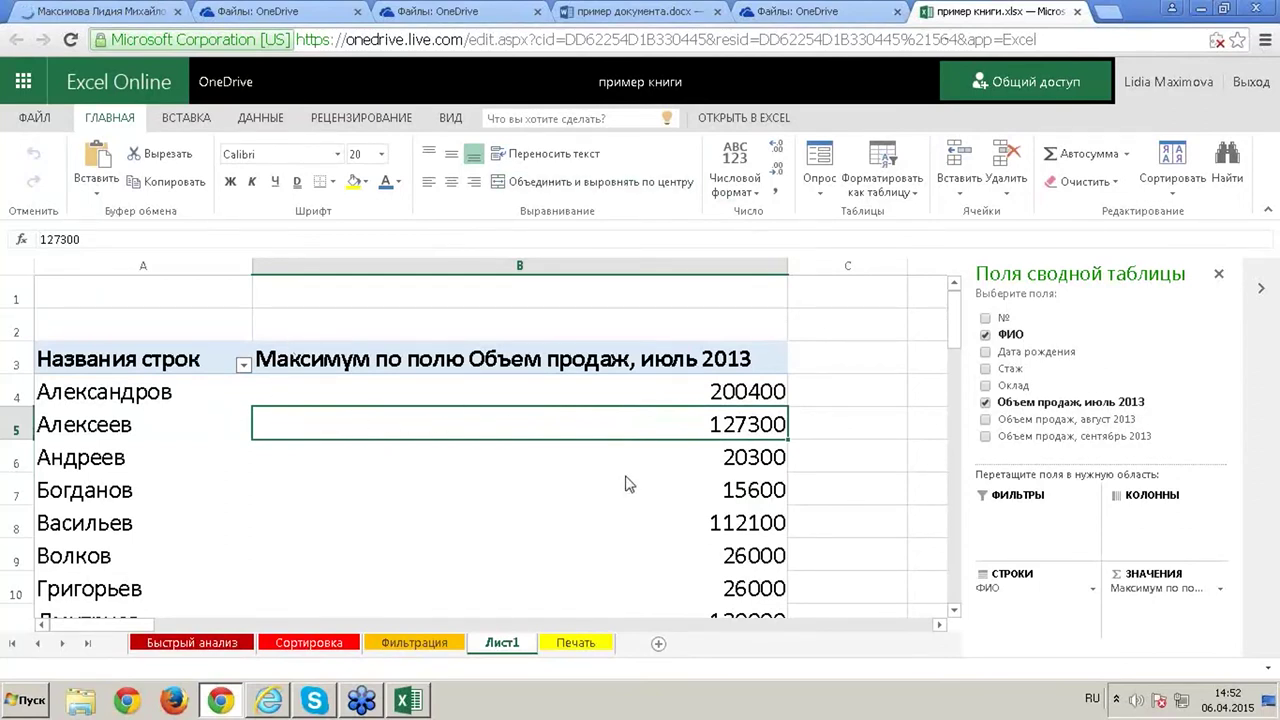
# Open the workbook in desktop Excel, allowing the application launch and trusting the file, and maximize its window
pyautogui.click(748, 121)
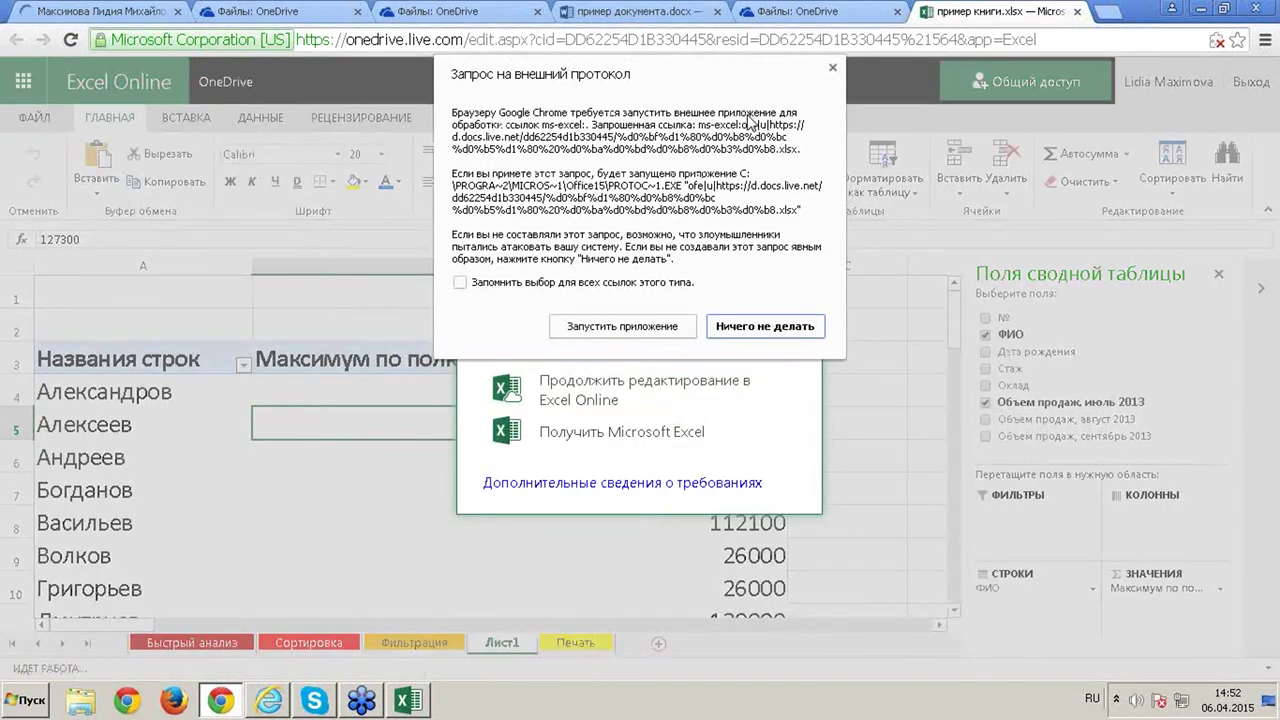
pyautogui.click(660, 327)
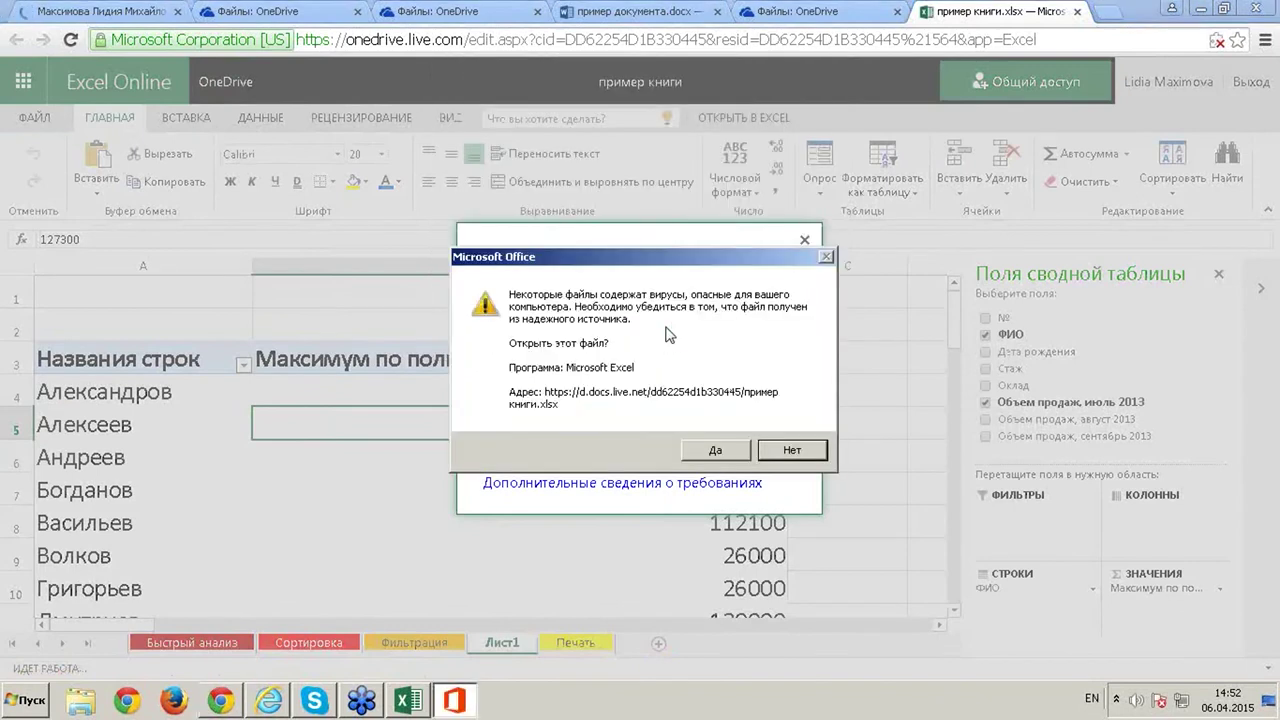
pyautogui.click(728, 452)
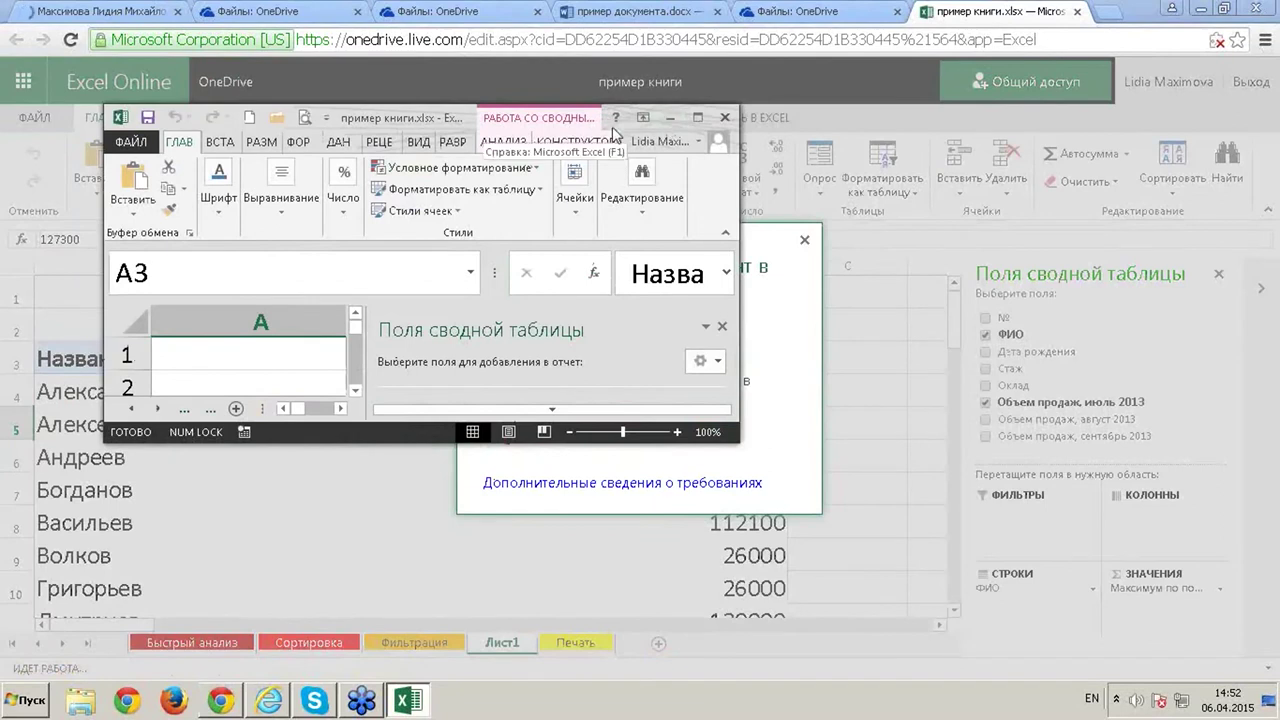
pyautogui.doubleClick(428, 115)
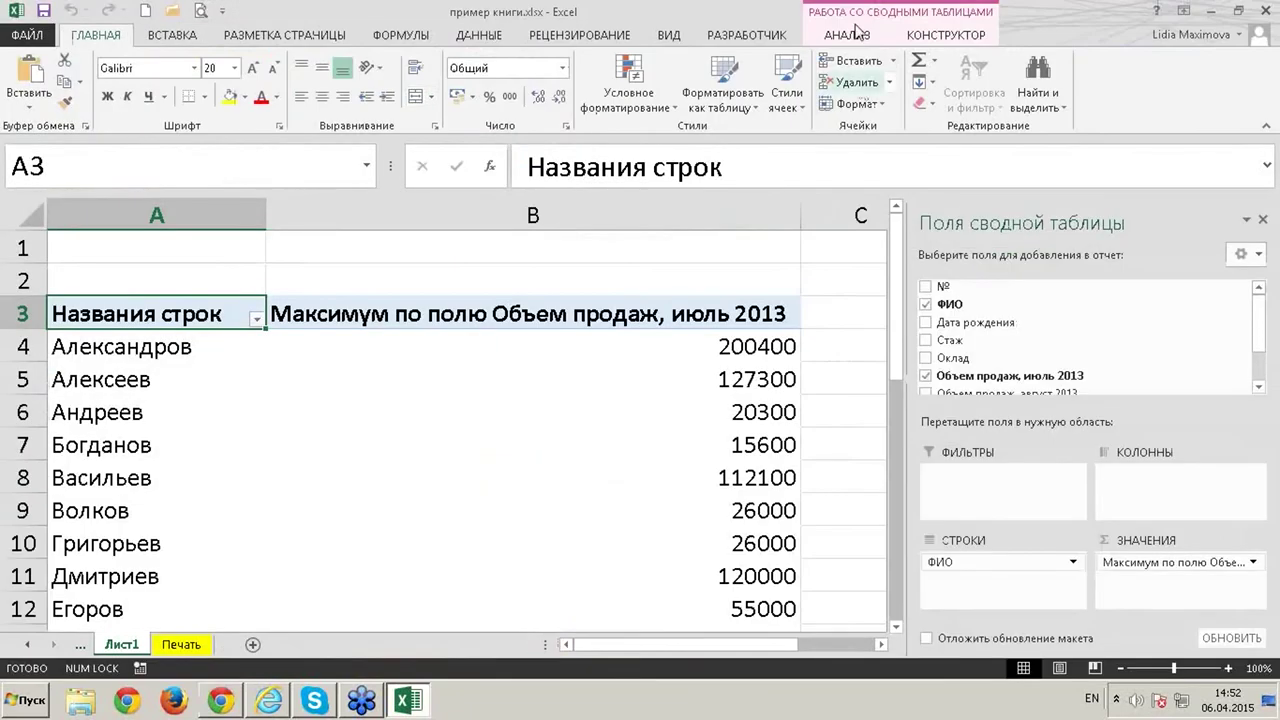
# Minimize desktop Excel and try to continue editing the workbook in Excel Online
pyautogui.click(1200, 12)
pyautogui.click(804, 240)
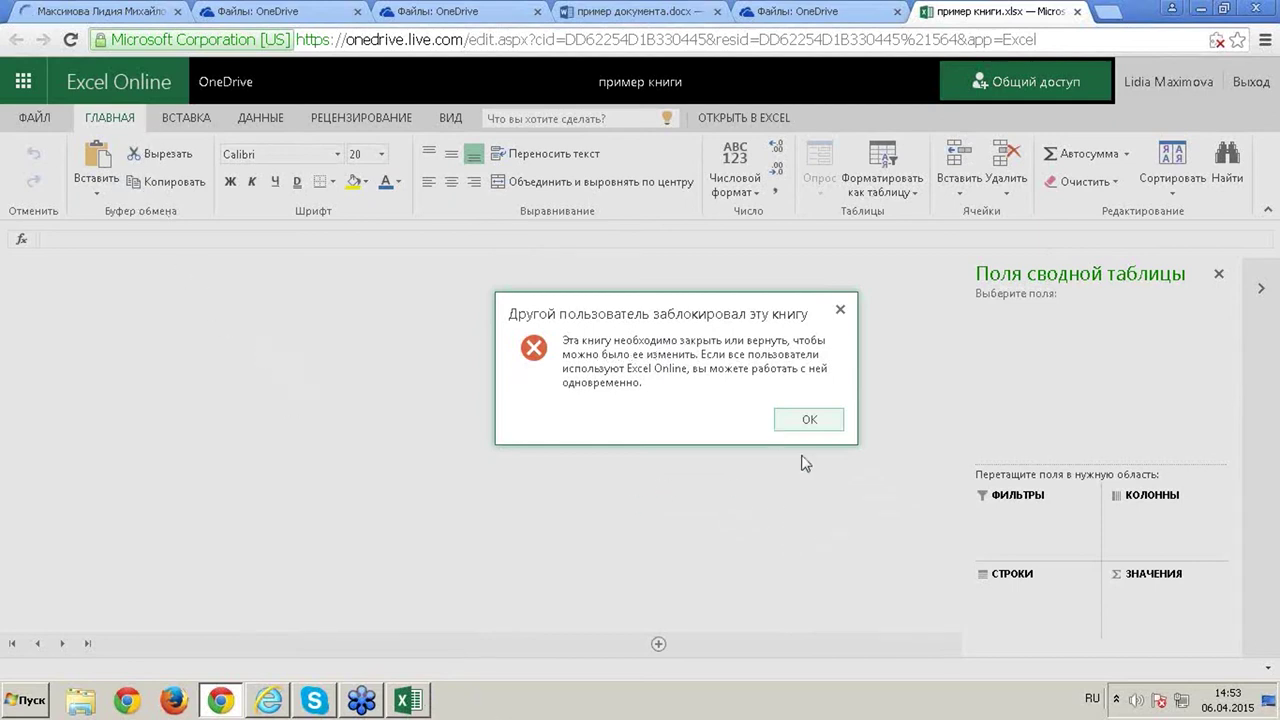
pyautogui.click(810, 421)
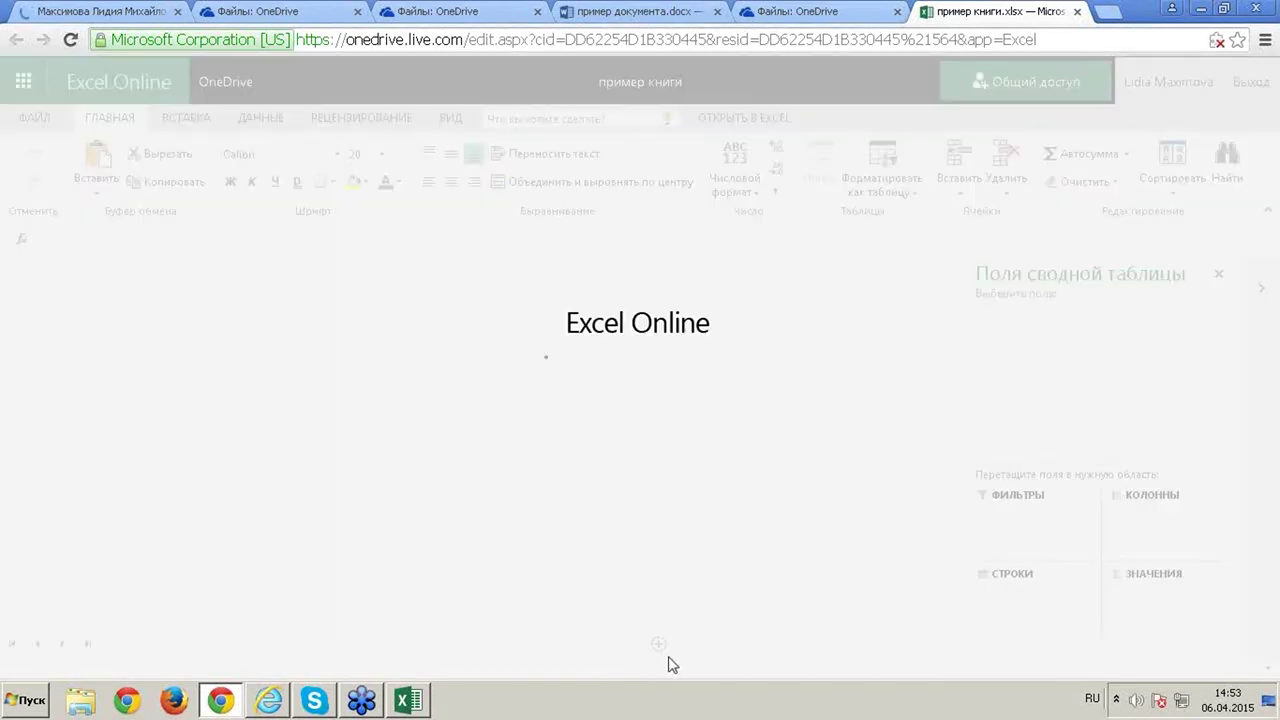
# Close the workbook in desktop Excel and reopen it for editing in Excel Online
pyautogui.click(424, 706)
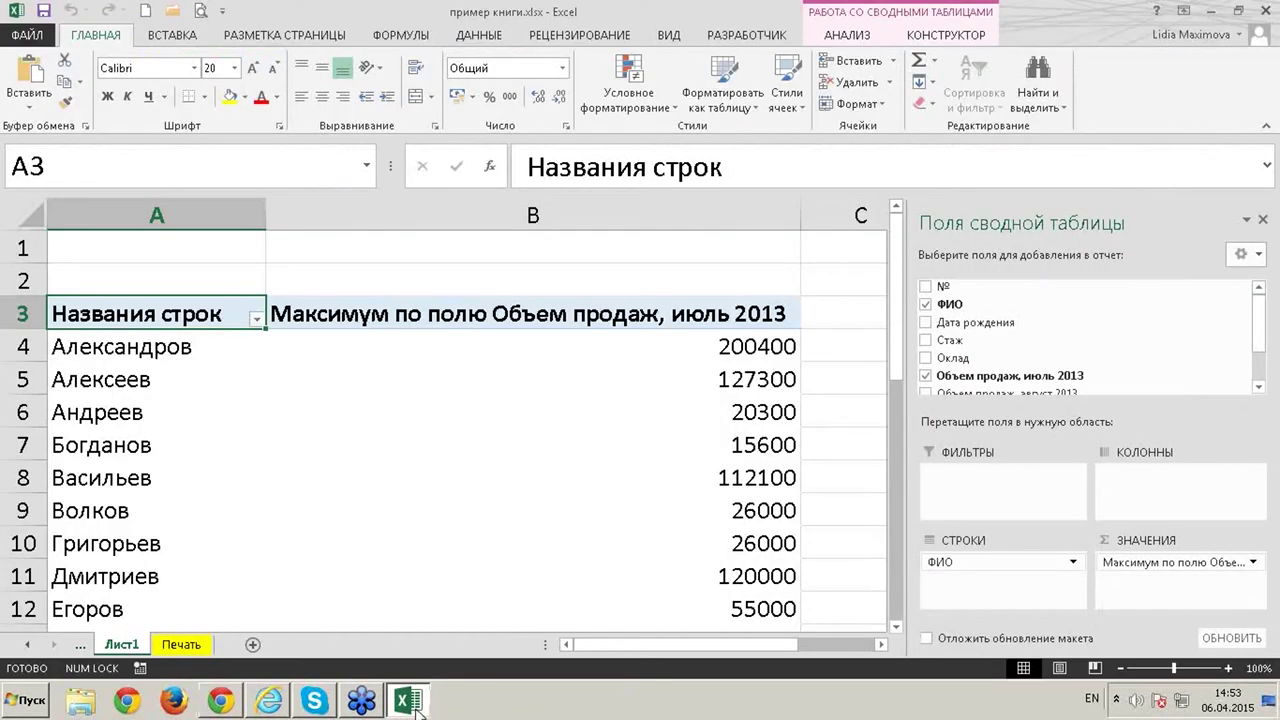
pyautogui.click(1263, 10)
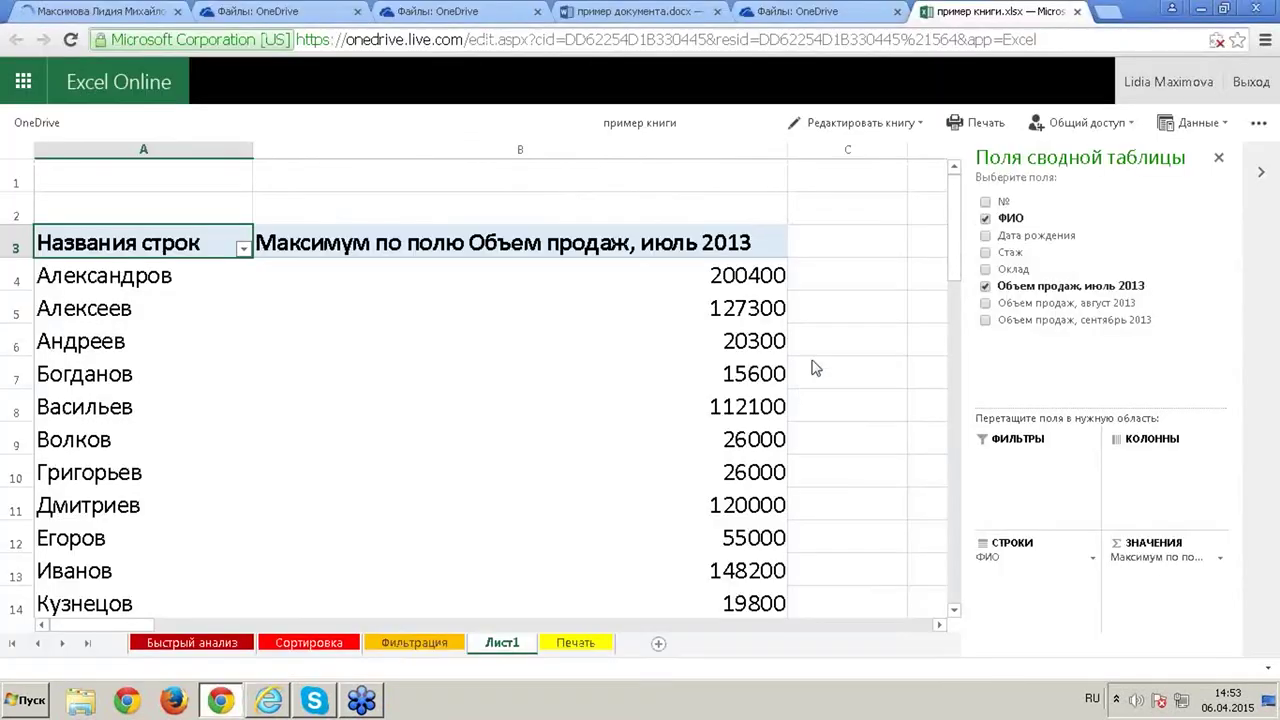
pyautogui.click(848, 287)
pyautogui.click(690, 345)
pyautogui.click(626, 380)
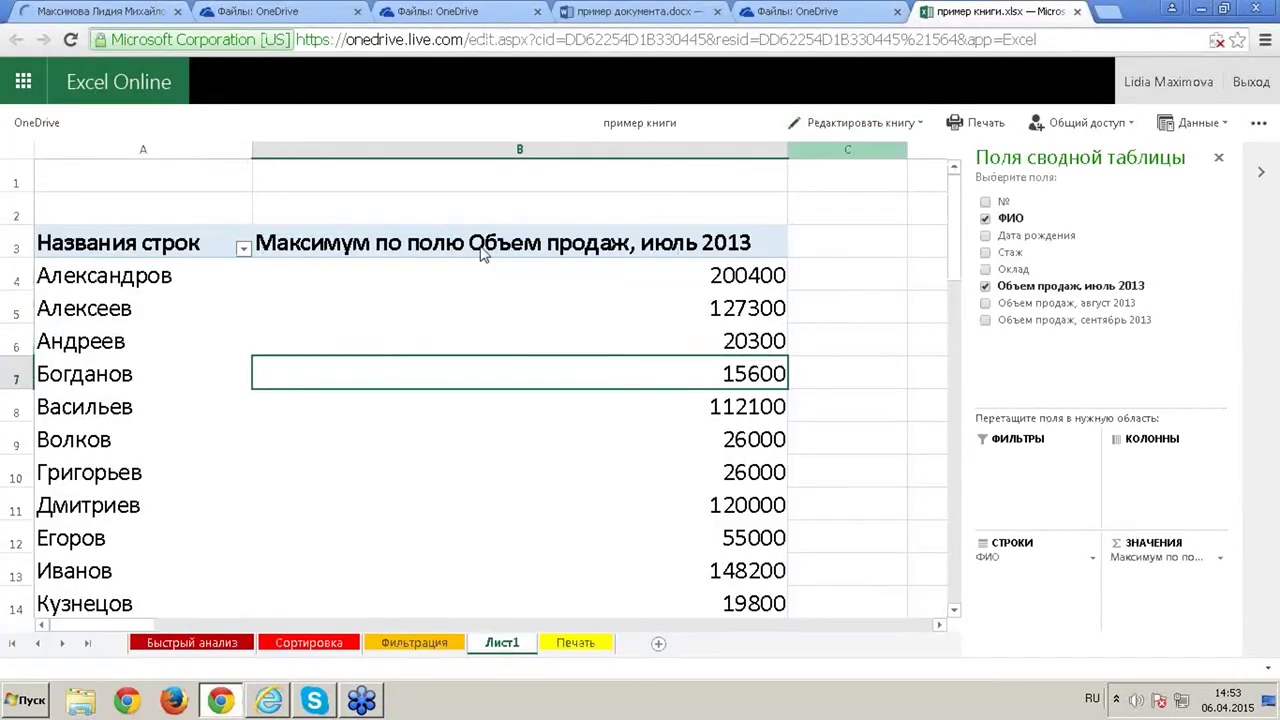
pyautogui.click(858, 124)
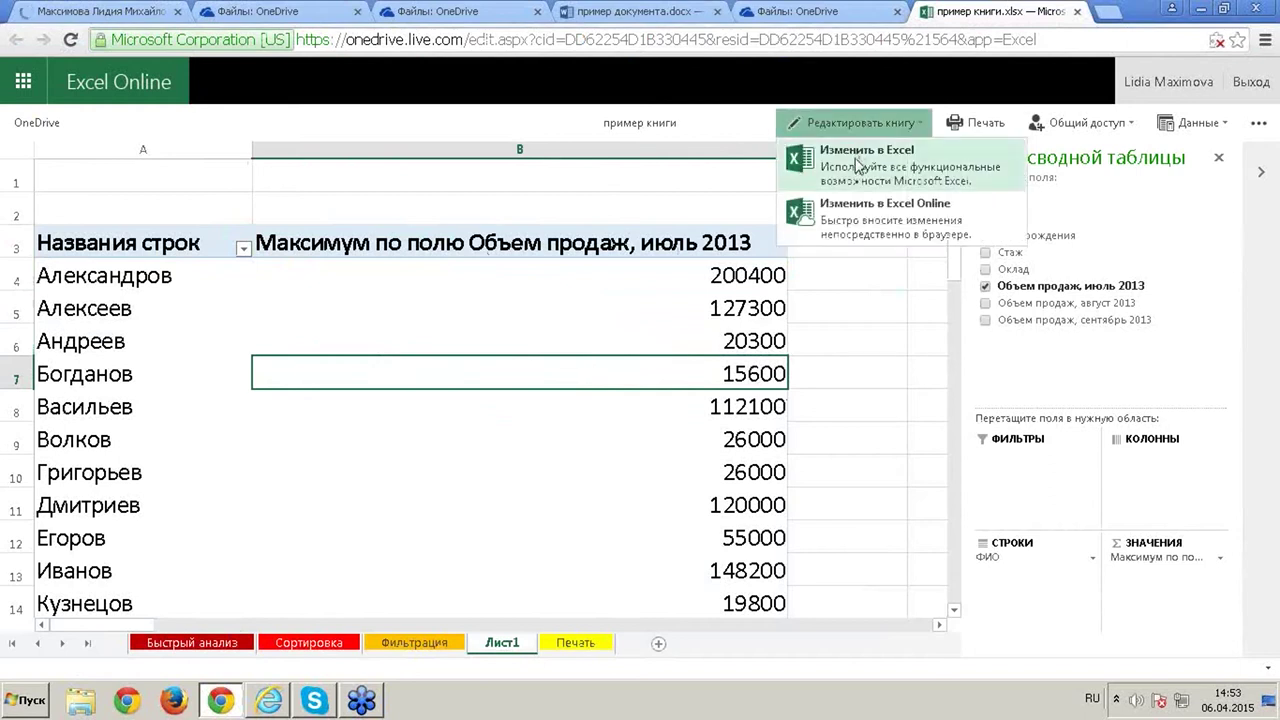
pyautogui.click(860, 213)
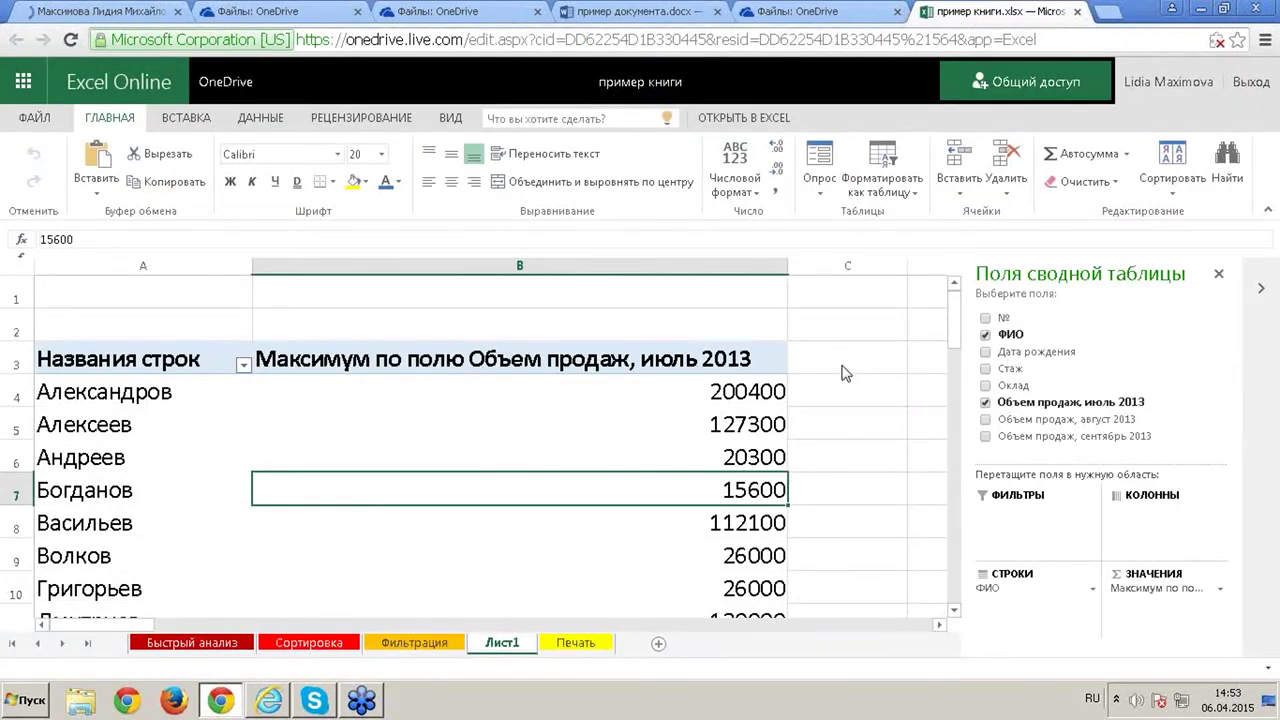
pyautogui.click(843, 373)
# Go to the Сортировка sheet, create a Редактирование link for sharing the workbook, and copy the link
pyautogui.click(219, 646)
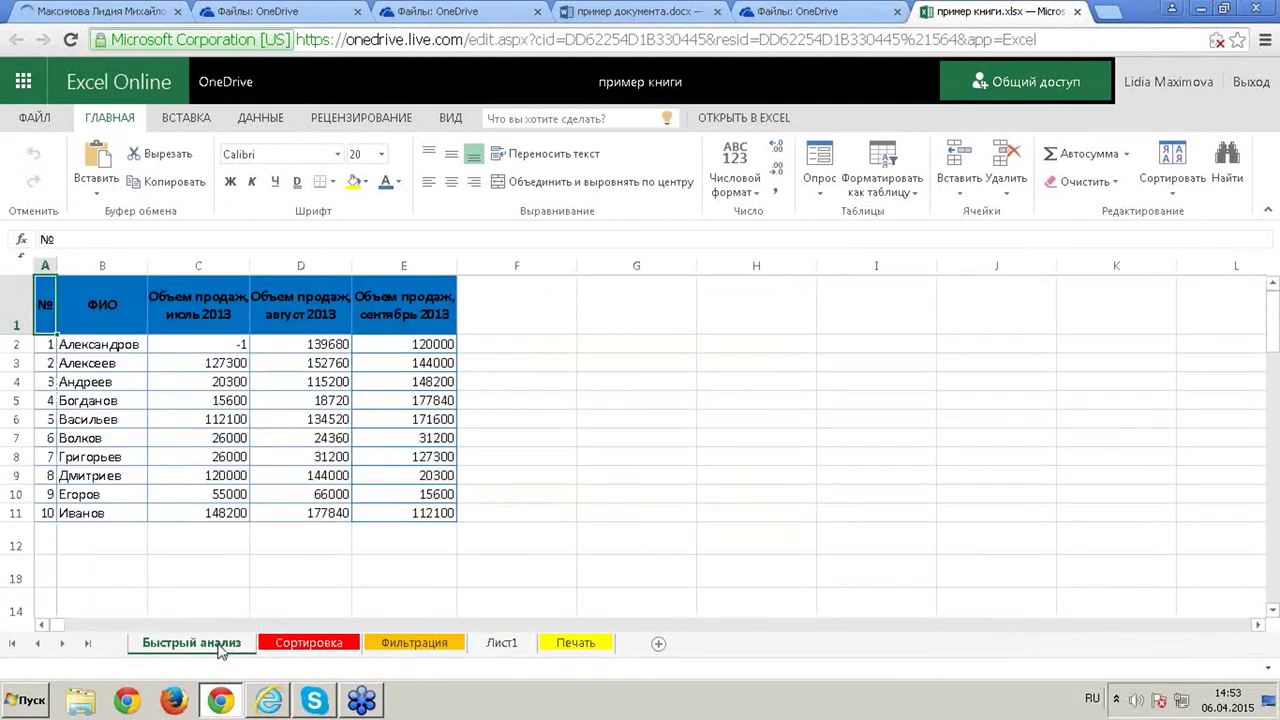
pyautogui.click(298, 645)
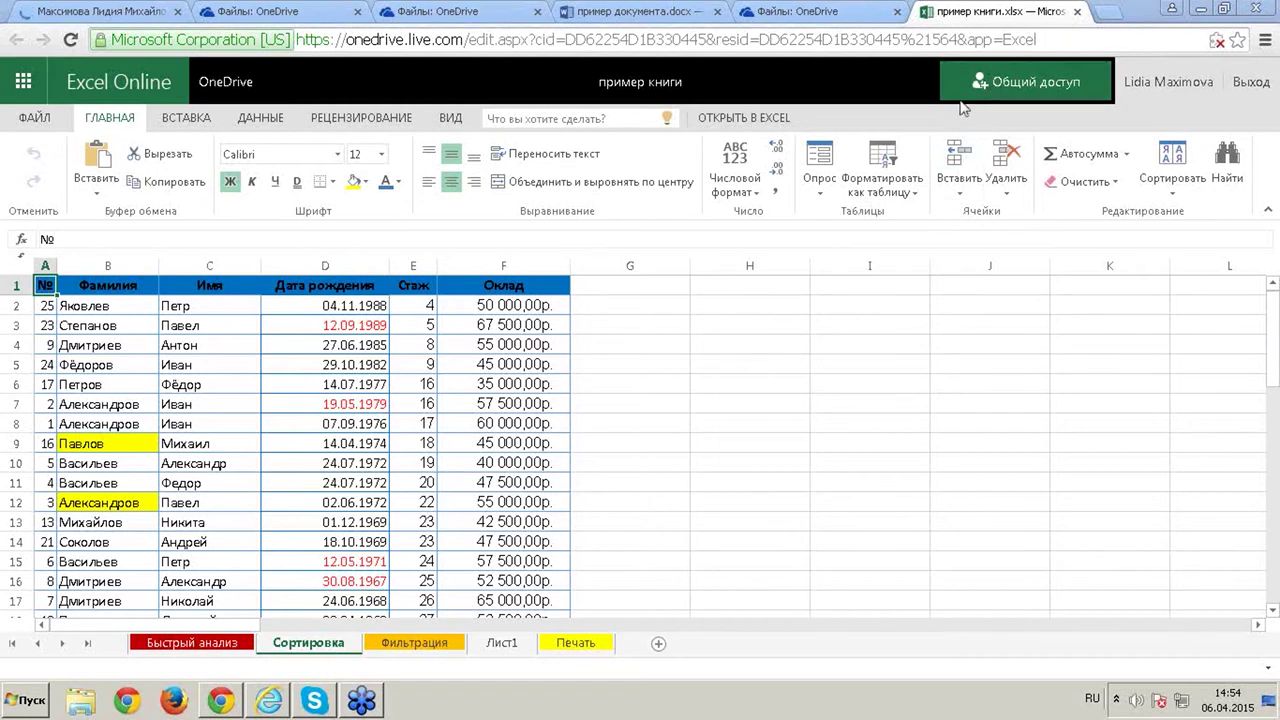
pyautogui.click(985, 80)
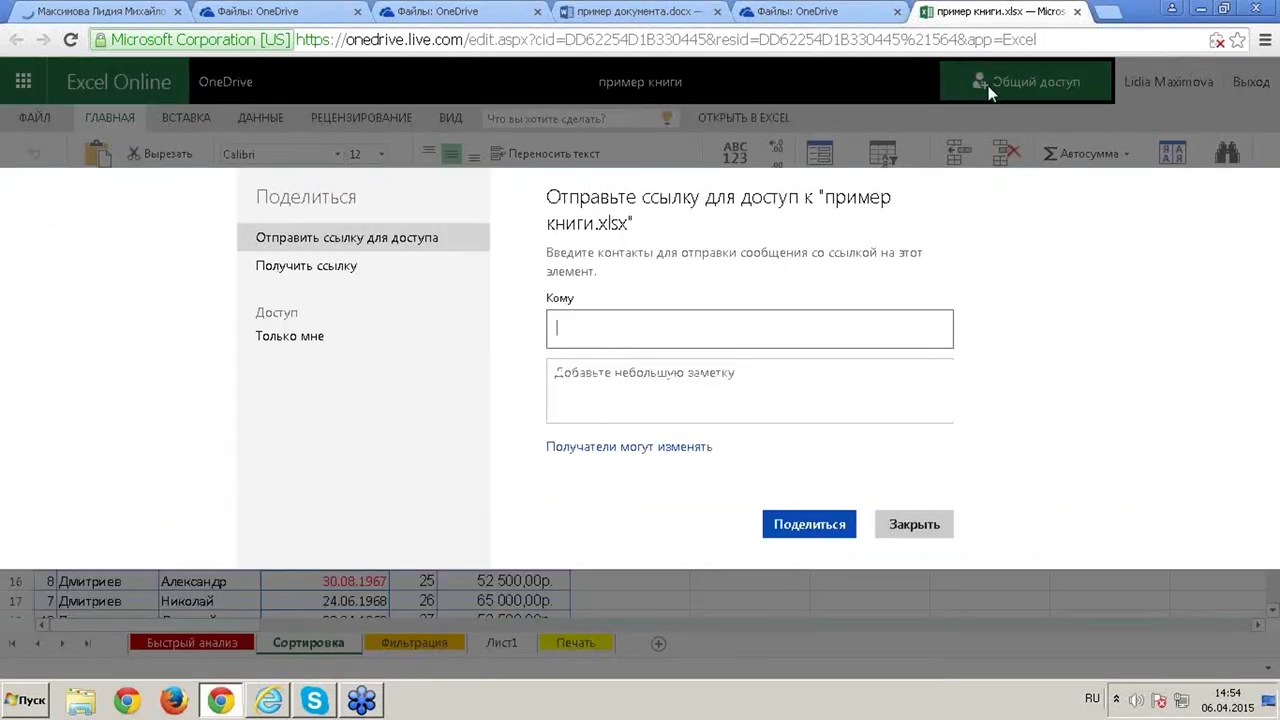
pyautogui.click(347, 274)
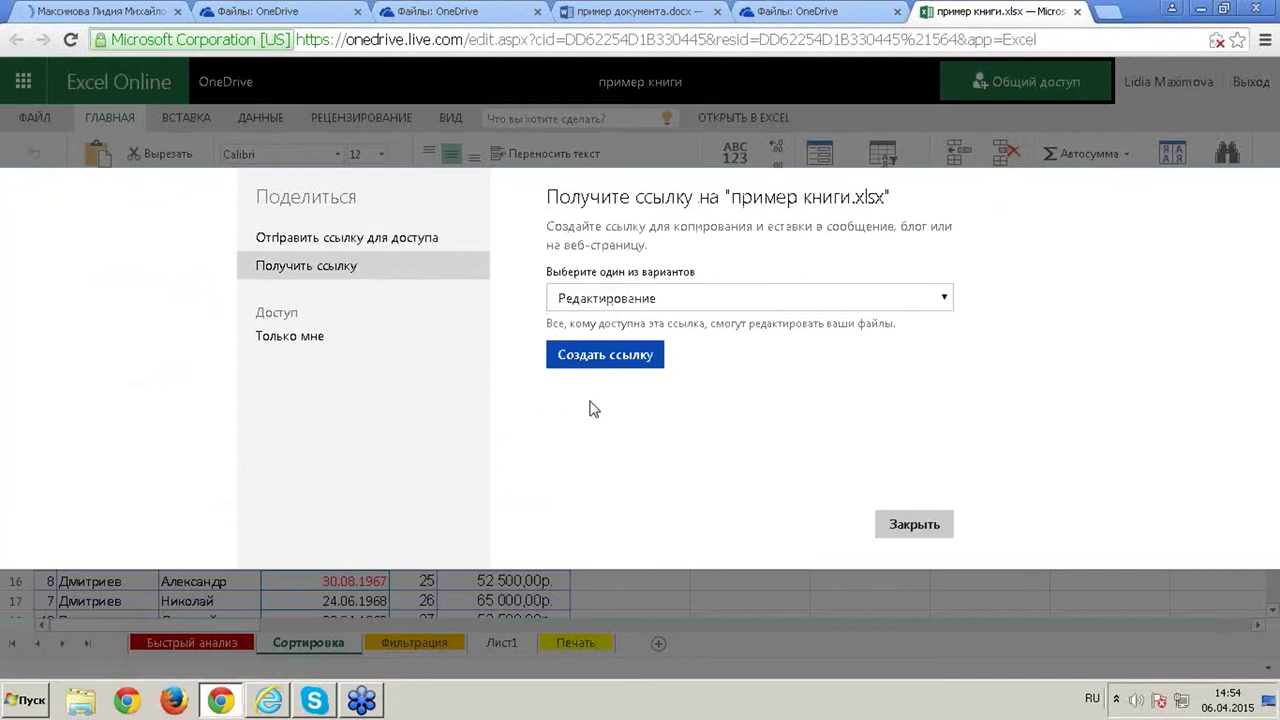
pyautogui.click(556, 300)
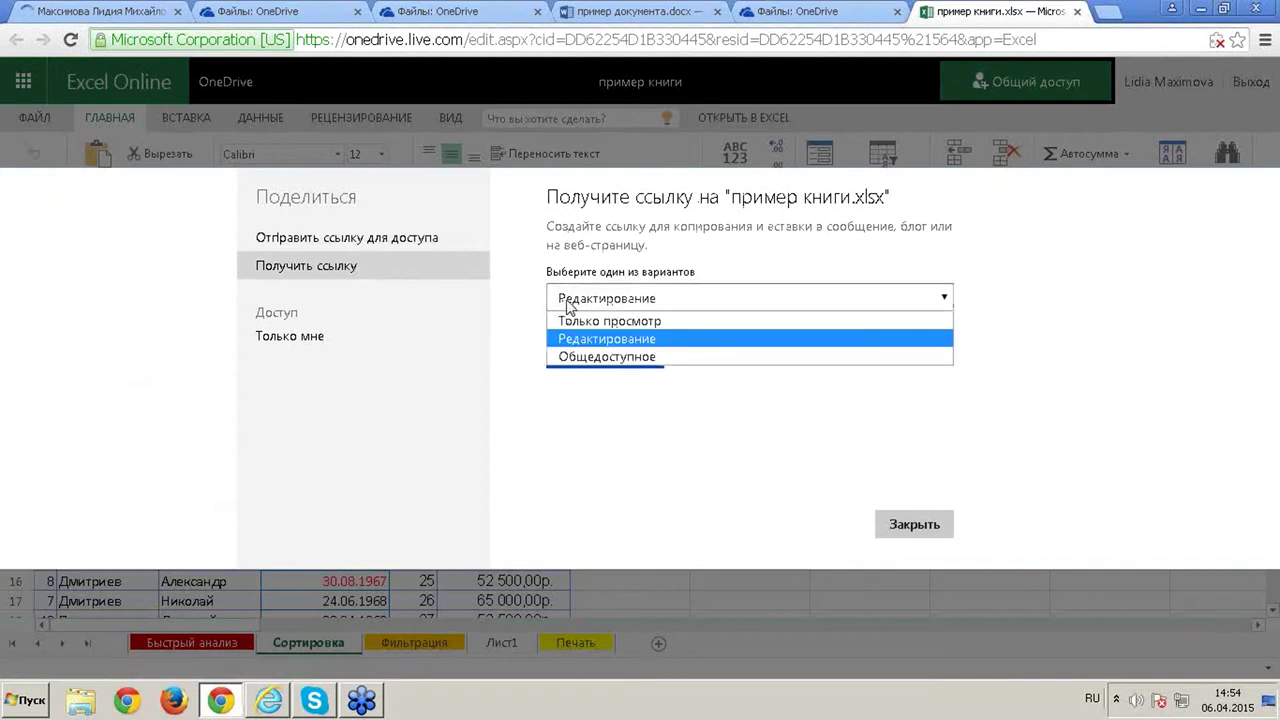
pyautogui.click(505, 328)
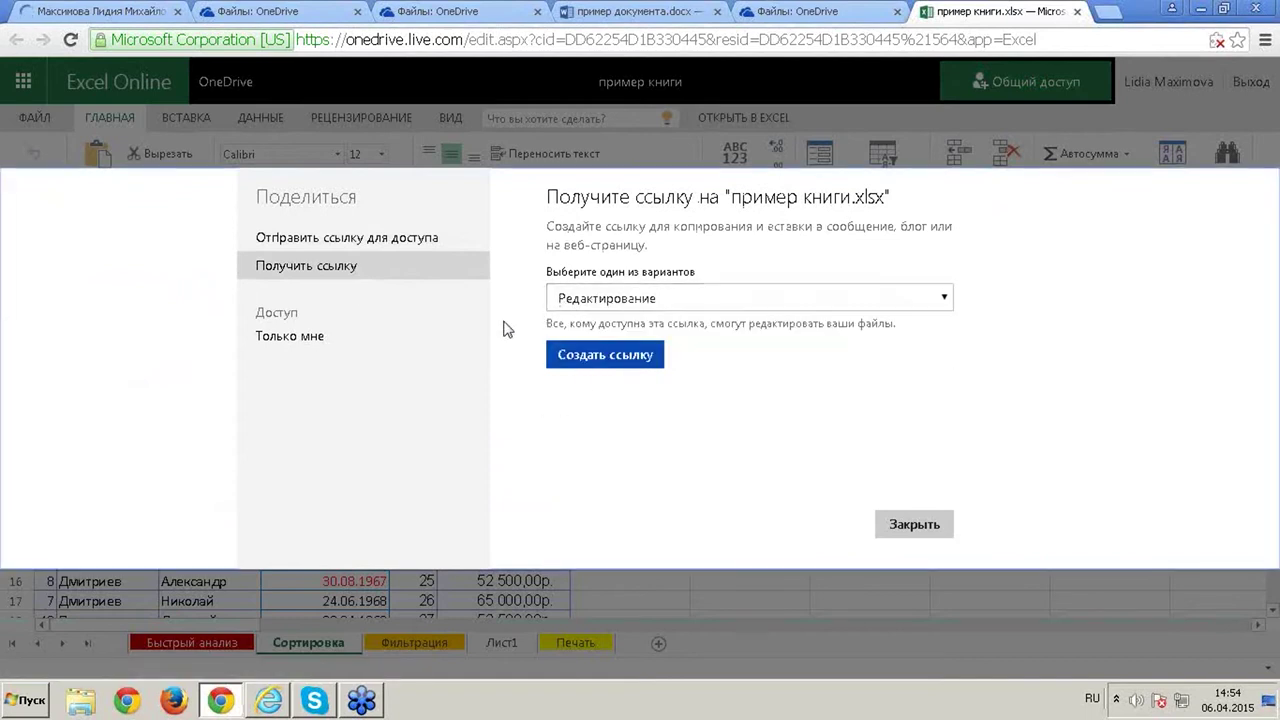
pyautogui.click(648, 356)
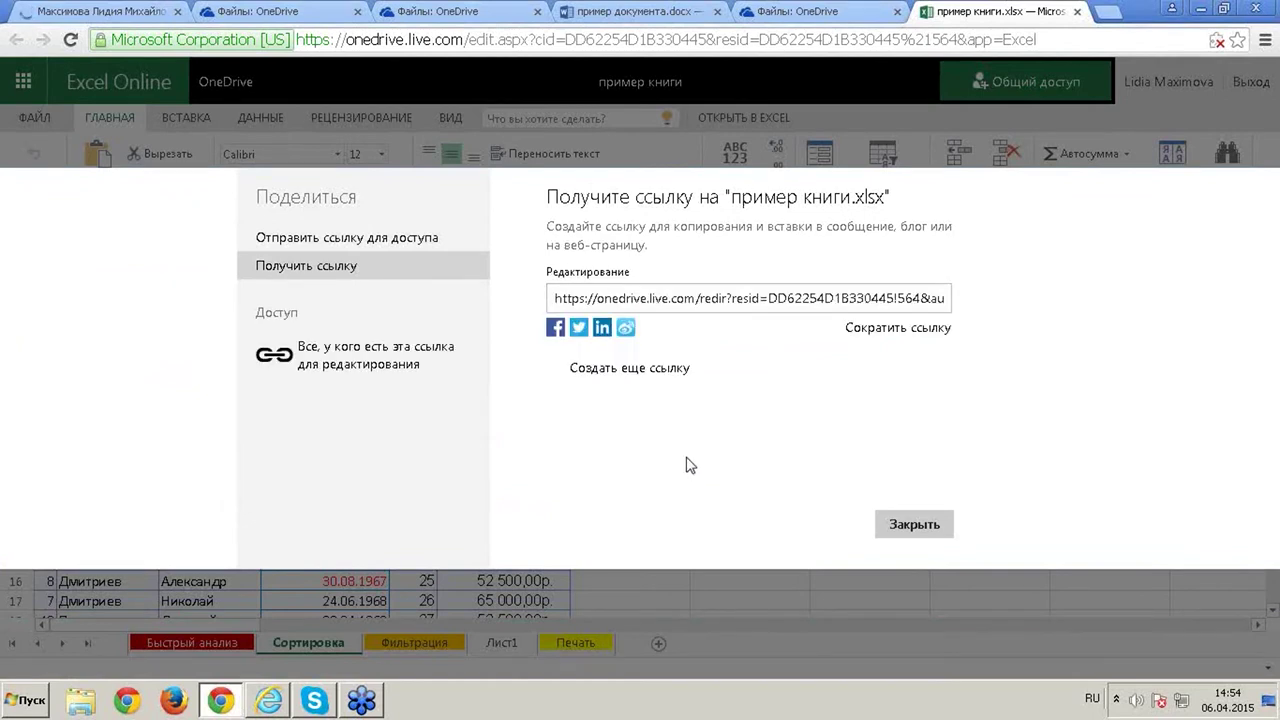
pyautogui.click(684, 302)
pyautogui.rightClick(676, 300)
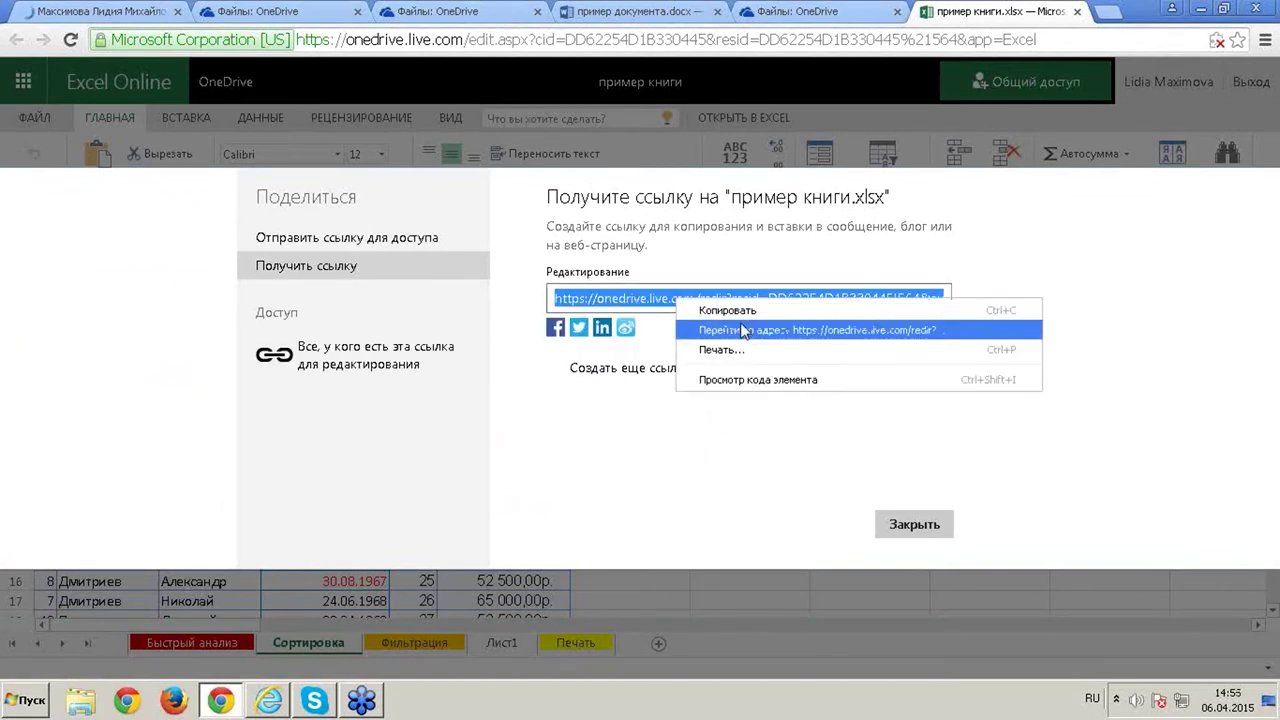
pyautogui.click(727, 310)
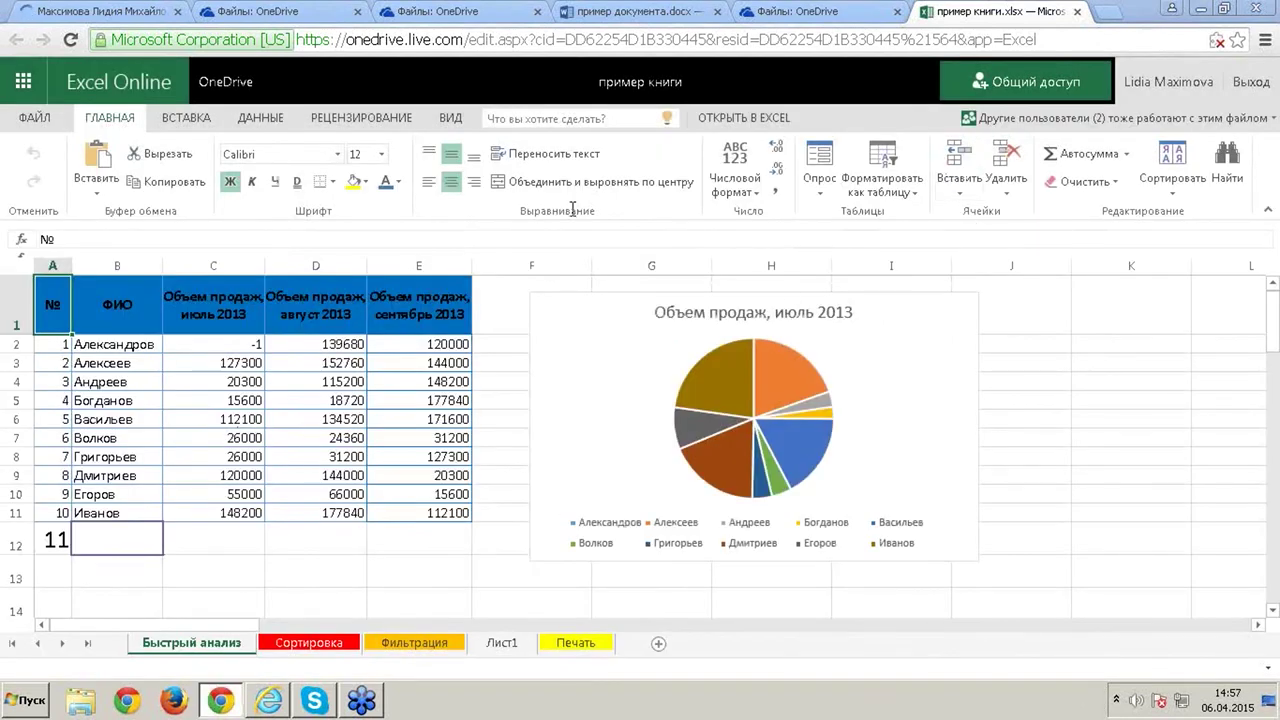
# Show which other users are working on the shared workbook and which cells they are editing
pyautogui.click(1008, 118)
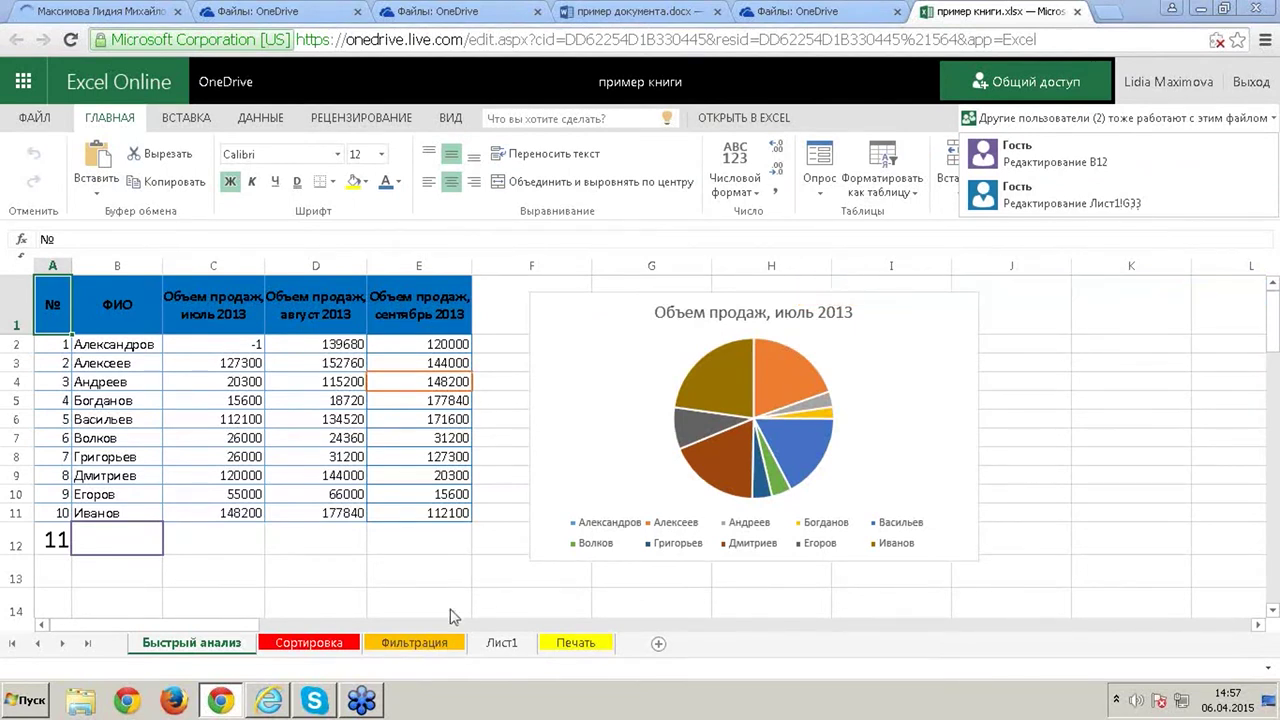
# Look through the Лист1 sheet down past the pivot table to find the cell another user is editing
pyautogui.click(497, 643)
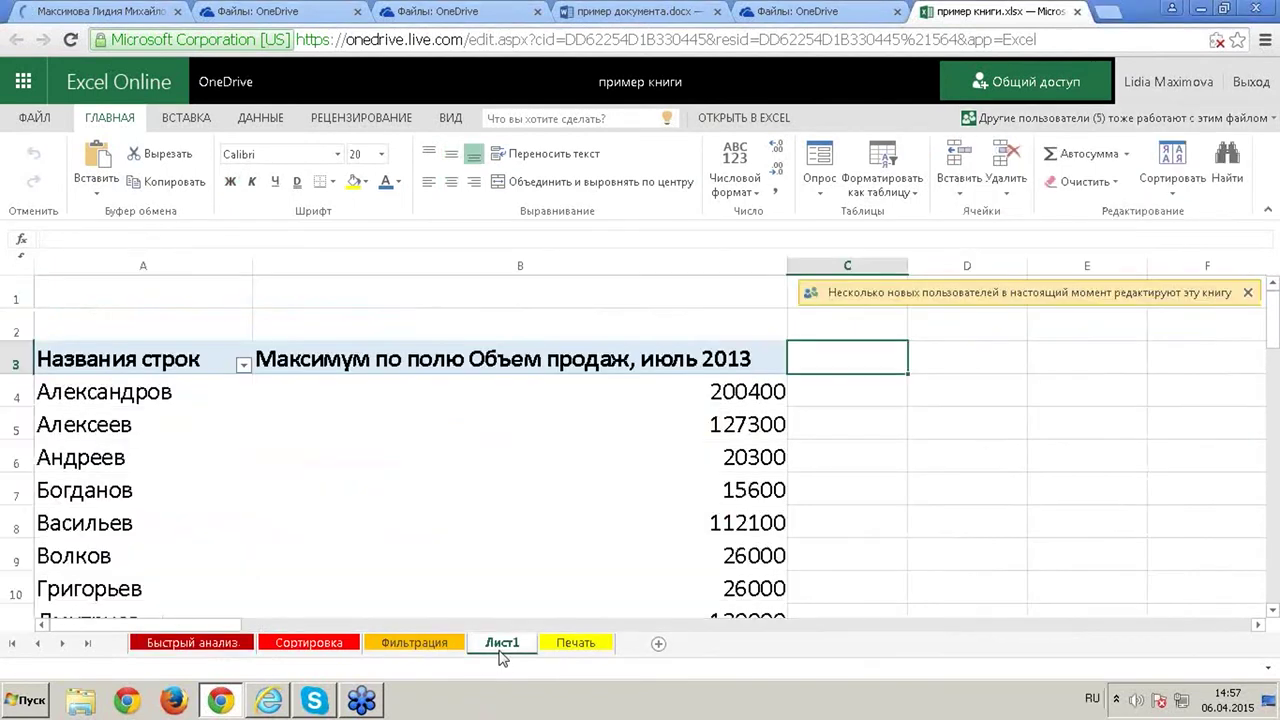
pyautogui.scroll(-1, 617, 517)
pyautogui.scroll(-5, 617, 517)
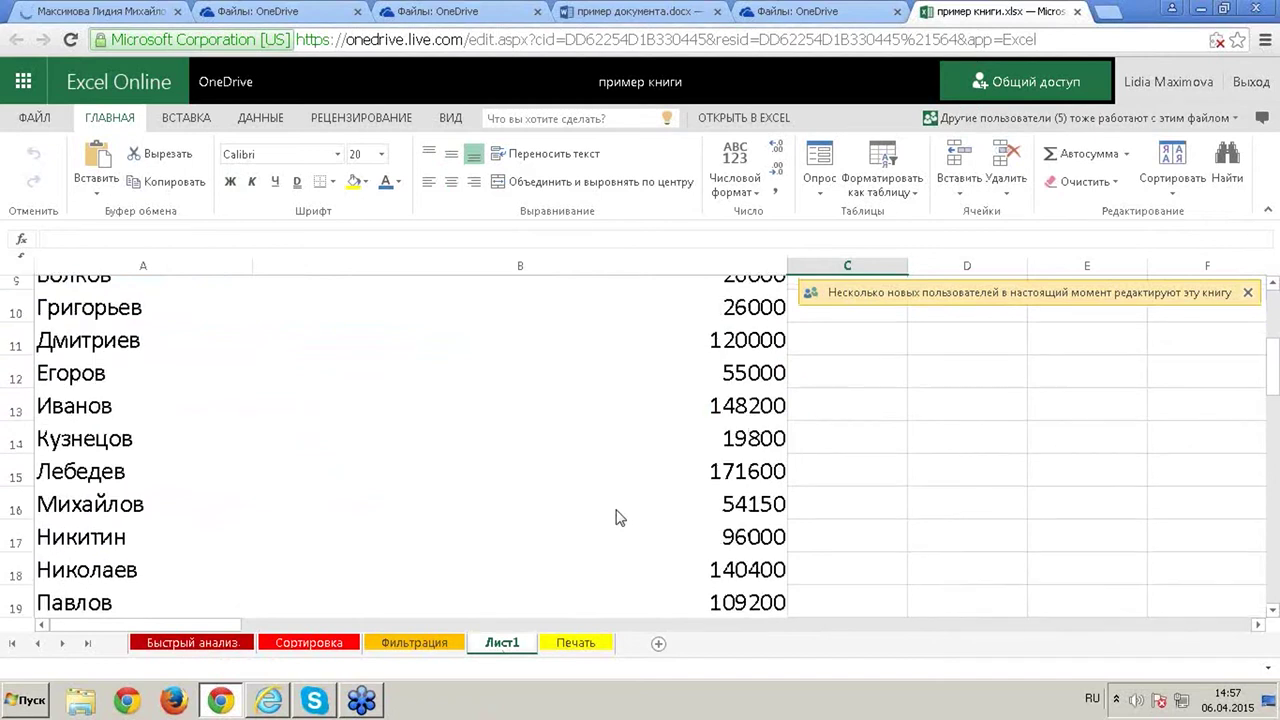
pyautogui.scroll(-1, 617, 517)
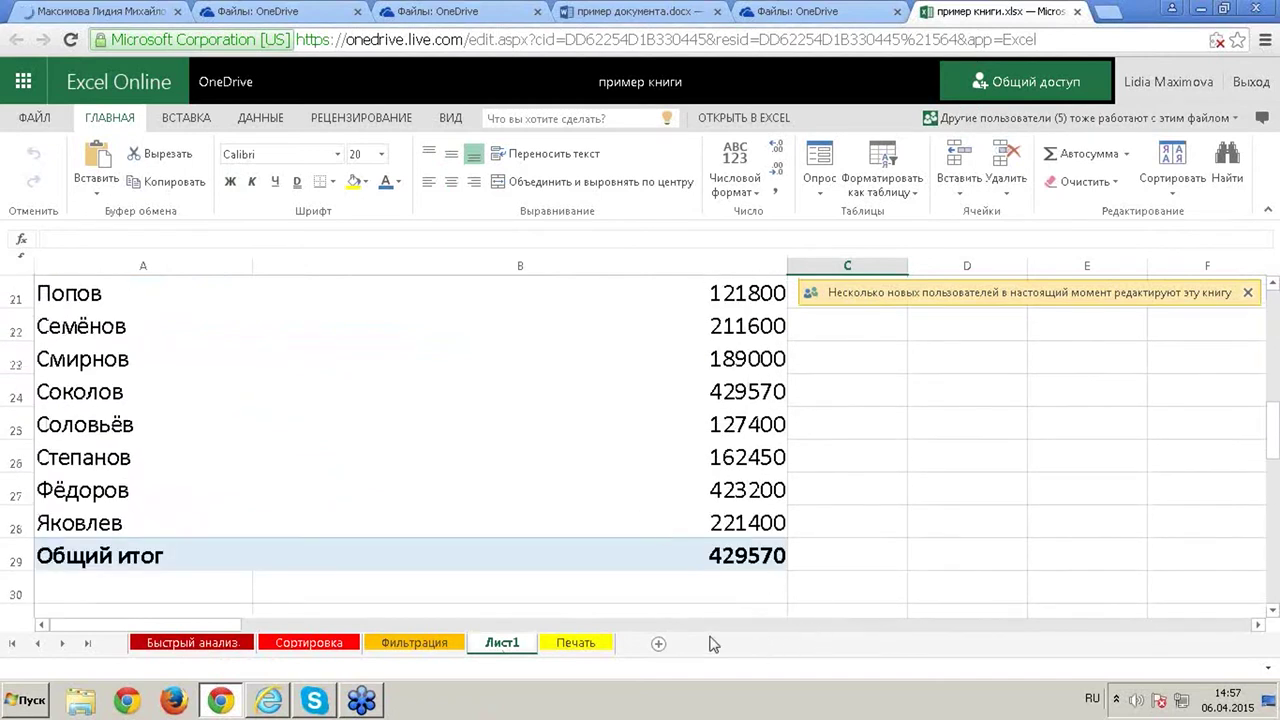
pyautogui.click(822, 598)
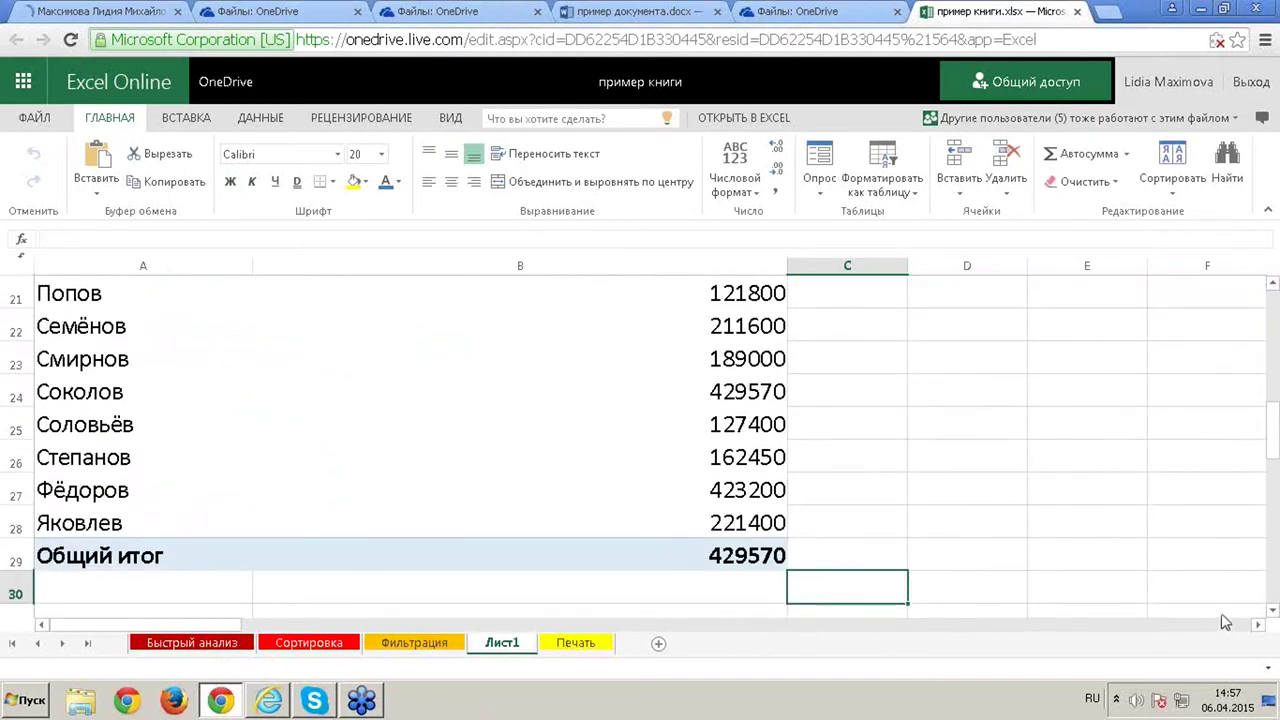
pyautogui.click(1257, 625)
pyautogui.click(1257, 625)
pyautogui.scroll(-8, 1163, 491)
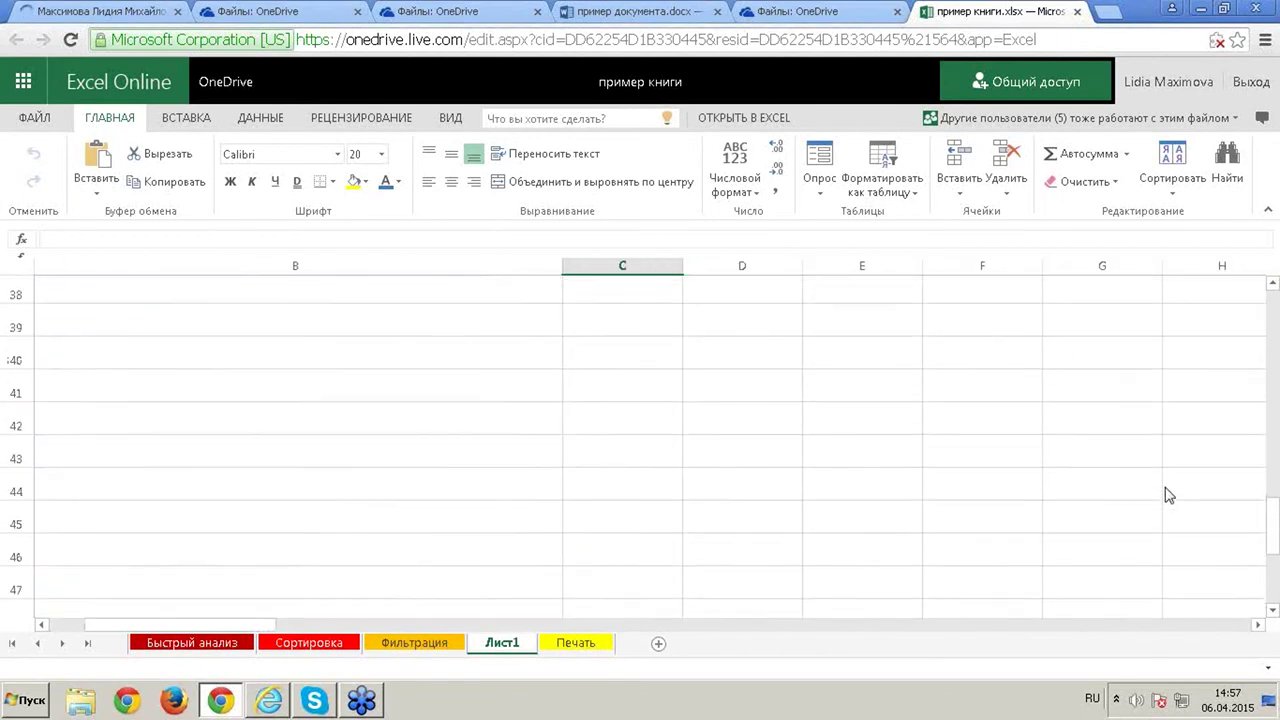
pyautogui.scroll(10, 1165, 492)
pyautogui.scroll(-4, 1165, 492)
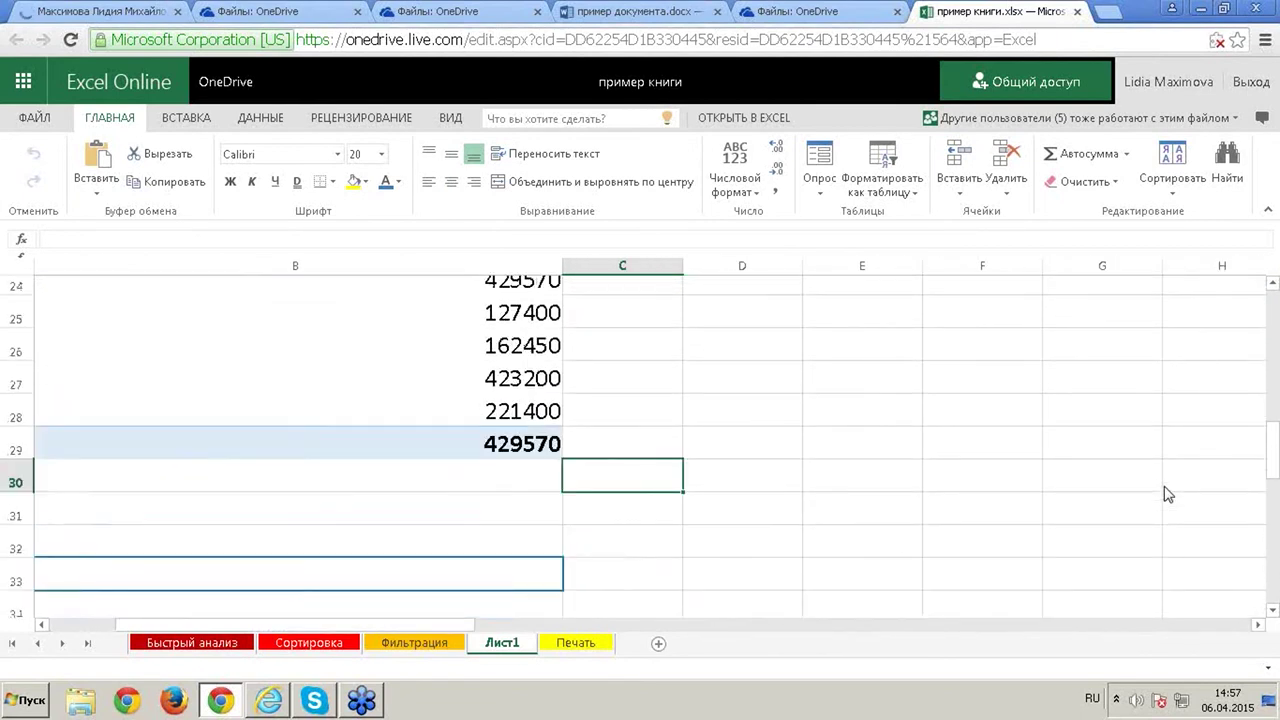
pyautogui.moveTo(395, 583)
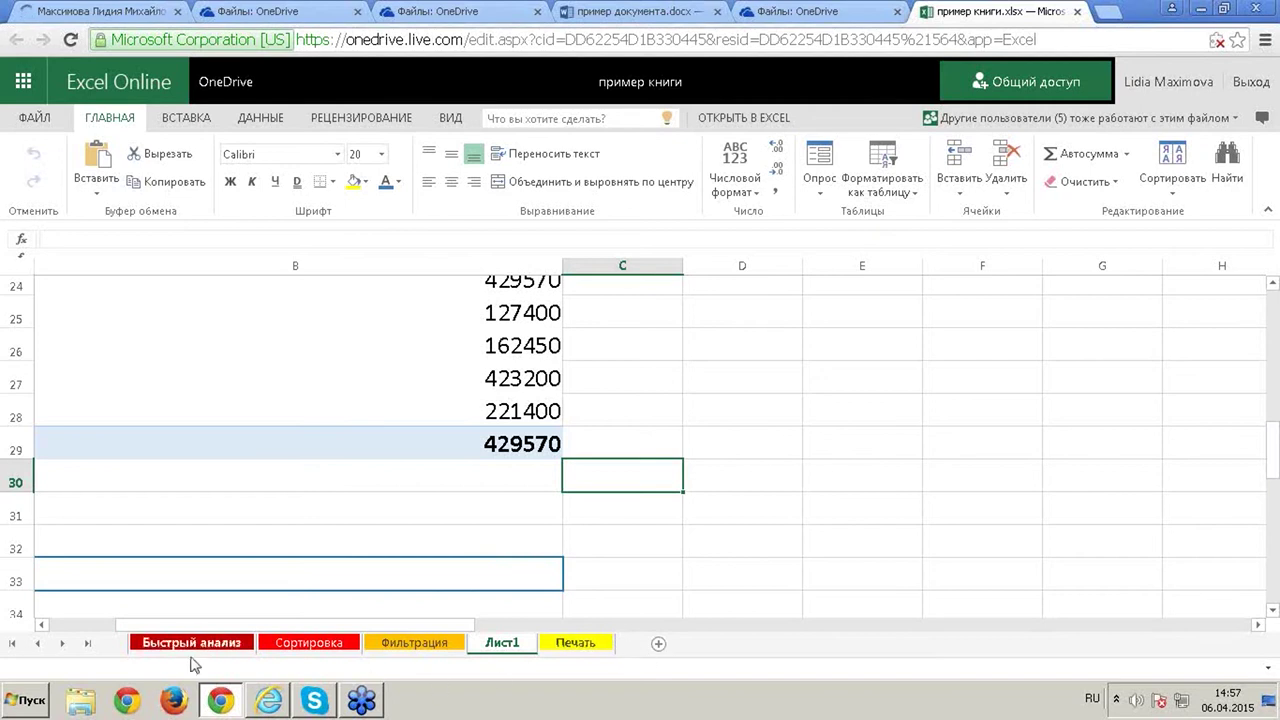
# Return to the Быстрый анализ sheet and check the list of other users and the cells or charts they are editing
pyautogui.click(176, 644)
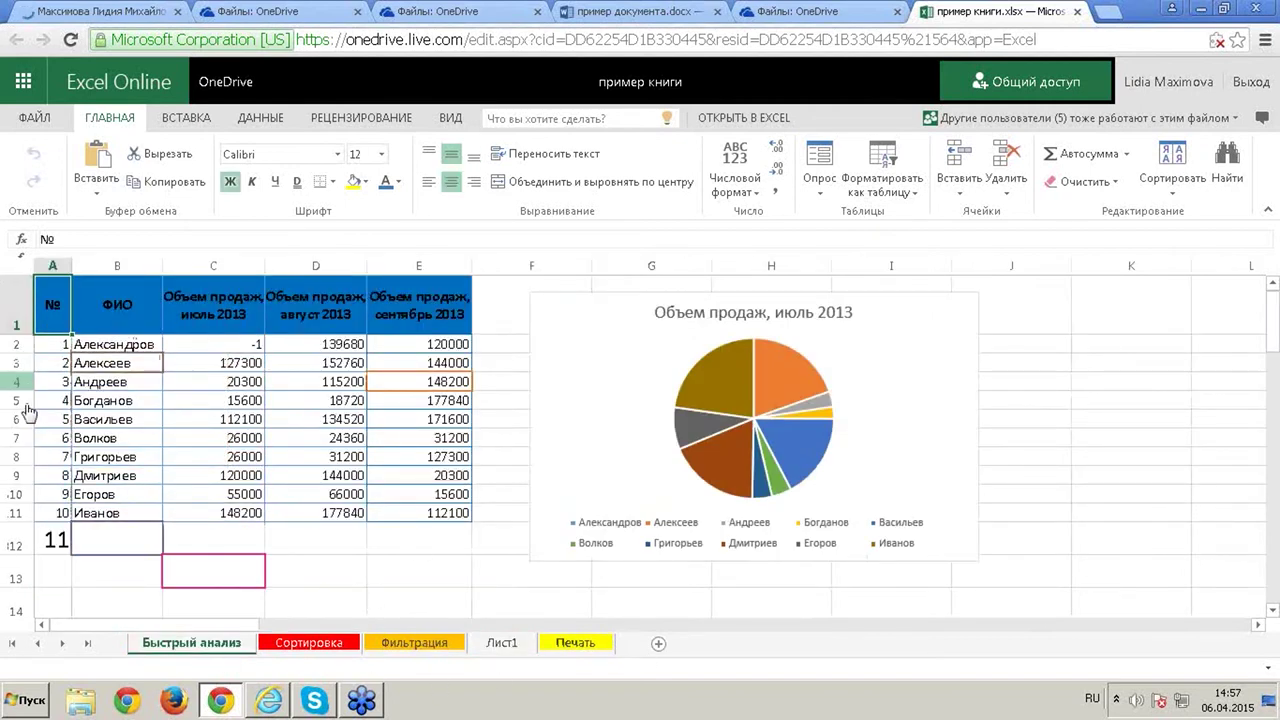
pyautogui.click(1050, 118)
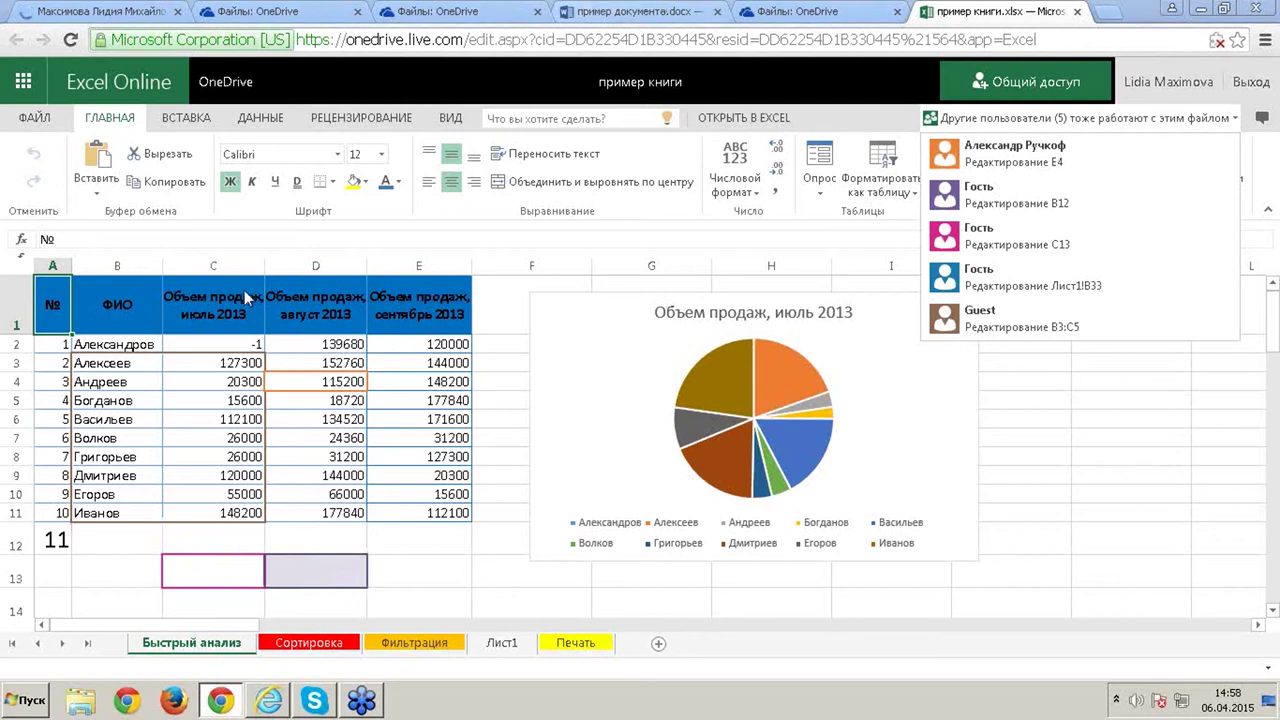
pyautogui.click(352, 418)
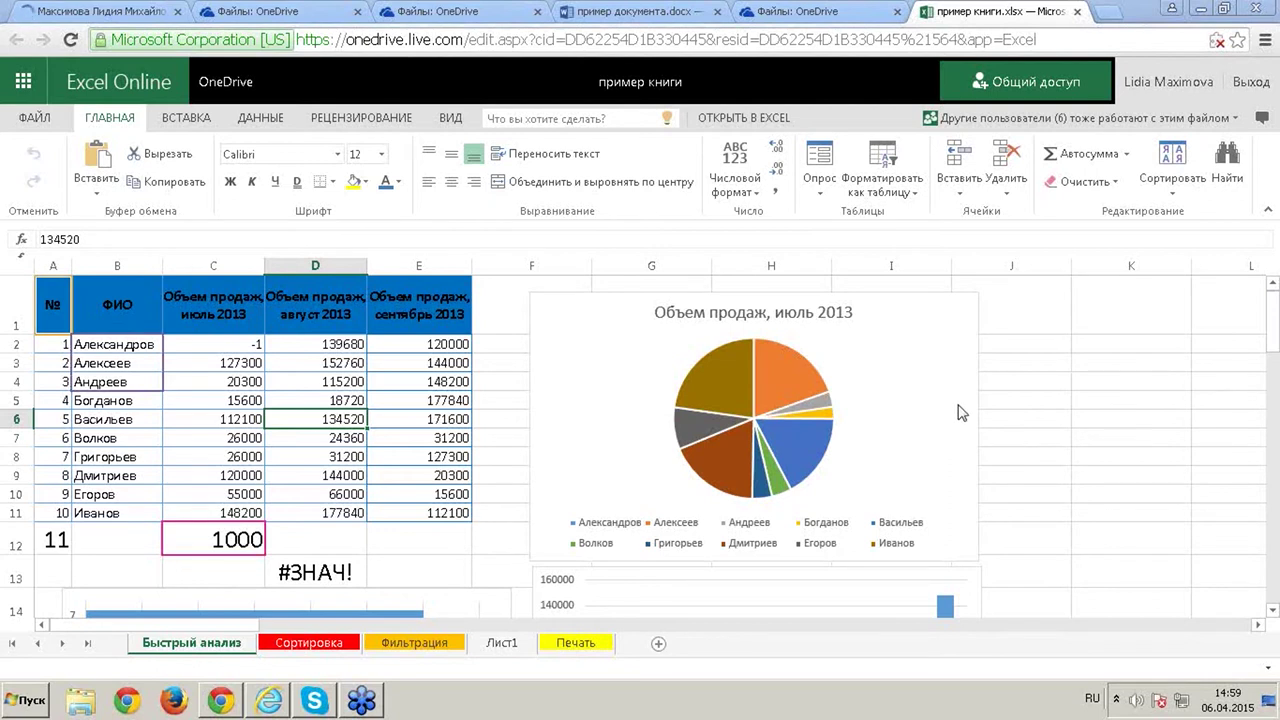
pyautogui.click(968, 118)
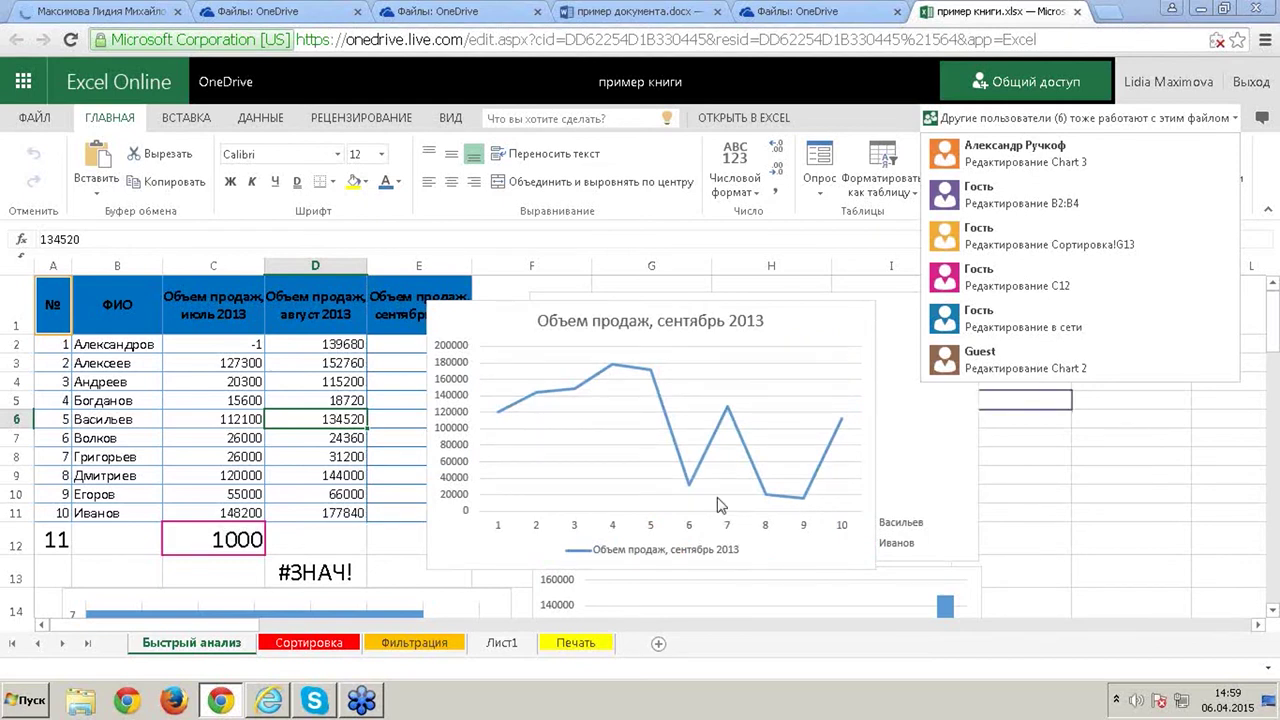
pyautogui.click(206, 387)
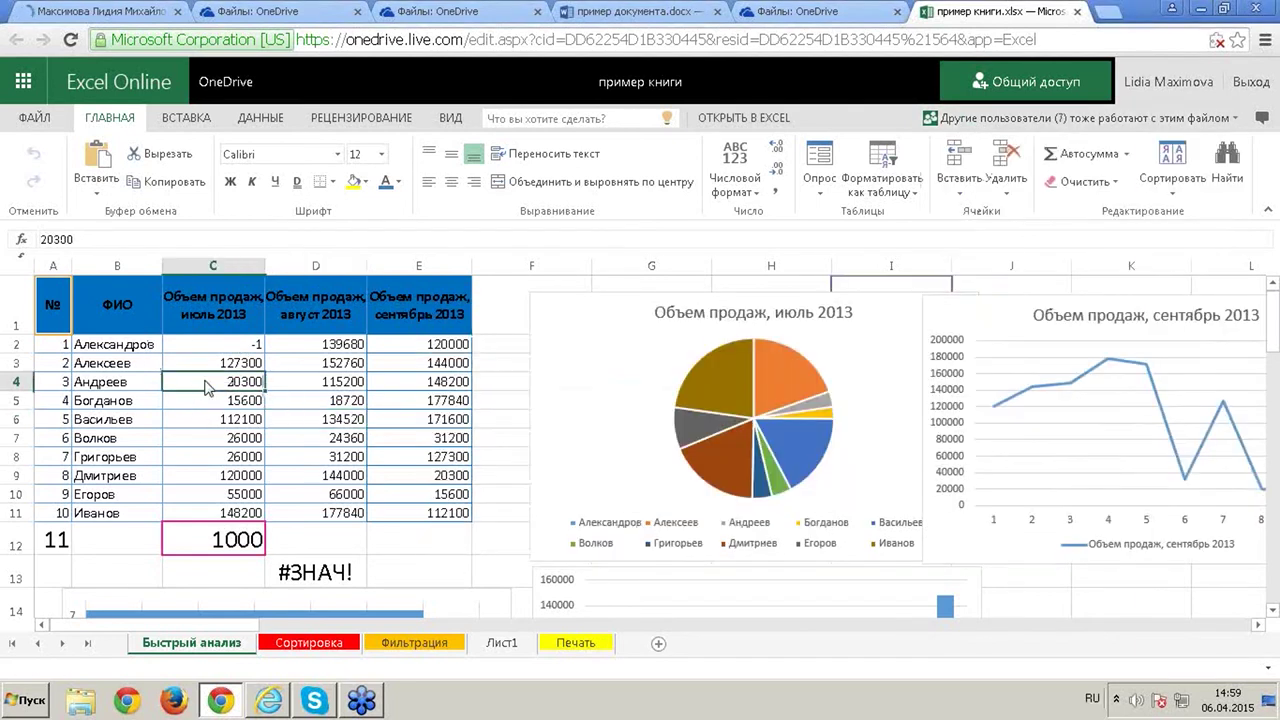
pyautogui.click(455, 368)
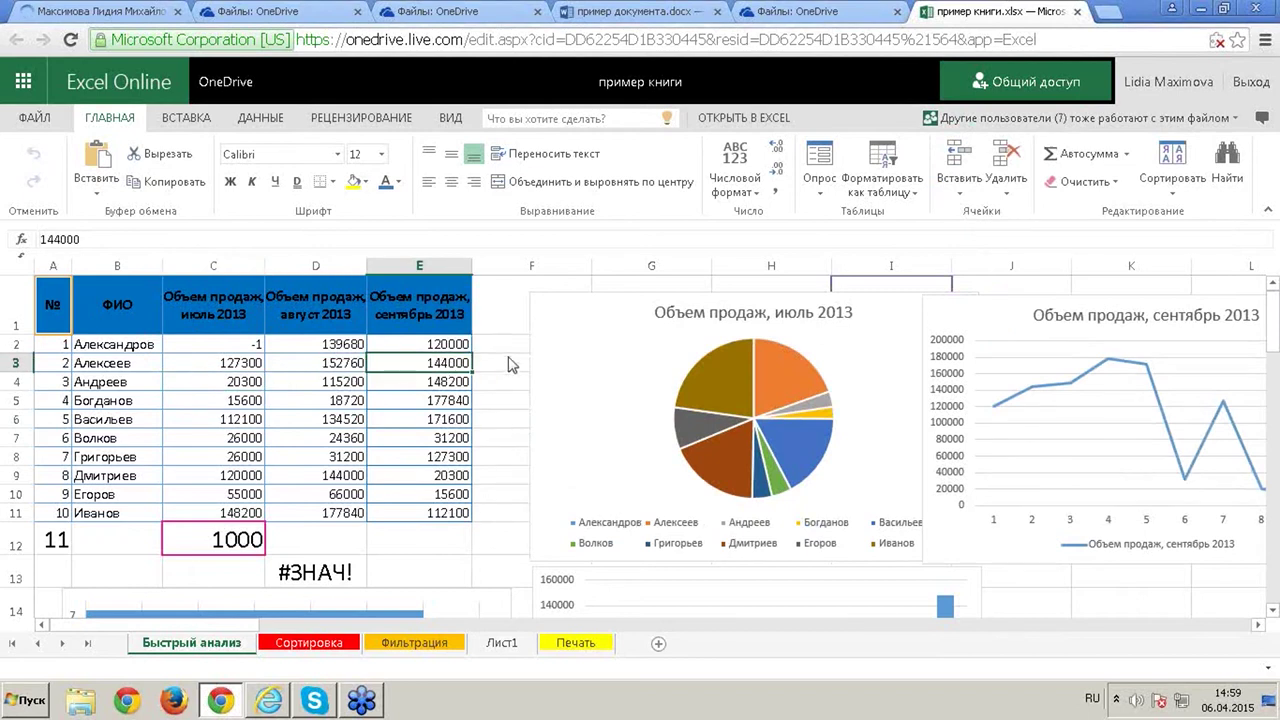
pyautogui.click(510, 325)
pyautogui.click(500, 364)
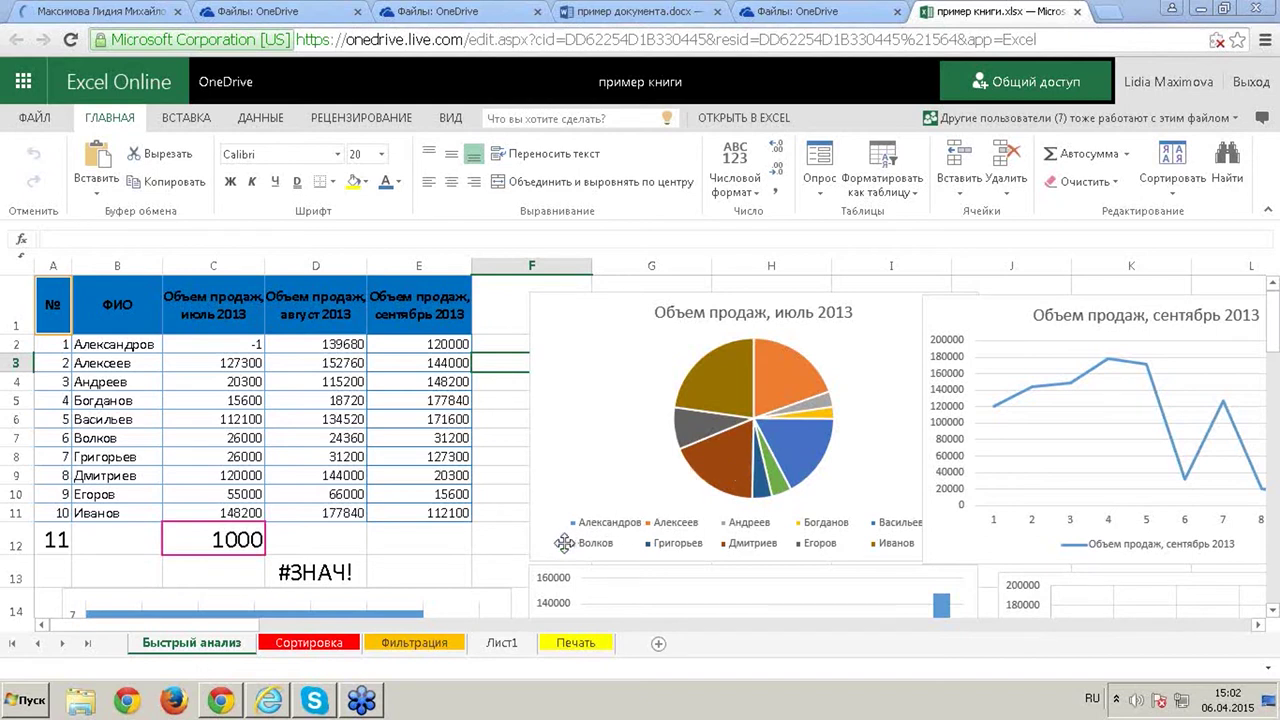
pyautogui.click(575, 399)
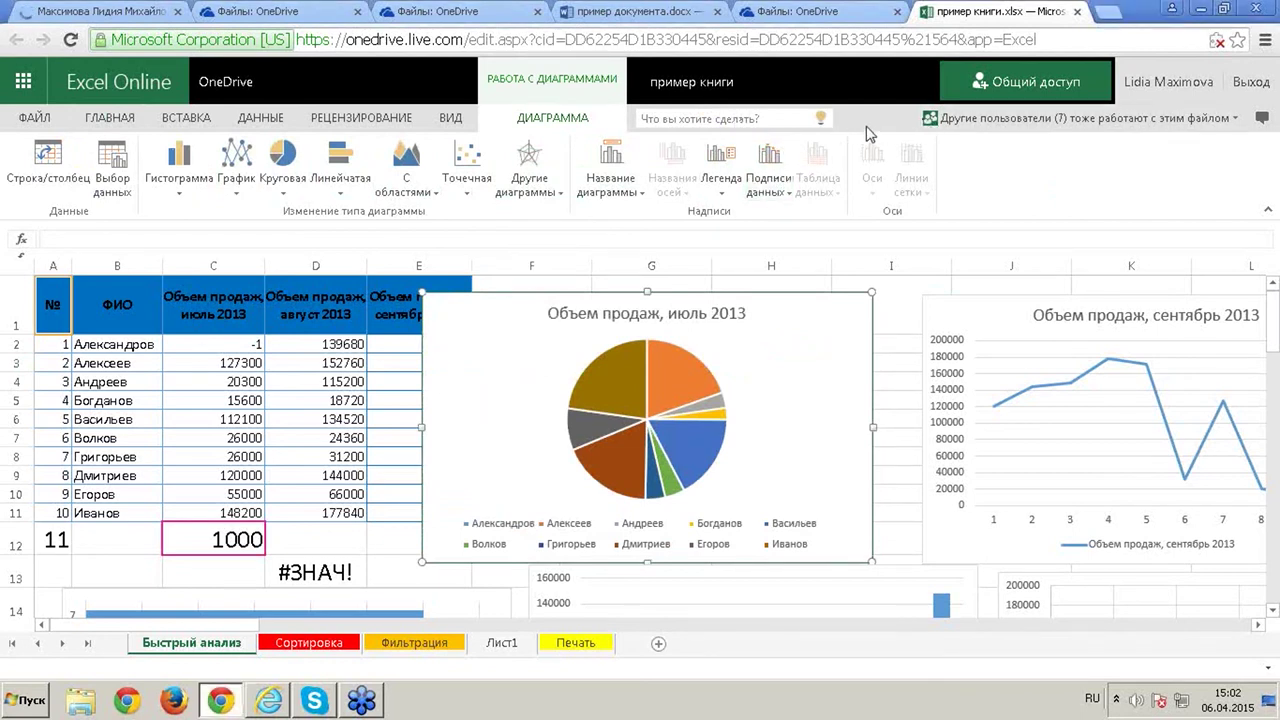
pyautogui.click(226, 340)
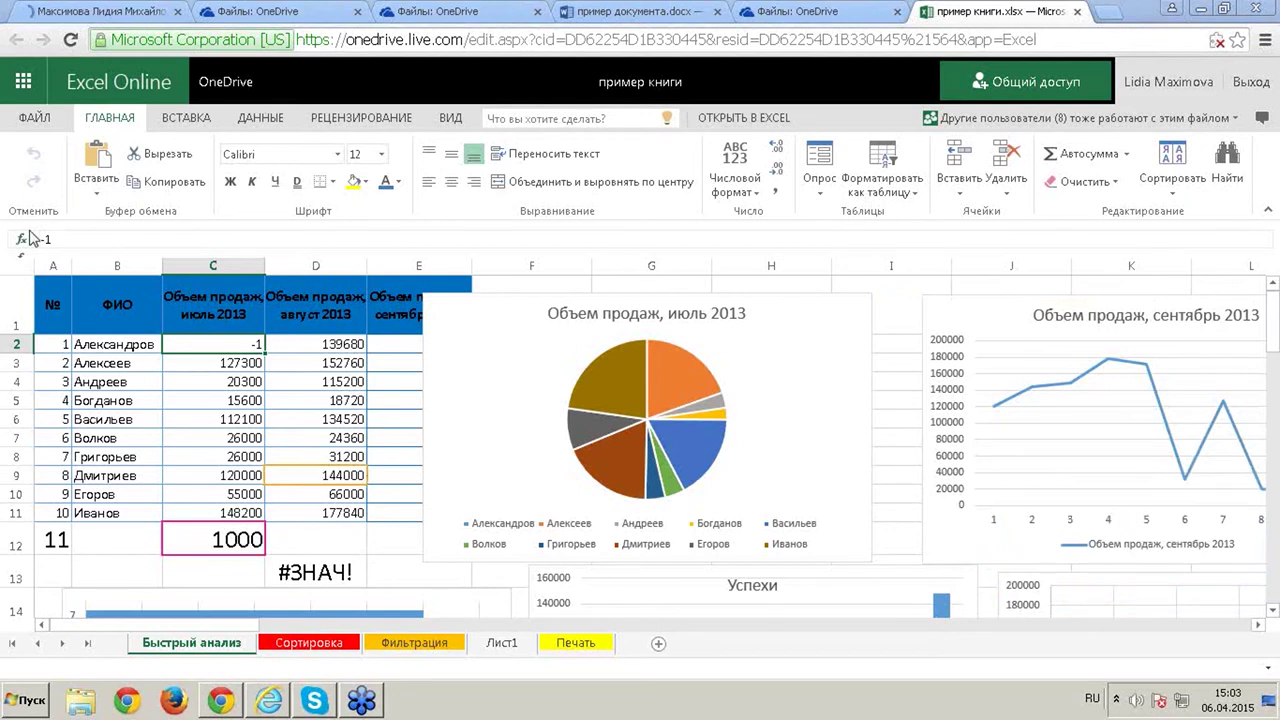
pyautogui.click(35, 120)
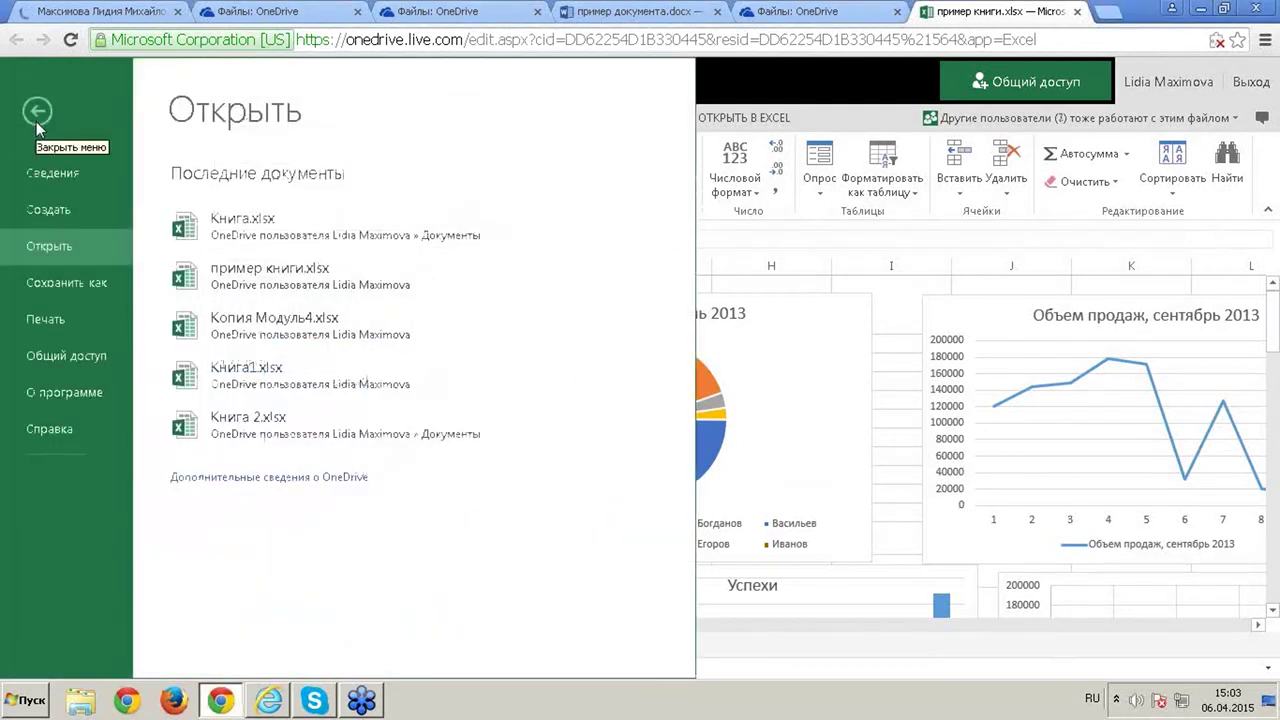
pyautogui.click(59, 324)
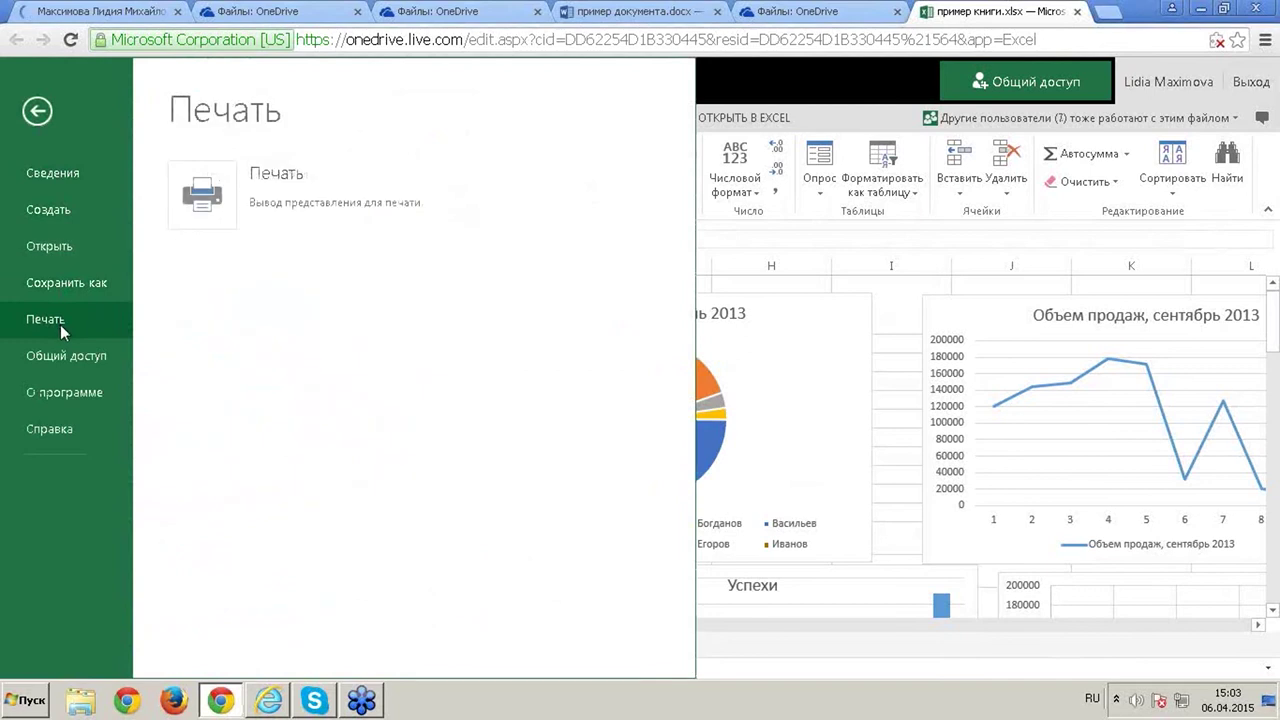
pyautogui.click(203, 190)
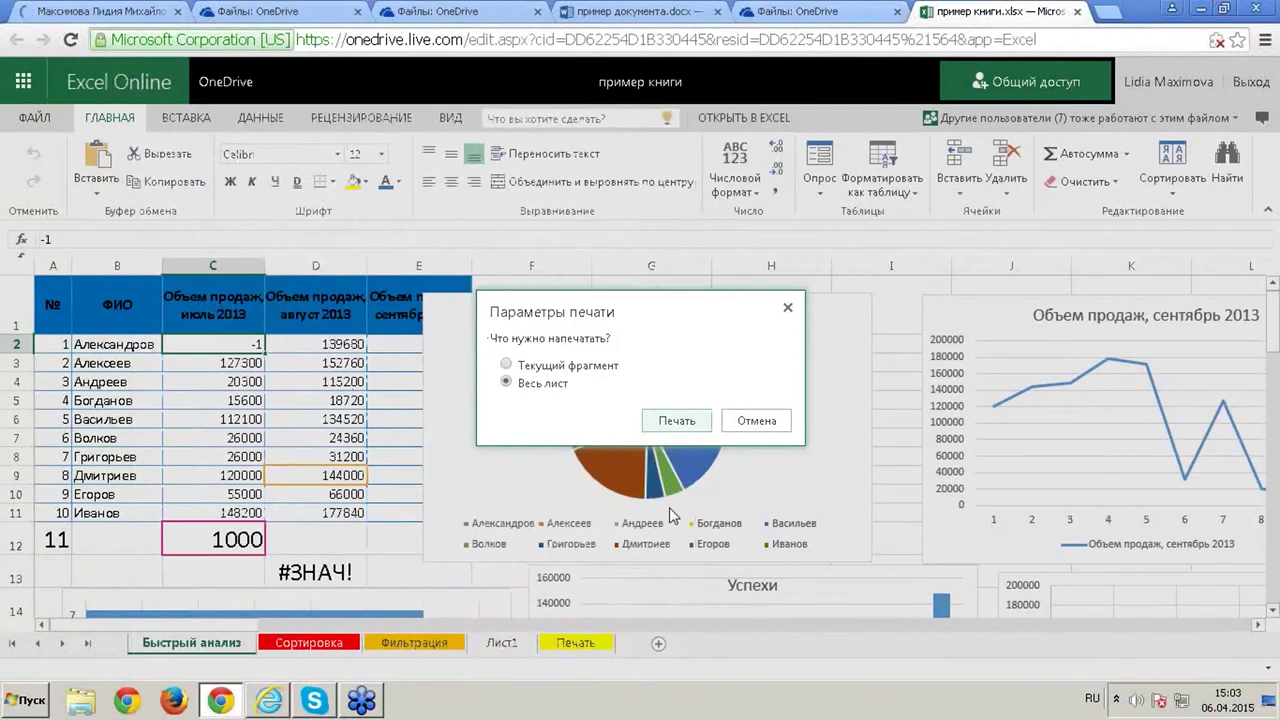
pyautogui.click(757, 421)
pyautogui.click(400, 330)
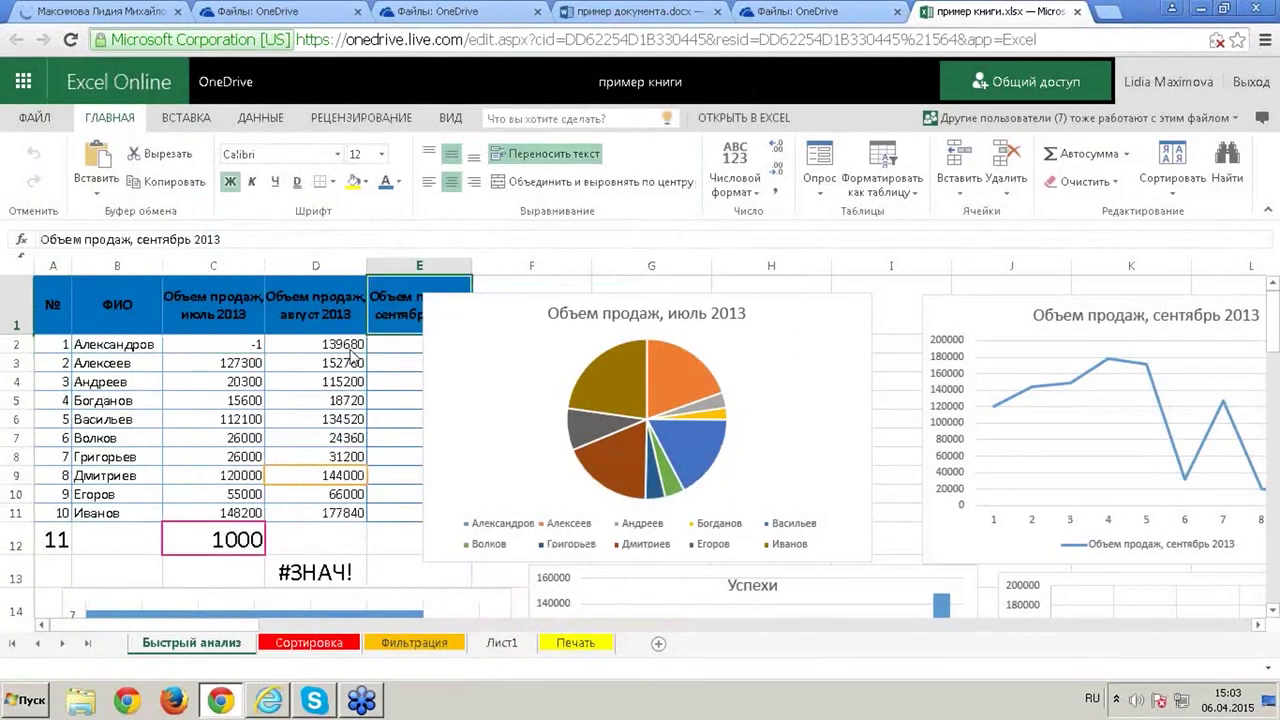
# Show the printable view of the Быстрый анализ sheet with the Весь лист print option and look it over
pyautogui.click(35, 118)
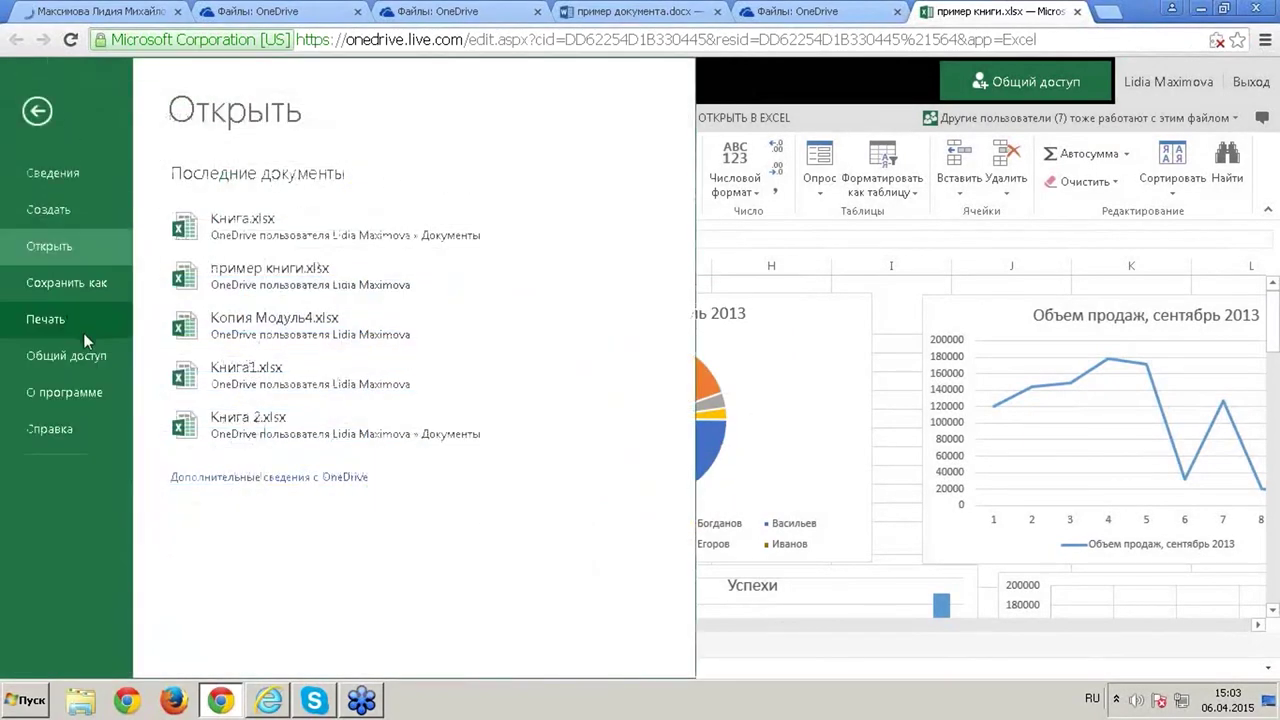
pyautogui.click(59, 322)
pyautogui.click(276, 178)
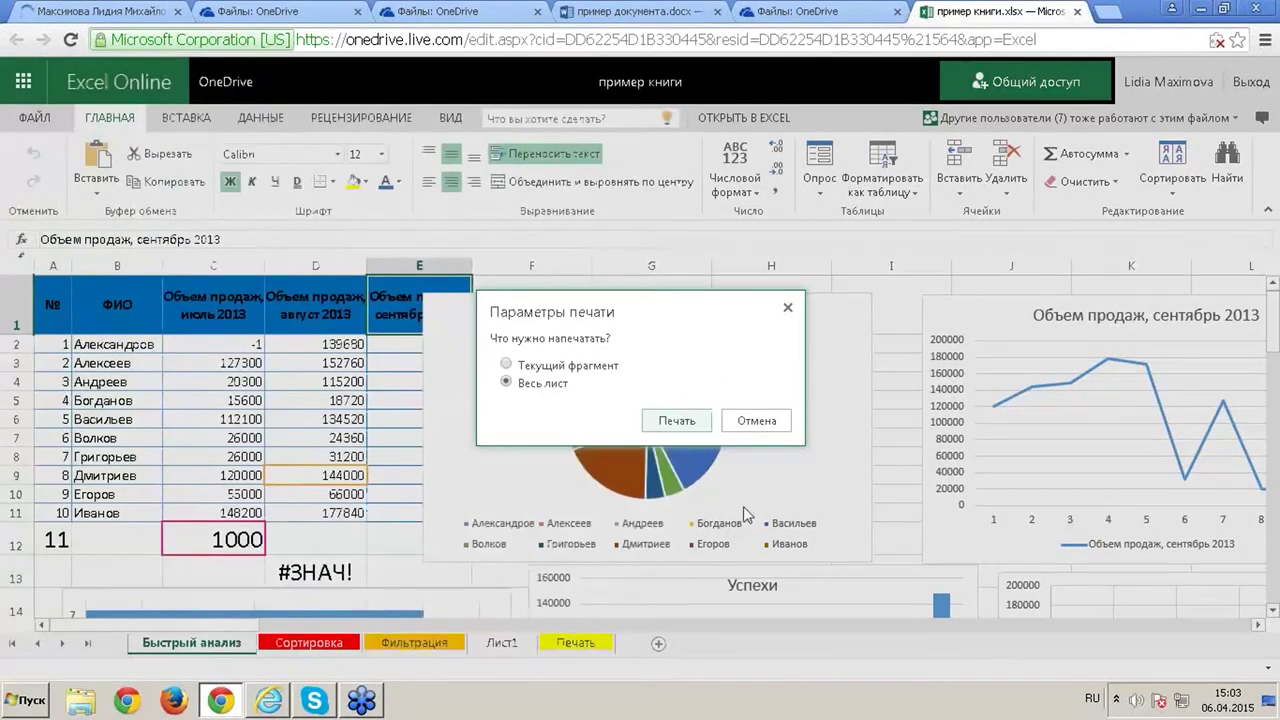
pyautogui.click(678, 420)
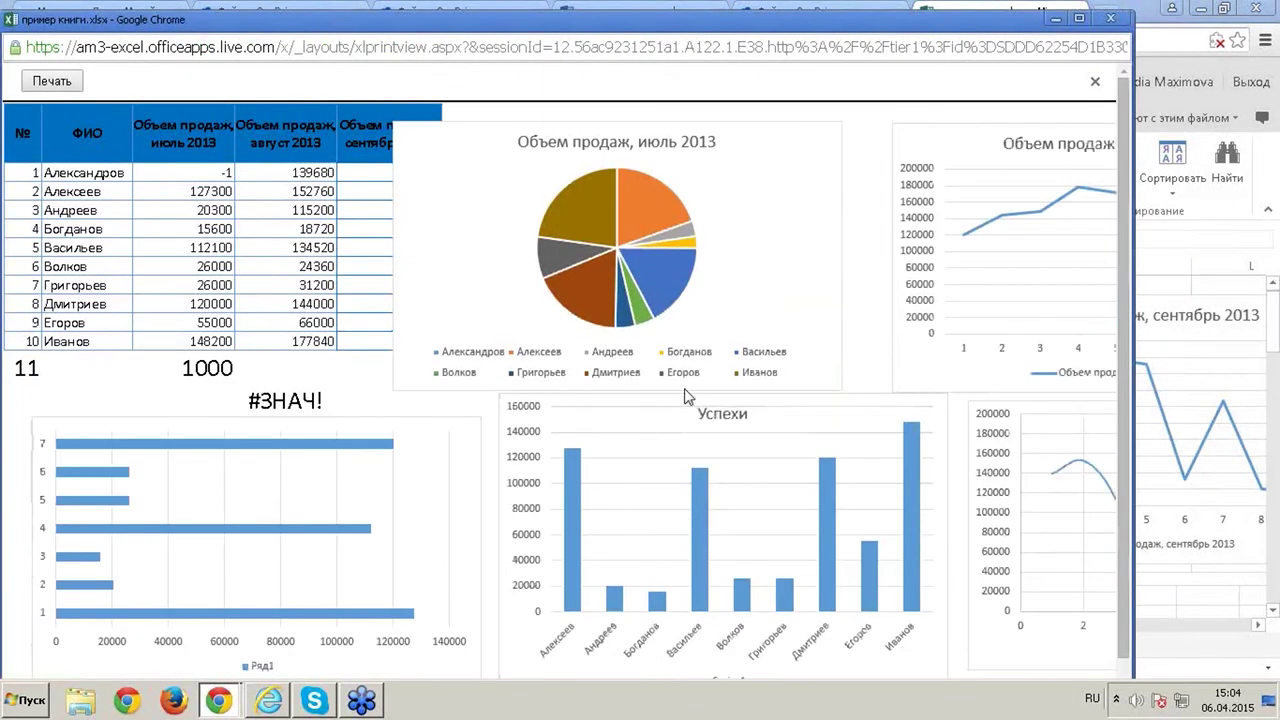
pyautogui.moveTo(397, 34); pyautogui.dragTo(435, 107)
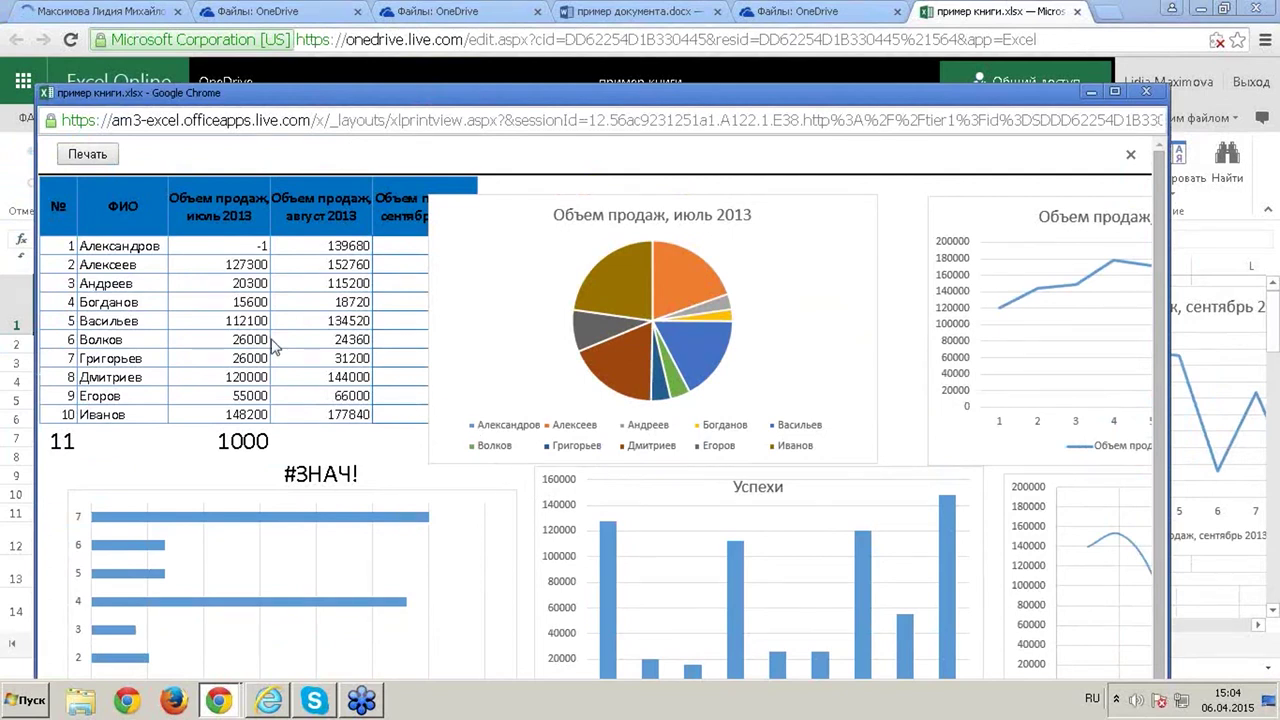
pyautogui.scroll(-1, 286, 322)
pyautogui.scroll(1, 286, 322)
# Preview the sheet in the browser's print settings, view the available print destinations, and close the preview without printing
pyautogui.click(88, 155)
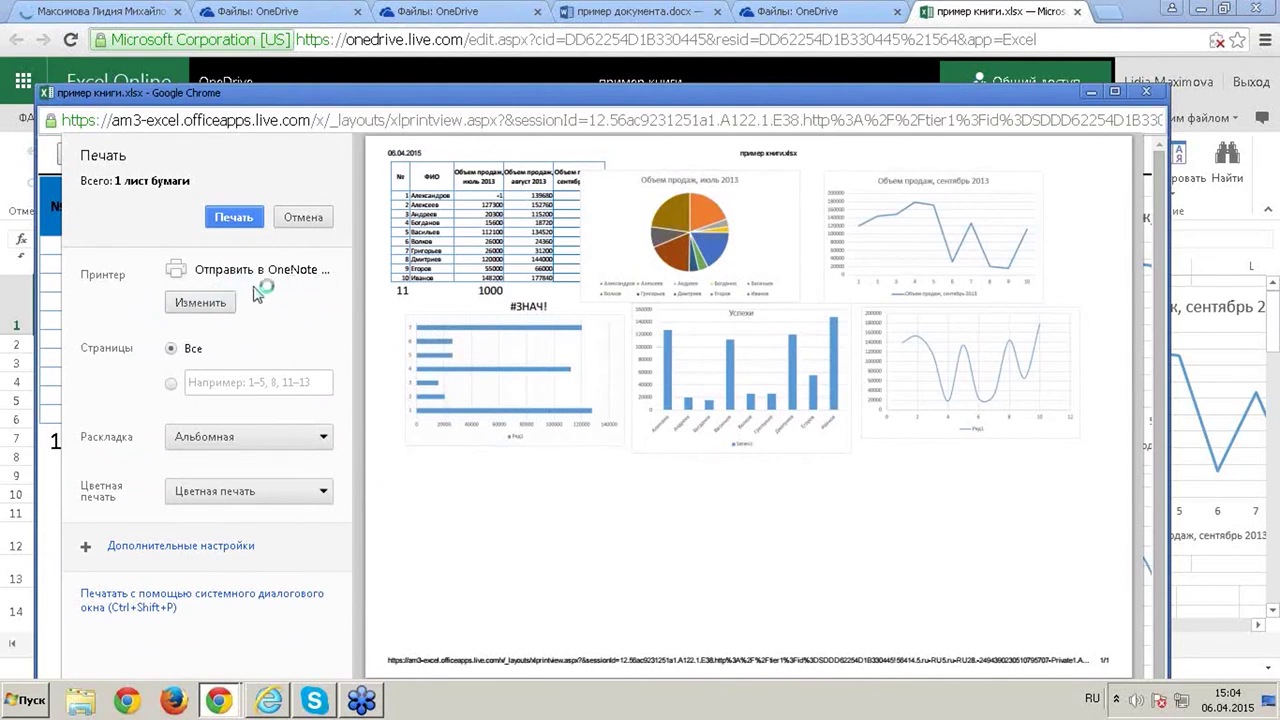
pyautogui.click(220, 304)
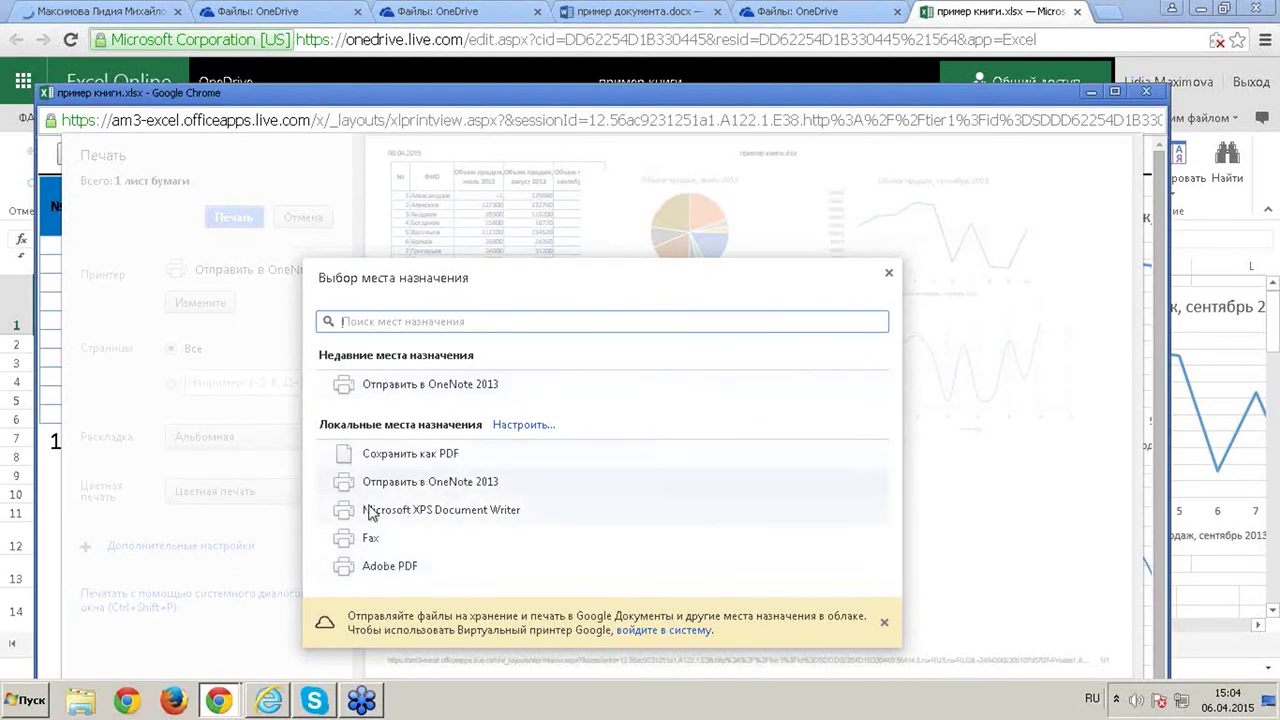
pyautogui.click(890, 274)
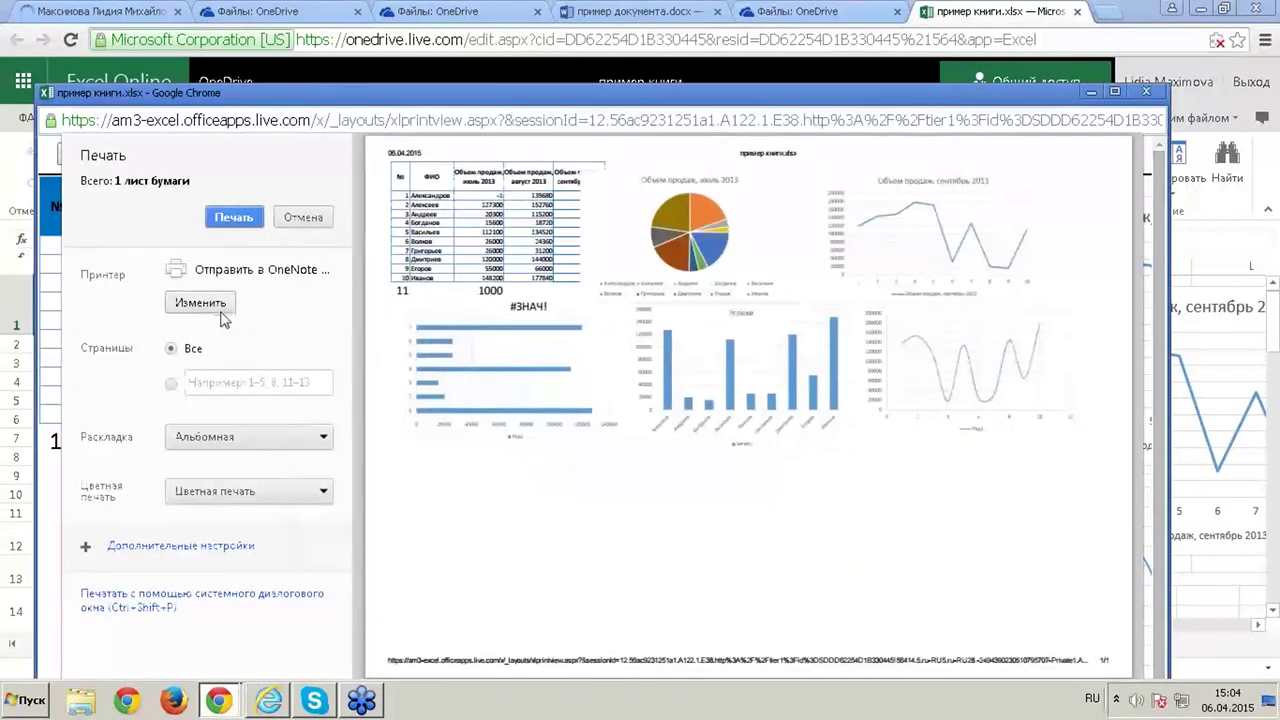
pyautogui.moveTo(568, 103); pyautogui.dragTo(293, 120)
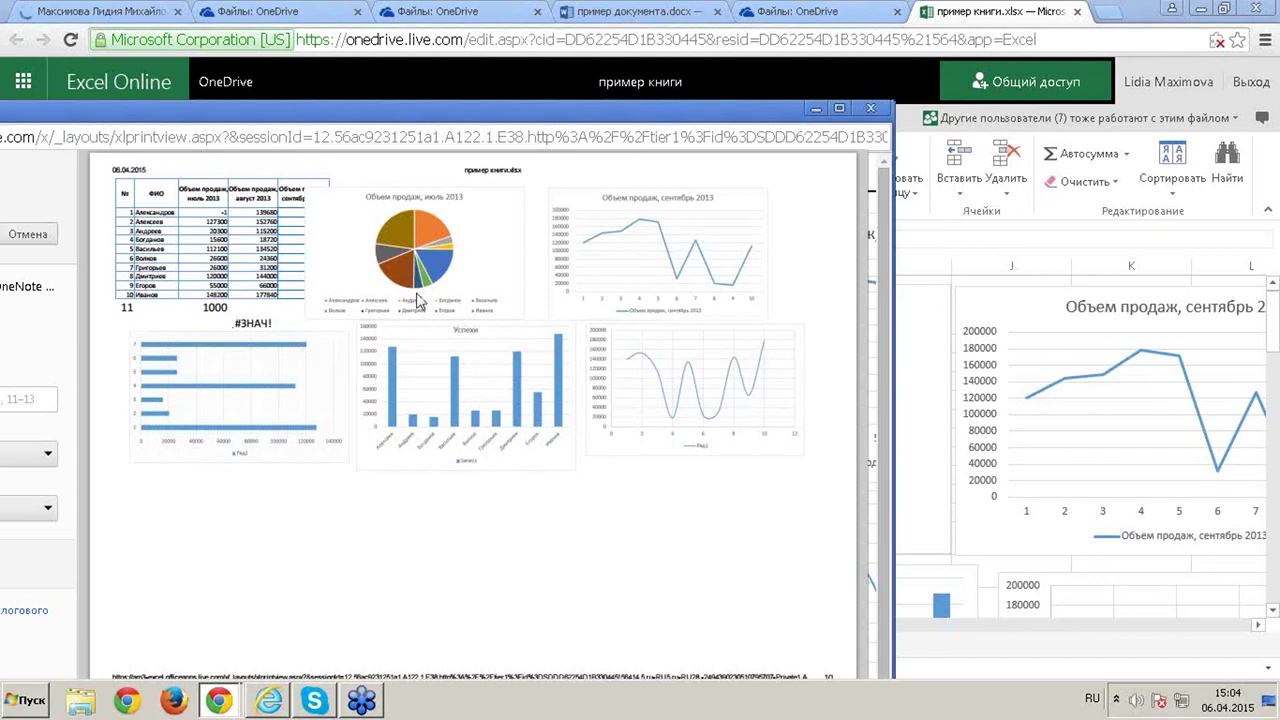
pyautogui.click(870, 107)
# Show the printable view of only the Объем продаж, июль 2013 pie chart using Текущий фрагмент, and close it
pyautogui.click(512, 293)
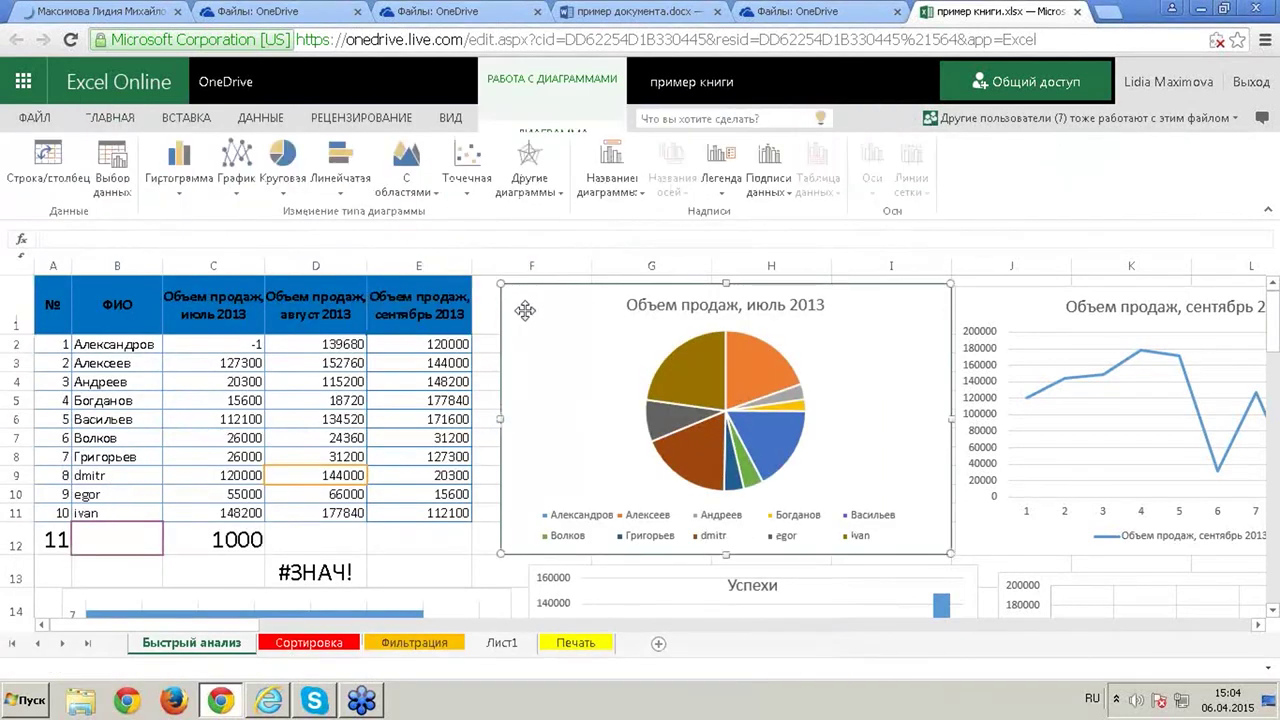
pyautogui.click(40, 122)
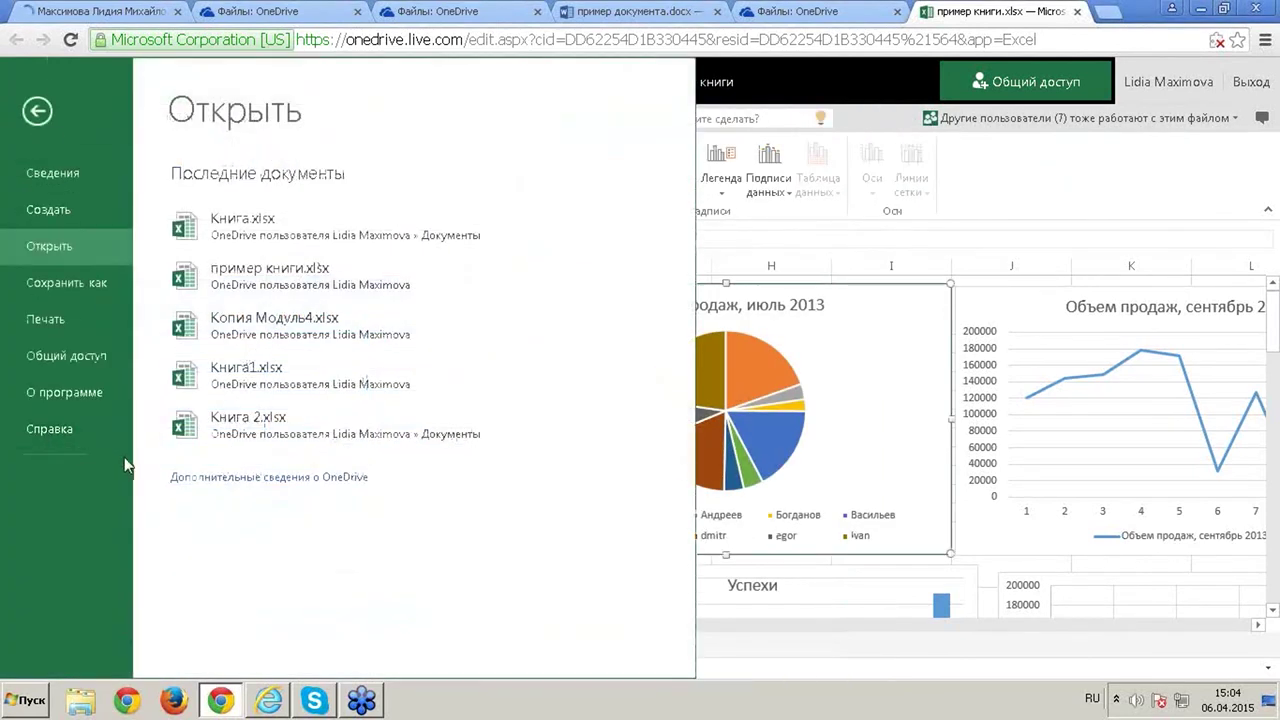
pyautogui.click(67, 321)
pyautogui.click(202, 195)
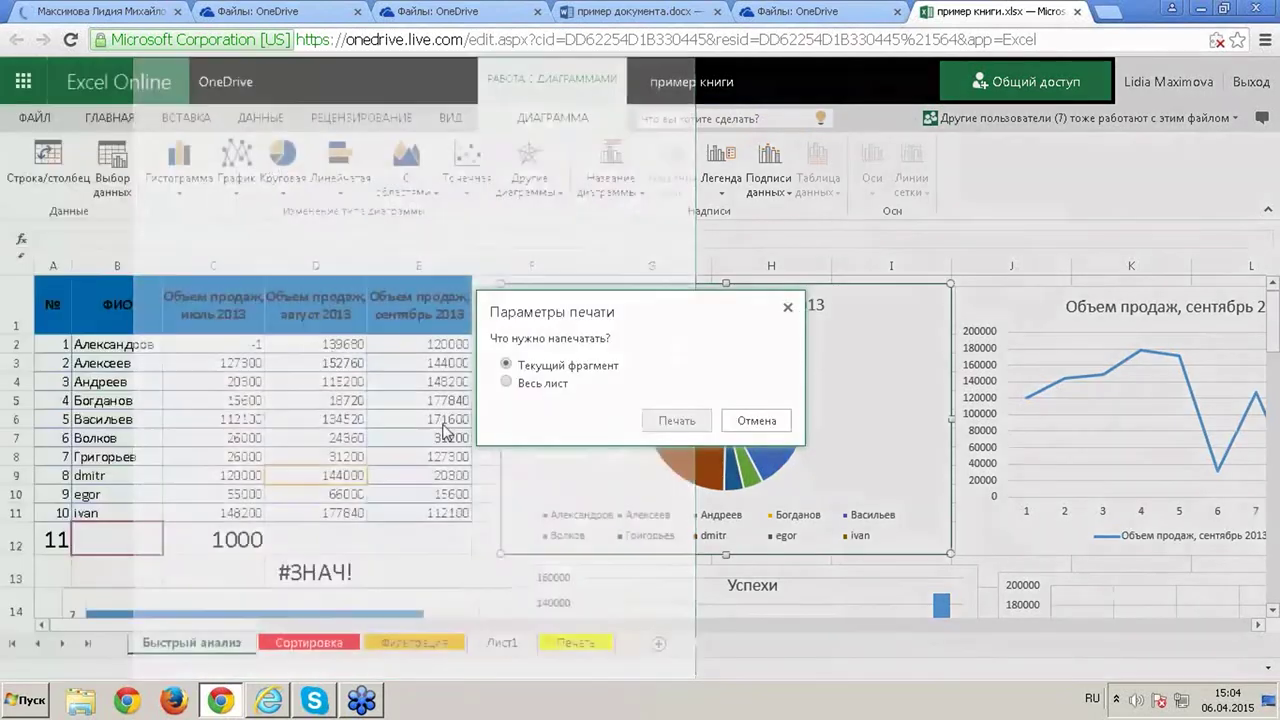
pyautogui.click(676, 421)
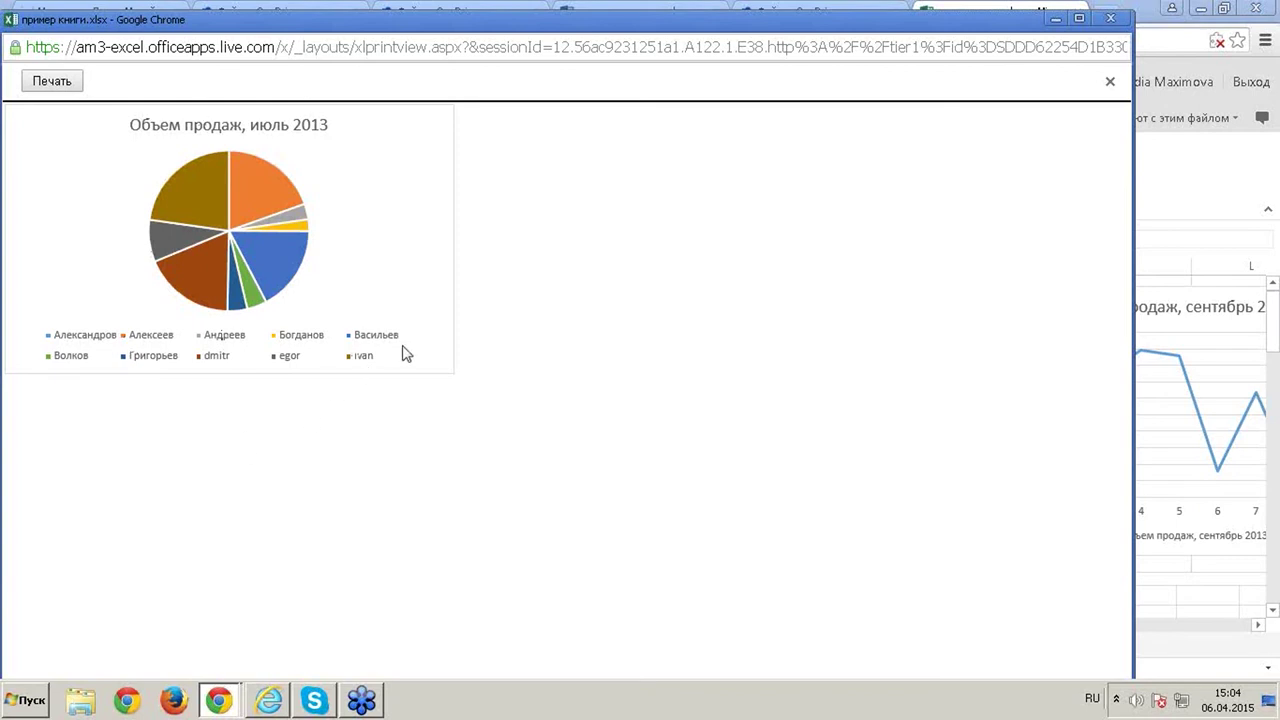
pyautogui.moveTo(670, 30); pyautogui.dragTo(355, 159)
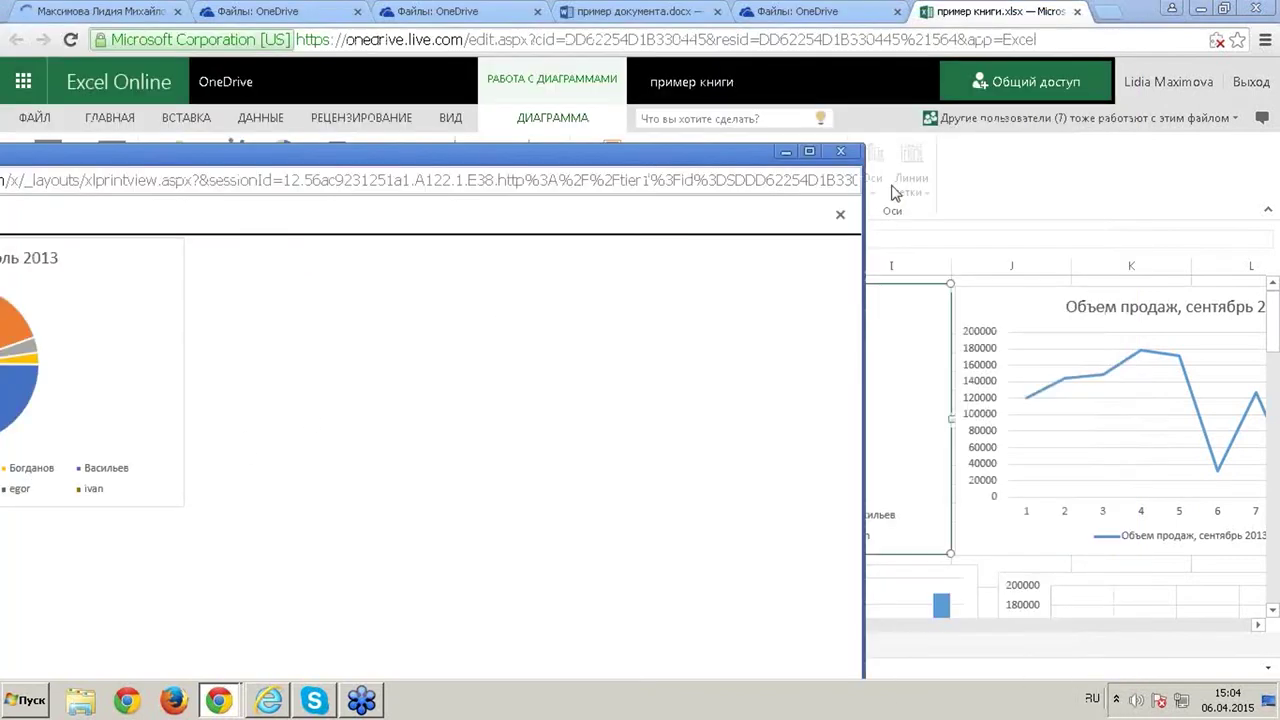
pyautogui.scroll(-4, 526, 577)
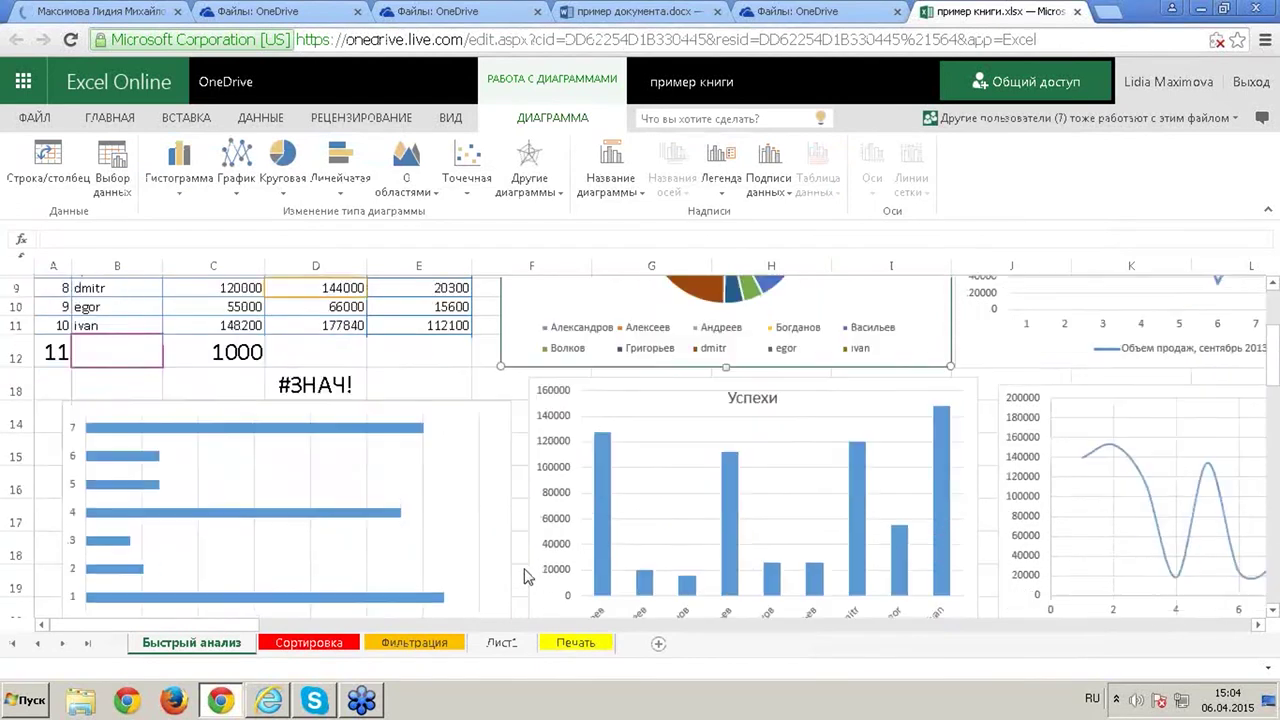
pyautogui.scroll(4, 526, 577)
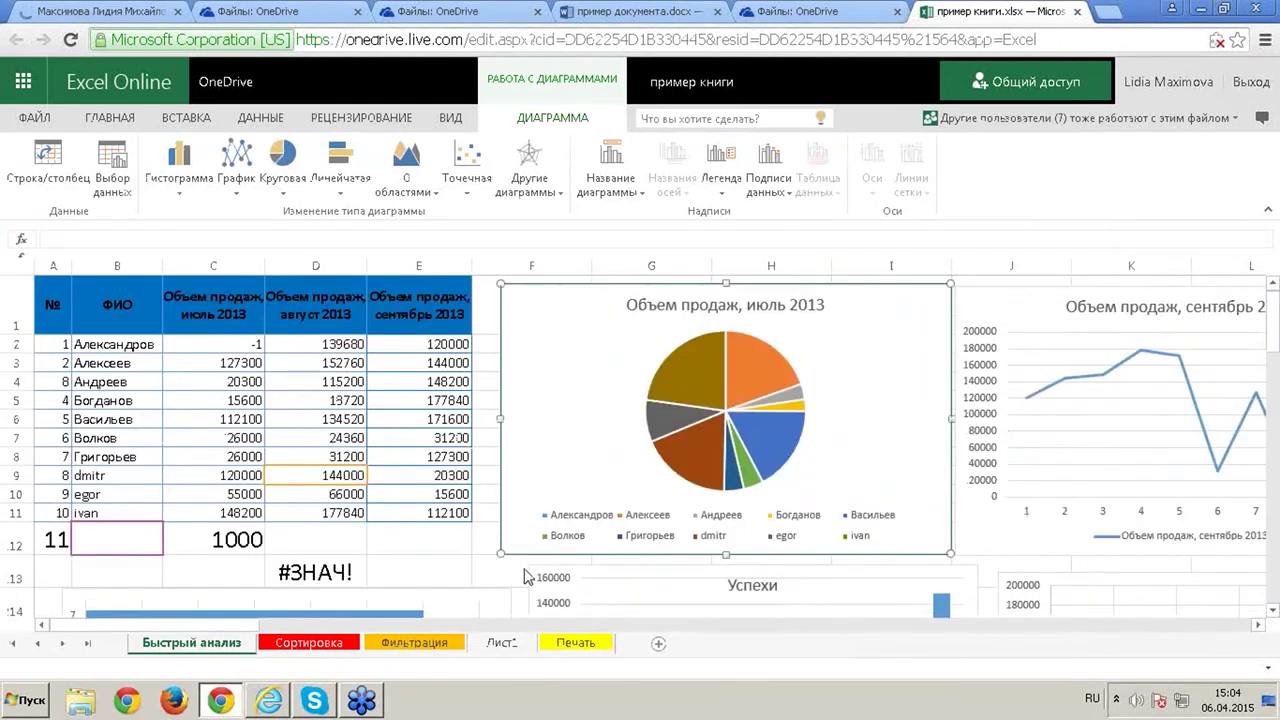